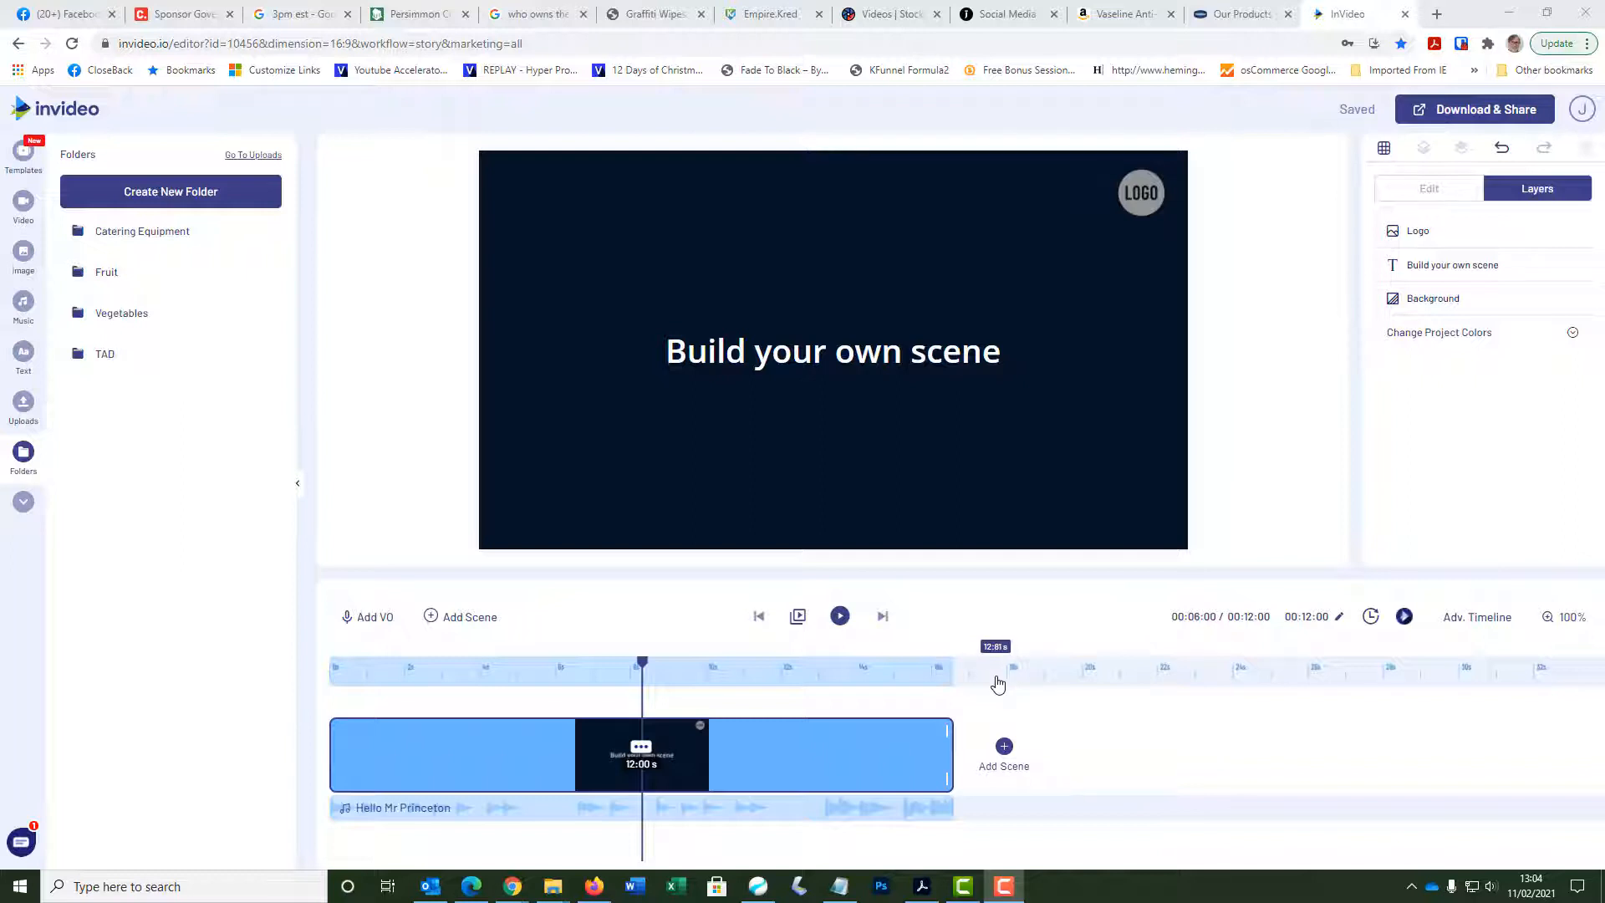
Step: Open the uploaded media and reduce the browser zoom to 75%
{"action": "left_click", "coordinate": [299, 491]}
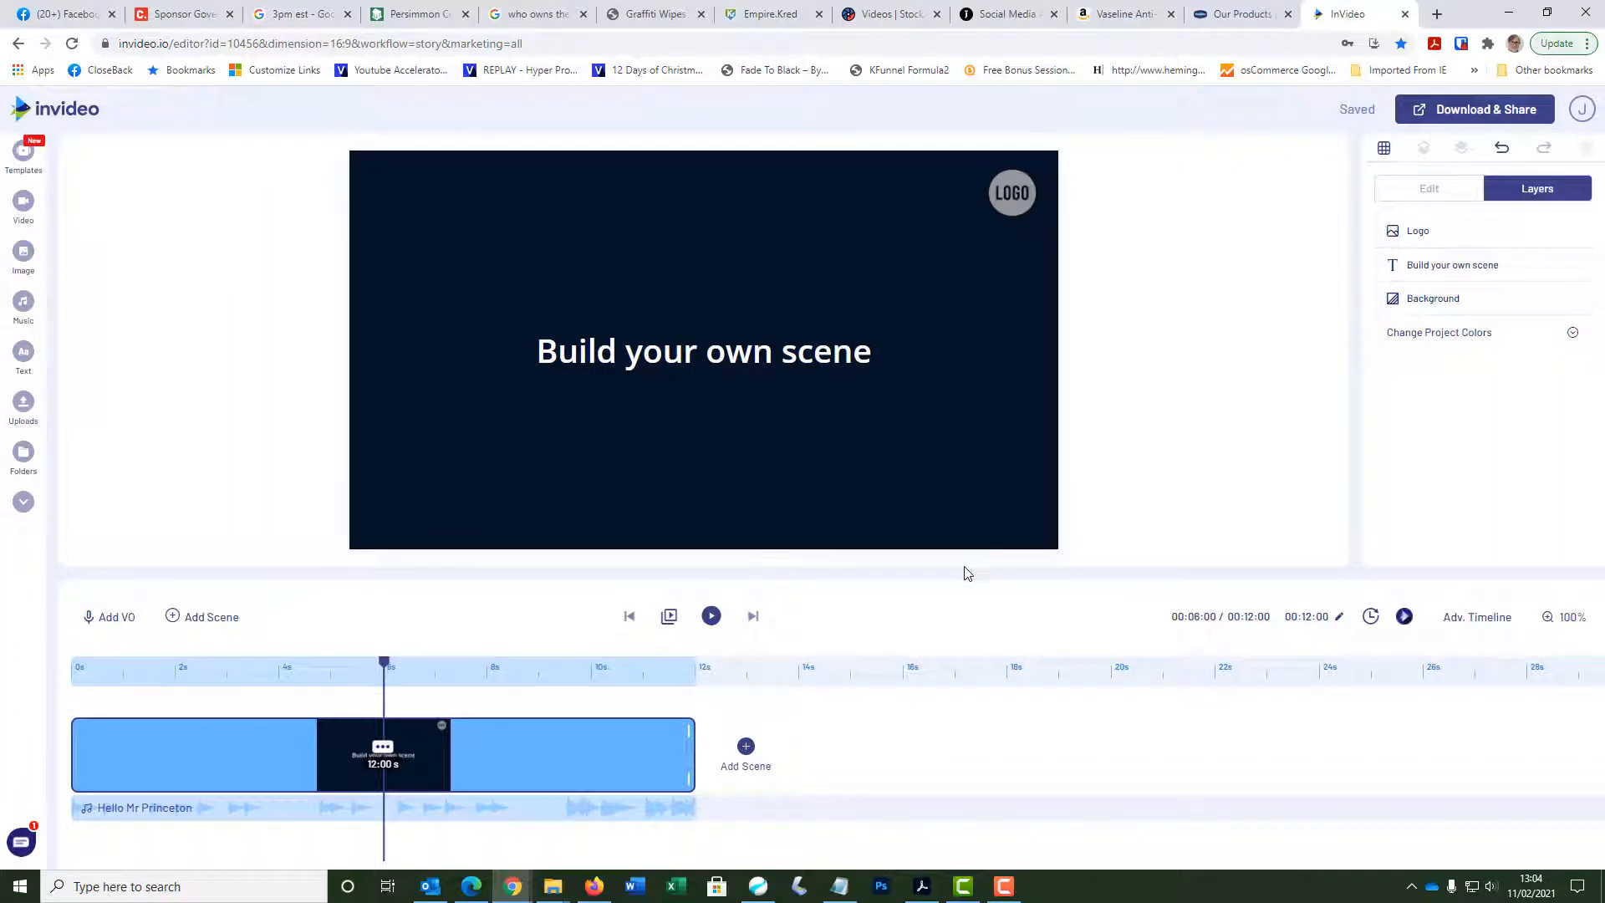
{"action": "left_click", "coordinate": [27, 414]}
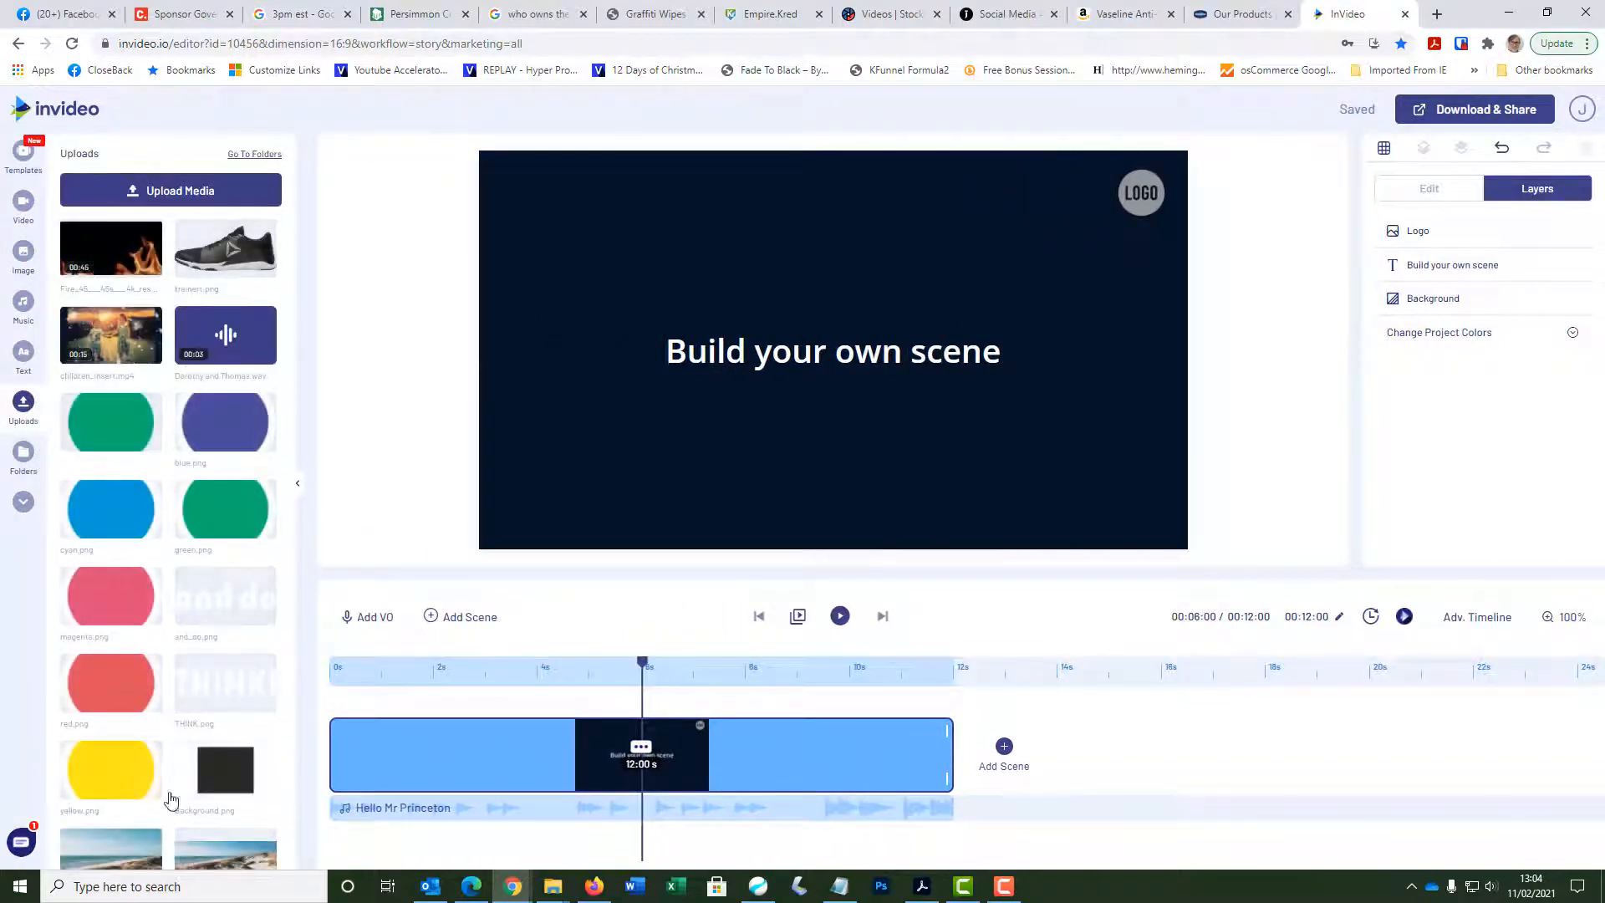
{"action": "left_click", "coordinate": [1588, 45]}
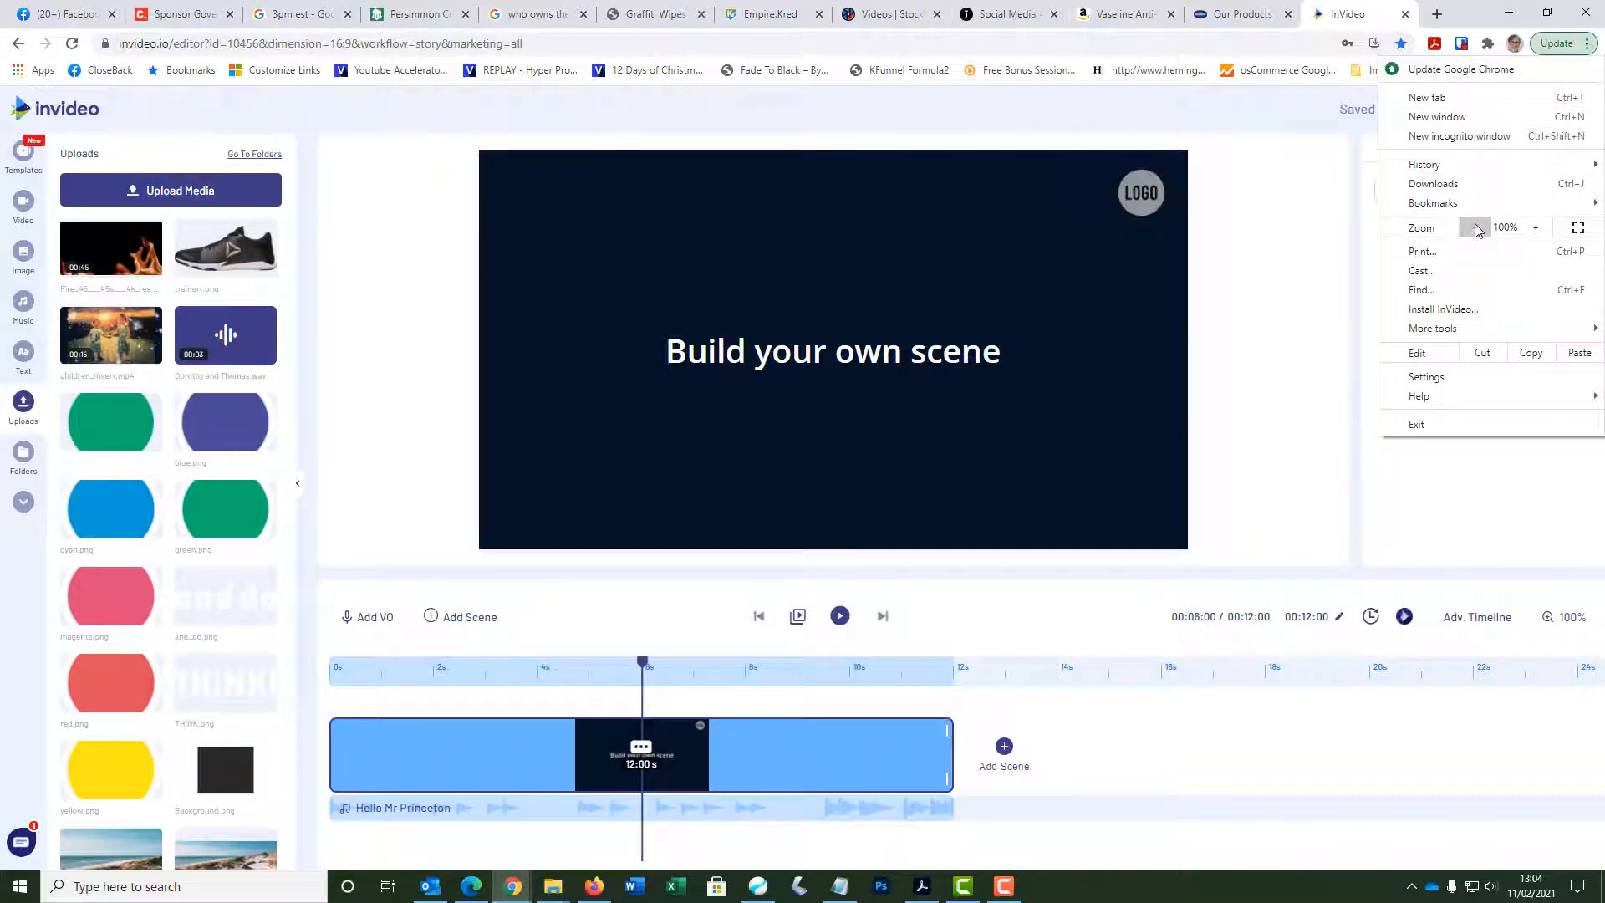
{"action": "left_click", "coordinate": [1476, 231]}
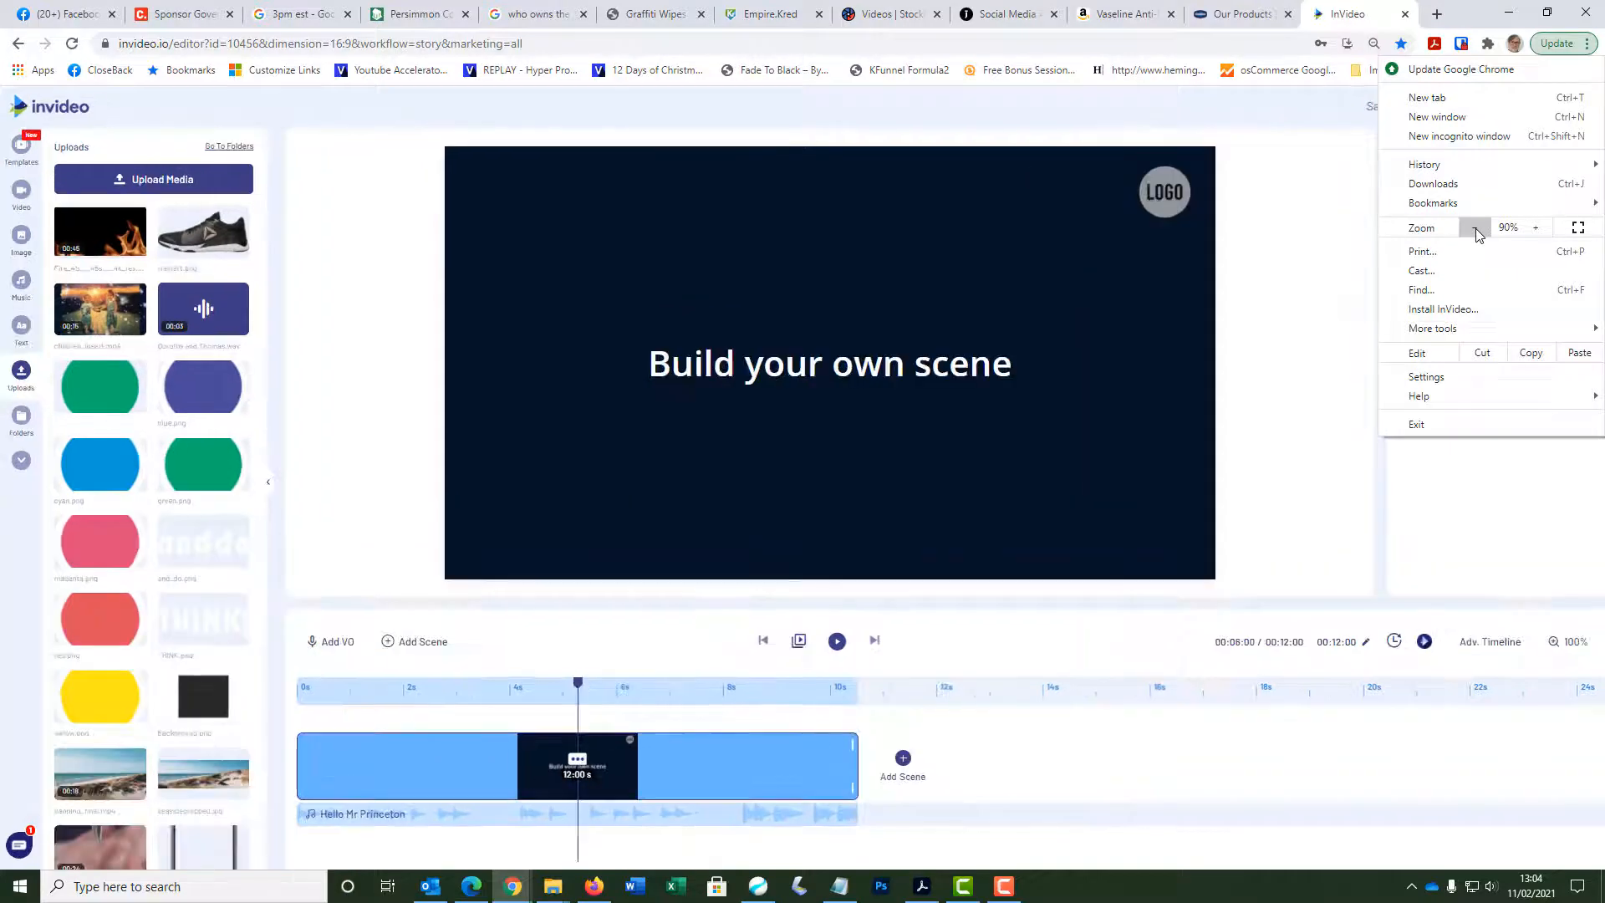
{"action": "left_click", "coordinate": [1476, 229]}
{"action": "left_click", "coordinate": [1476, 229]}
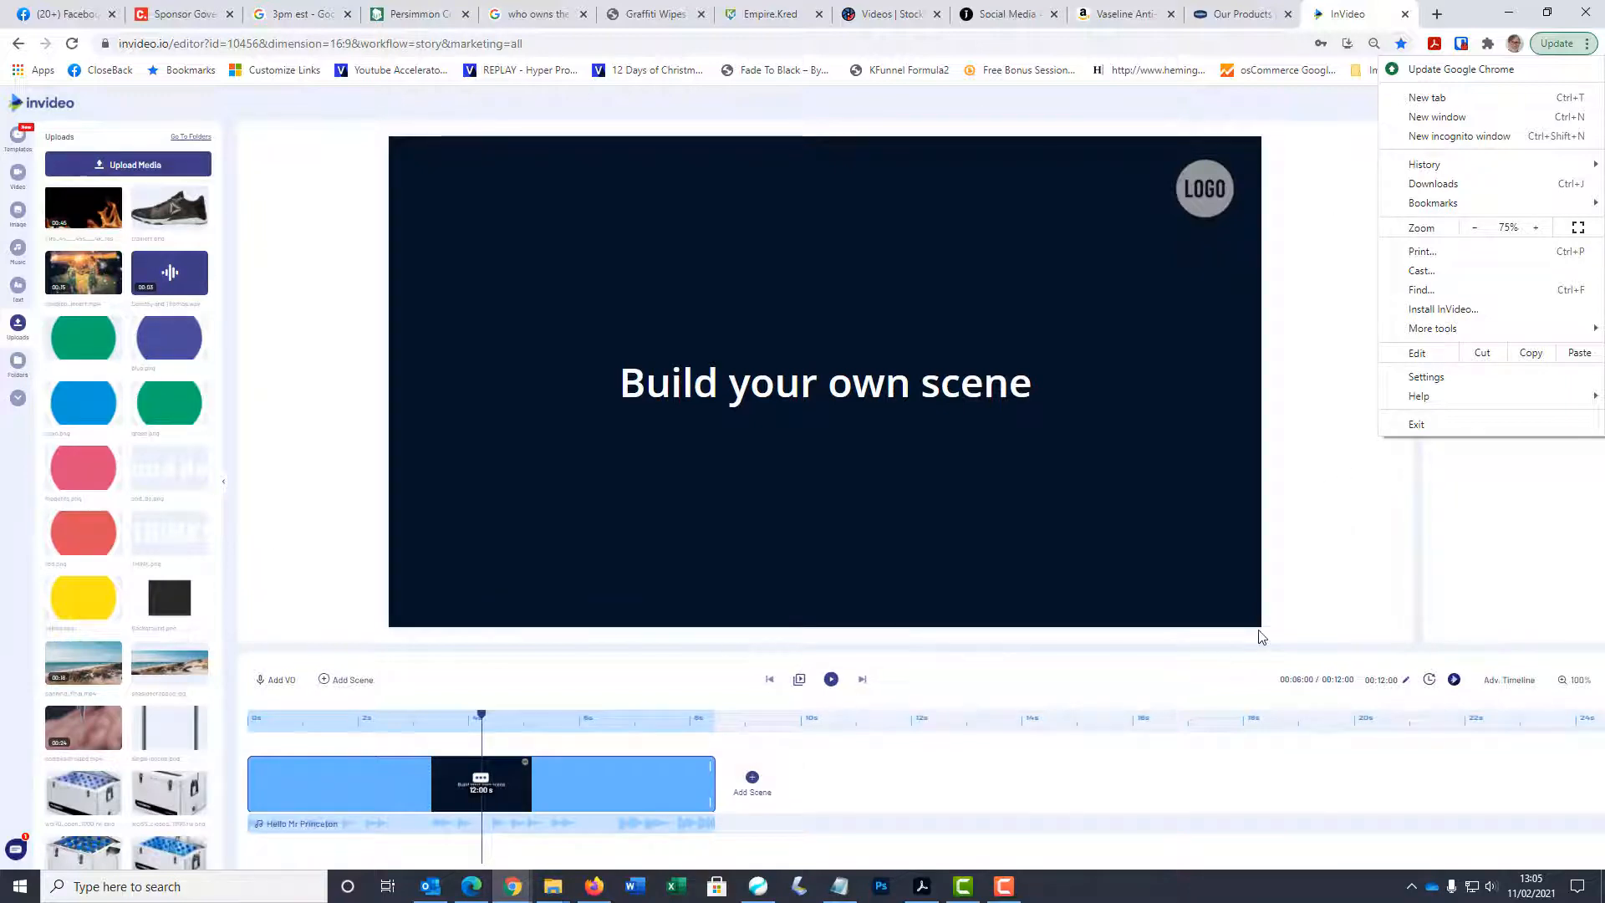
Step: Collapse the media library and restore the browser zoom to 100%
{"action": "left_click", "coordinate": [225, 484]}
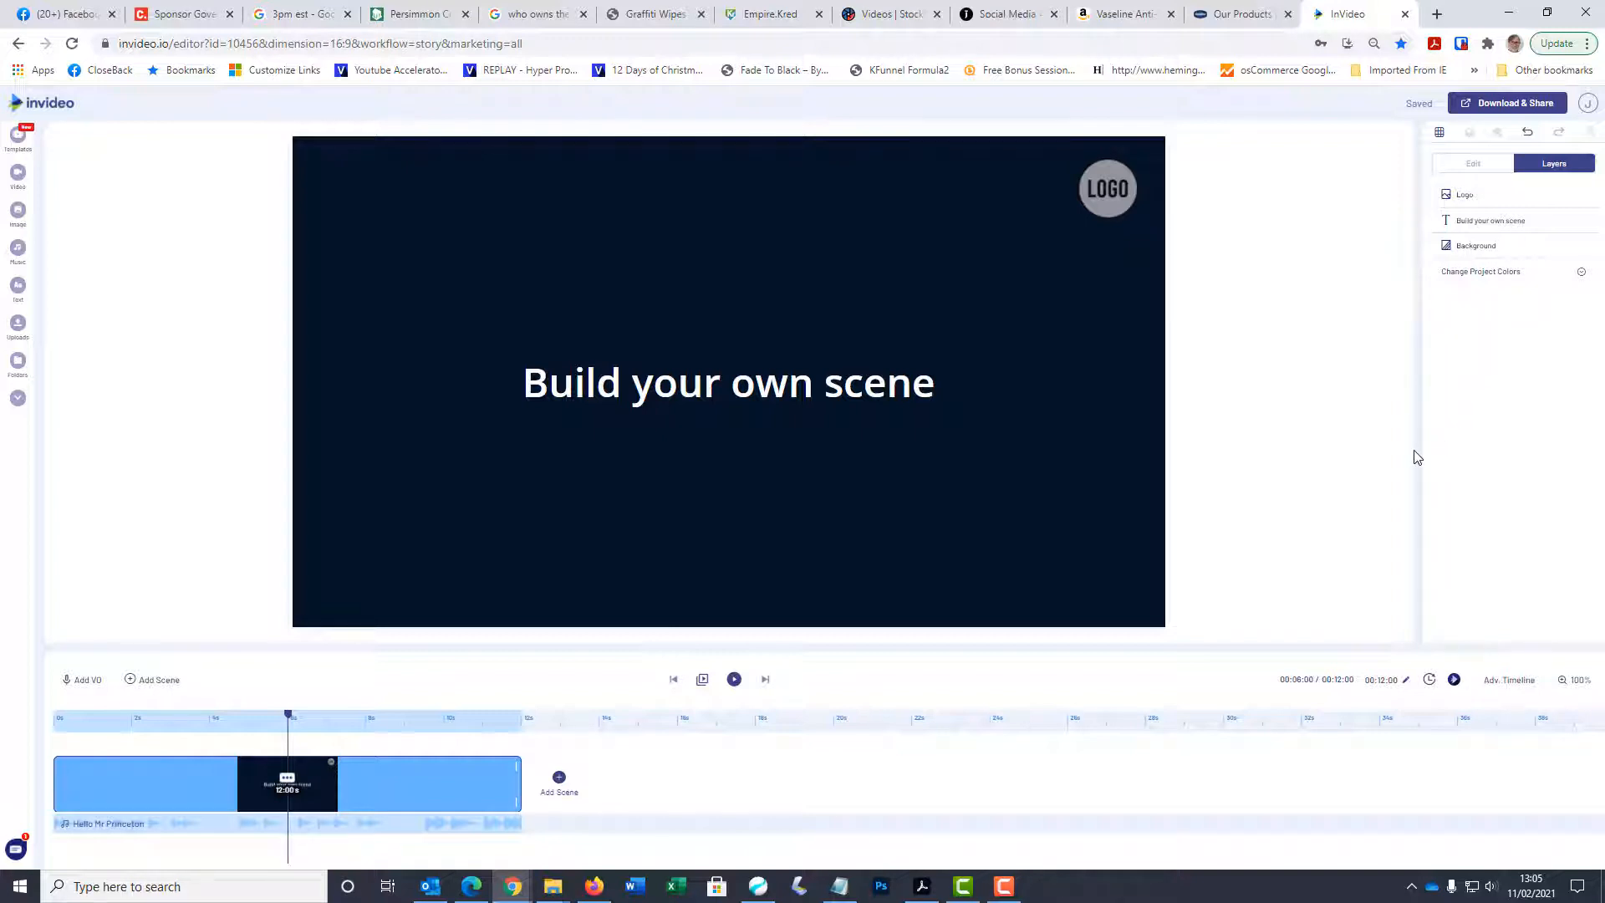
{"action": "left_click", "coordinate": [1586, 44]}
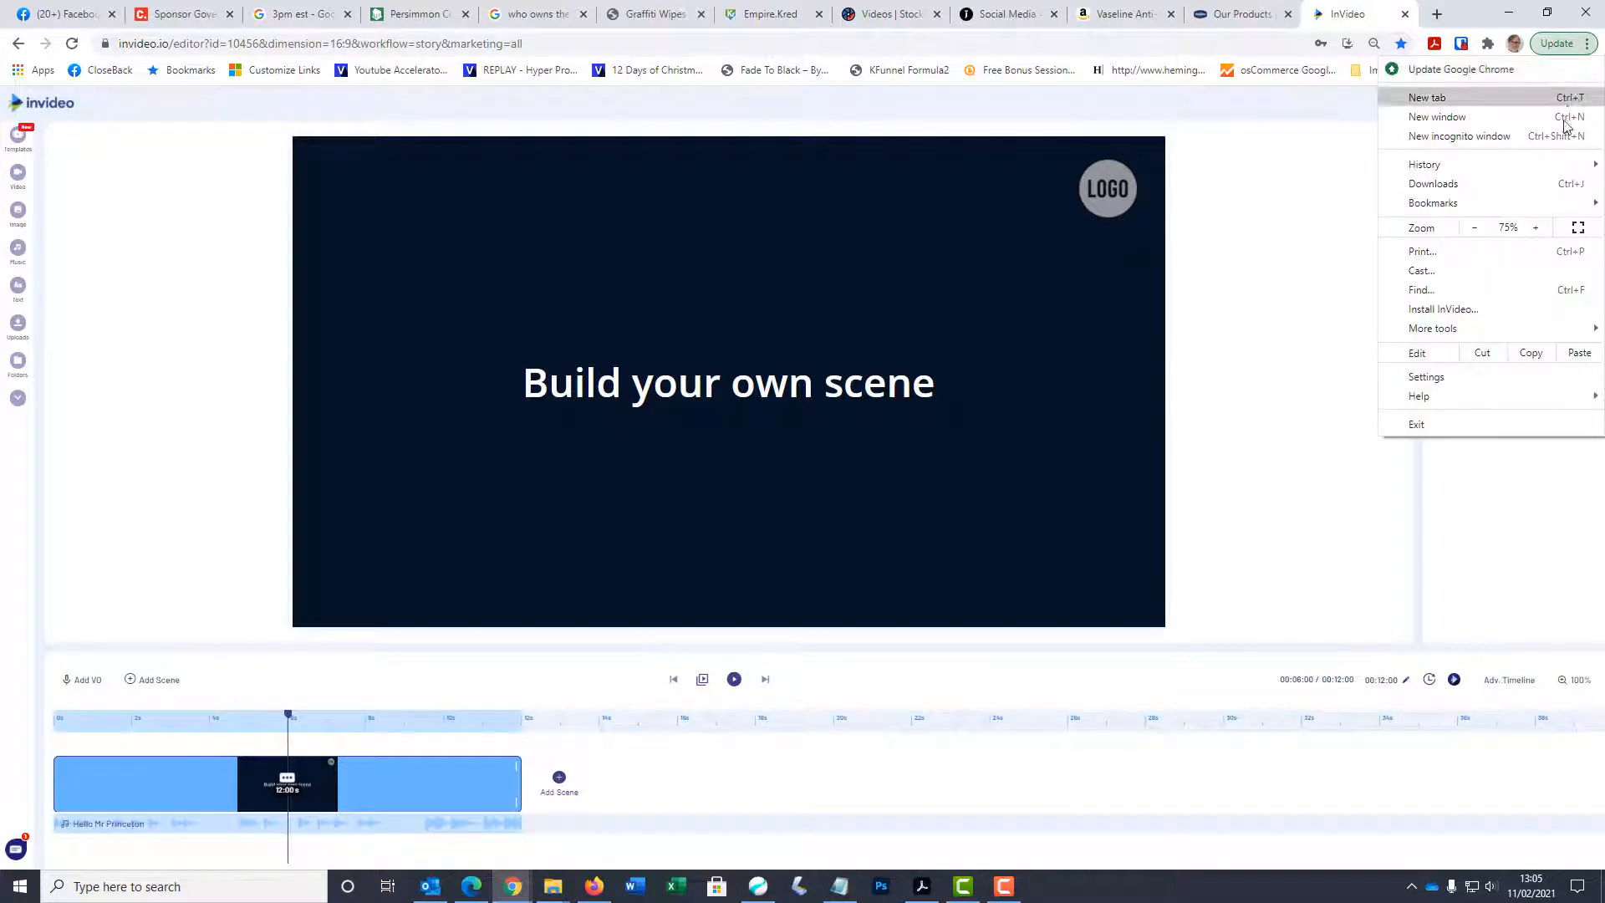
{"action": "left_click", "coordinate": [1542, 232]}
{"action": "left_click", "coordinate": [1543, 232]}
{"action": "left_click", "coordinate": [1543, 231]}
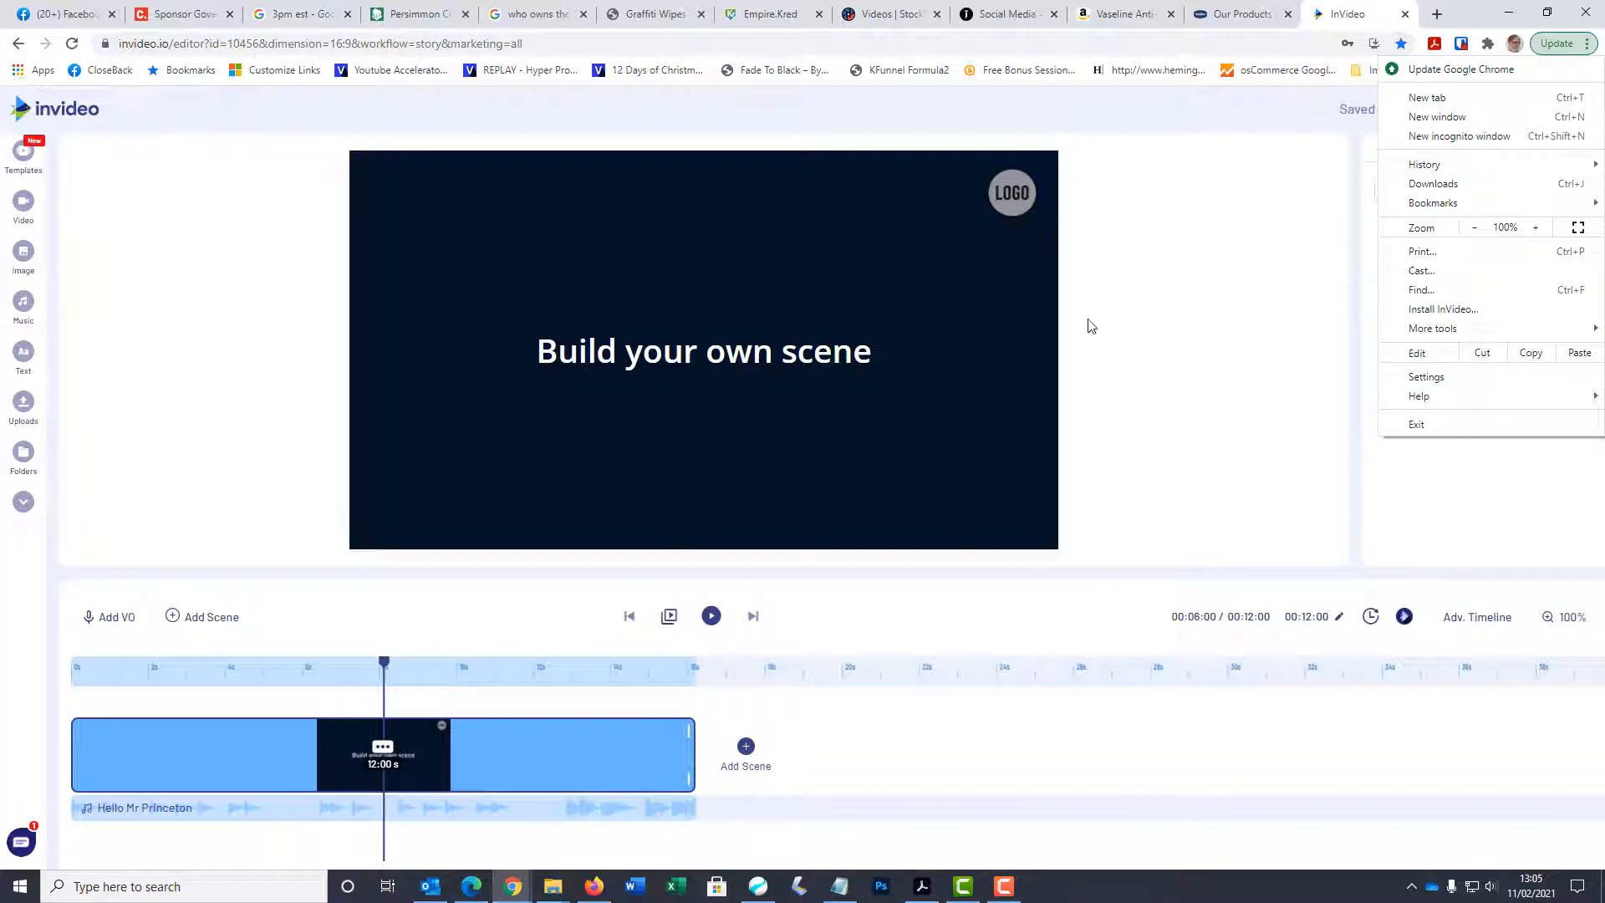
Step: Reduce the browser zoom again from full size to 75%
{"action": "left_click", "coordinate": [1473, 230]}
{"action": "left_click", "coordinate": [1473, 231]}
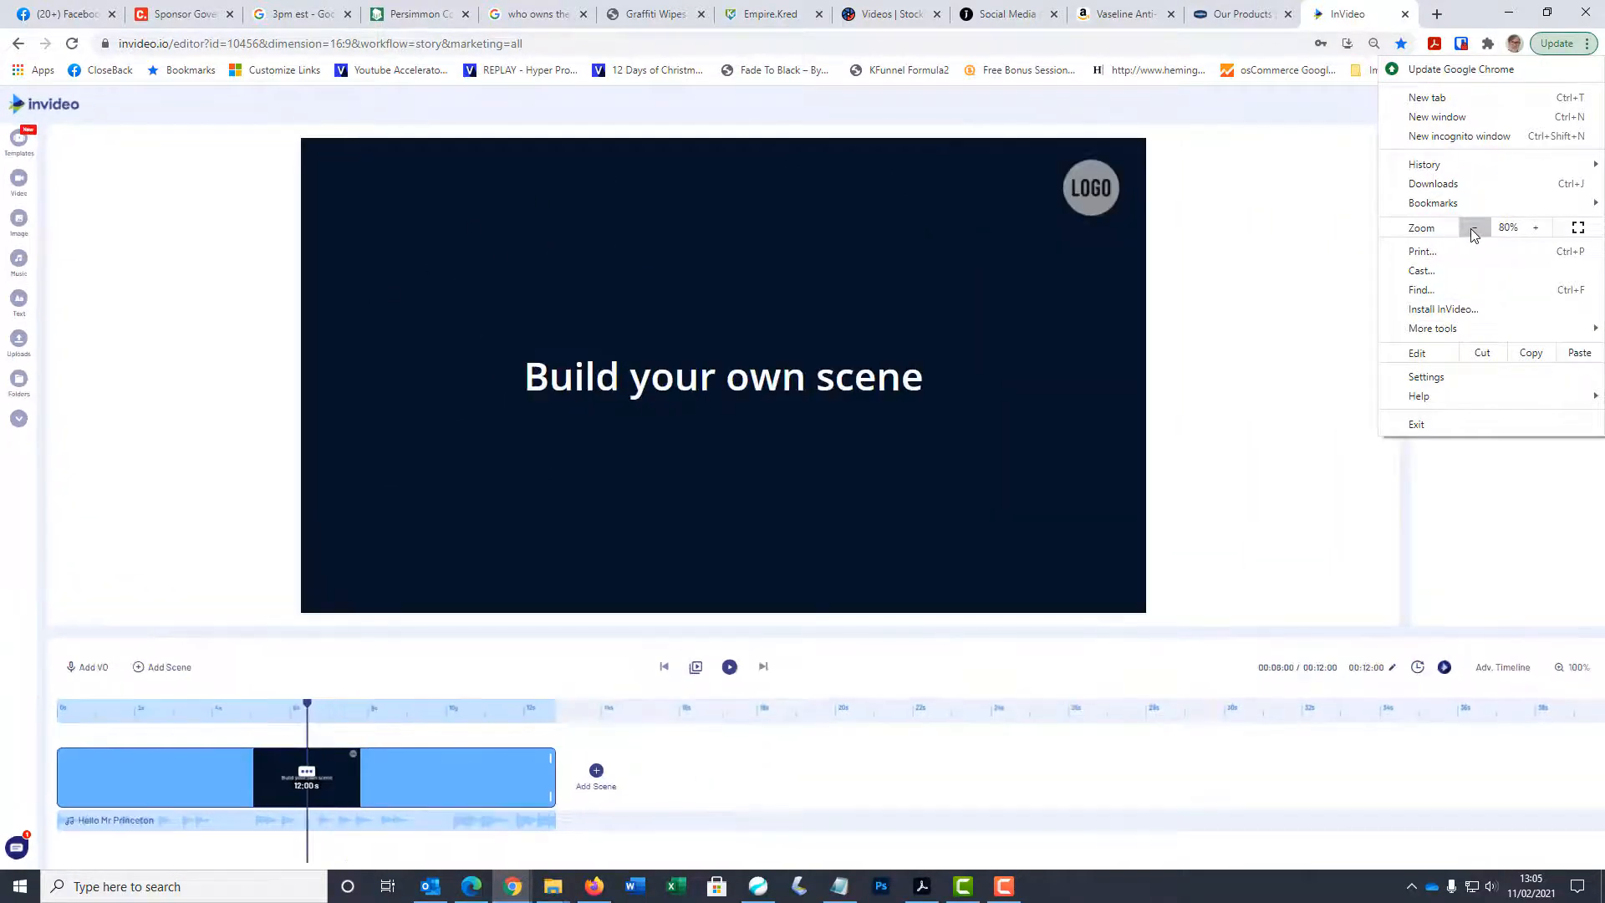
{"action": "left_click", "coordinate": [1473, 230]}
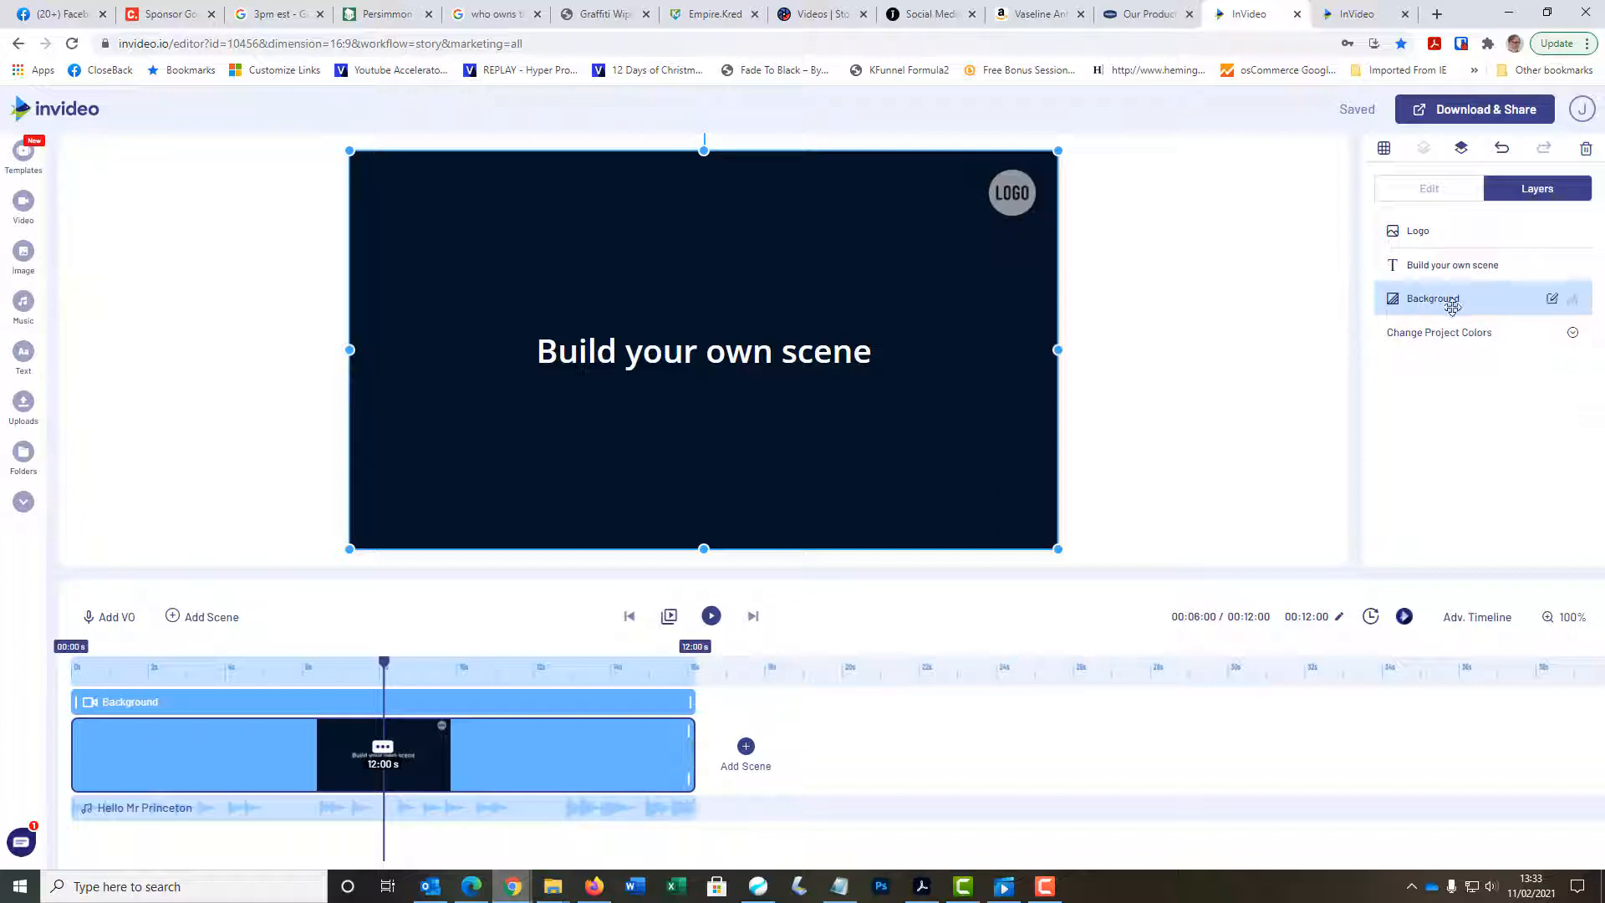
Step: Change the scene's background layer colour to the white preset (#ffffff)
{"action": "mouse_move", "coordinate": [1578, 304]}
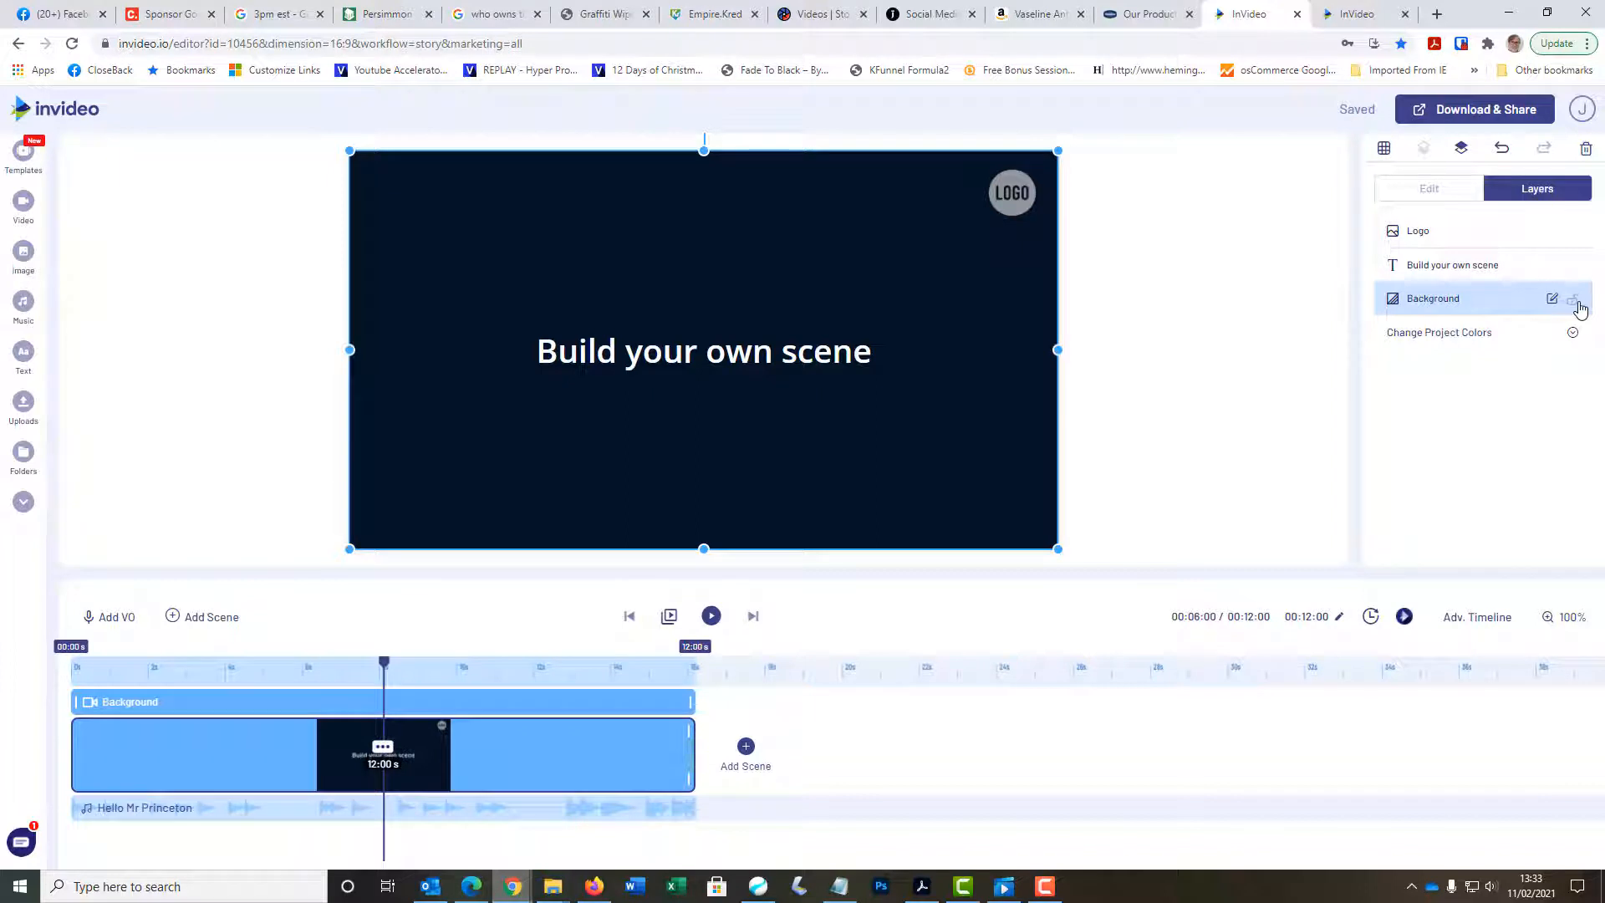
{"action": "left_click", "coordinate": [1429, 188]}
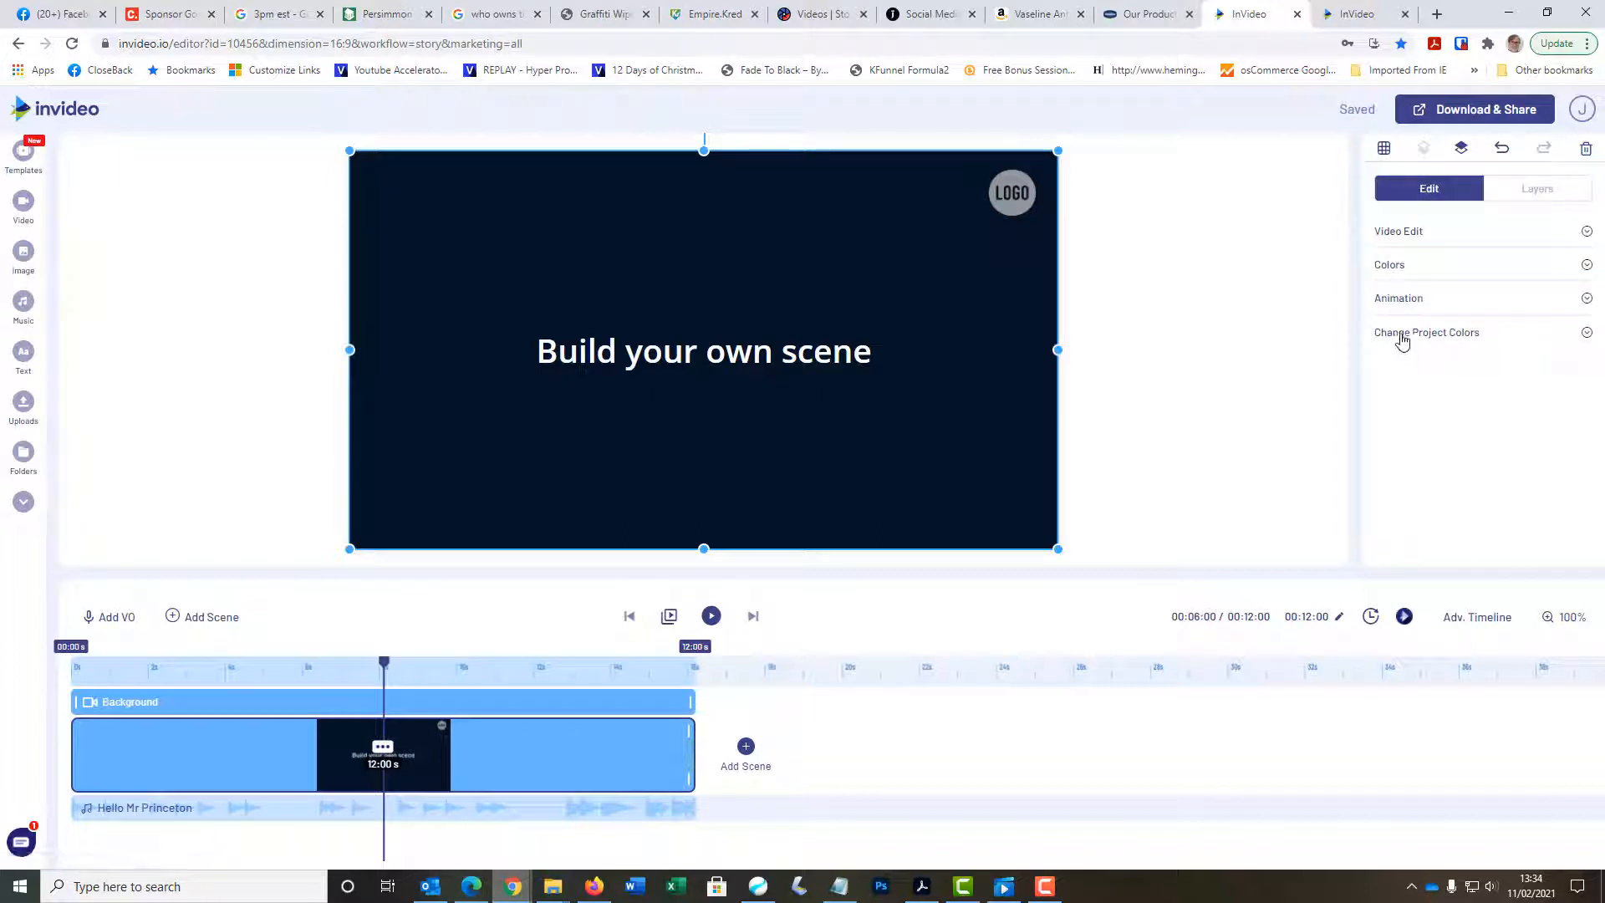
{"action": "left_click", "coordinate": [1389, 265]}
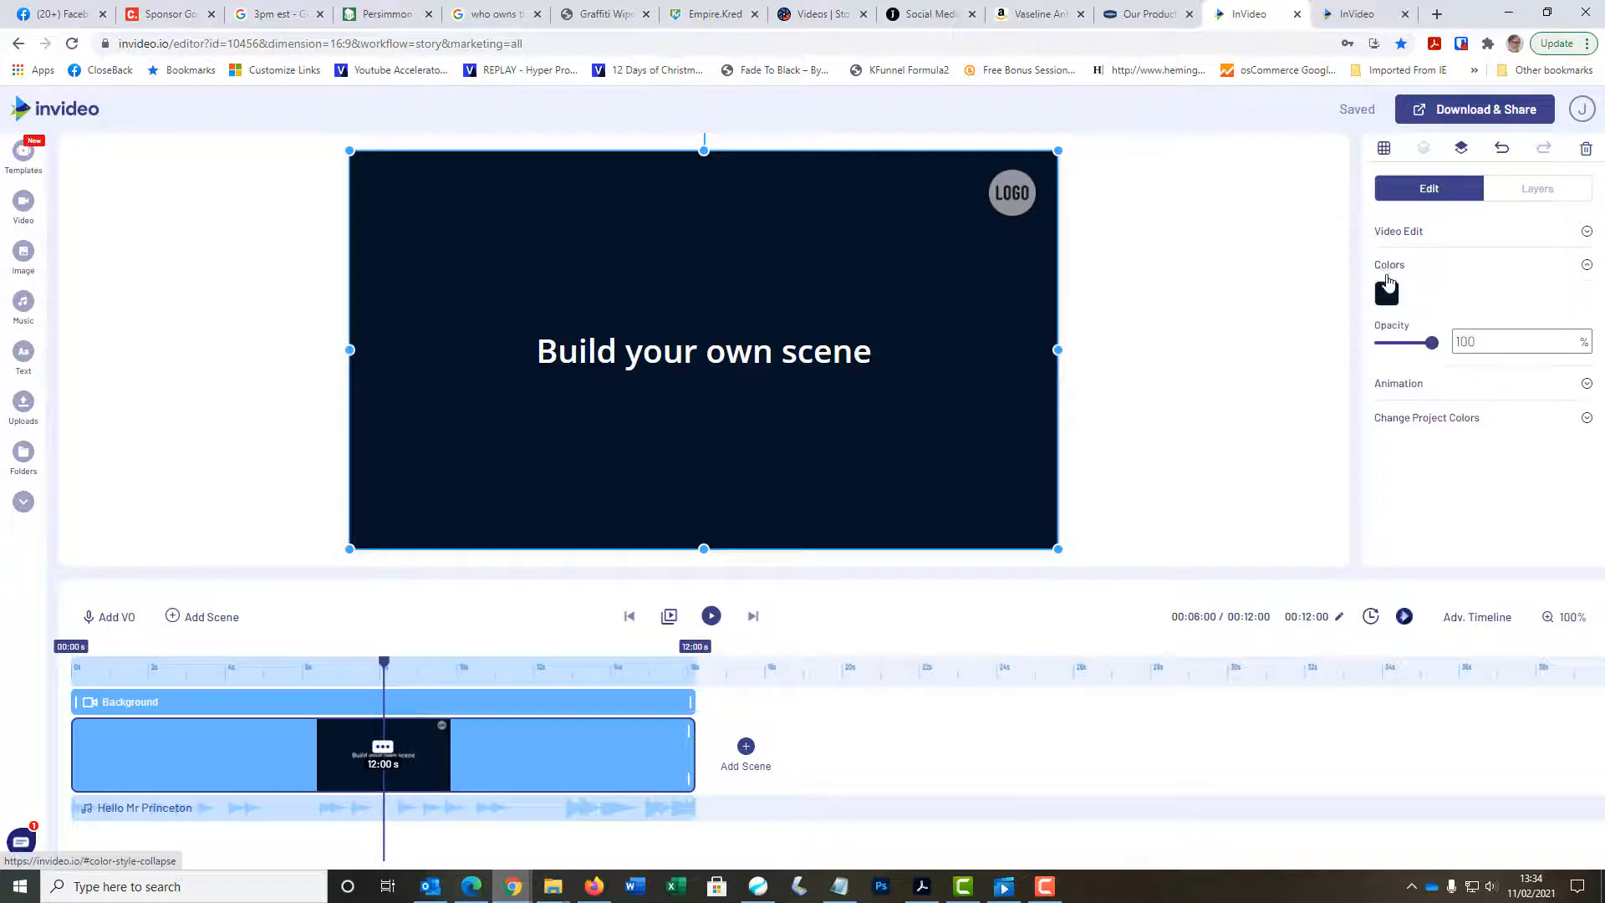
{"action": "left_click", "coordinate": [1384, 281]}
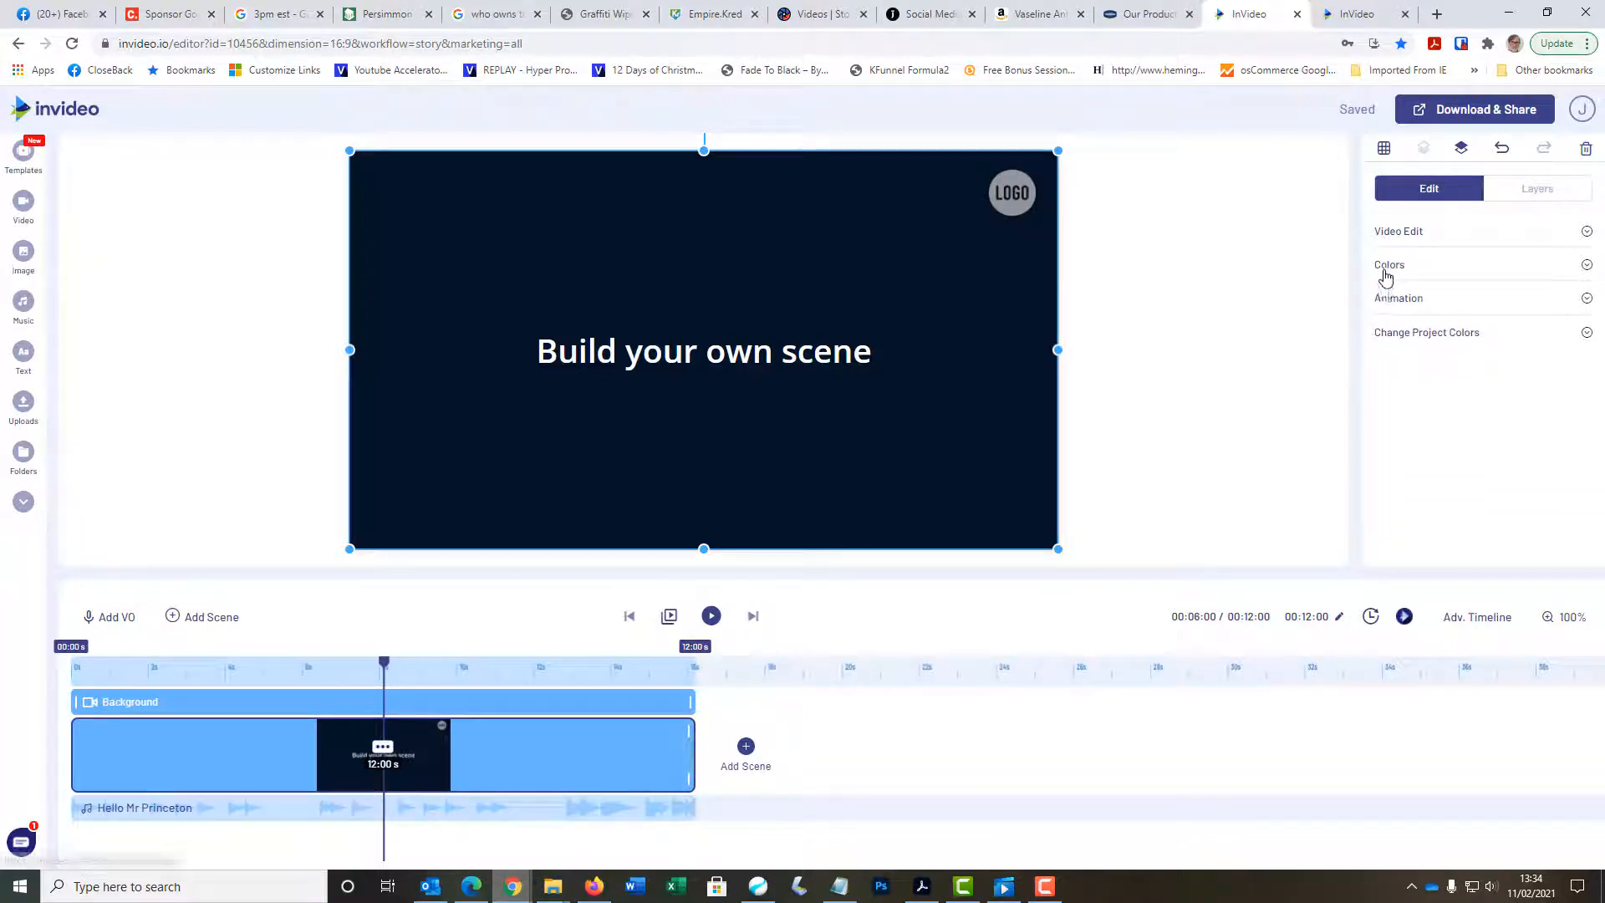
{"action": "left_click", "coordinate": [1383, 271]}
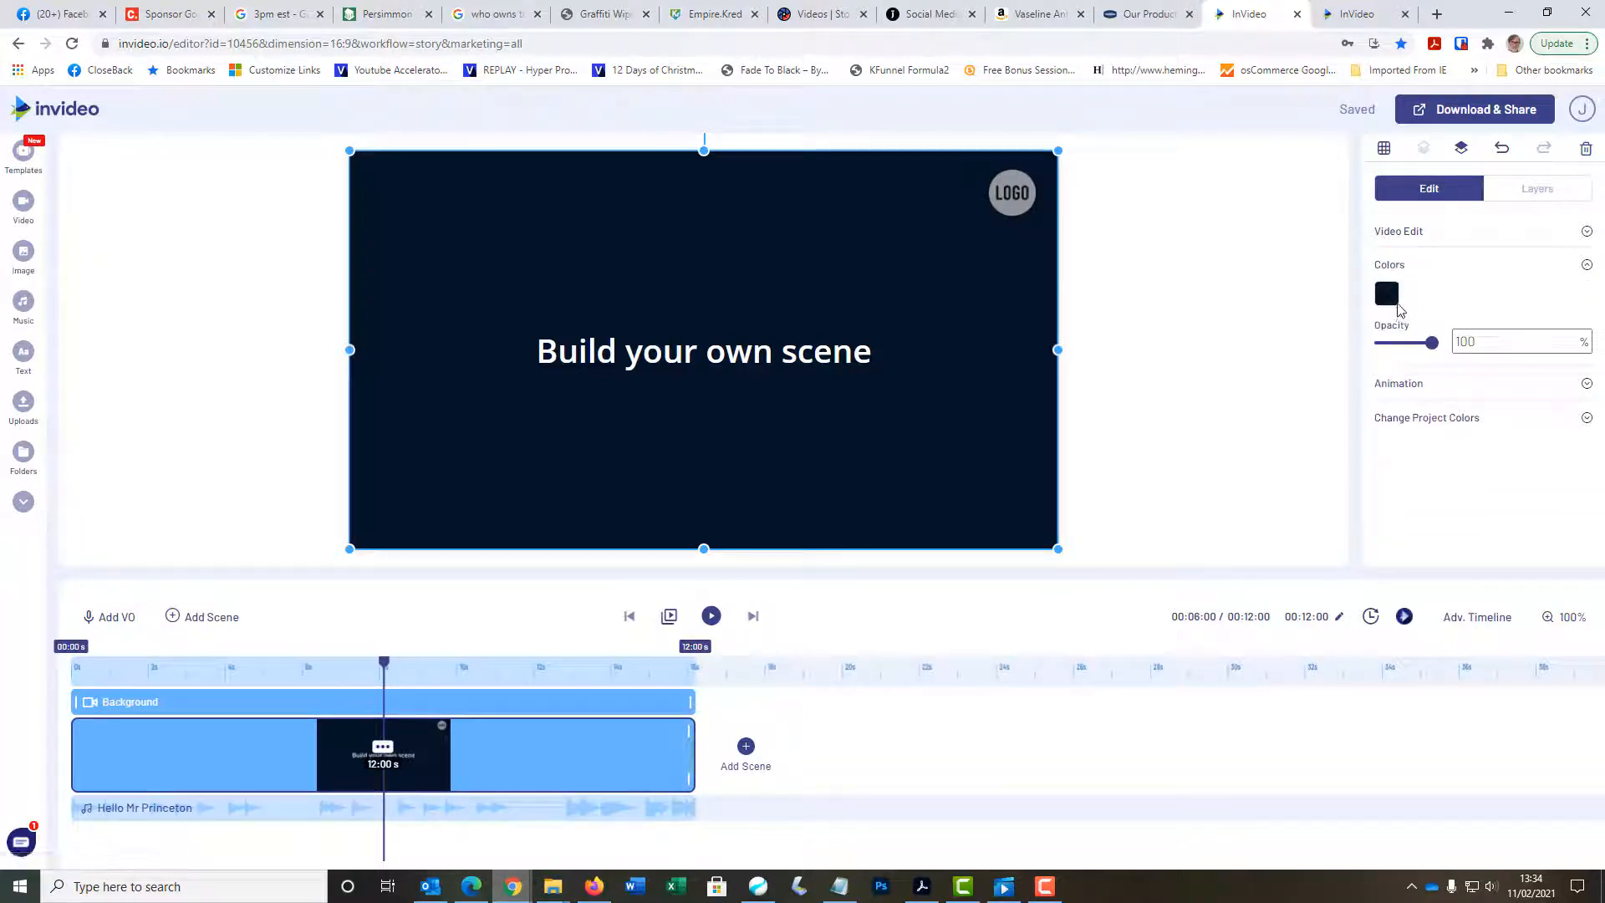
{"action": "left_click", "coordinate": [1390, 296]}
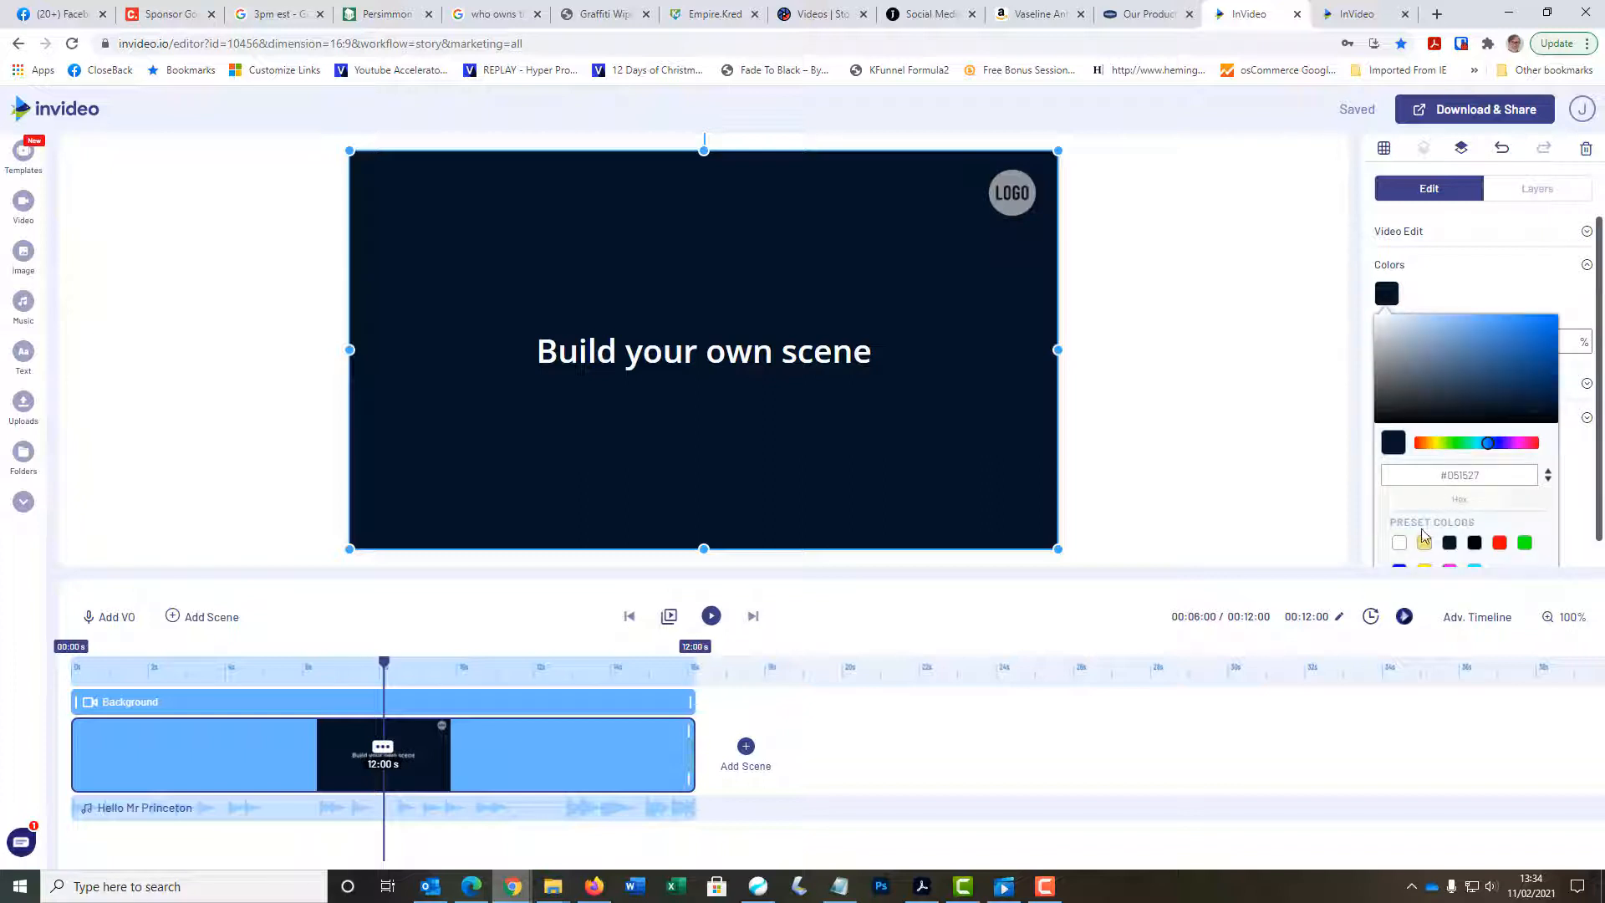
{"action": "left_click", "coordinate": [1399, 544]}
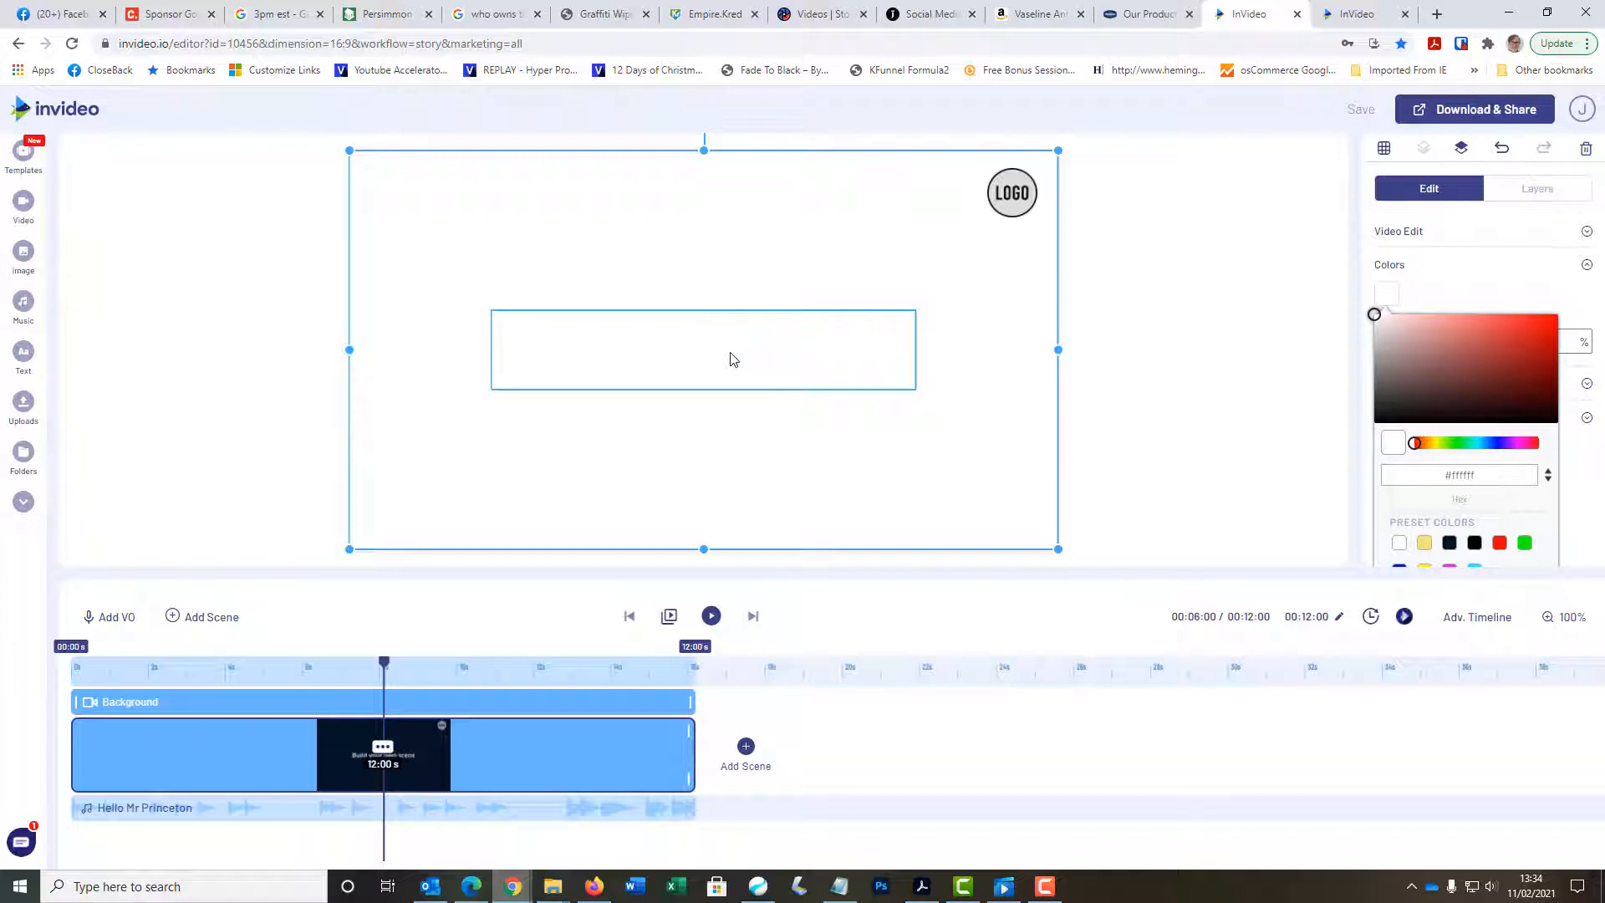
Step: Move the "Build your own scene" text to the top of the scene and colour it with the cyan preset (#00ffff)
{"action": "left_click", "coordinate": [731, 358]}
{"action": "left_click_drag", "start_coordinate": [731, 359], "coordinate": [731, 196]}
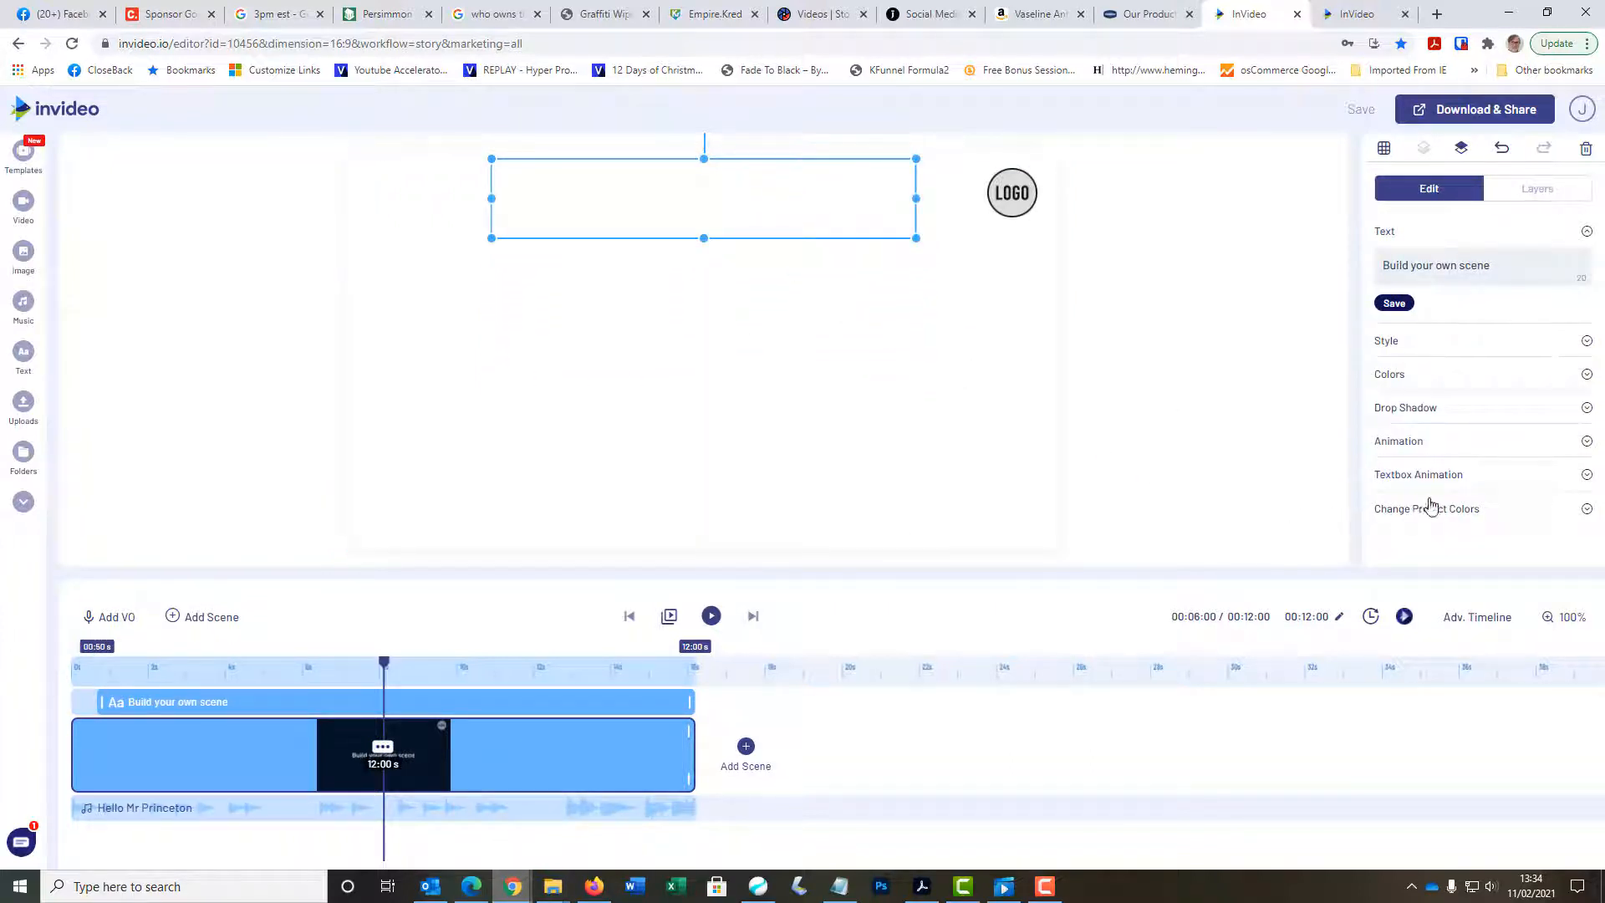
{"action": "left_click", "coordinate": [1390, 374]}
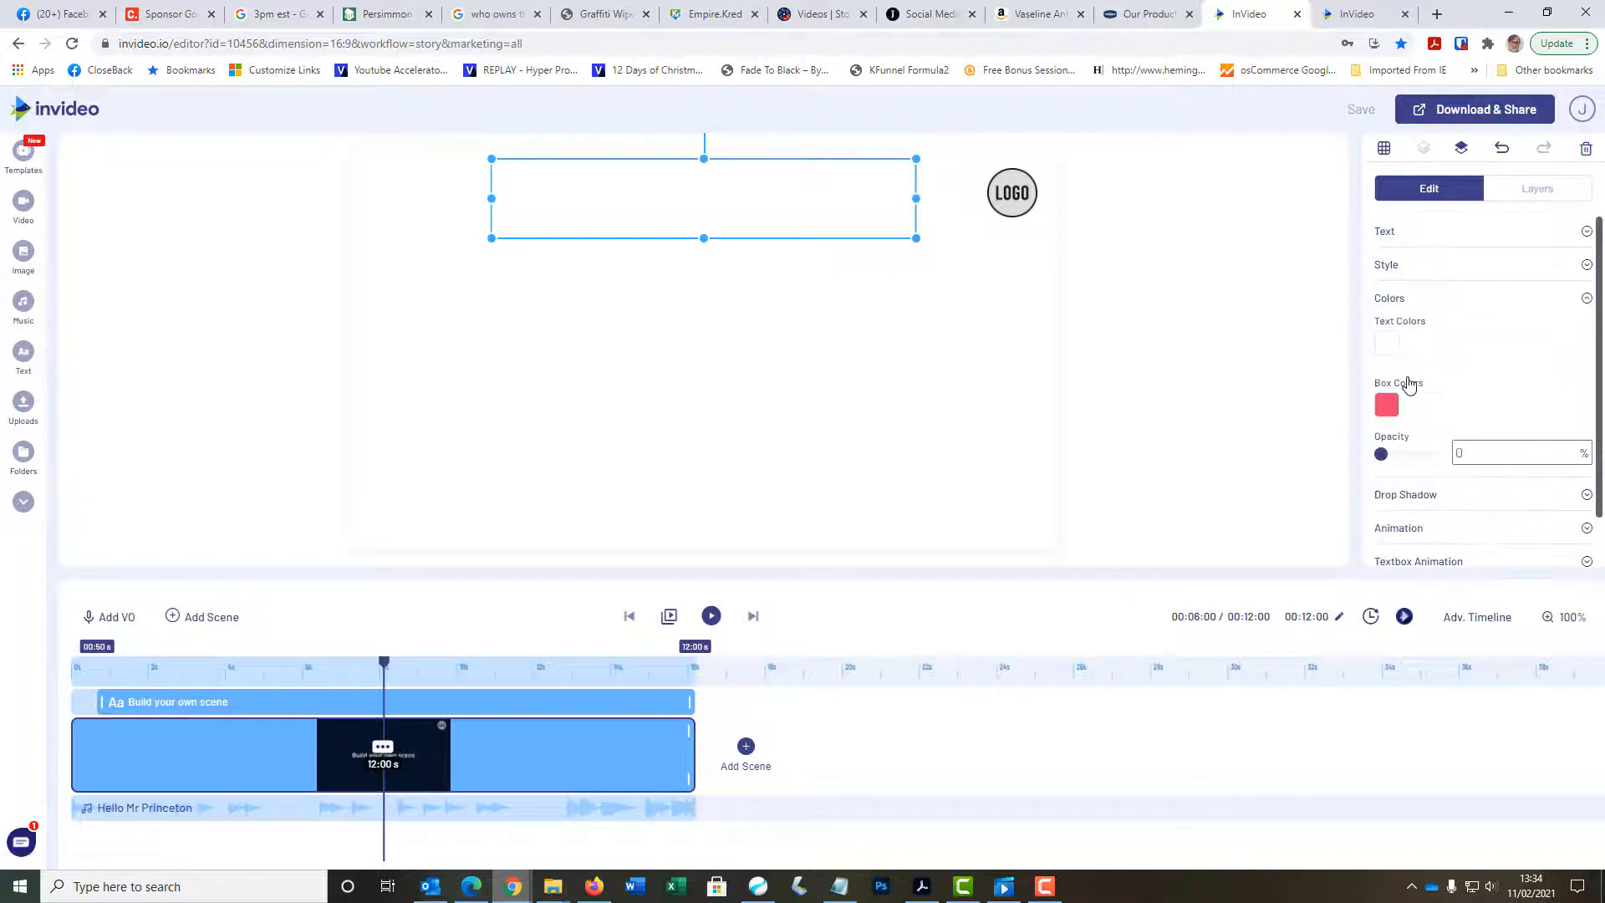
{"action": "scroll", "coordinate": [1409, 383], "scroll_direction": "down", "scroll_amount": 1}
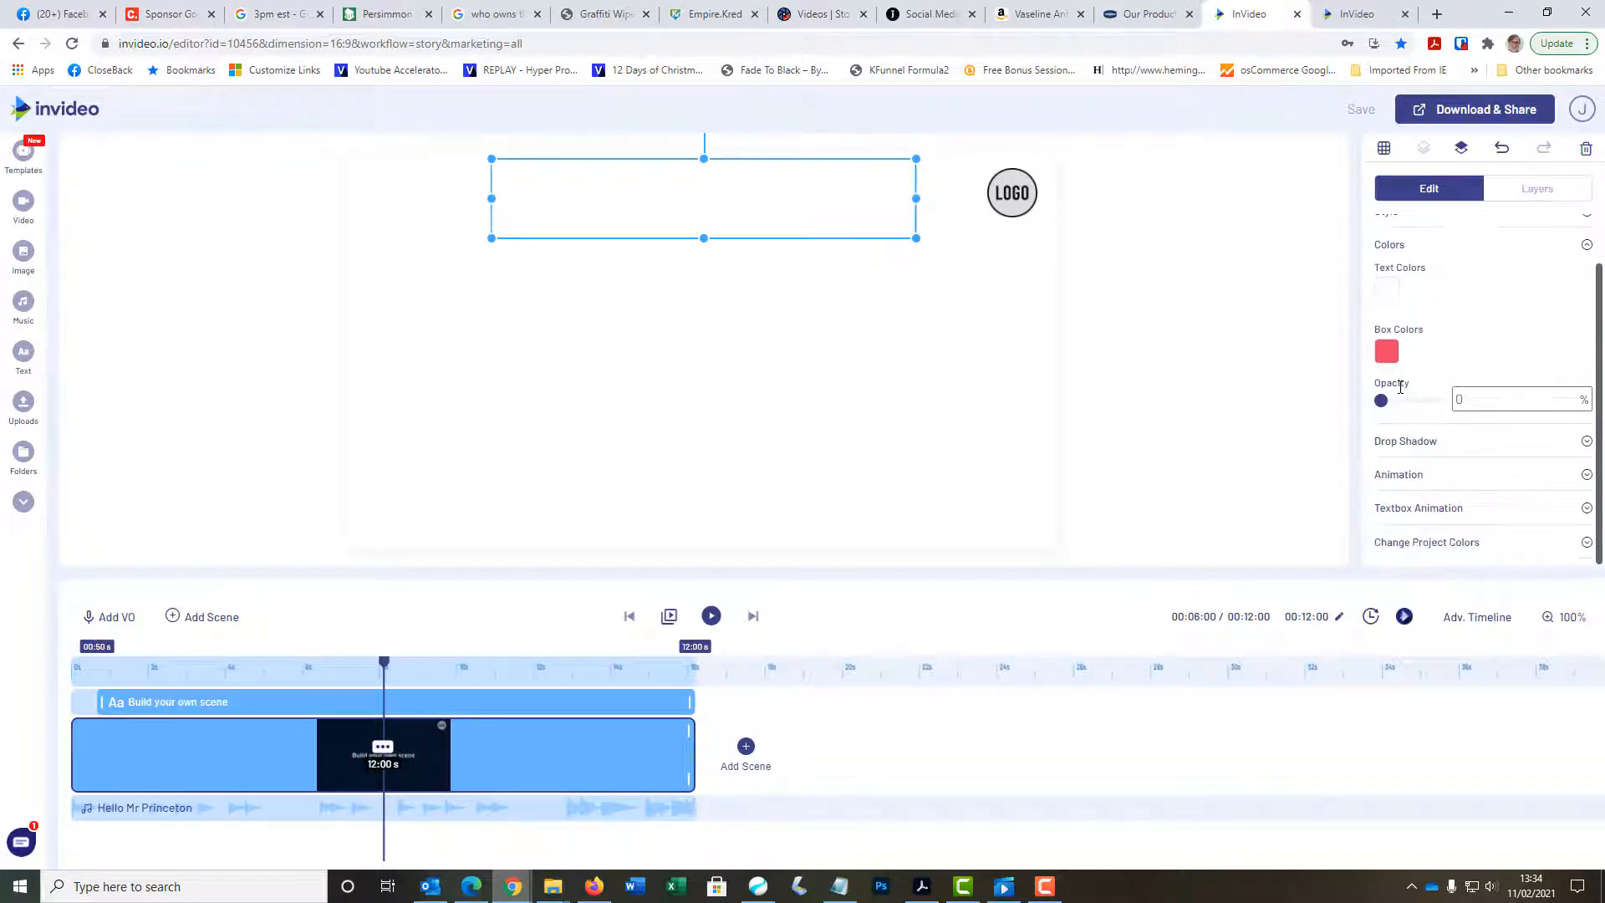
{"action": "left_click", "coordinate": [1386, 290]}
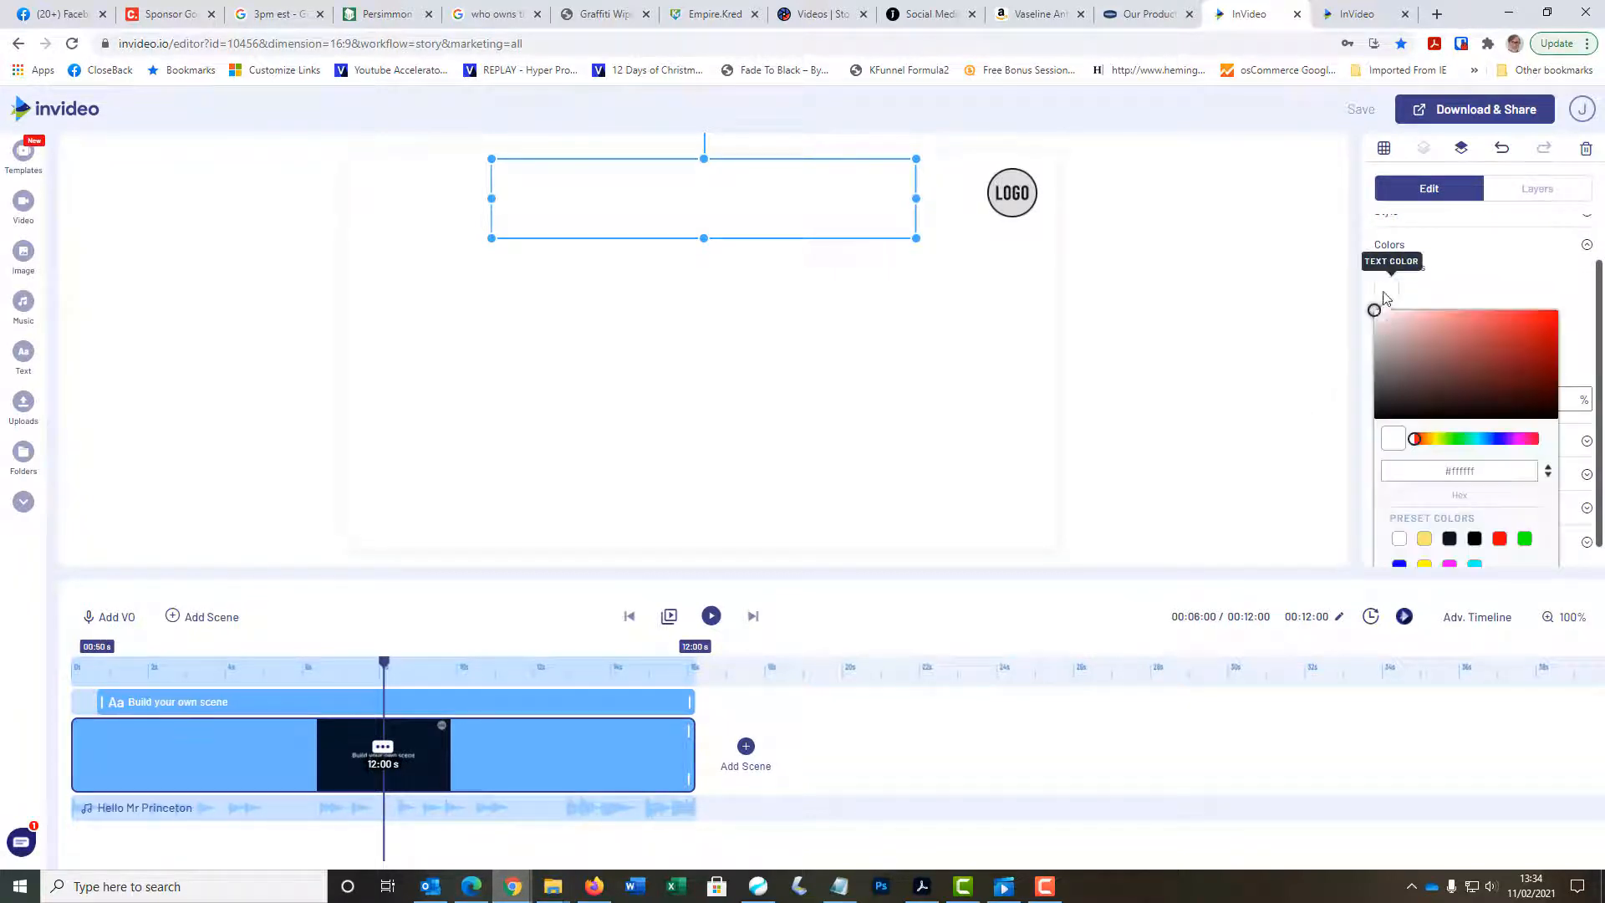
{"action": "left_click", "coordinate": [1450, 537]}
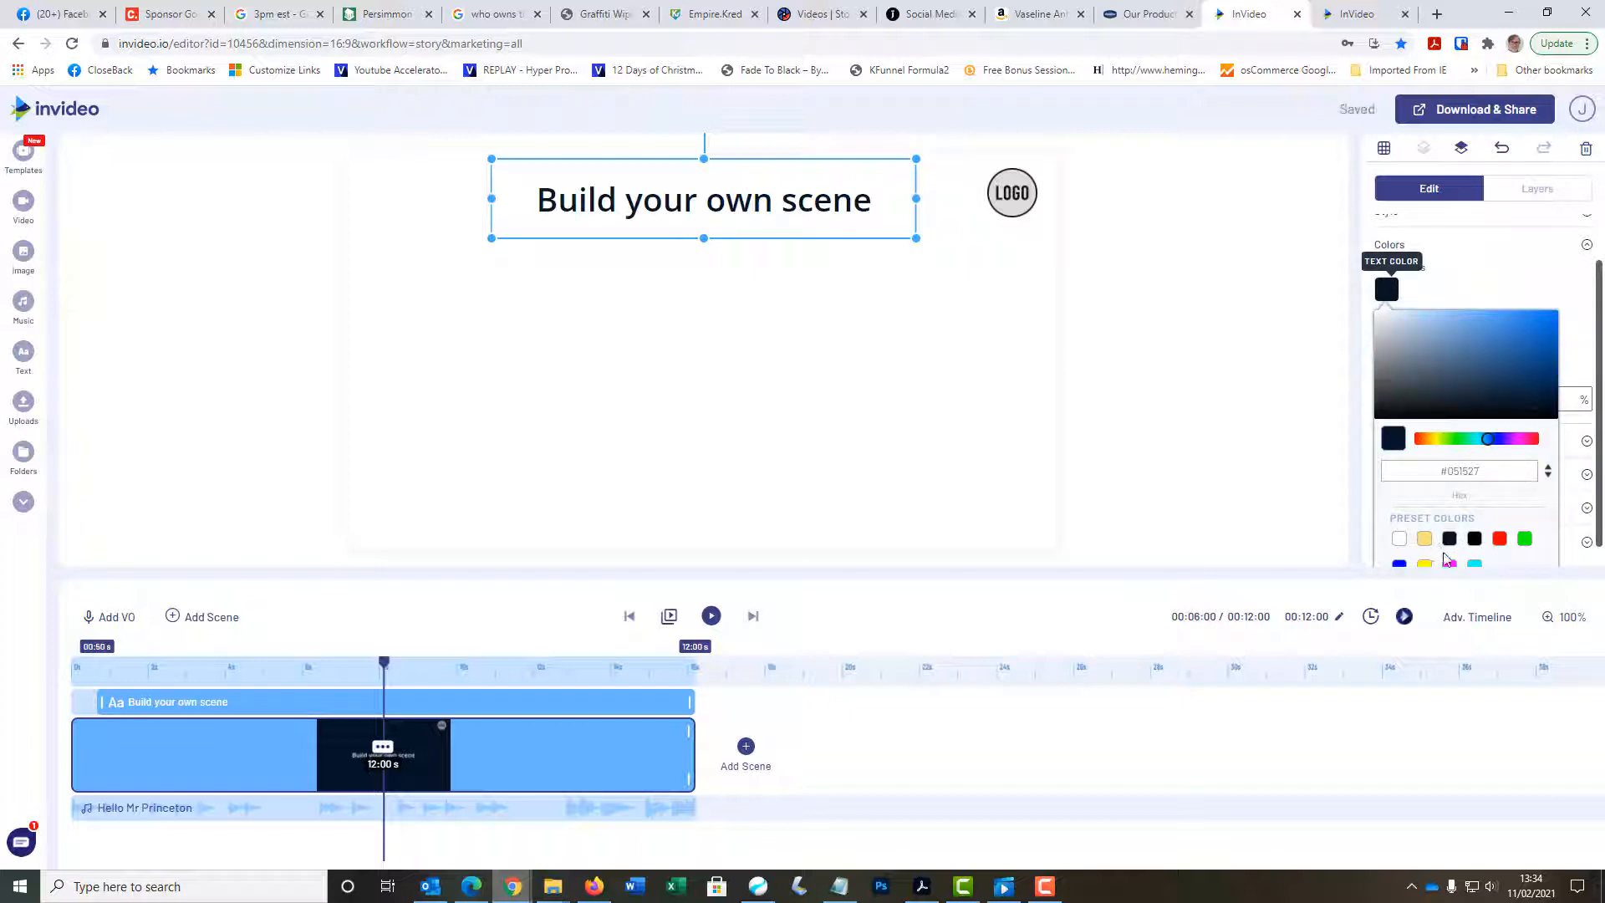
{"action": "left_click", "coordinate": [1474, 565]}
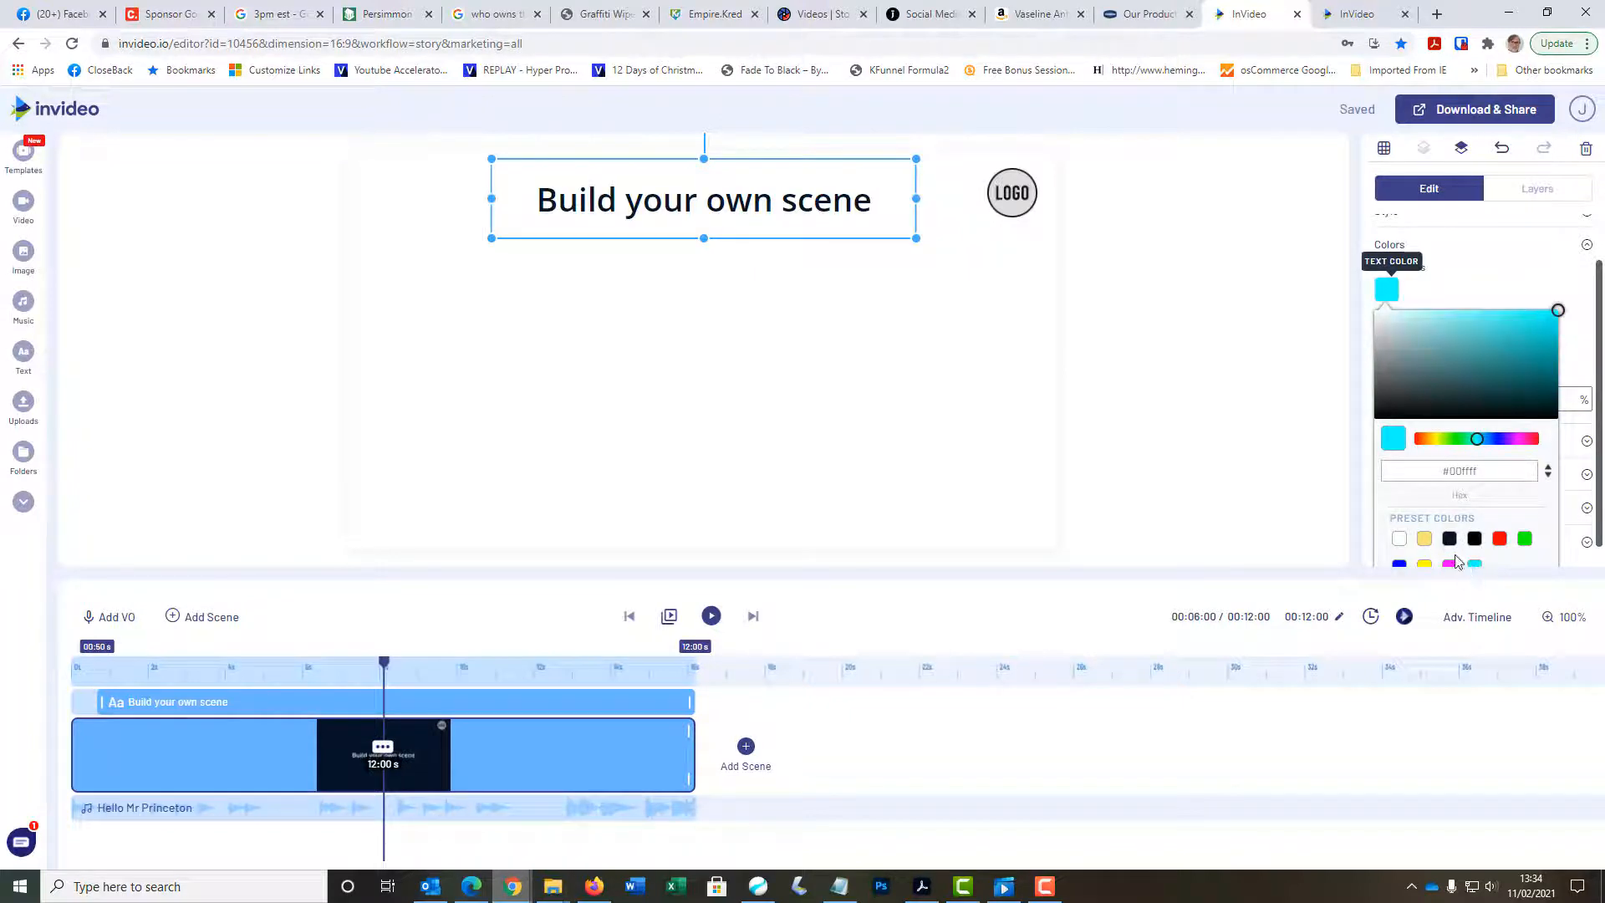
{"action": "left_click", "coordinate": [1212, 446]}
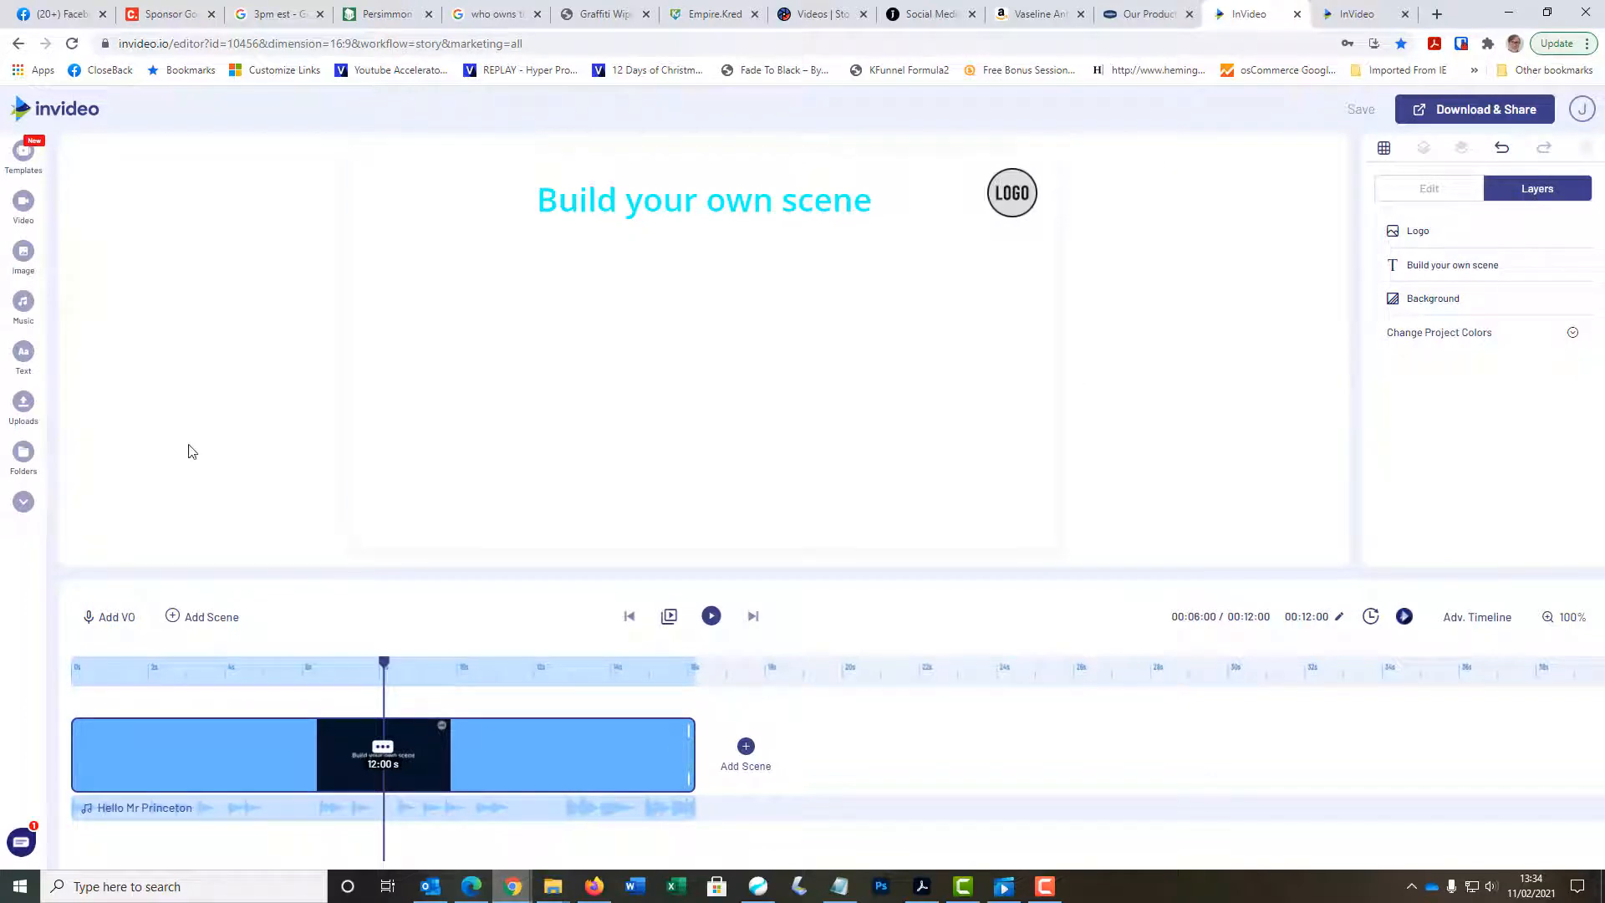
Step: Replace the placeholder logo in the scene's upper-right corner with the THiNK! and do logo from the TAD folder
{"action": "left_click", "coordinate": [23, 454]}
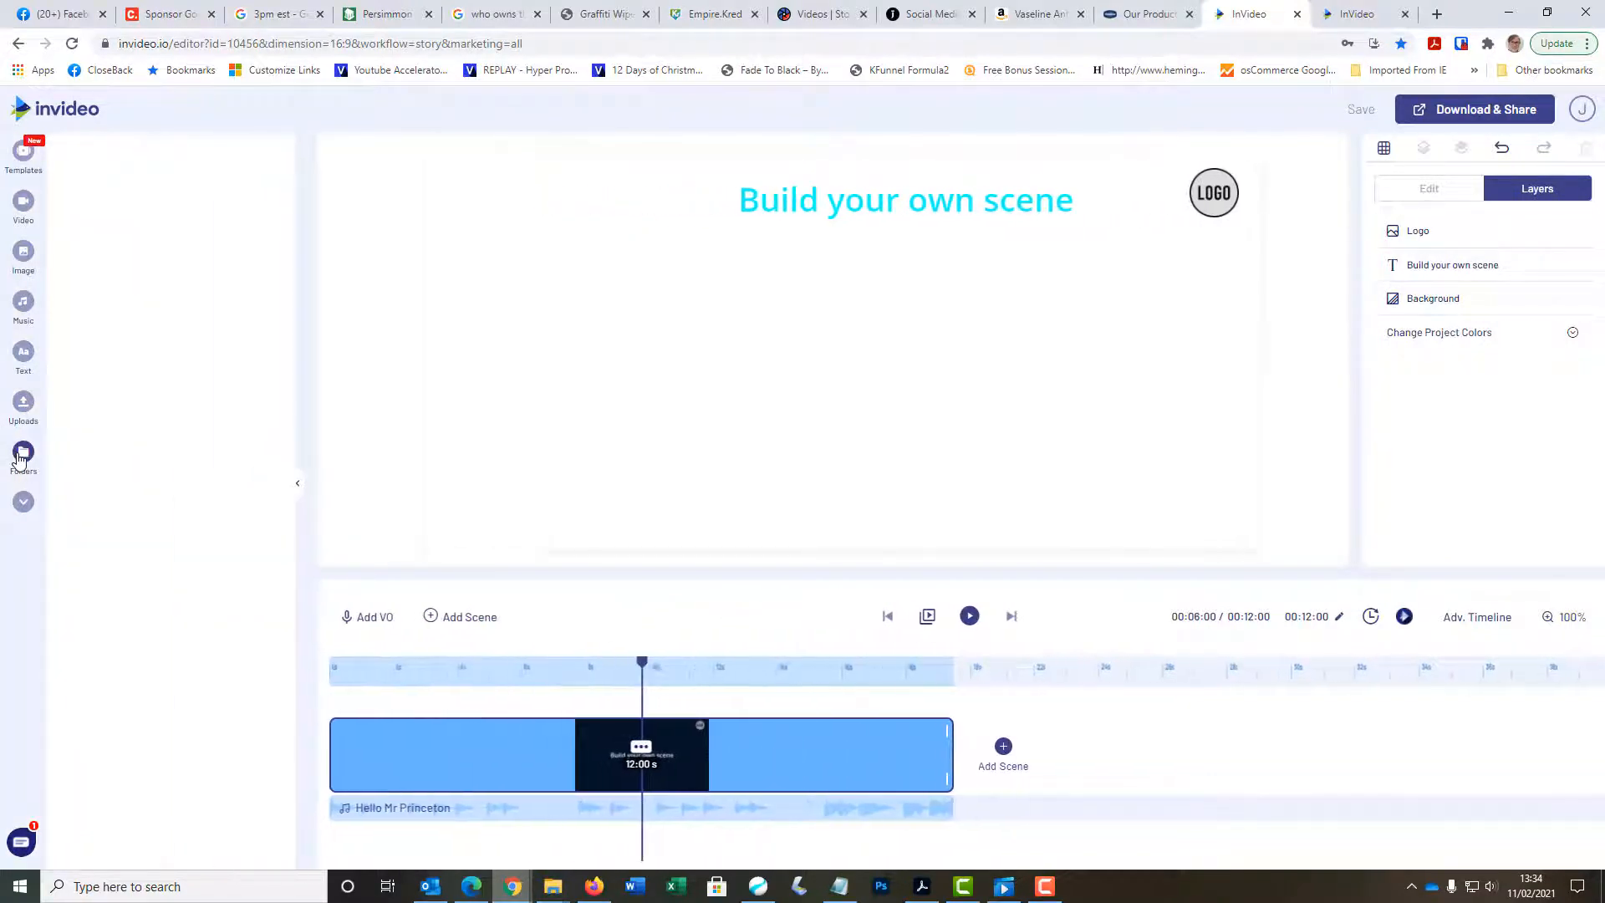
{"action": "left_click", "coordinate": [124, 228]}
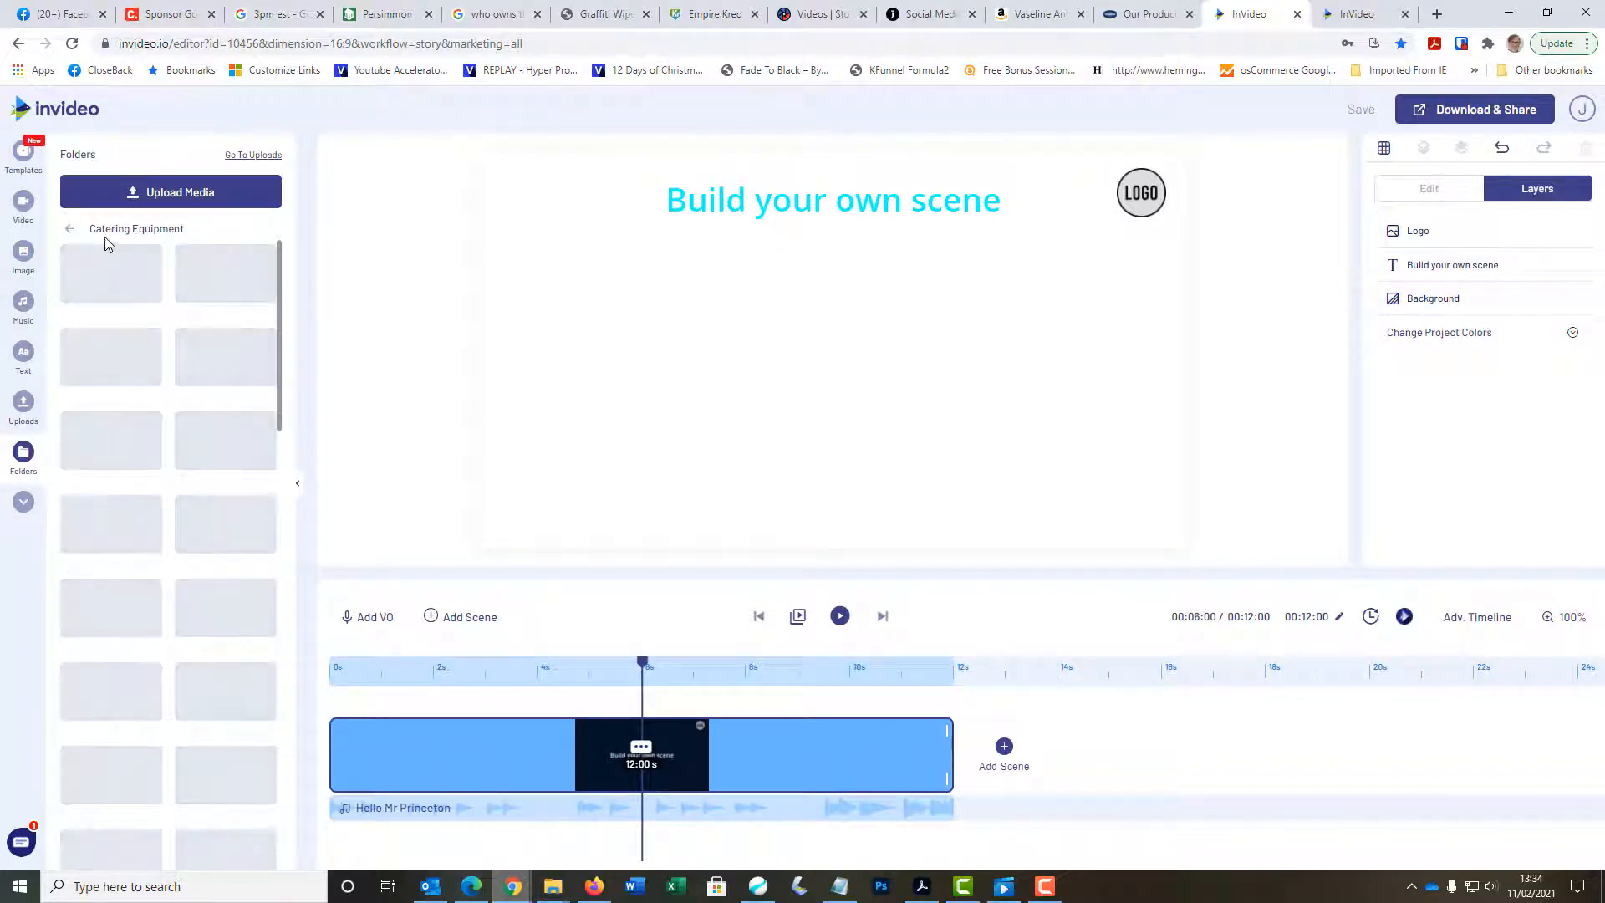
{"action": "left_click", "coordinate": [69, 230]}
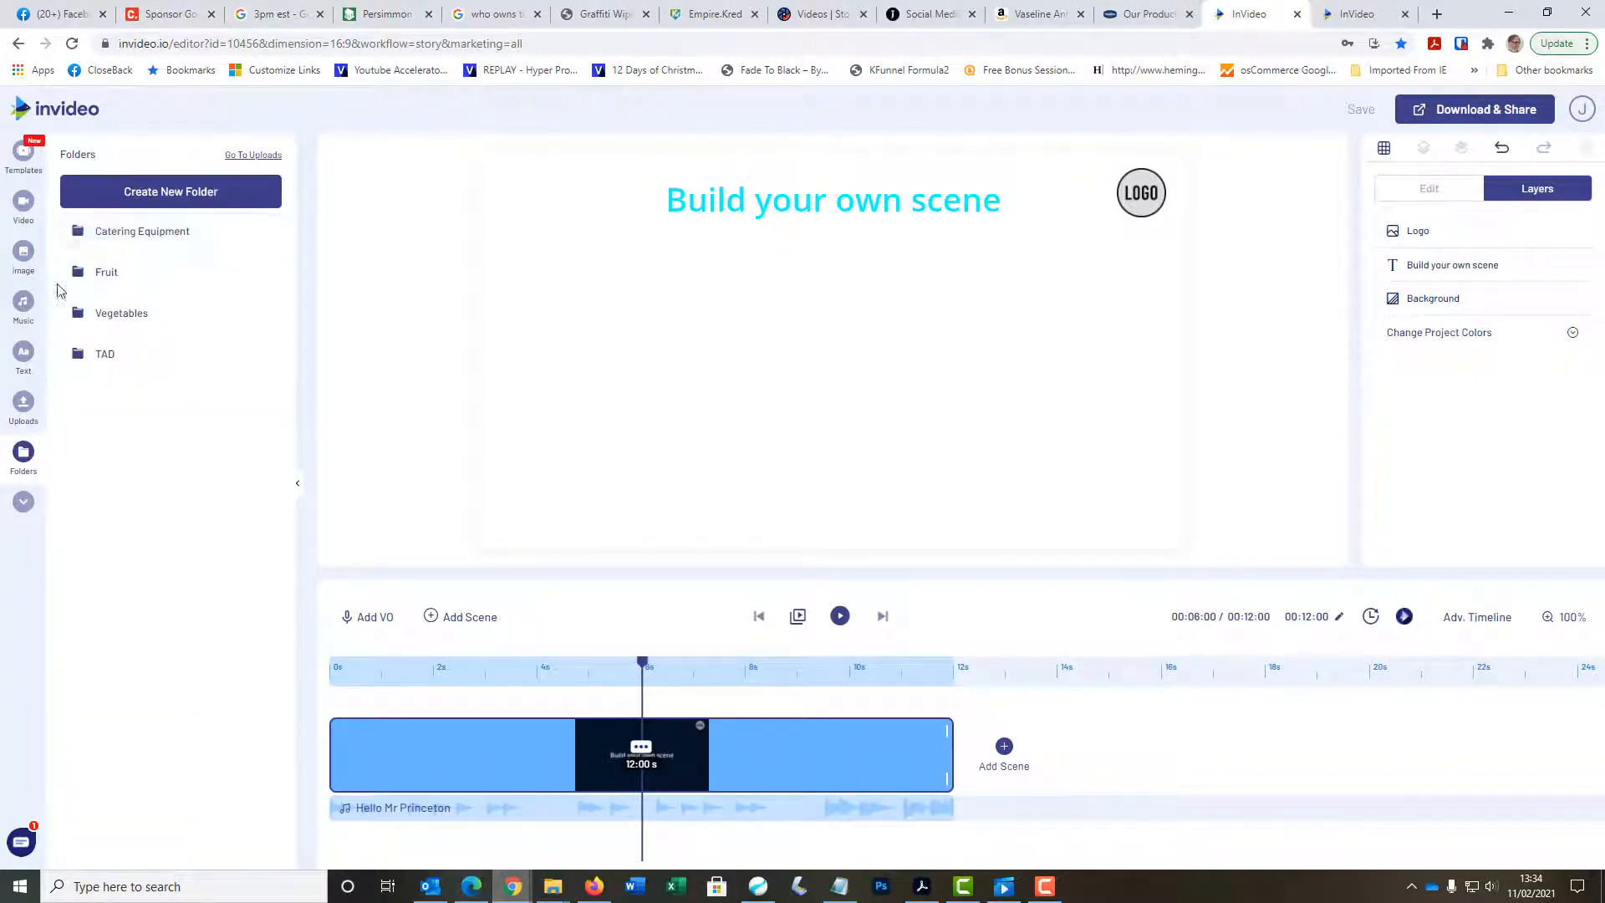
{"action": "left_click", "coordinate": [107, 357]}
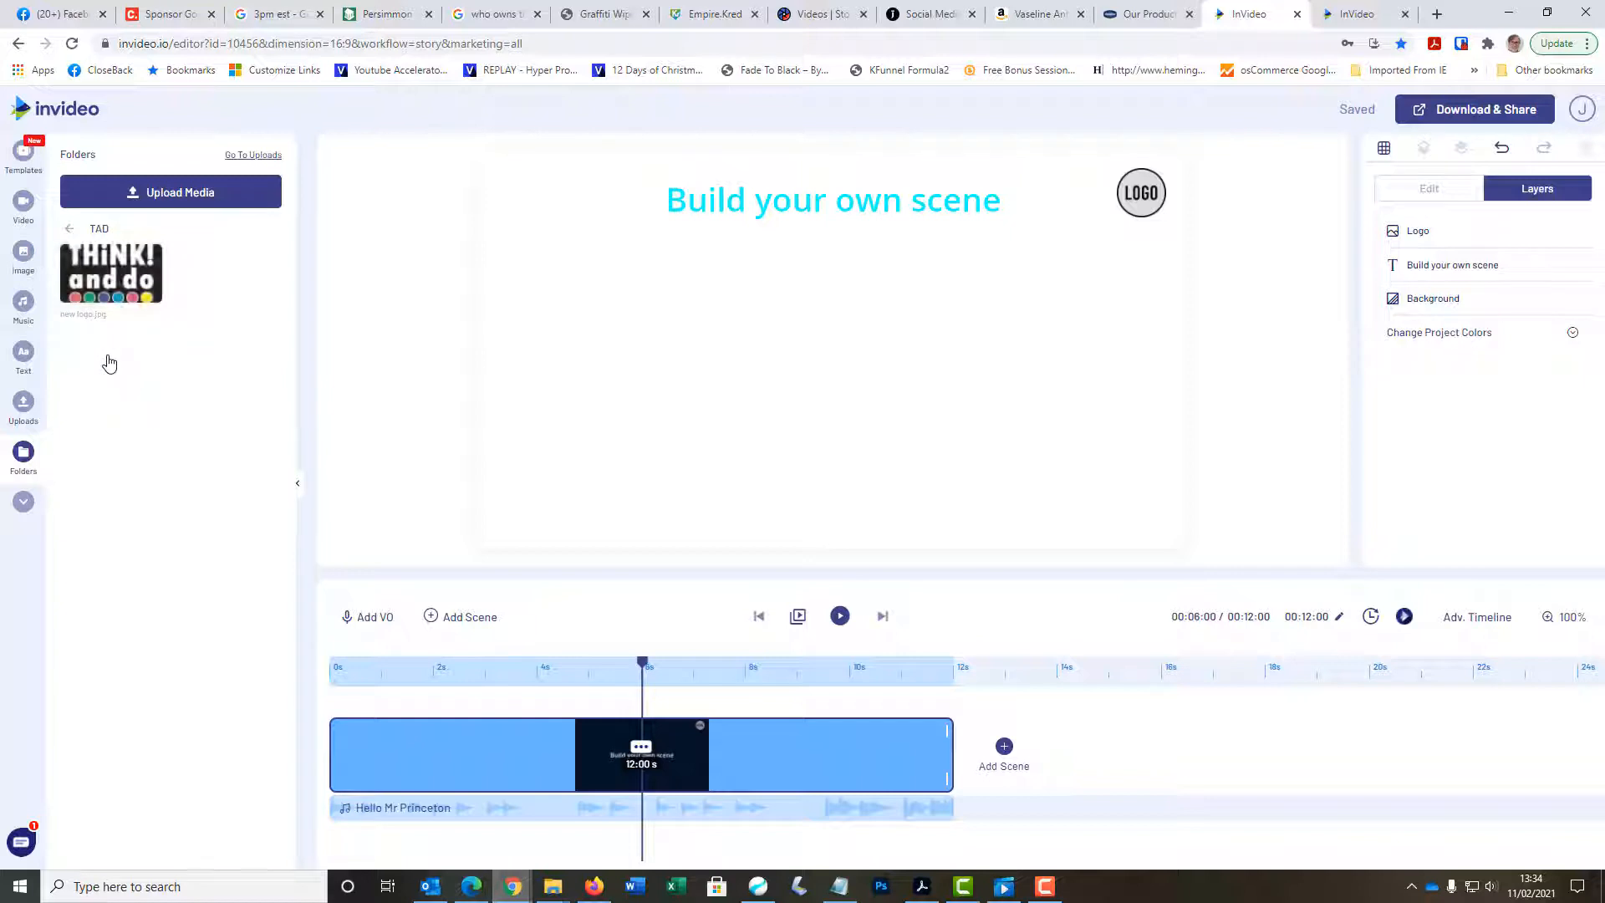
{"action": "left_click_drag", "start_coordinate": [104, 280], "coordinate": [1132, 205]}
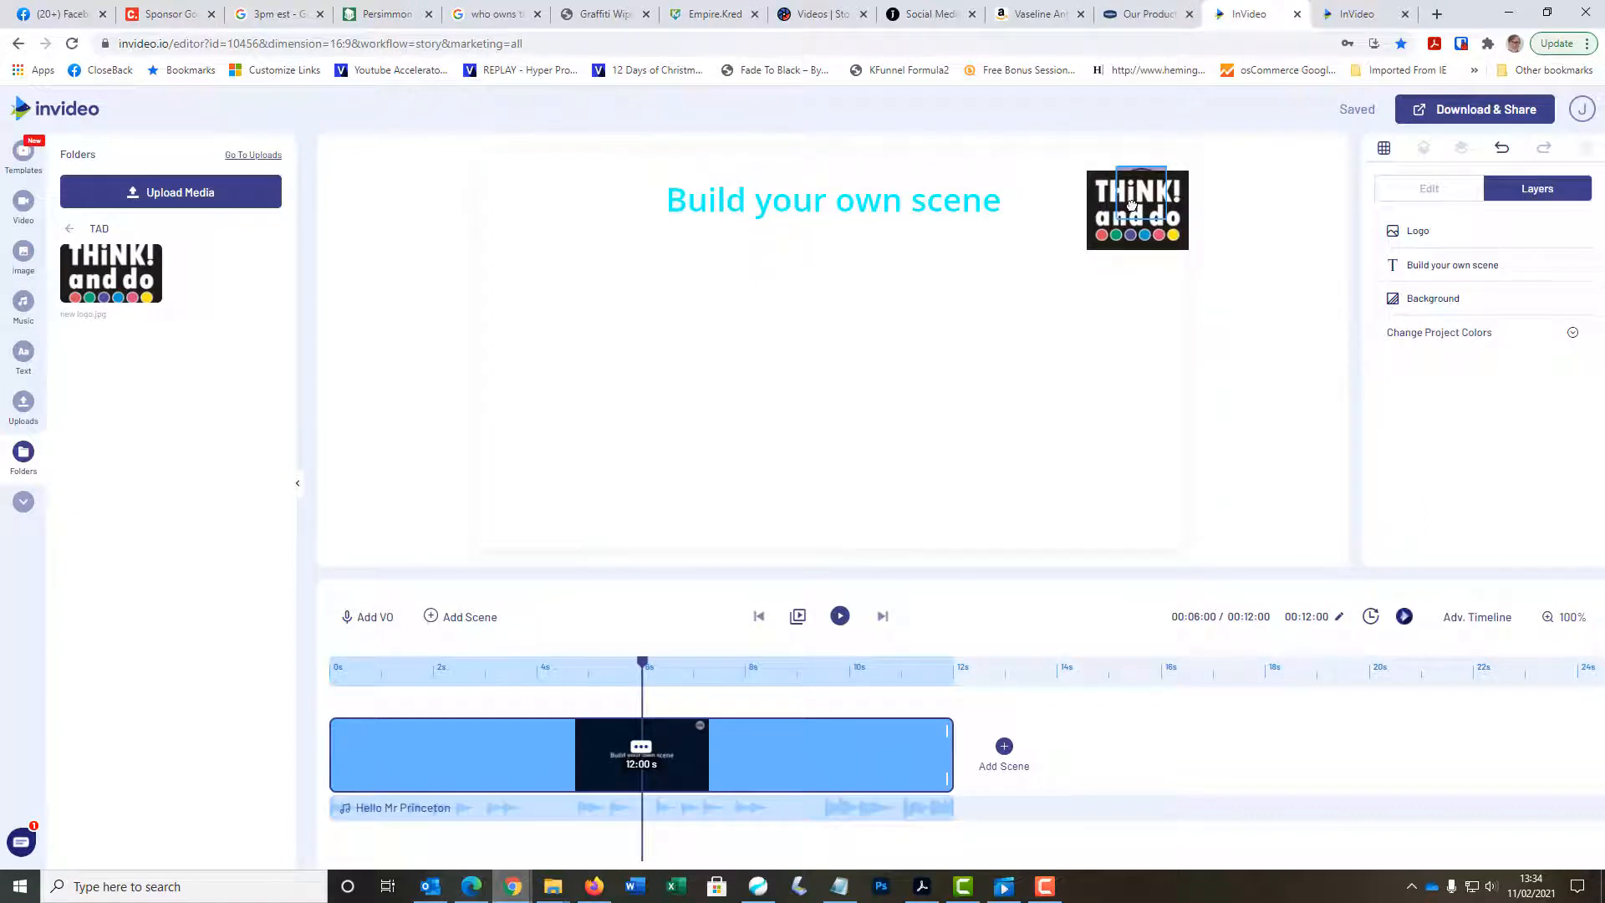
{"action": "left_click_drag", "start_coordinate": [1132, 205], "coordinate": [1098, 226]}
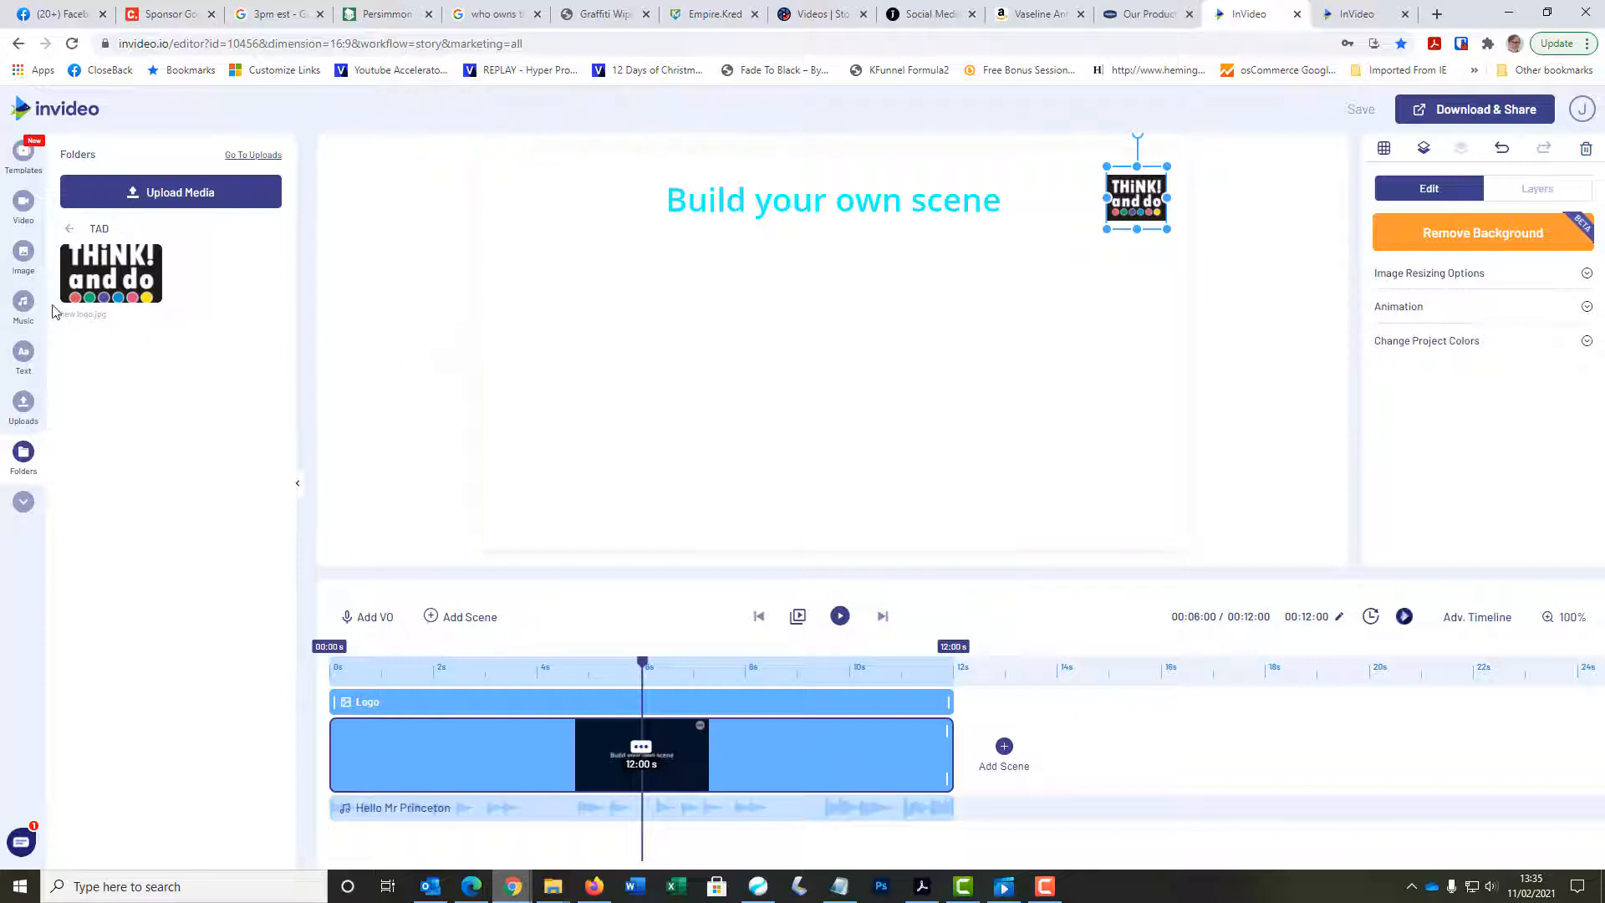
Step: Search the stock images for "autos" and place the picture of the red car on a forest road in the middle of the scene
{"action": "left_click", "coordinate": [24, 253]}
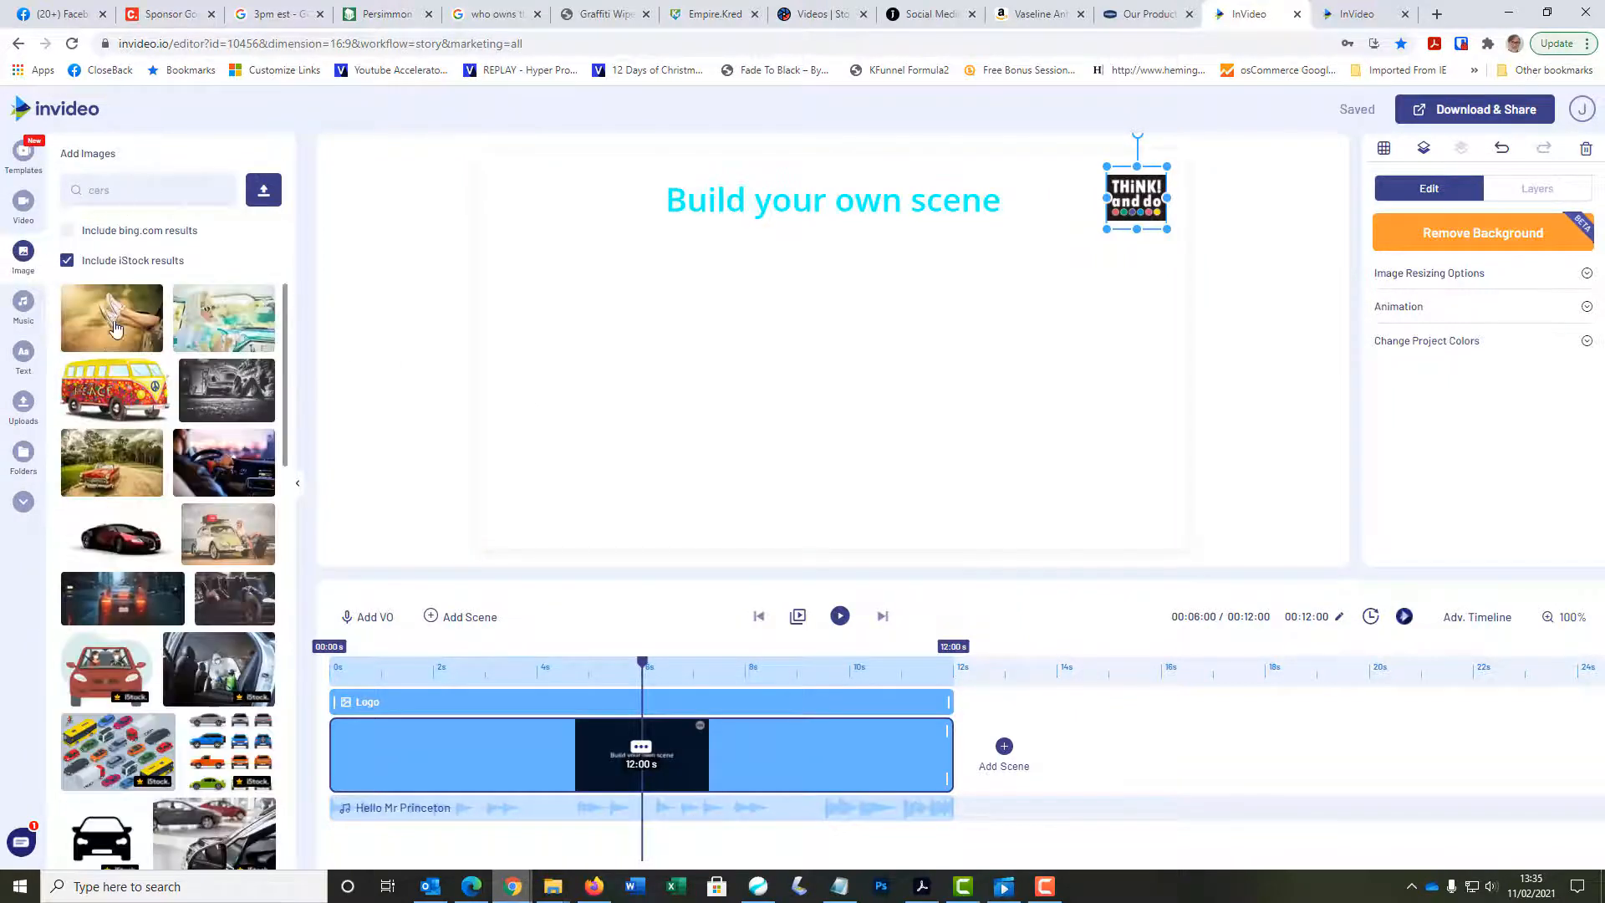
{"action": "left_click_drag", "start_coordinate": [93, 187], "coordinate": [76, 193]}
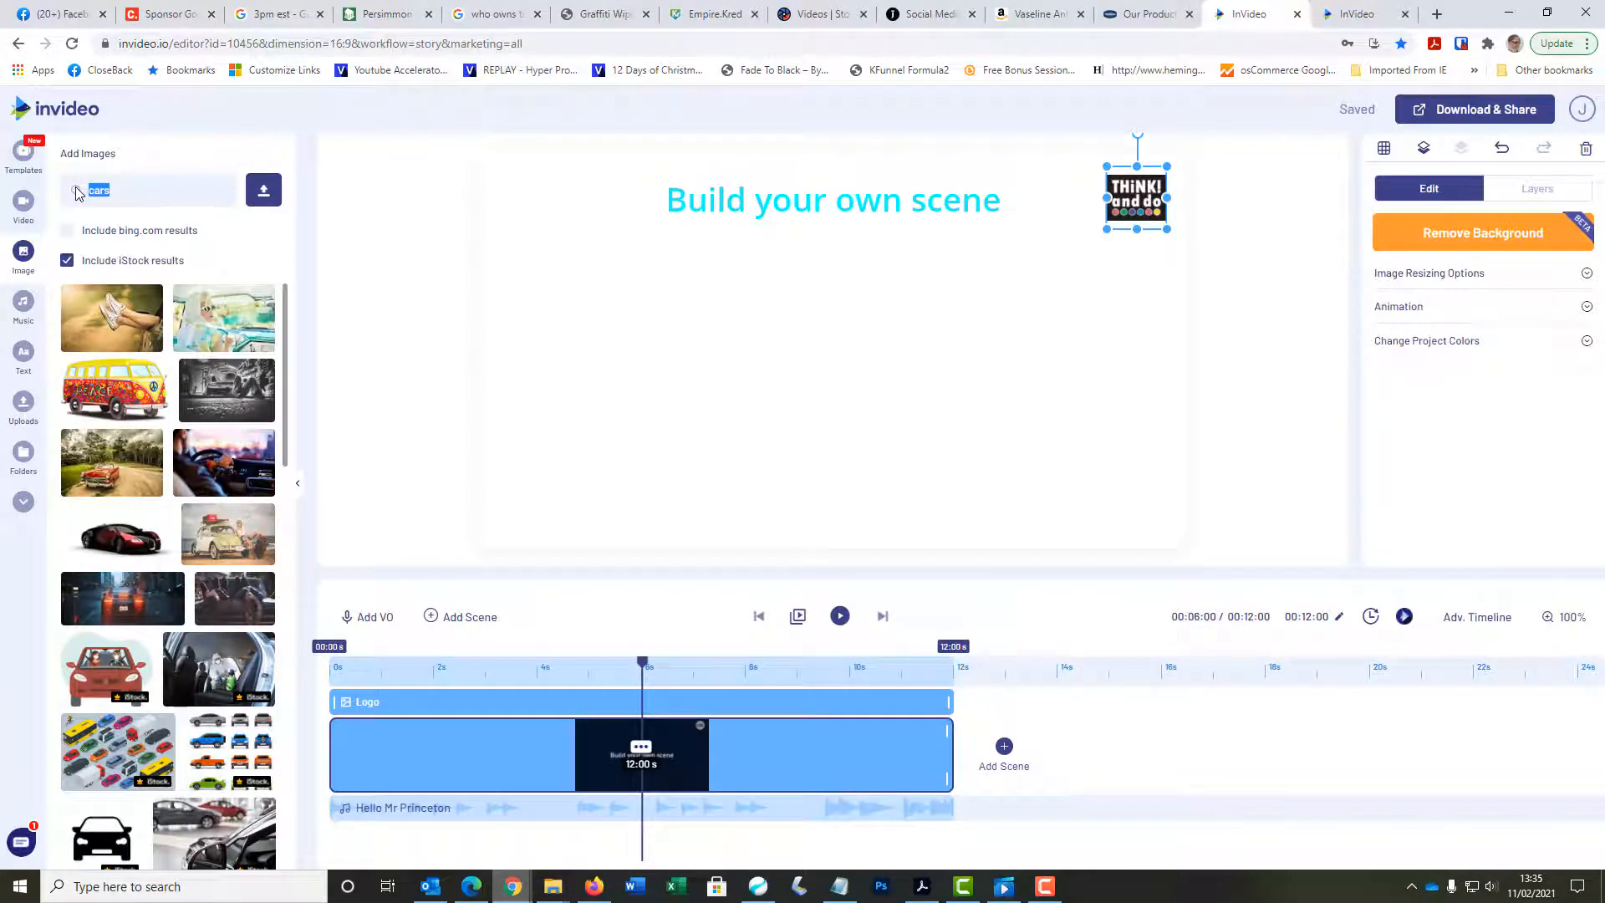
{"action": "type", "text": "aptos"}
{"action": "key", "text": "Return"}
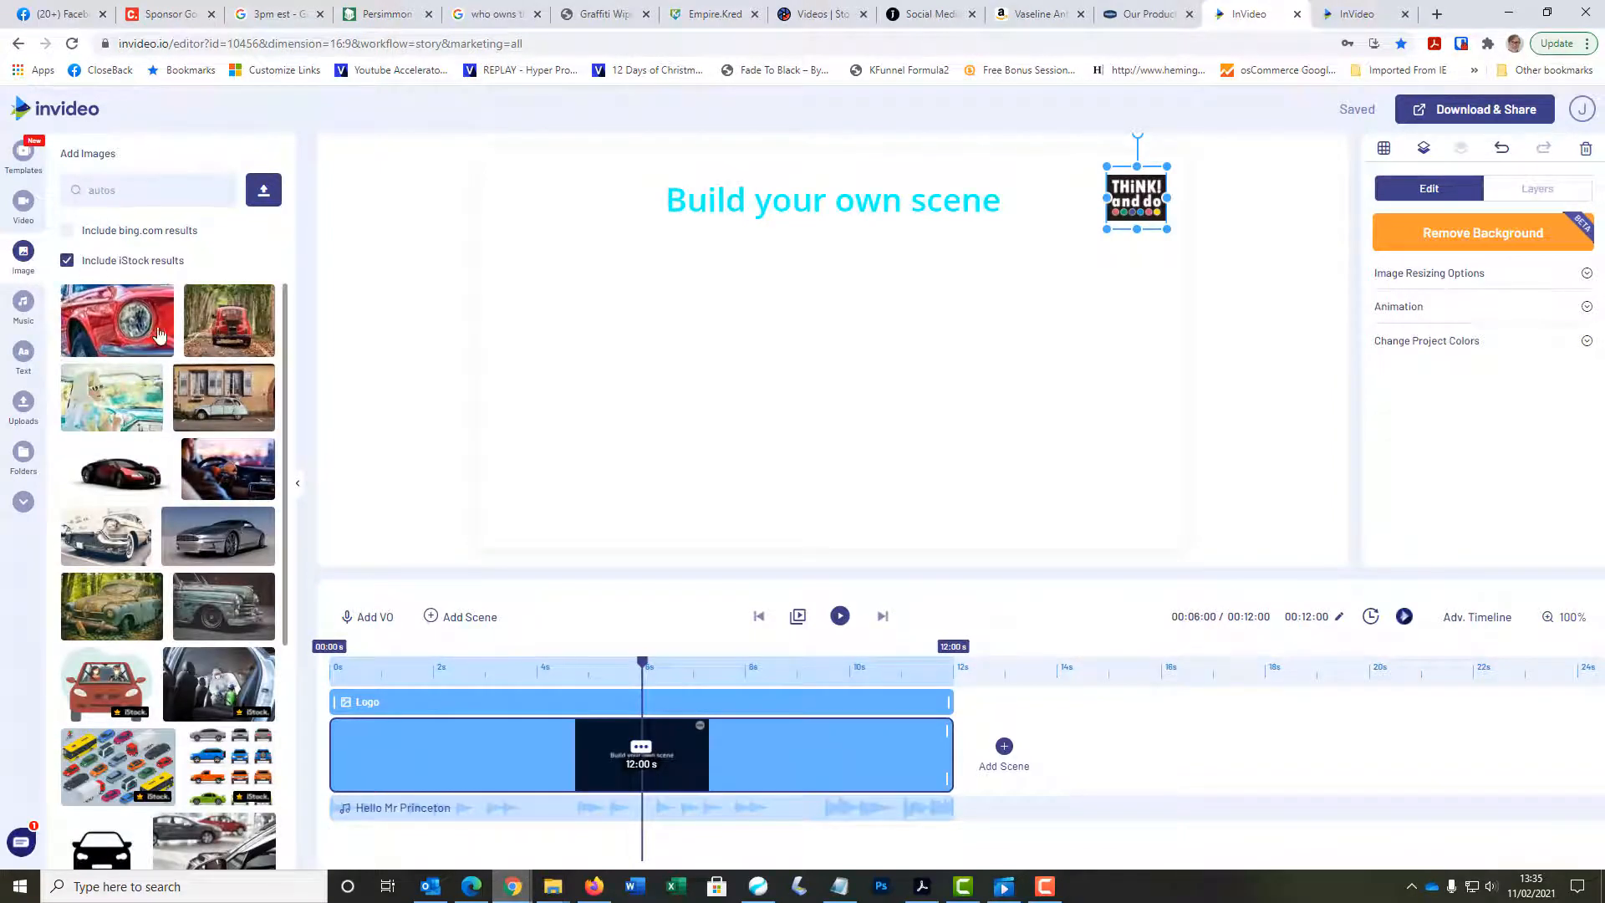
{"action": "scroll", "coordinate": [136, 514], "scroll_direction": "down", "scroll_amount": 1}
{"action": "scroll", "coordinate": [138, 485], "scroll_direction": "up", "scroll_amount": 1}
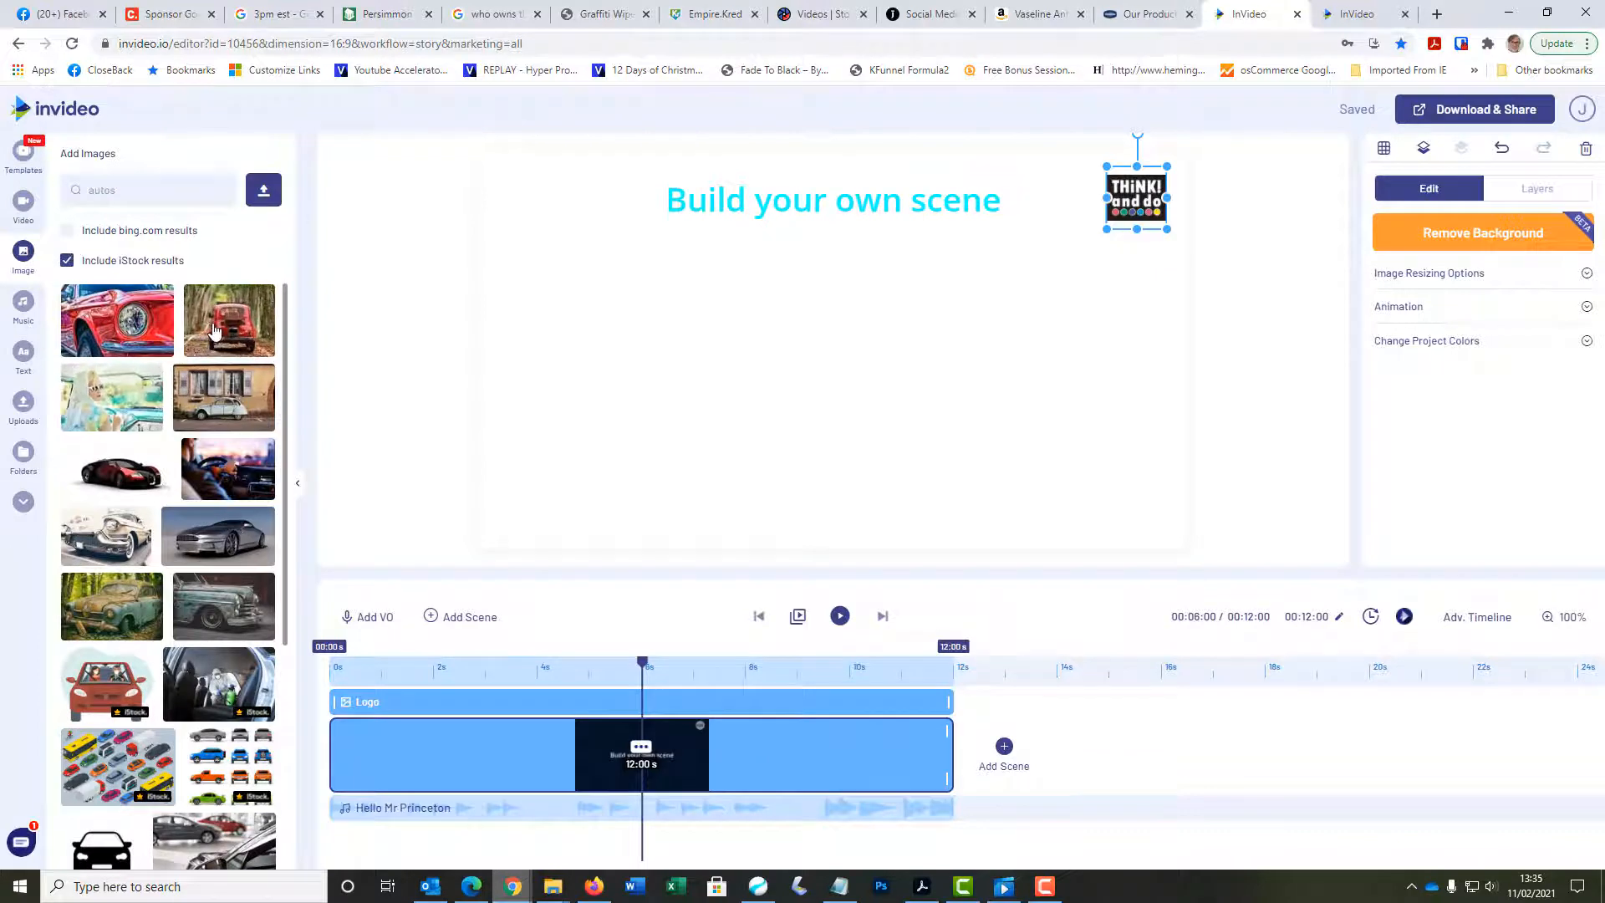
{"action": "left_click_drag", "start_coordinate": [214, 330], "coordinate": [861, 321]}
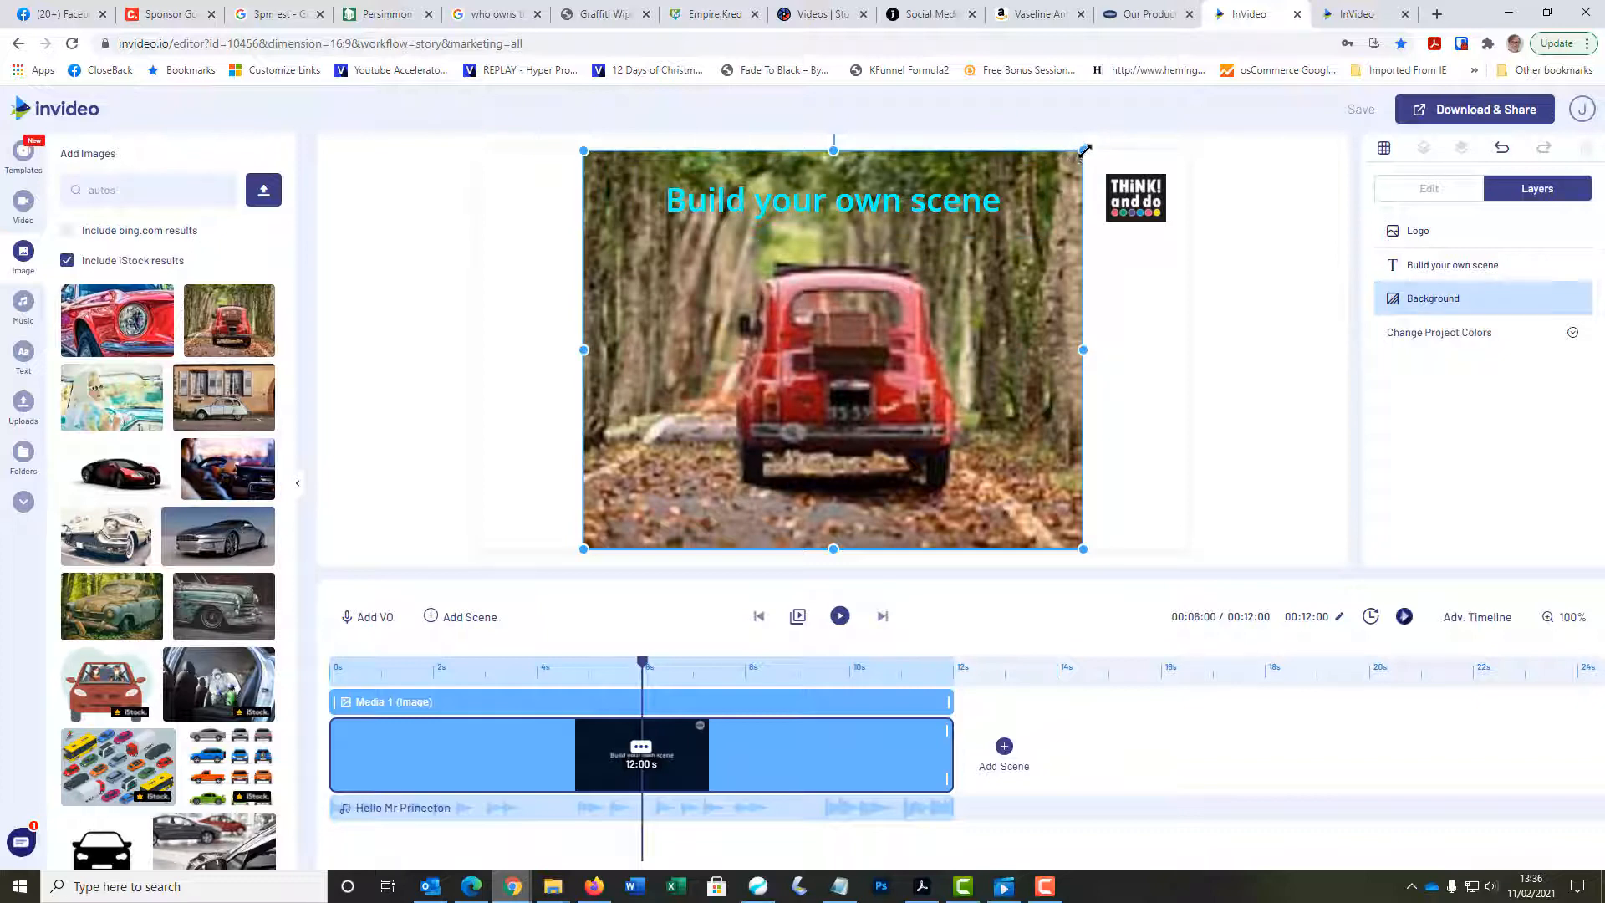
Step: Shrink the red car picture and place it in the right half of the scene, below the logo
{"action": "left_click_drag", "start_coordinate": [1084, 151], "coordinate": [806, 348]}
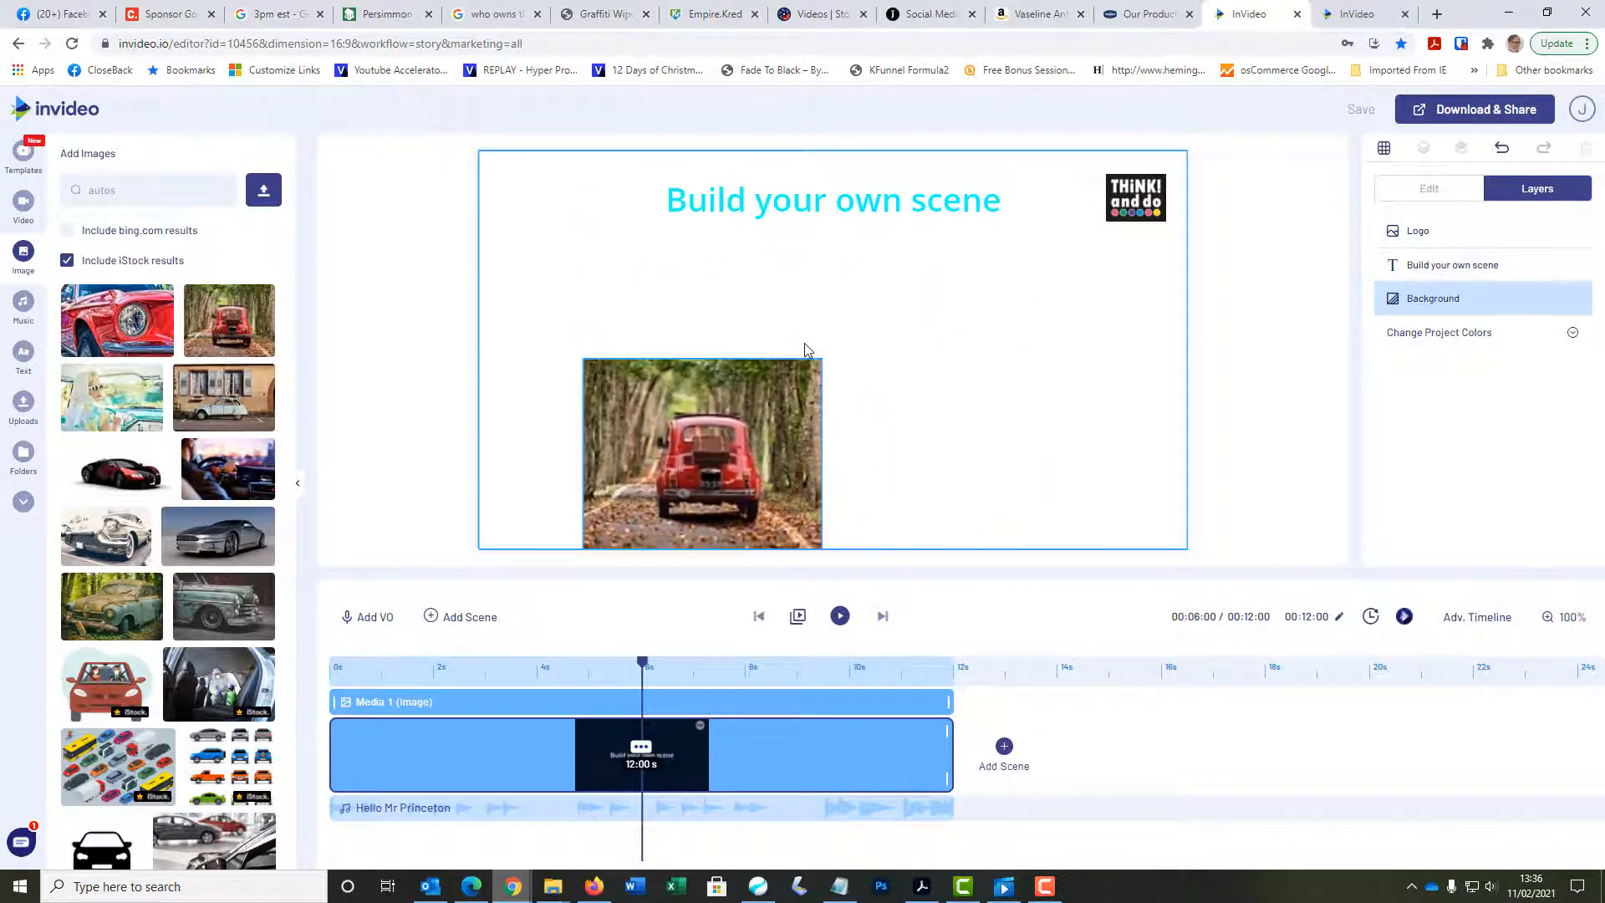
{"action": "left_click_drag", "start_coordinate": [708, 431], "coordinate": [1010, 310]}
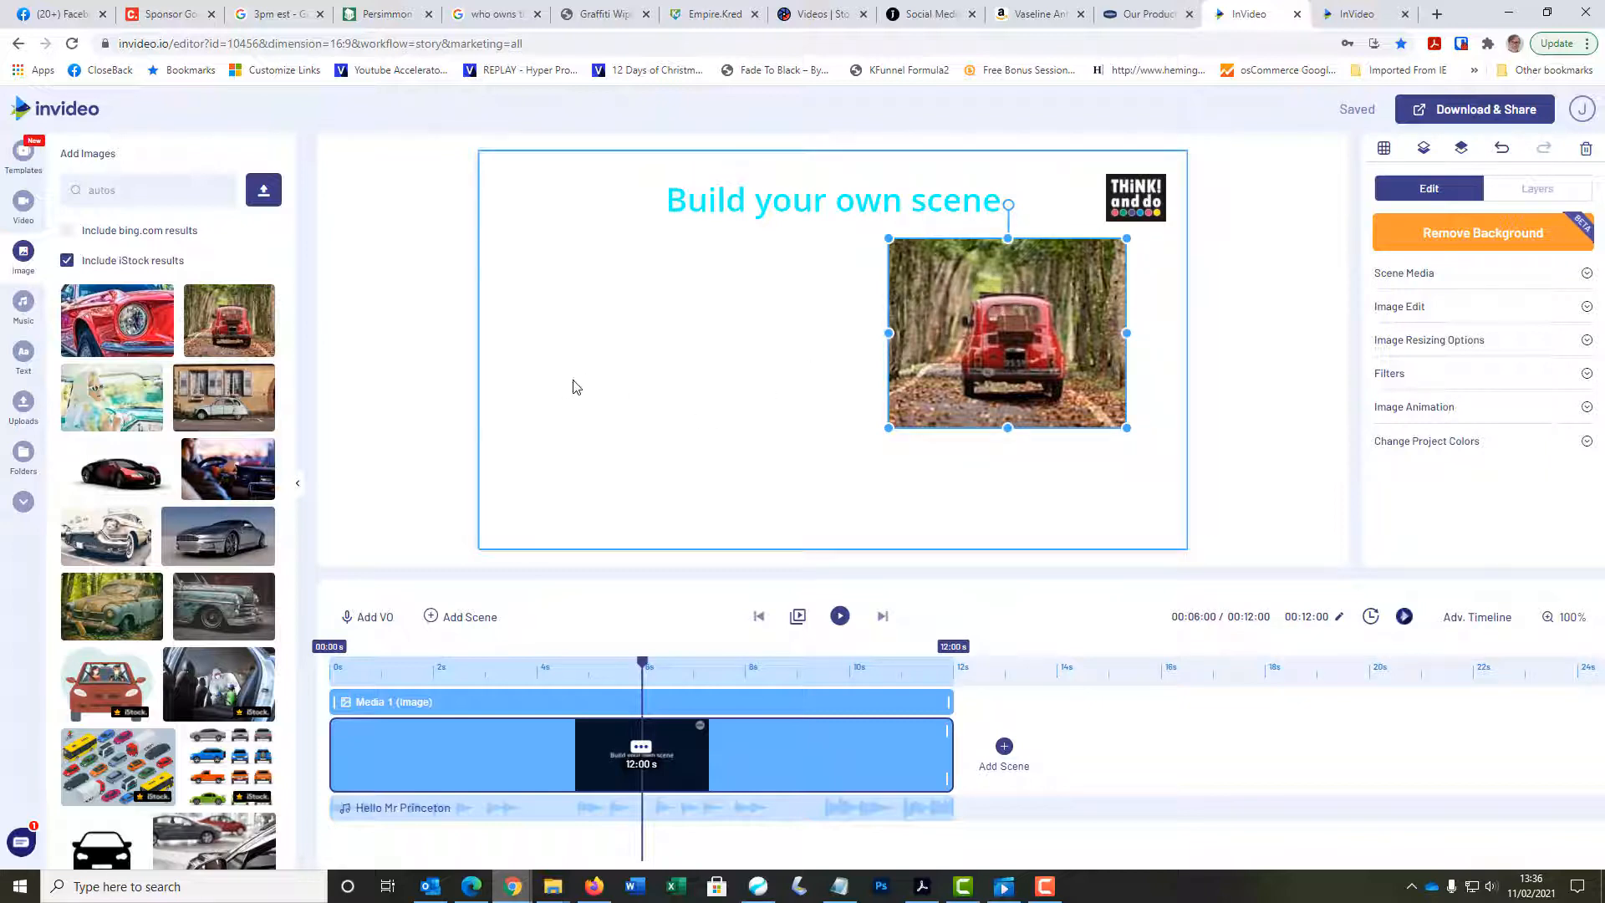
Step: Search the stock videos for "autos" and add the black convertible clip to the scene, trimmed to end at about 00:07:25
{"action": "left_click", "coordinate": [22, 202]}
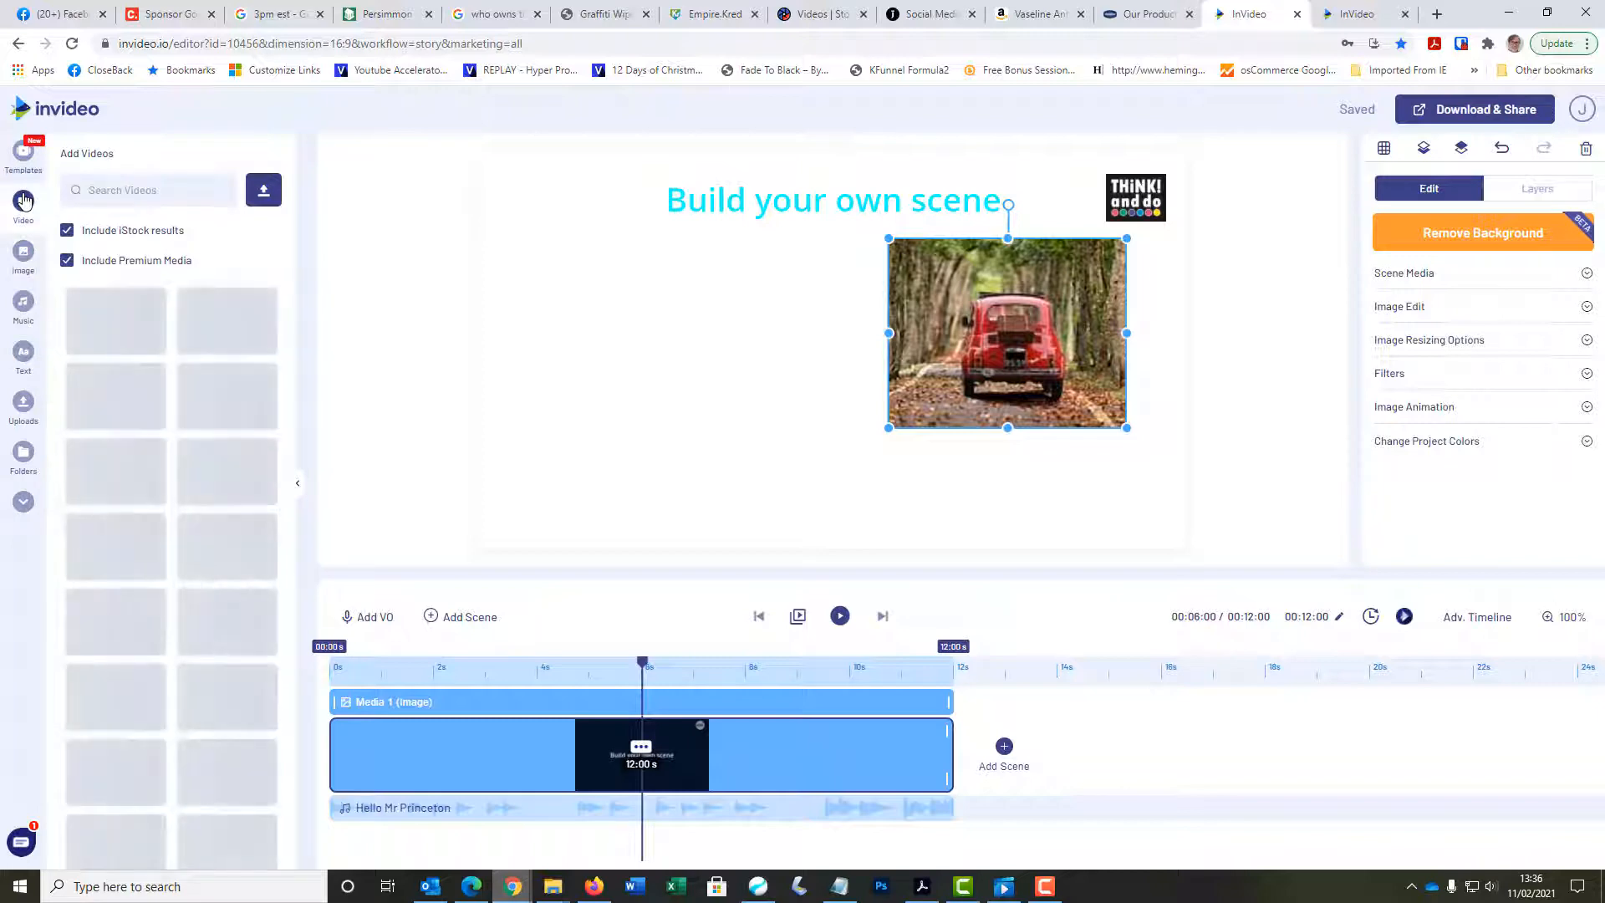
{"action": "left_click", "coordinate": [147, 187]}
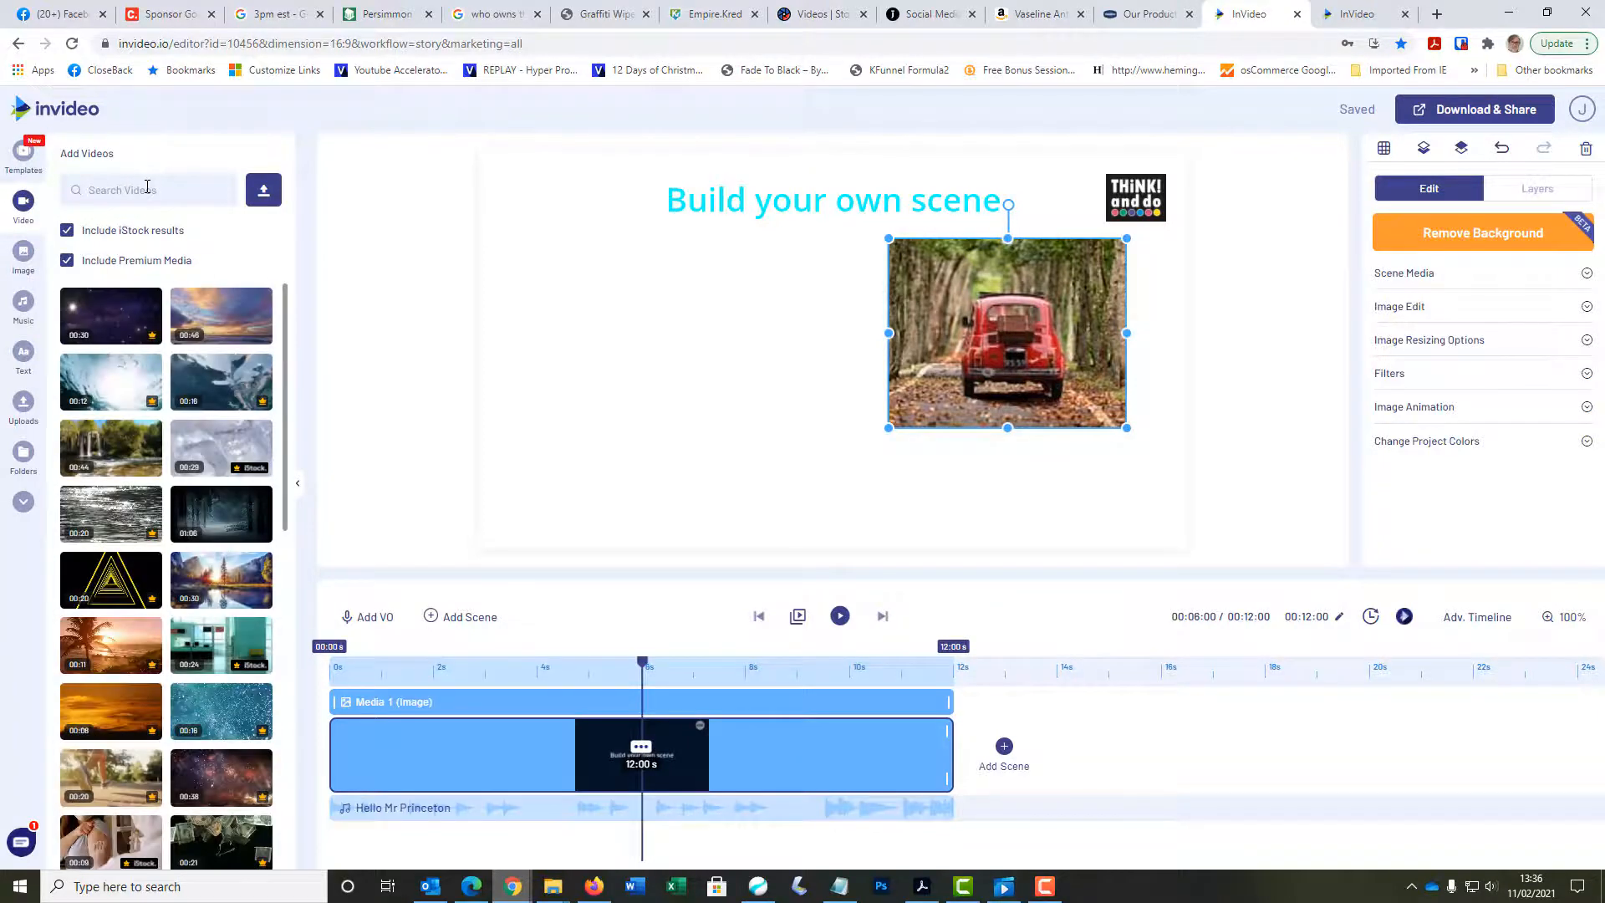
{"action": "type", "text": "al"}
{"action": "key", "text": "Return"}
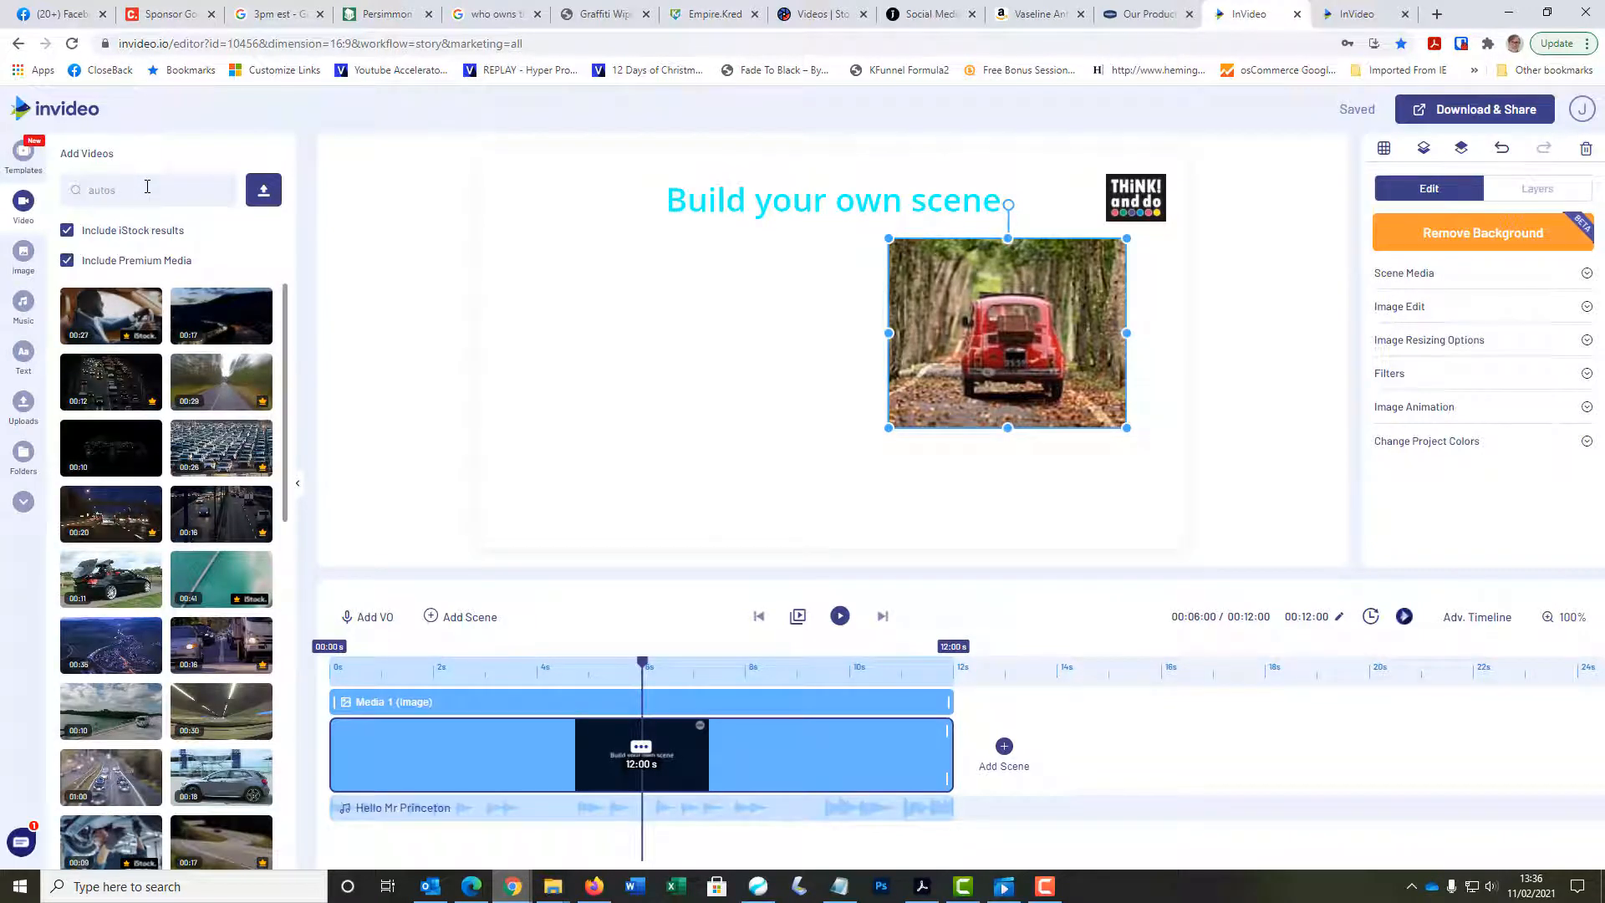
{"action": "mouse_move", "coordinate": [112, 578]}
{"action": "left_mouse_down"}
{"action": "mouse_move", "coordinate": [167, 581]}
{"action": "mouse_move", "coordinate": [687, 384]}
{"action": "mouse_move", "coordinate": [694, 298]}
{"action": "mouse_move", "coordinate": [677, 291]}
{"action": "left_mouse_up"}
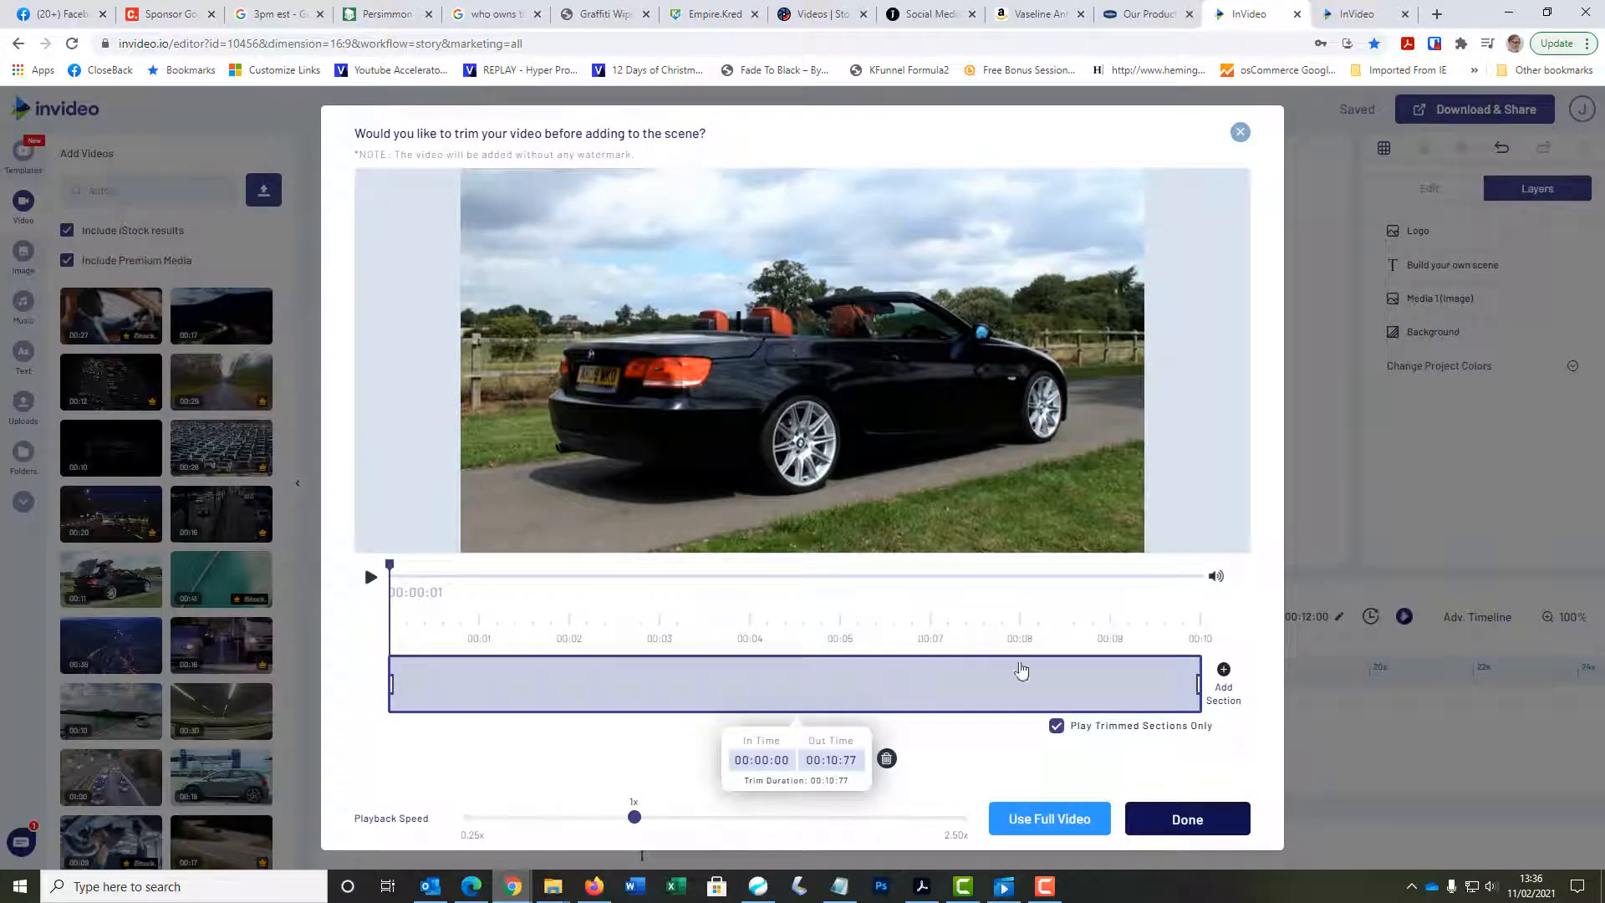
{"action": "left_click_drag", "start_coordinate": [1200, 682], "coordinate": [911, 676]}
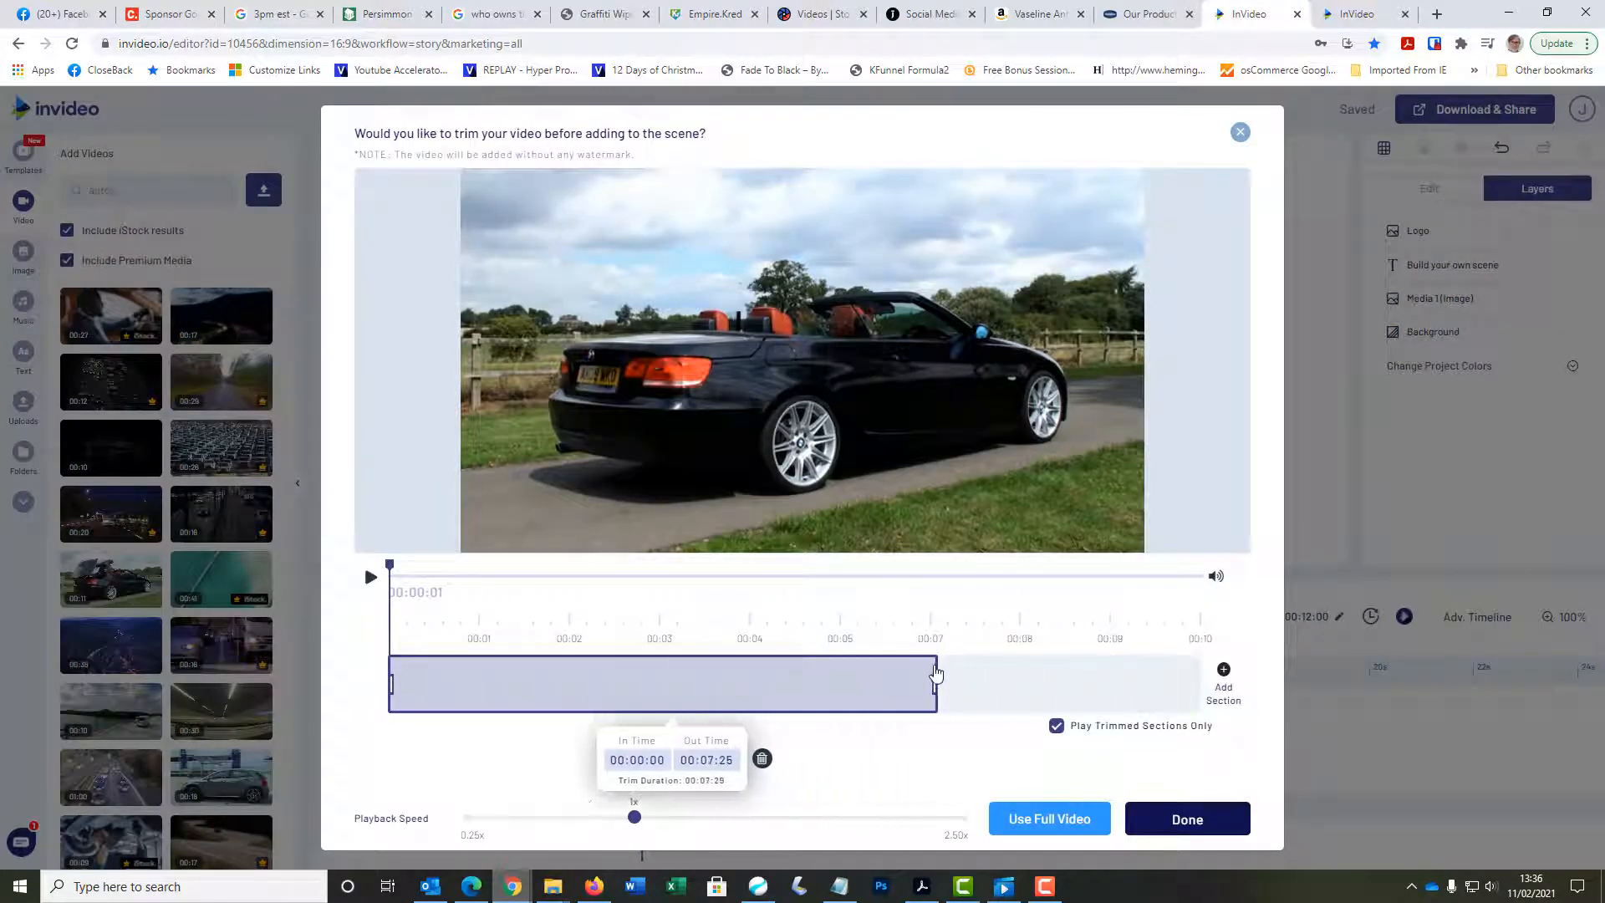
{"action": "left_click", "coordinate": [1172, 826]}
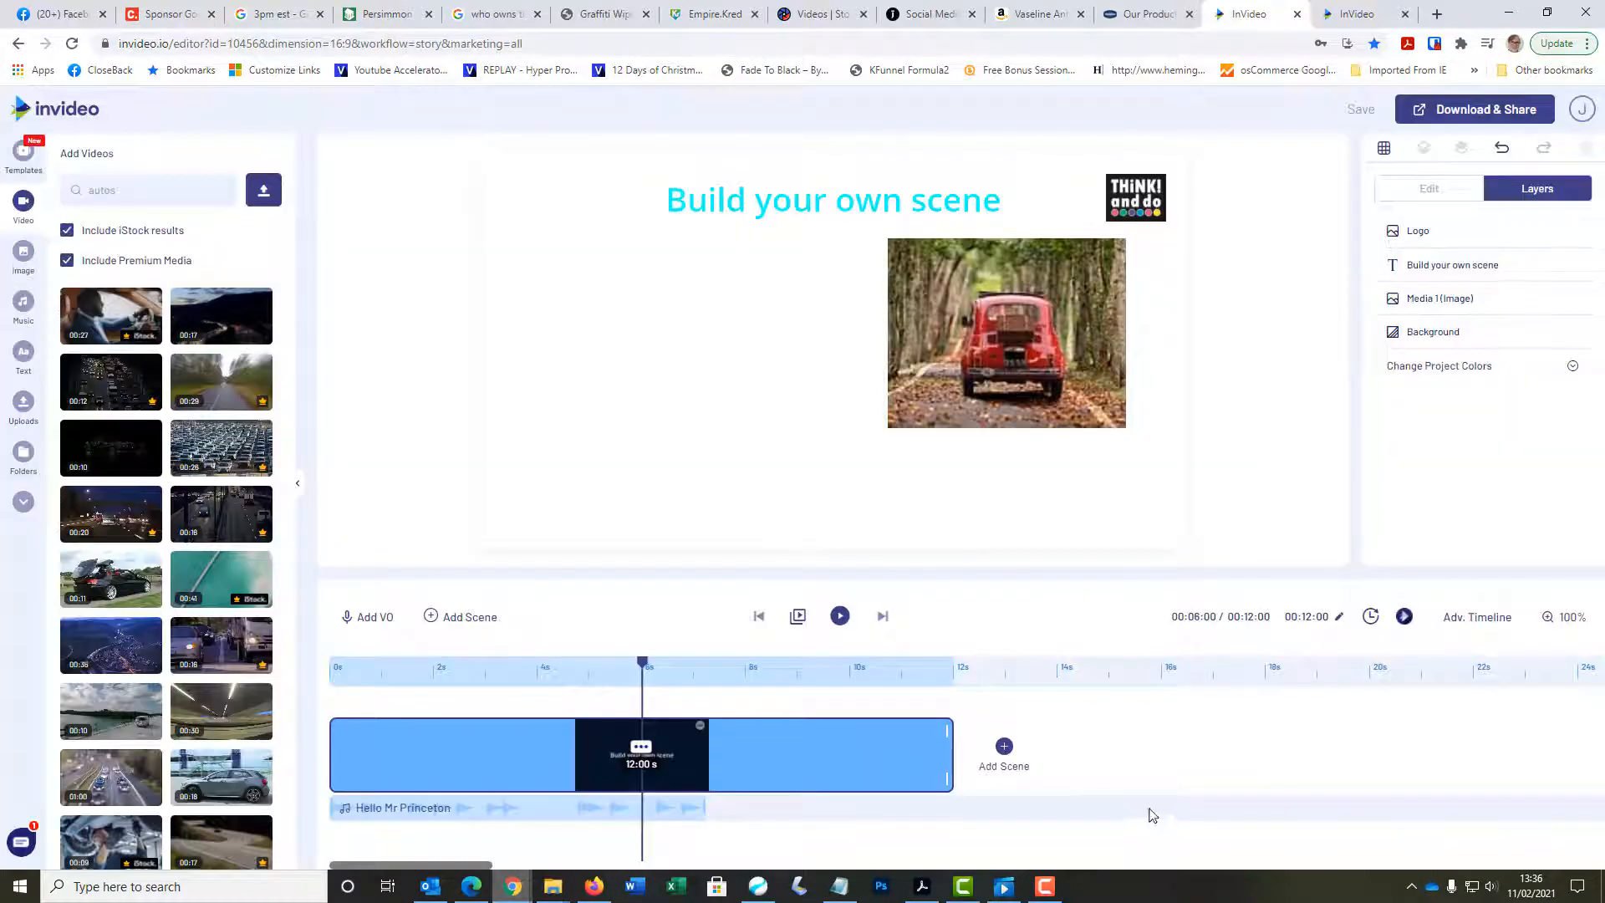
Step: Place the convertible video in the left half of the scene and enlarge the red car picture beside it to the same height
{"action": "left_click_drag", "start_coordinate": [877, 351], "coordinate": [727, 339]}
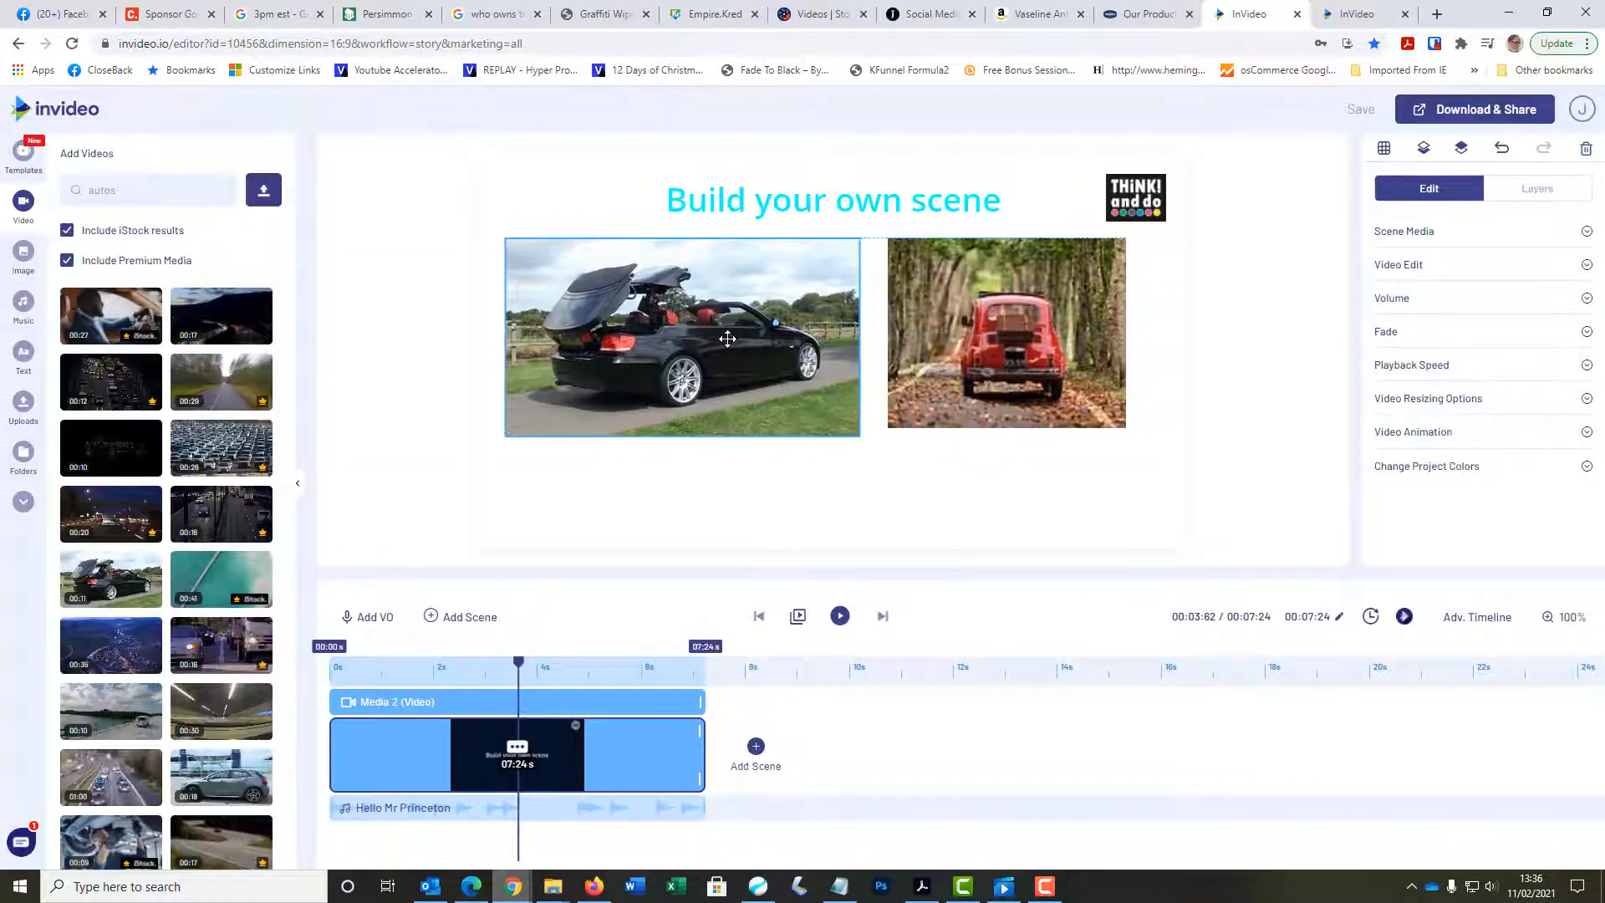
{"action": "left_click", "coordinate": [1027, 409]}
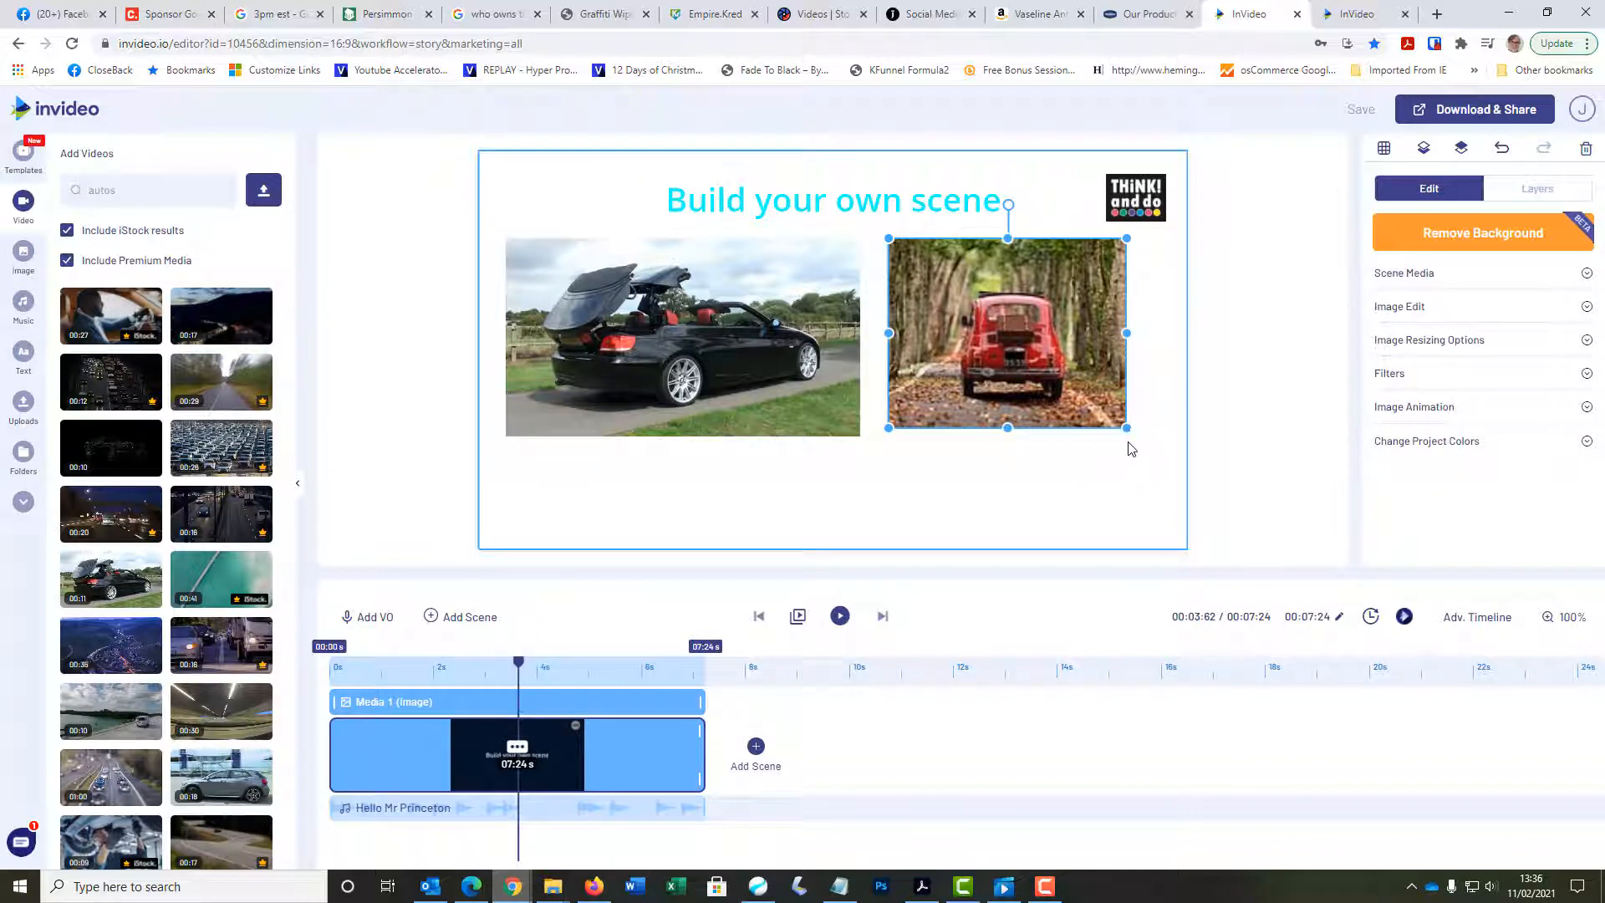
{"action": "mouse_move", "coordinate": [1129, 430]}
{"action": "left_mouse_down"}
{"action": "mouse_move", "coordinate": [1094, 410]}
{"action": "mouse_move", "coordinate": [1119, 460]}
{"action": "left_mouse_up"}
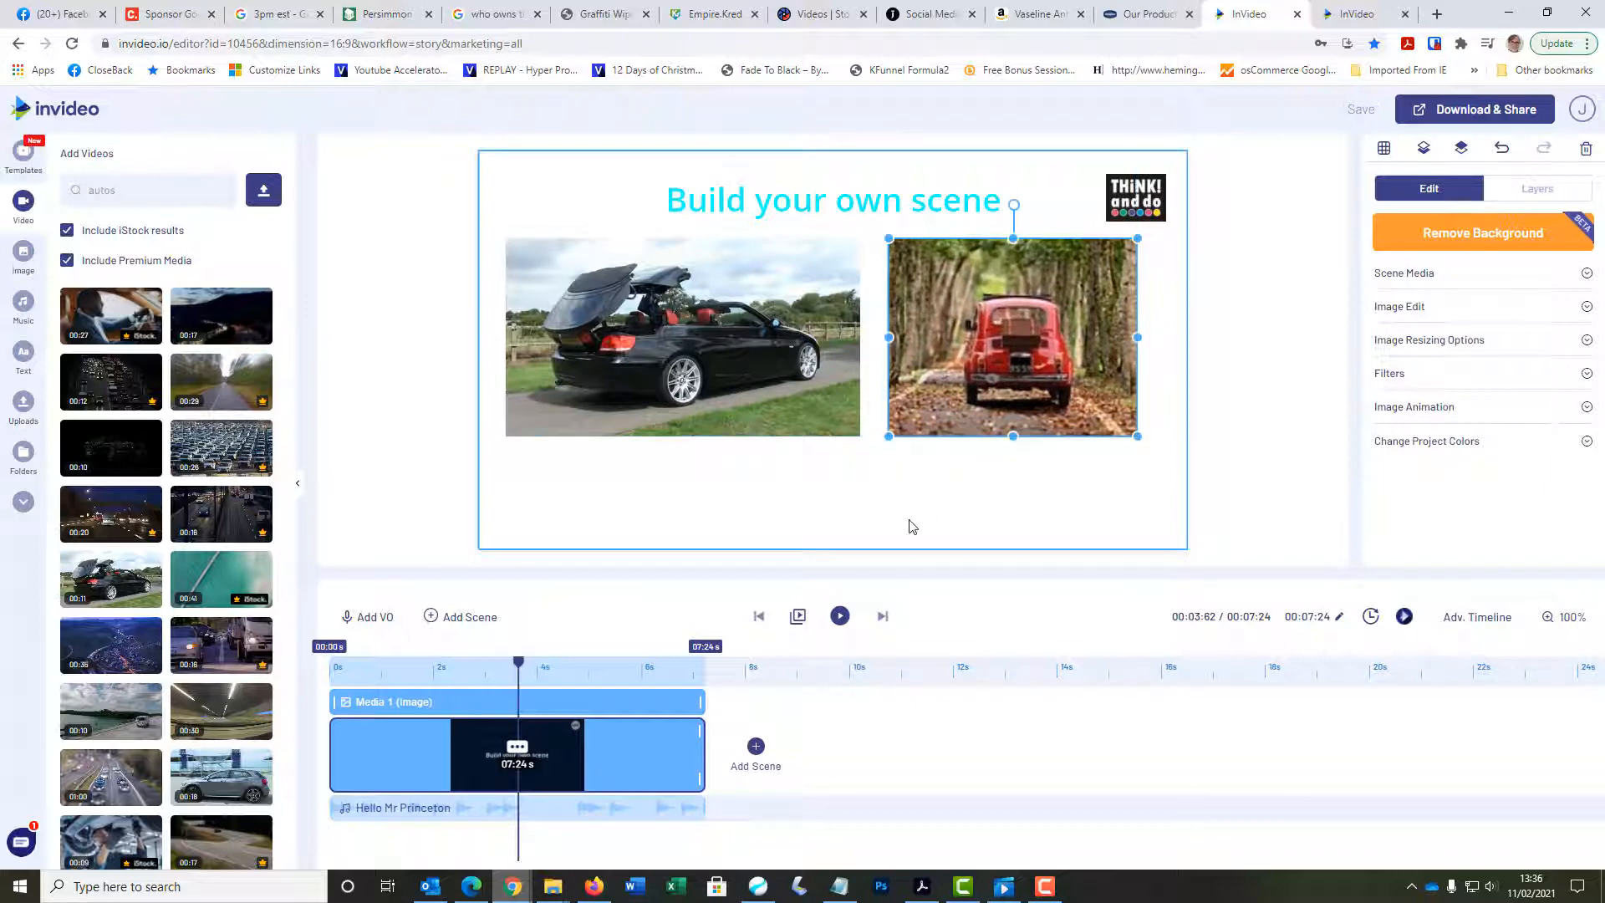
{"action": "mouse_move", "coordinate": [965, 389]}
{"action": "left_mouse_down"}
{"action": "mouse_move", "coordinate": [968, 445]}
{"action": "mouse_move", "coordinate": [958, 366]}
{"action": "mouse_move", "coordinate": [972, 368]}
{"action": "left_mouse_up"}
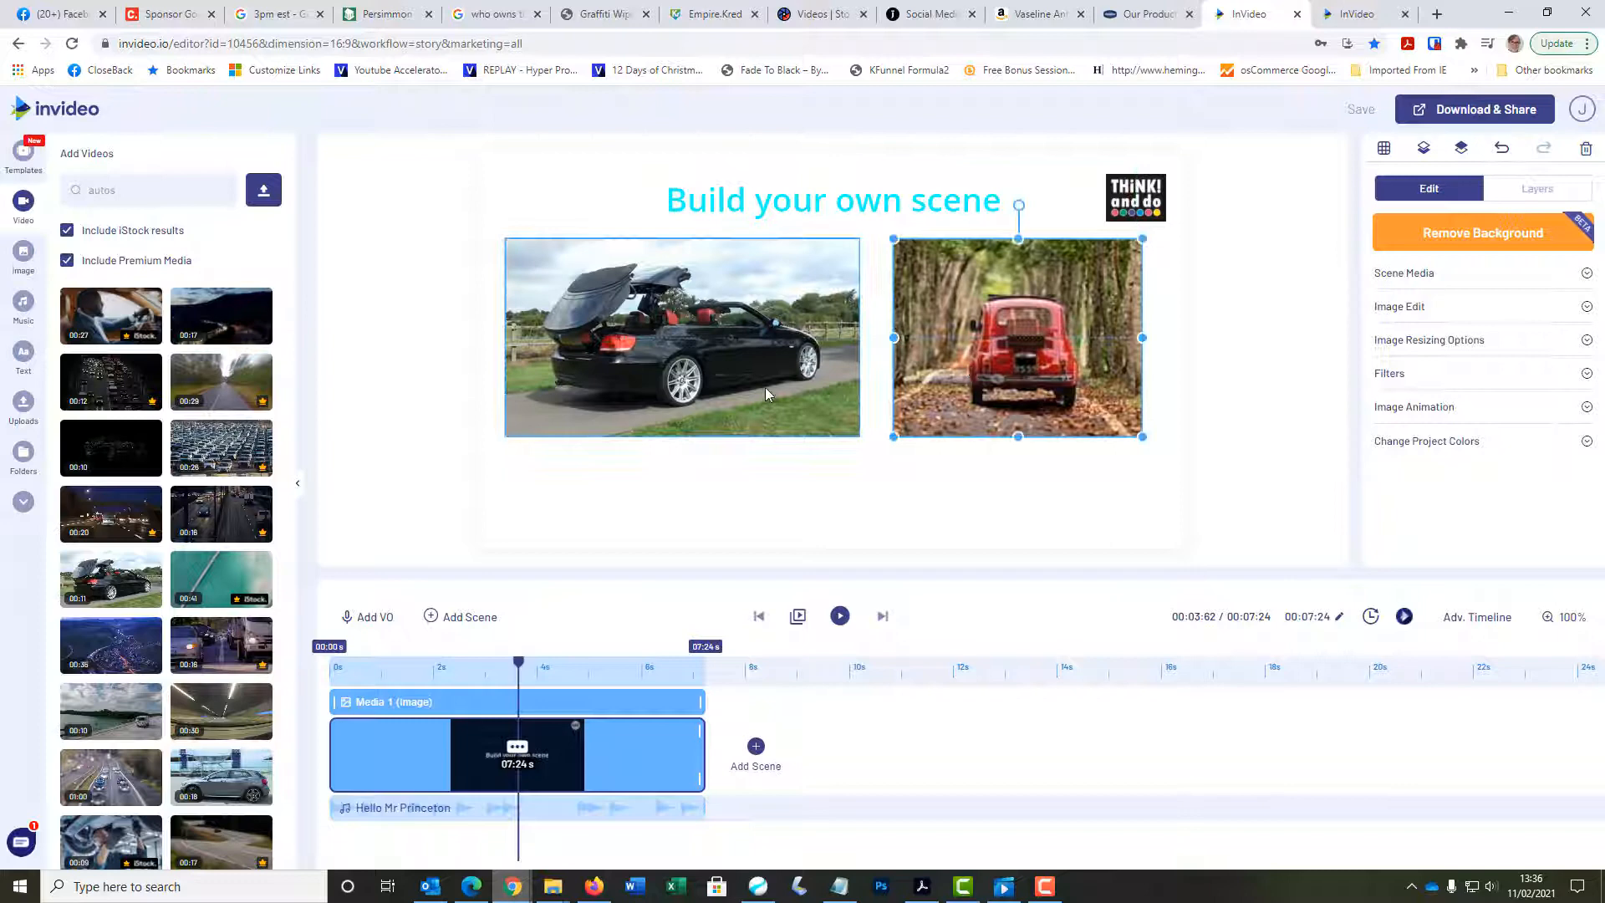
{"action": "left_click", "coordinate": [764, 467]}
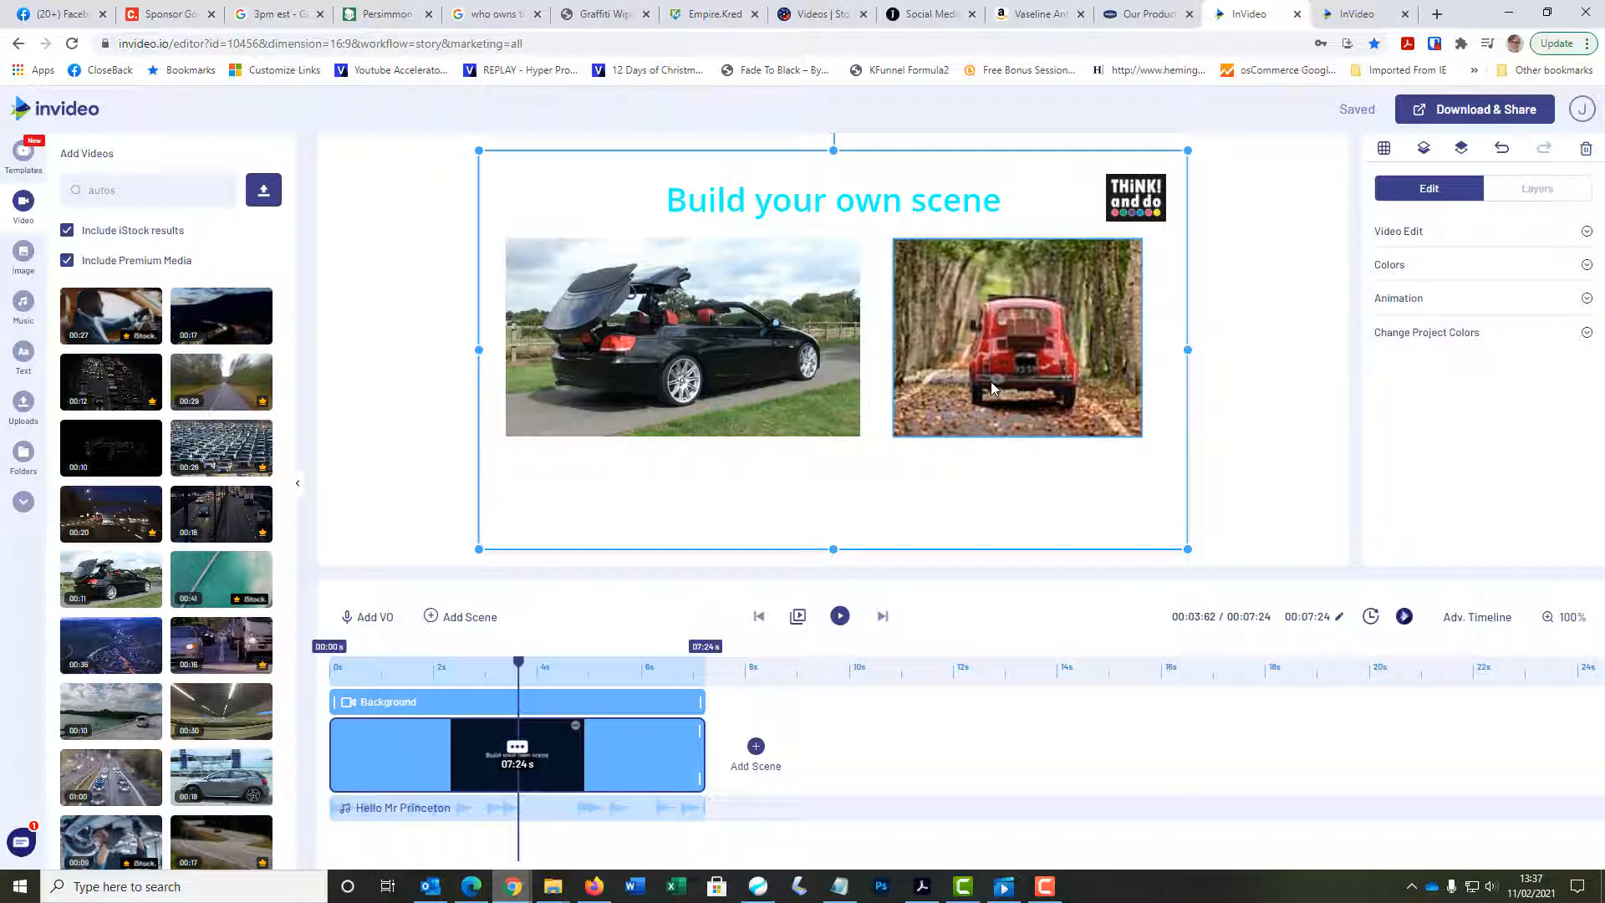
{"action": "left_click", "coordinate": [694, 325]}
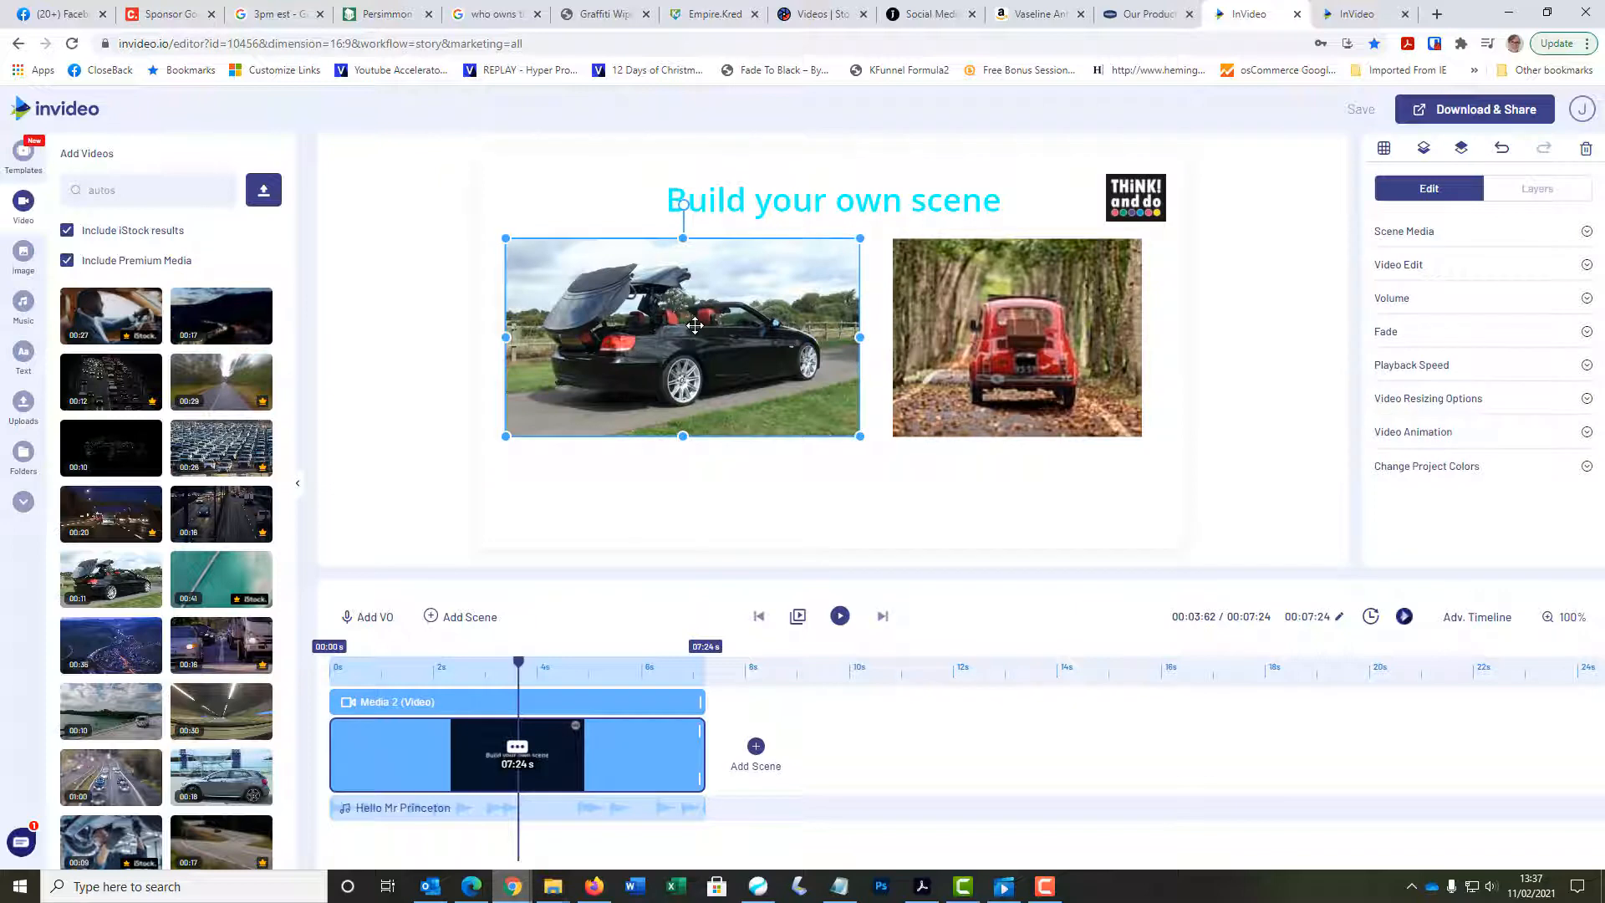
Step: Give the "Build your own scene" text a drop shadow in the blue preset (#0000ff)
{"action": "left_click", "coordinate": [835, 213]}
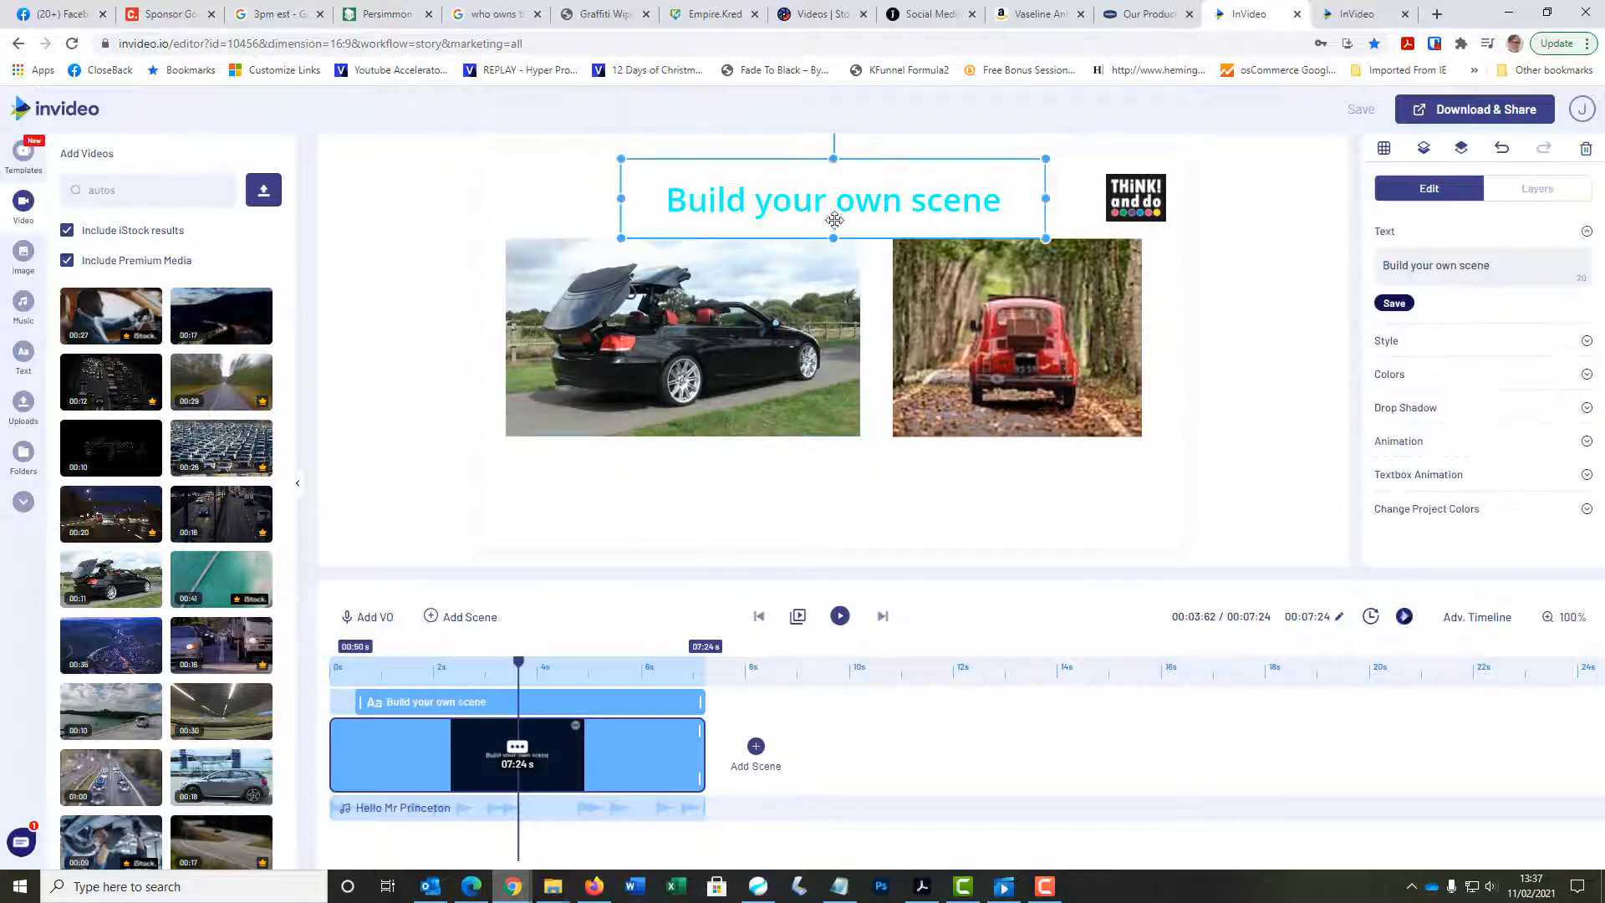
{"action": "left_click", "coordinate": [1421, 410]}
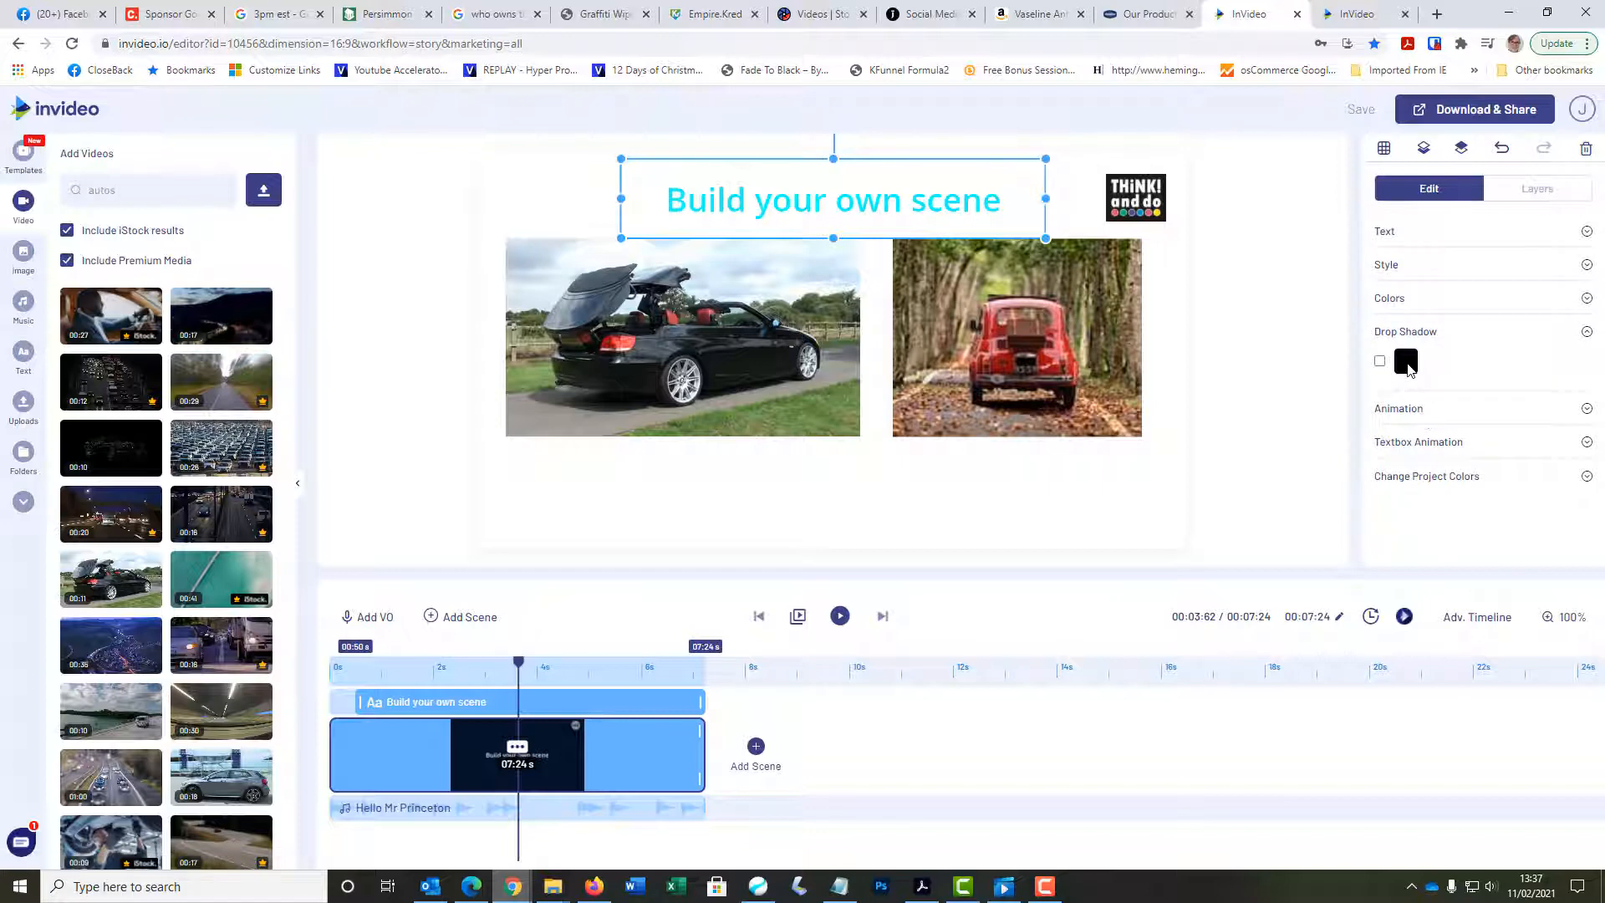
{"action": "left_click", "coordinate": [1406, 362]}
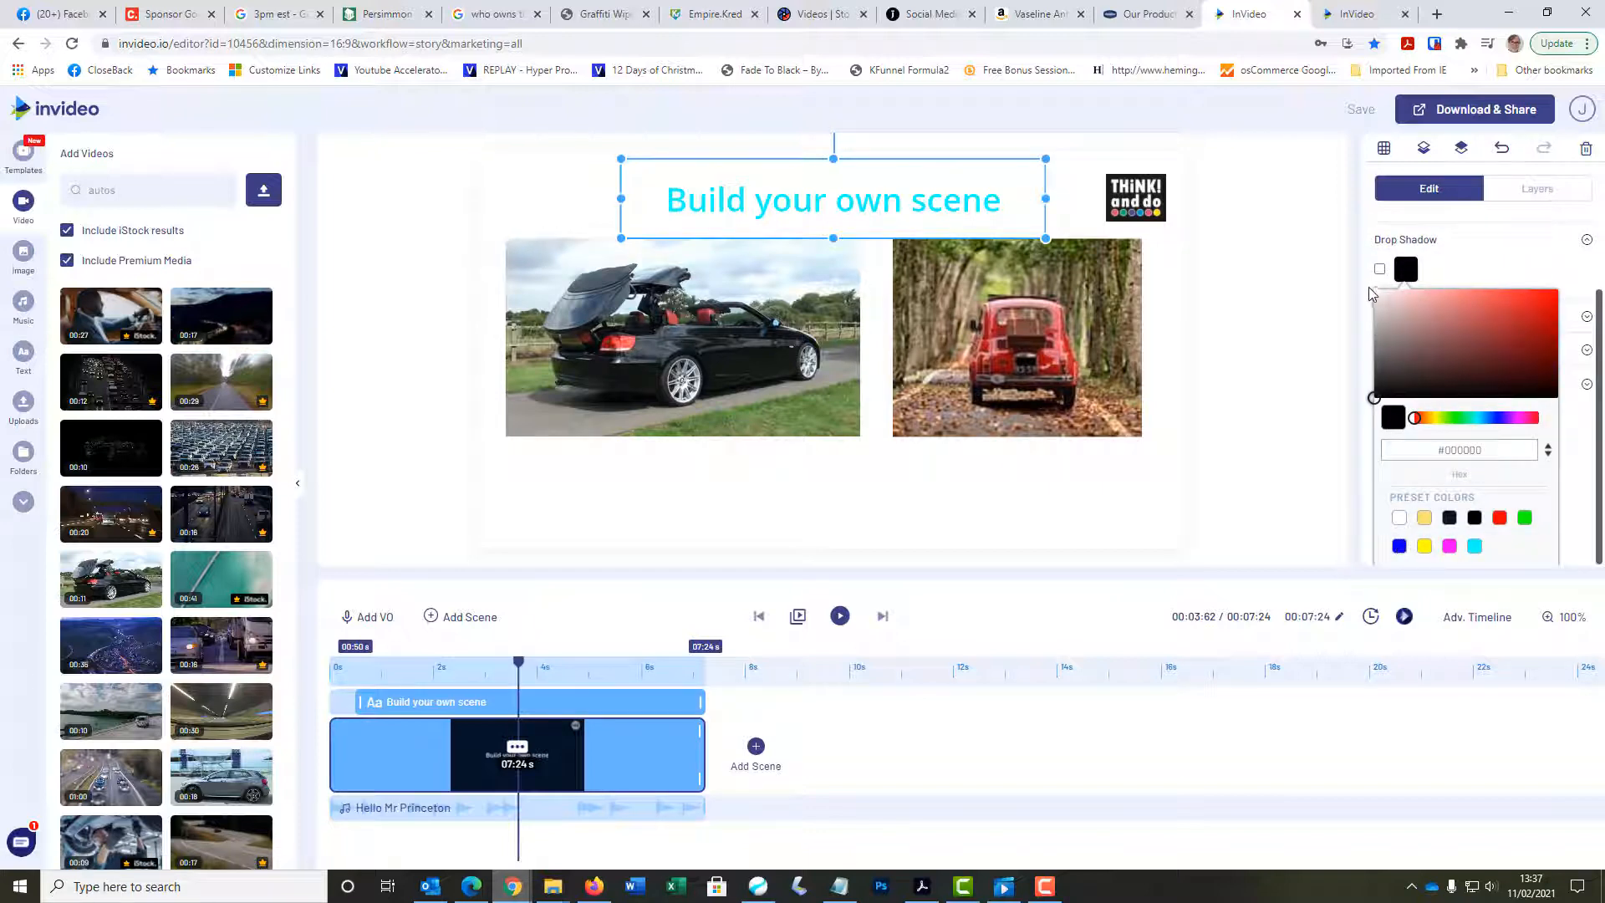
{"action": "left_click", "coordinate": [1399, 546]}
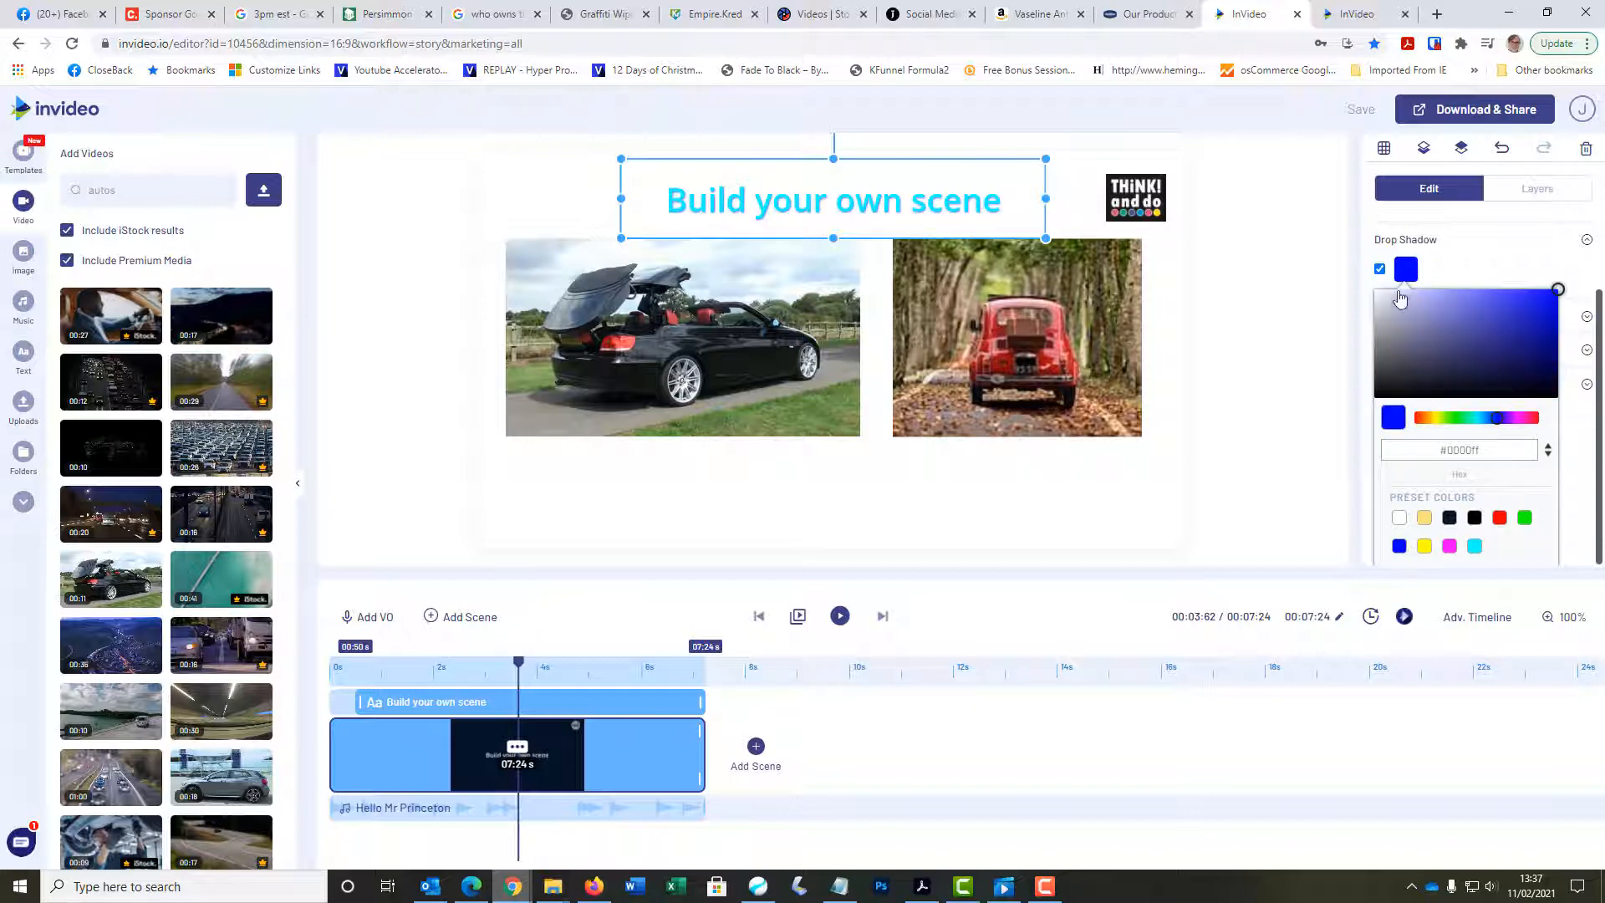
{"action": "left_click", "coordinate": [1478, 276]}
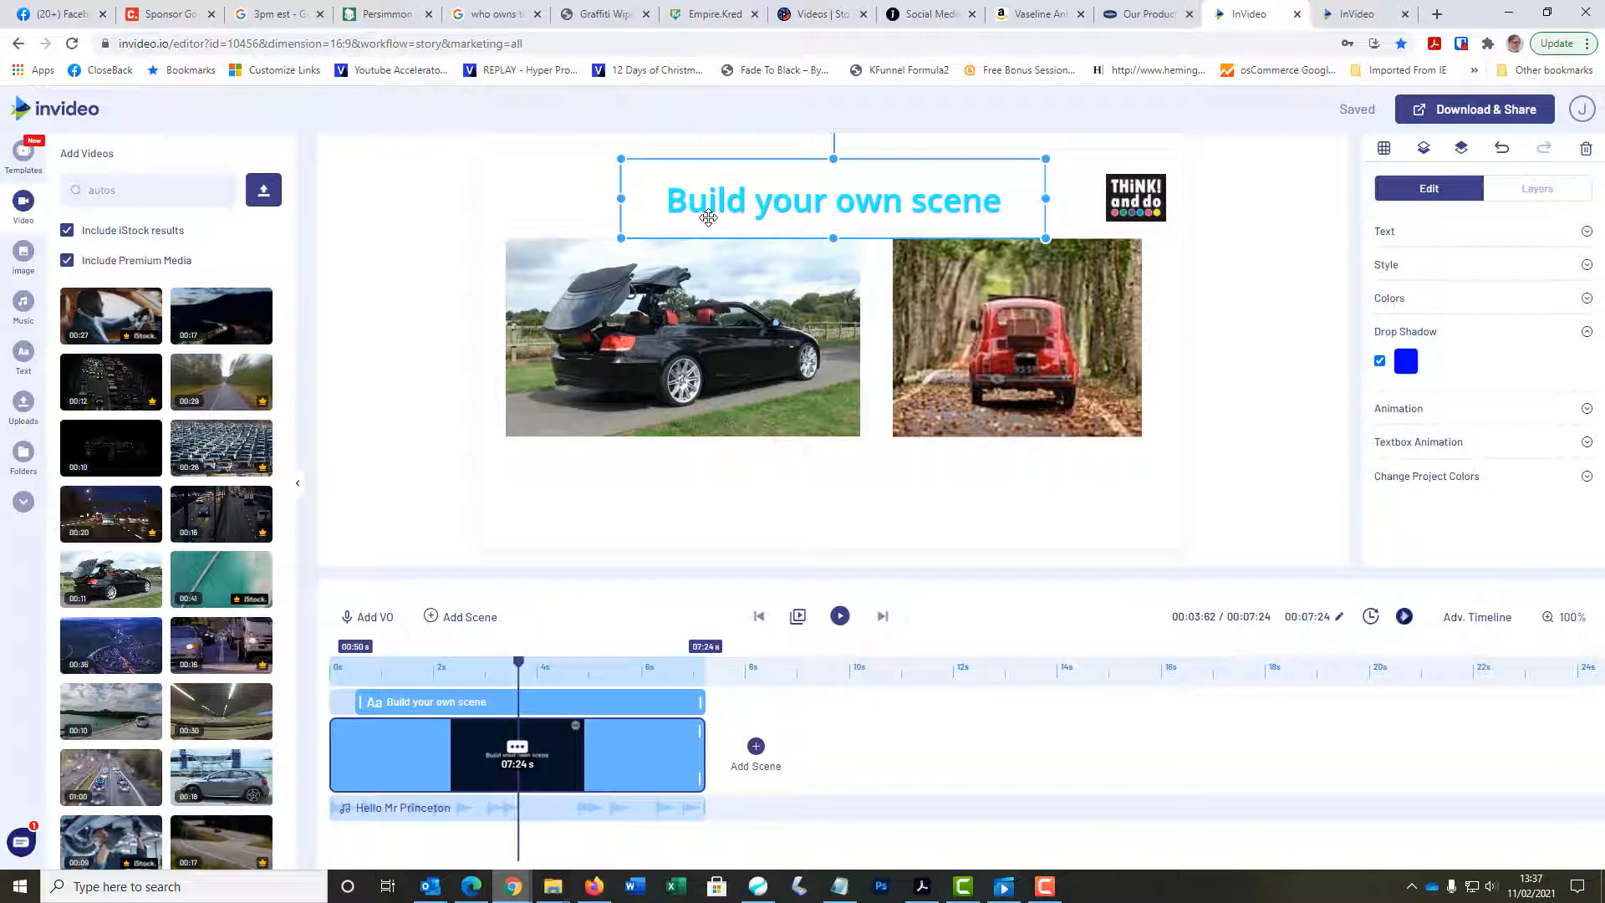
{"action": "left_click", "coordinate": [706, 348]}
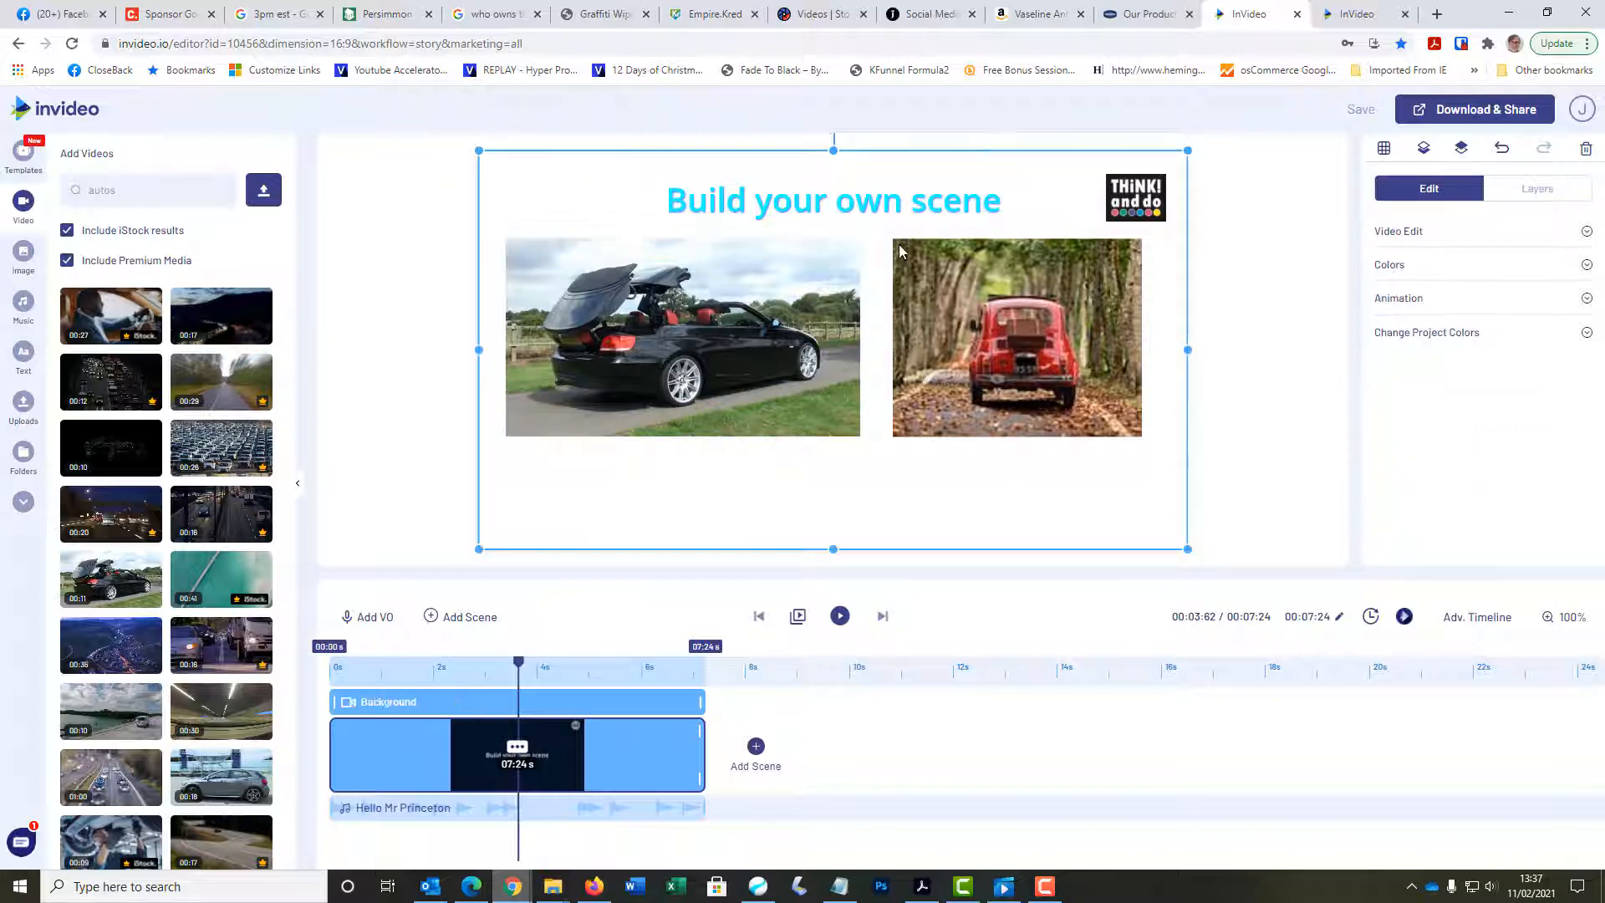
Step: Add a rectangle shape to the scene and size it to cover the convertible video exactly
{"action": "left_click", "coordinate": [681, 386]}
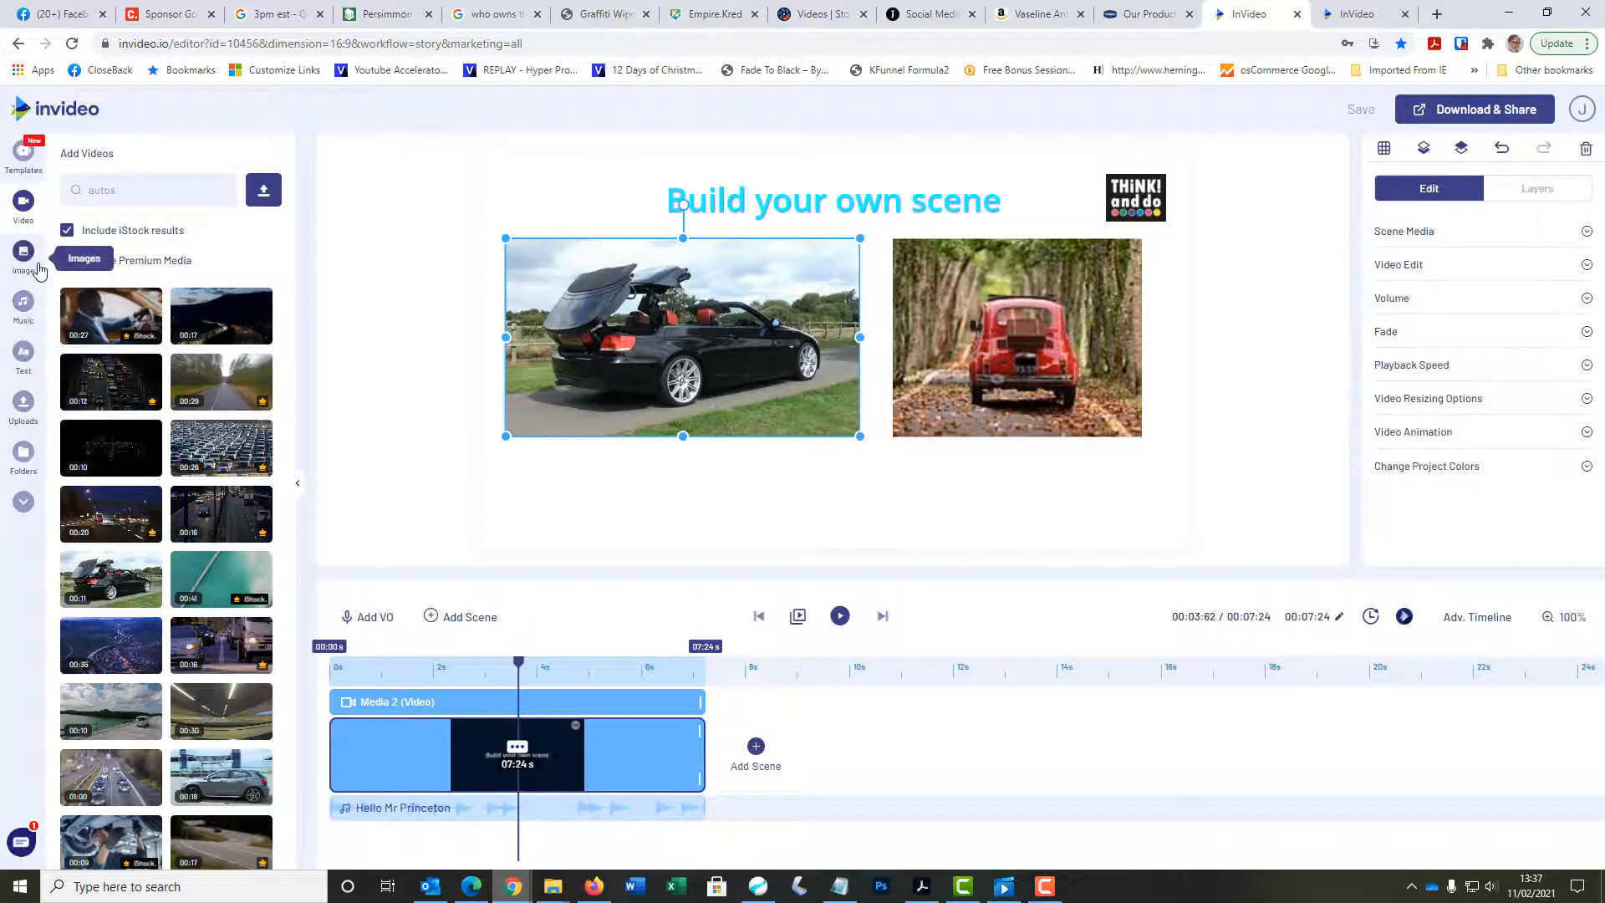
{"action": "left_click", "coordinate": [24, 502]}
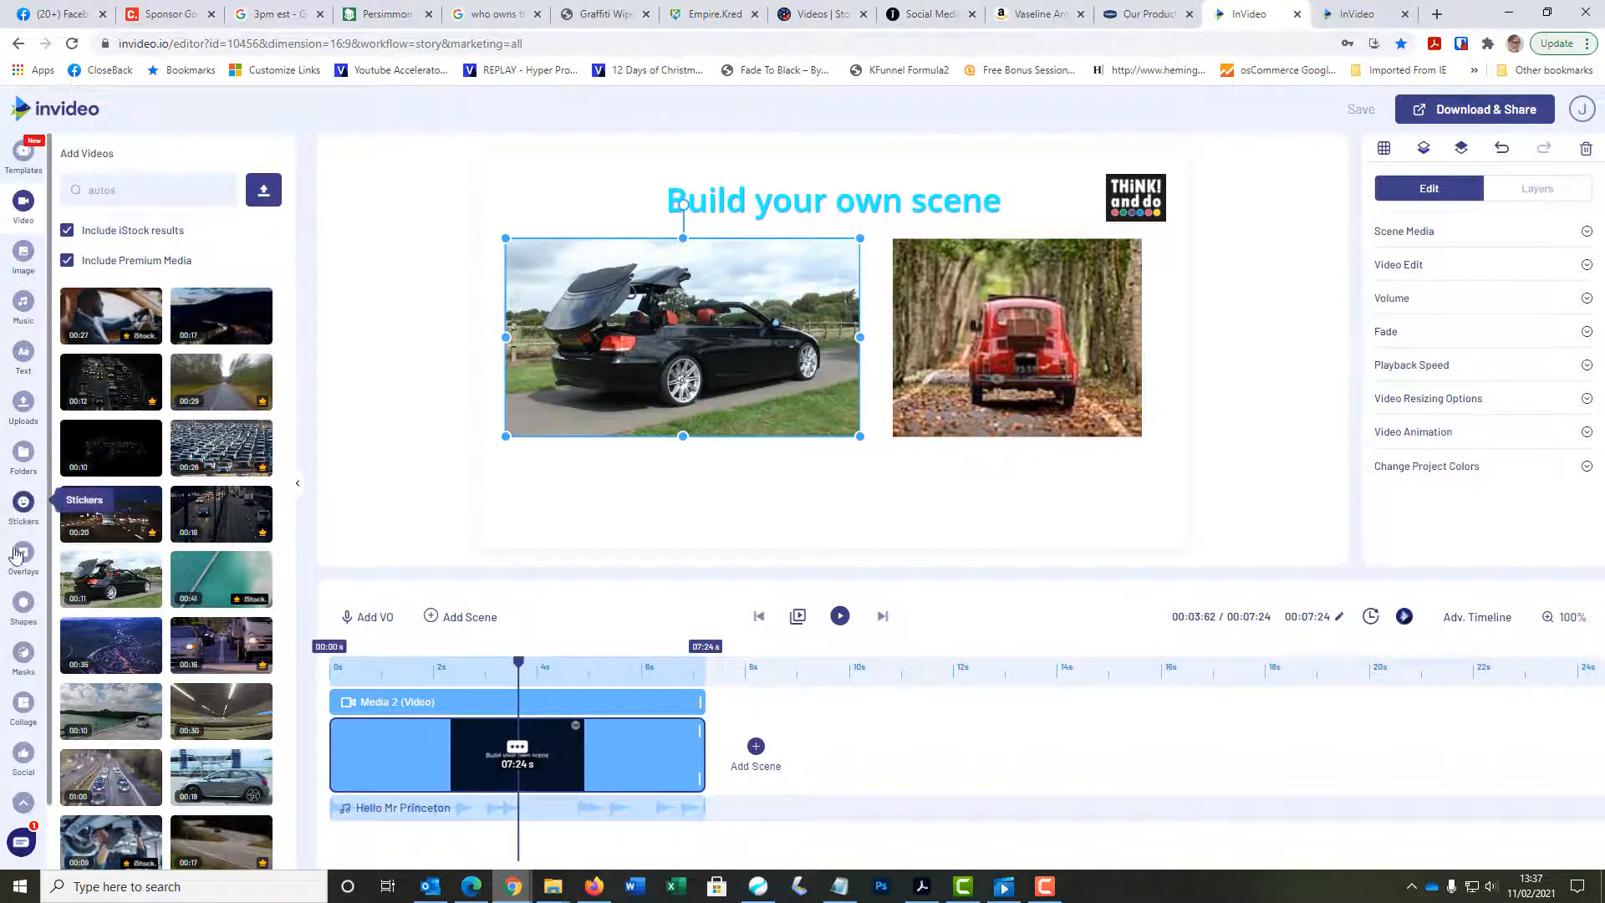
{"action": "left_click", "coordinate": [23, 605]}
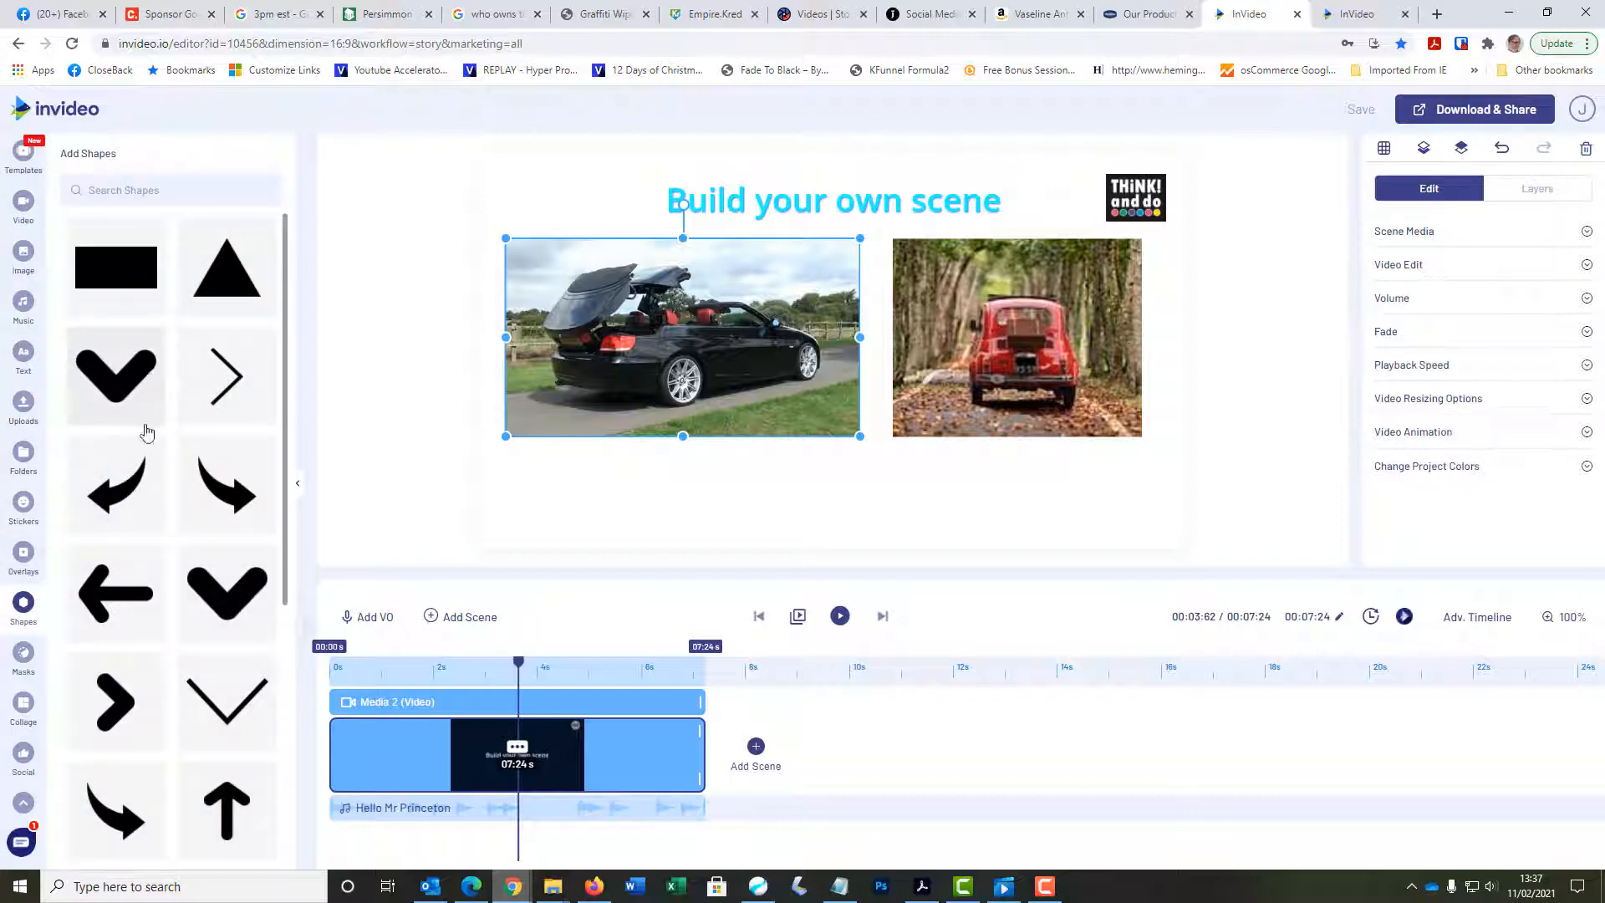
{"action": "scroll", "coordinate": [136, 502], "scroll_direction": "down", "scroll_amount": 5}
{"action": "scroll", "coordinate": [136, 501], "scroll_direction": "up", "scroll_amount": 5}
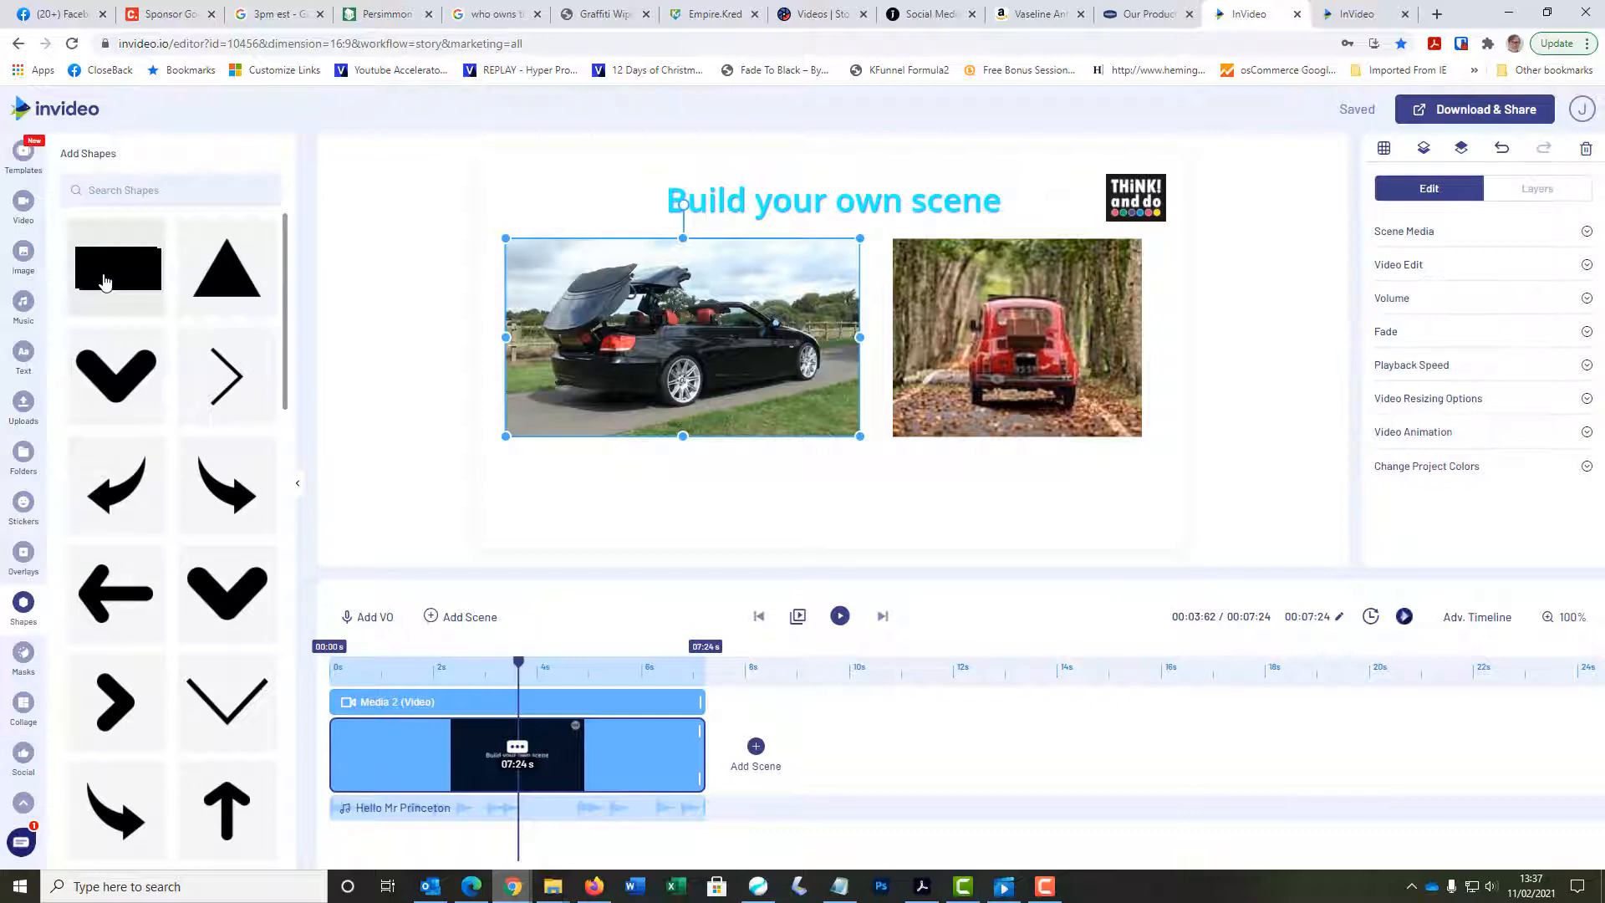
{"action": "left_click", "coordinate": [107, 283]}
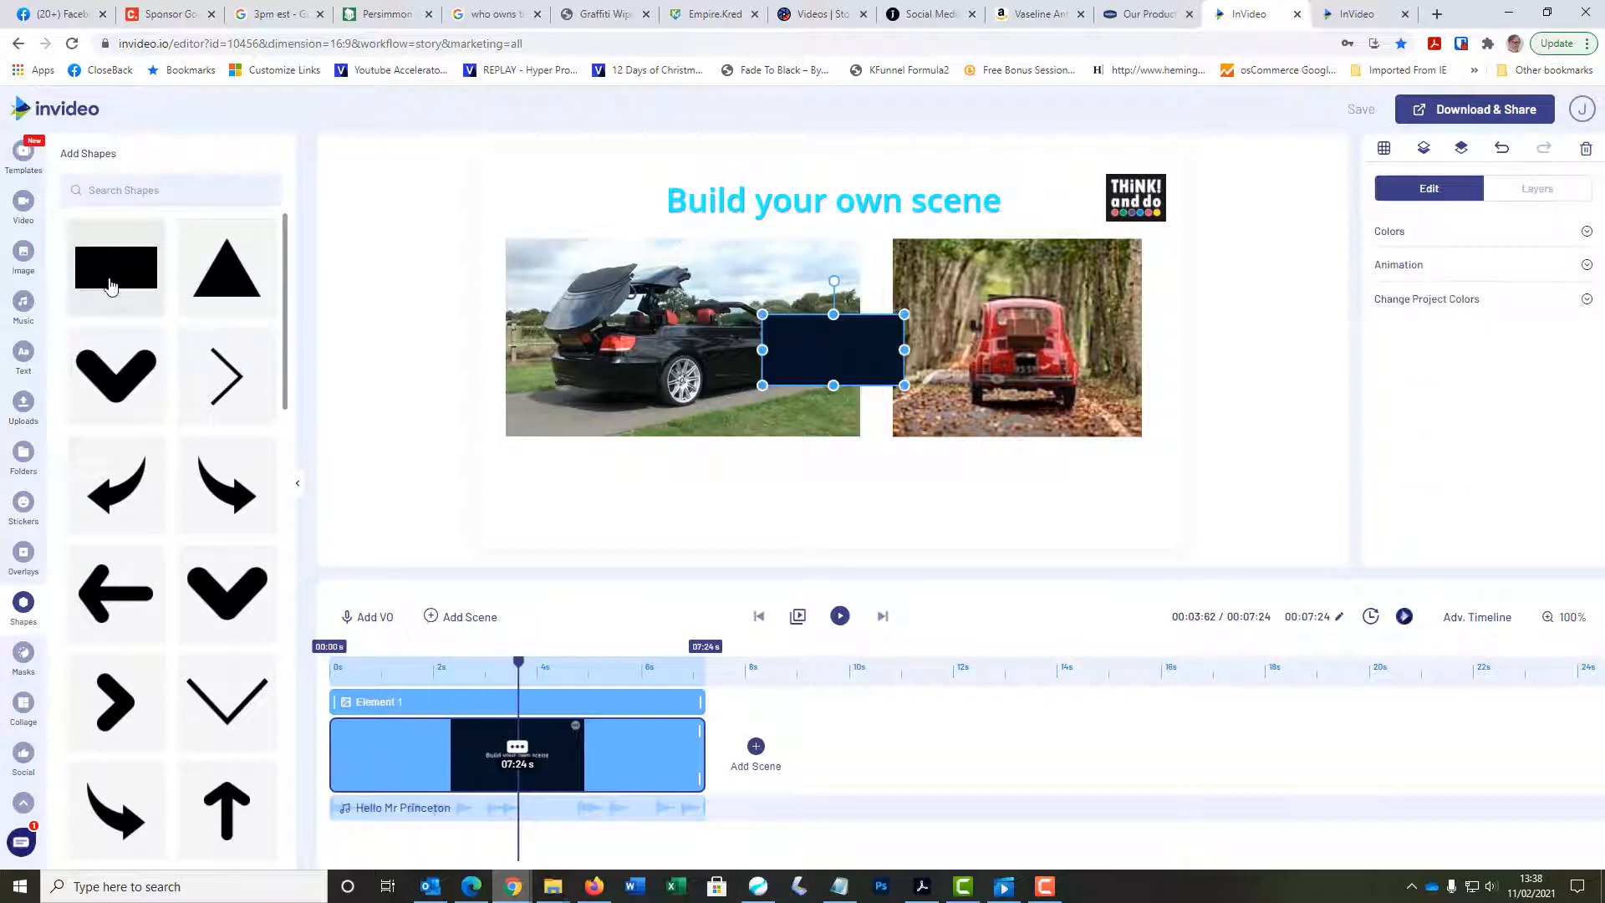
{"action": "left_click_drag", "start_coordinate": [853, 344], "coordinate": [835, 463]}
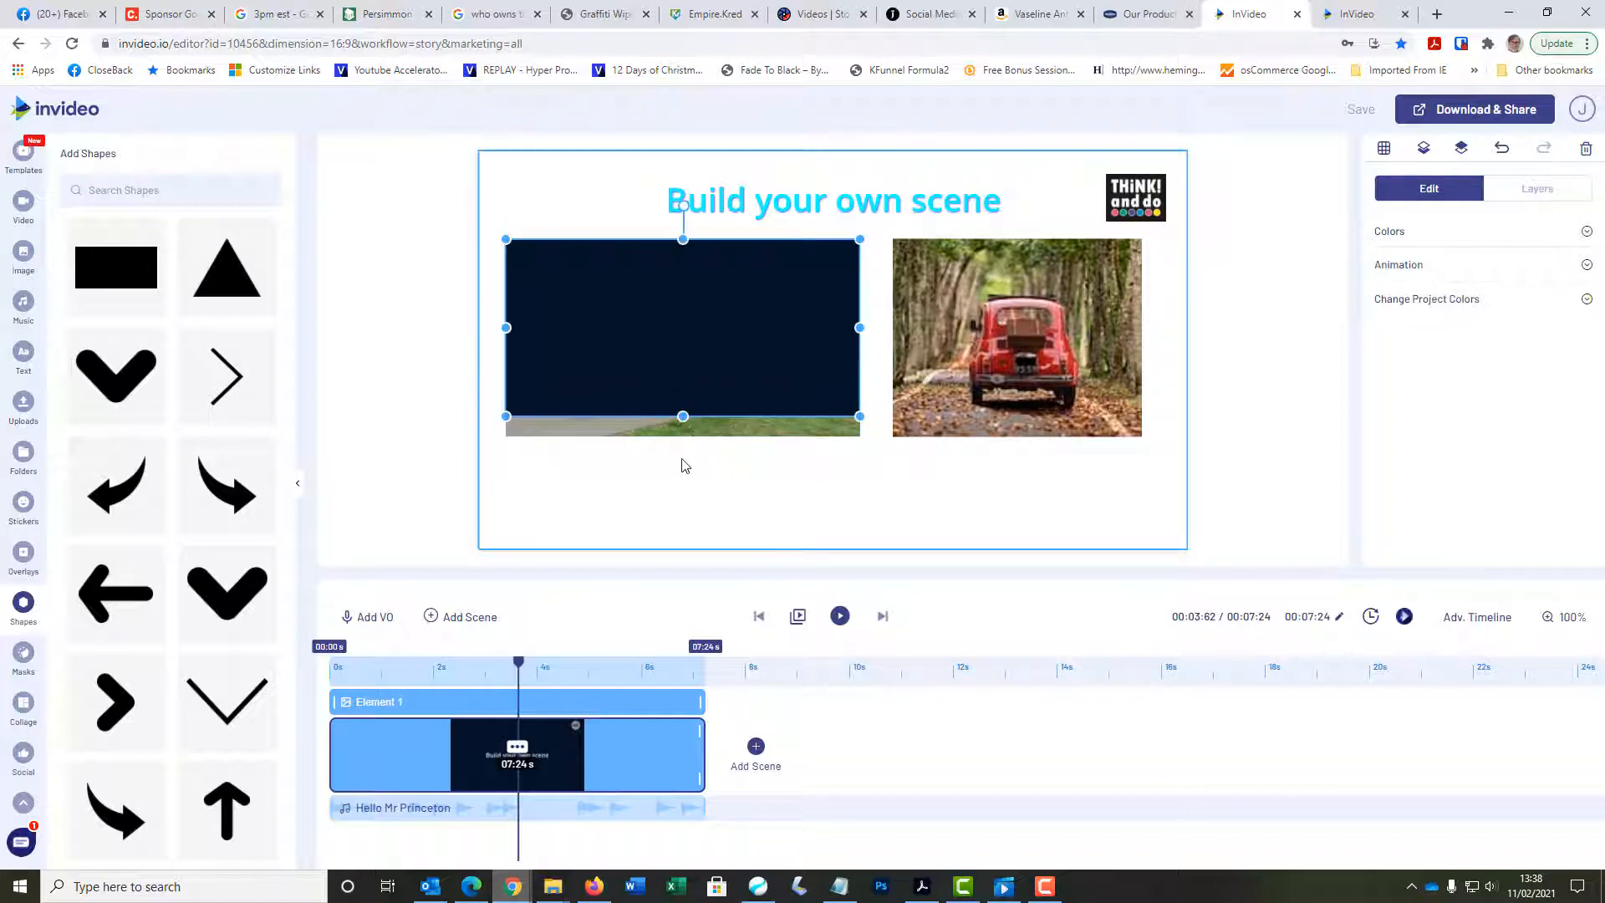
{"action": "left_click_drag", "start_coordinate": [683, 417], "coordinate": [683, 436]}
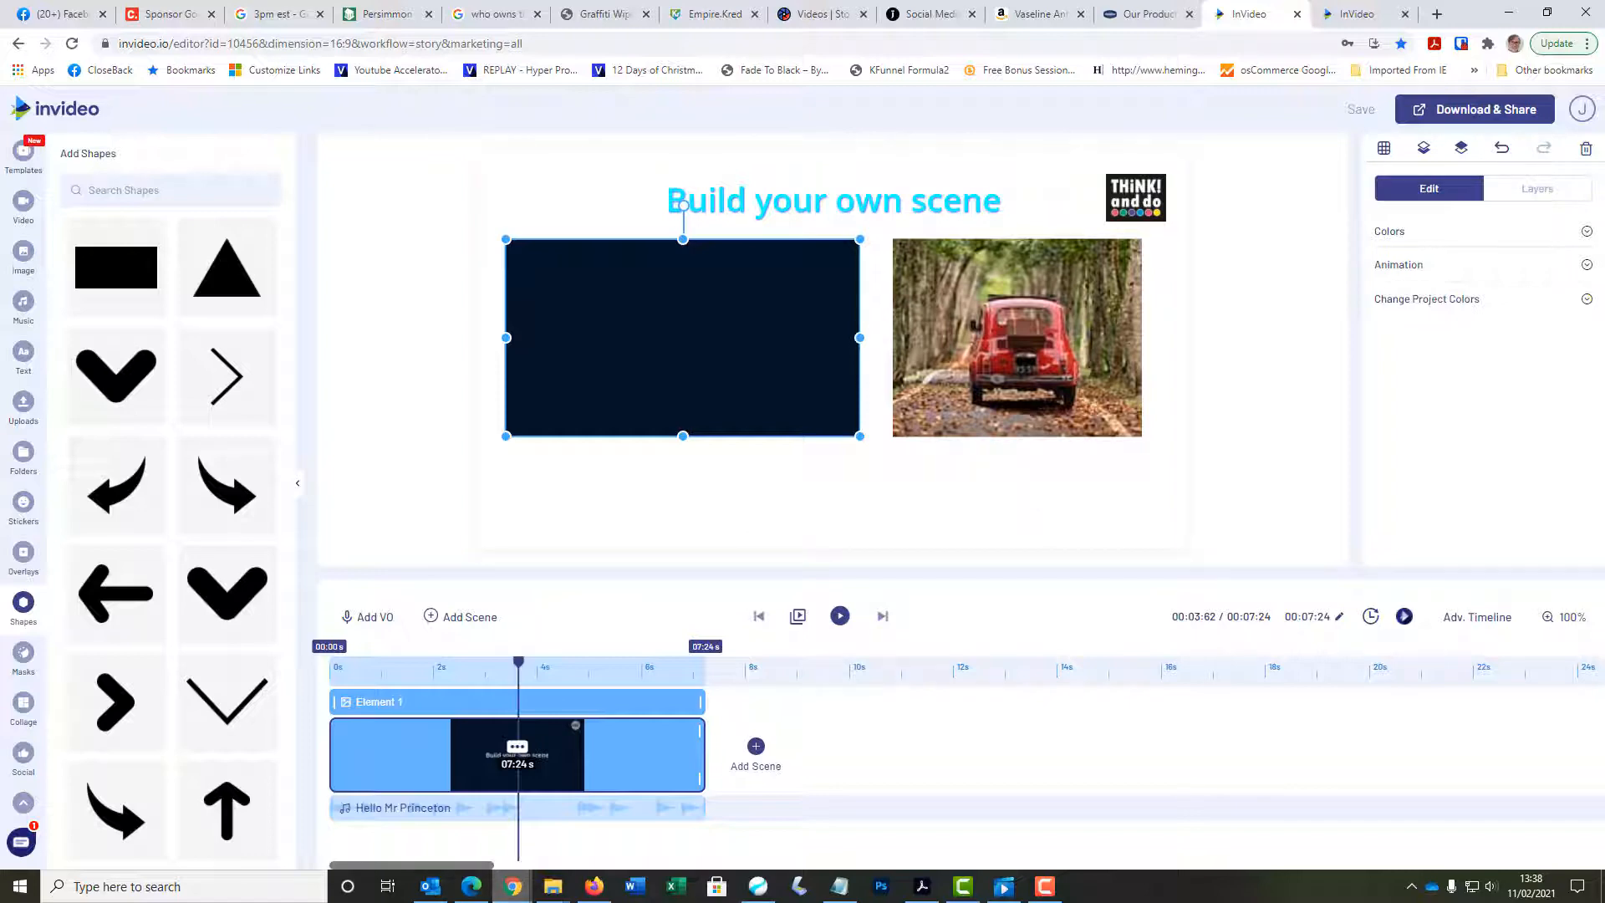
Step: Nudge the rectangle slightly right and down so that it is offset from the convertible video like a shadow
{"action": "key", "text": "Right"}
{"action": "key", "text": "Right"}
{"action": "key", "text": "Right"}
{"action": "key", "text": "Right"}
{"action": "key", "text": "Right"}
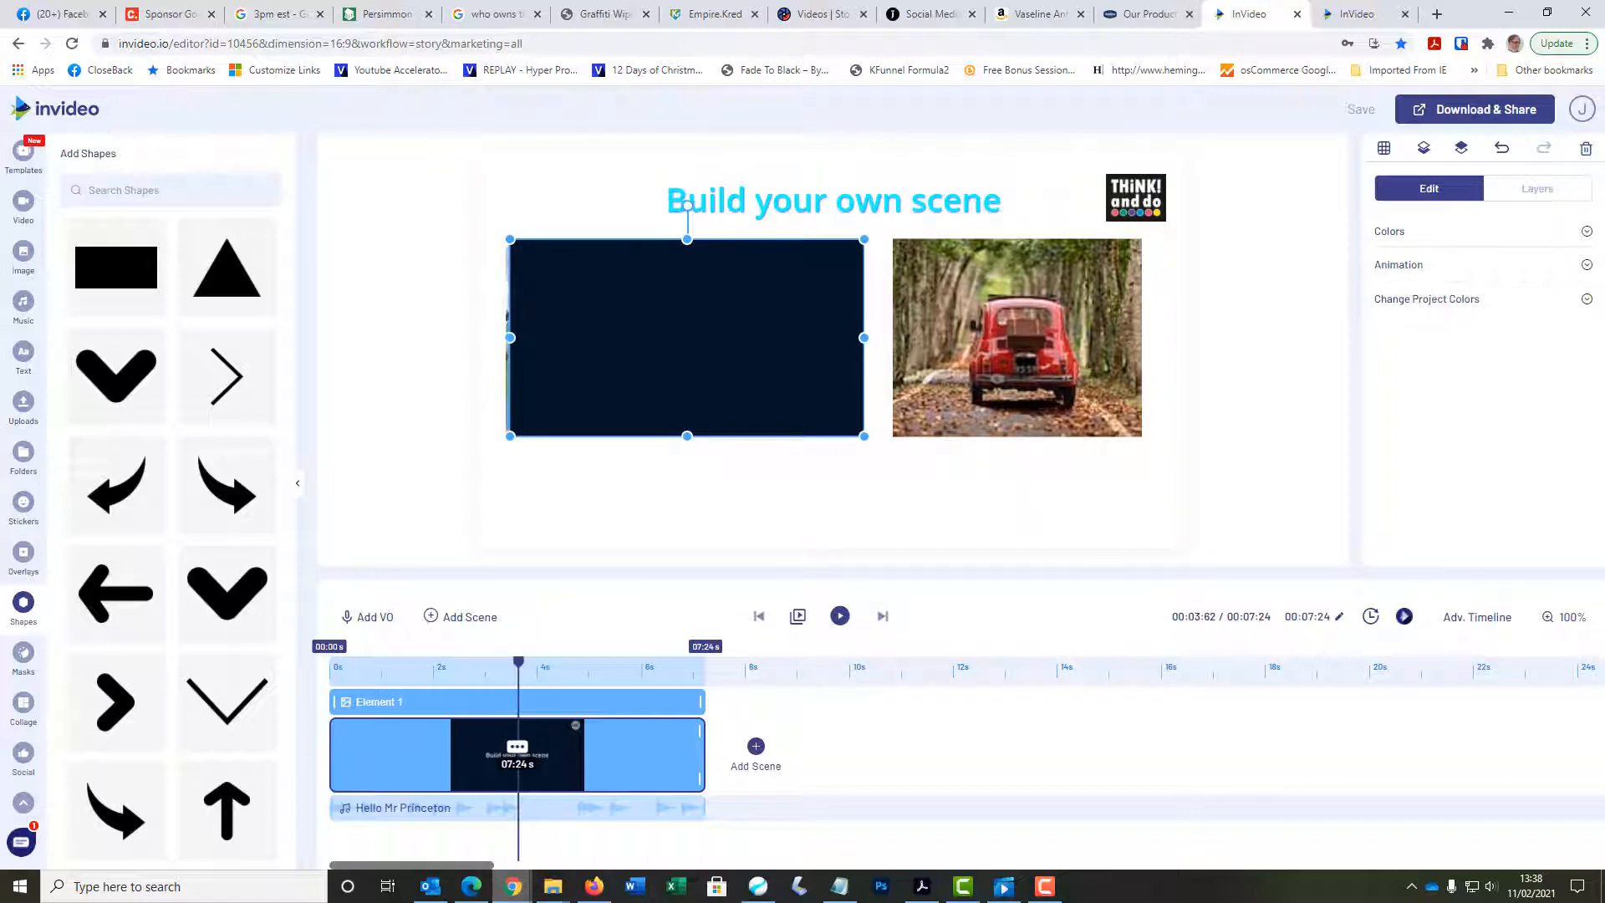
{"action": "key", "text": "Right"}
{"action": "key", "text": "Down"}
{"action": "key", "text": "Down"}
{"action": "key", "text": "Down"}
{"action": "key", "text": "Down"}
{"action": "key", "text": "Down"}
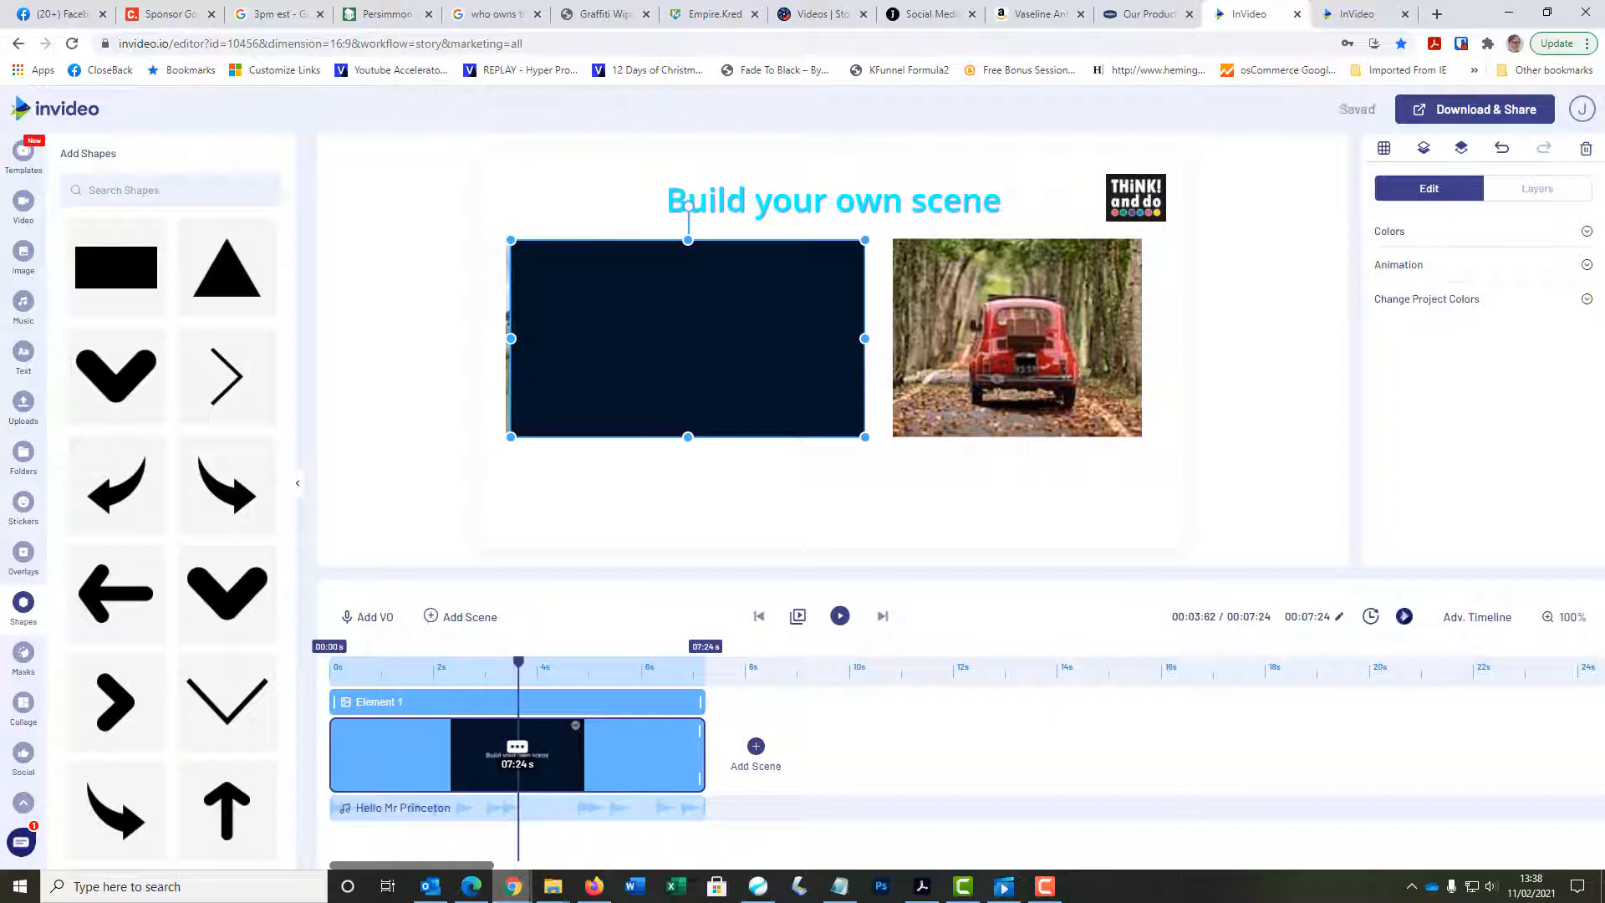
{"action": "key", "text": "Down"}
{"action": "key", "text": "Down"}
{"action": "key", "text": "Down"}
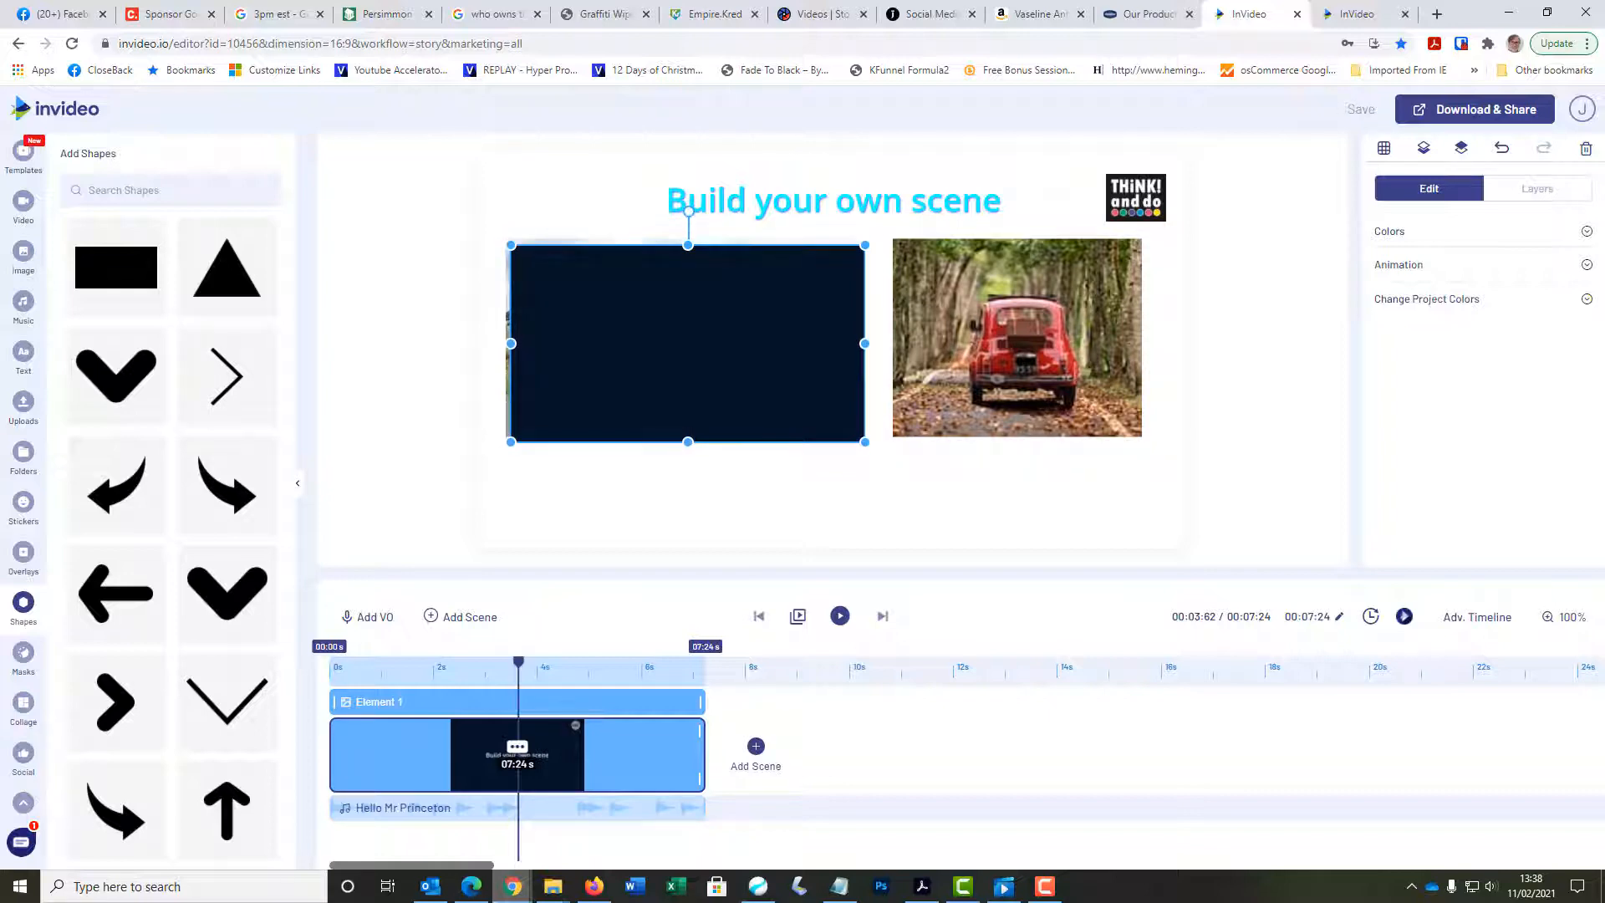
Step: Move the Media 2 (Video) layer above the Element 1 rectangle in the layer order
{"action": "left_click", "coordinate": [1539, 189]}
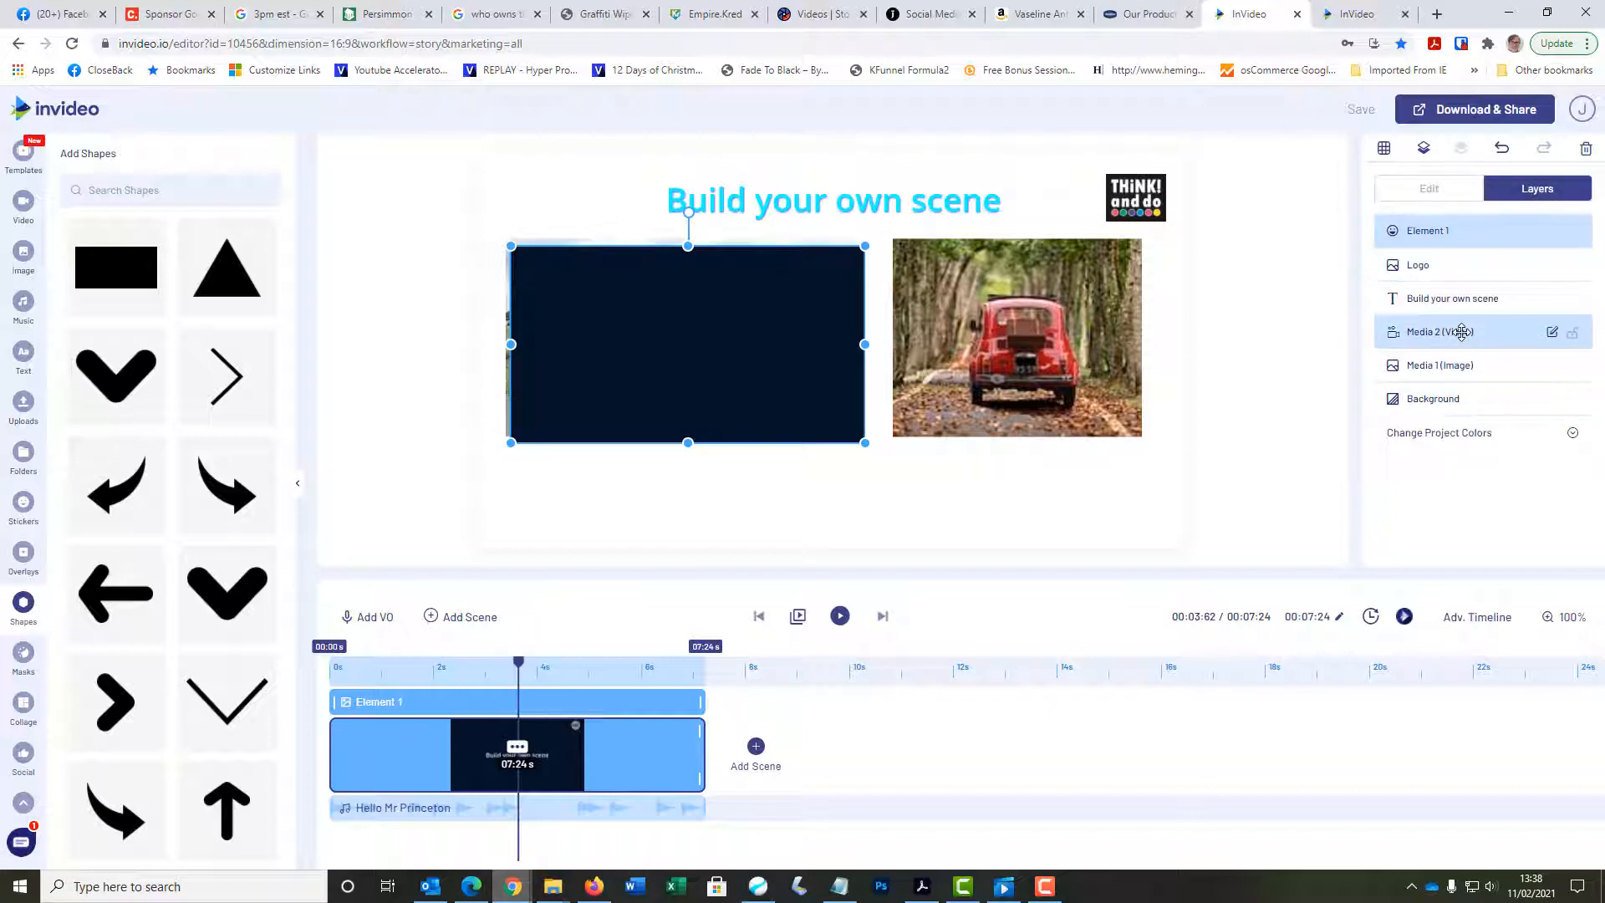
{"action": "left_click_drag", "start_coordinate": [1462, 333], "coordinate": [1463, 237]}
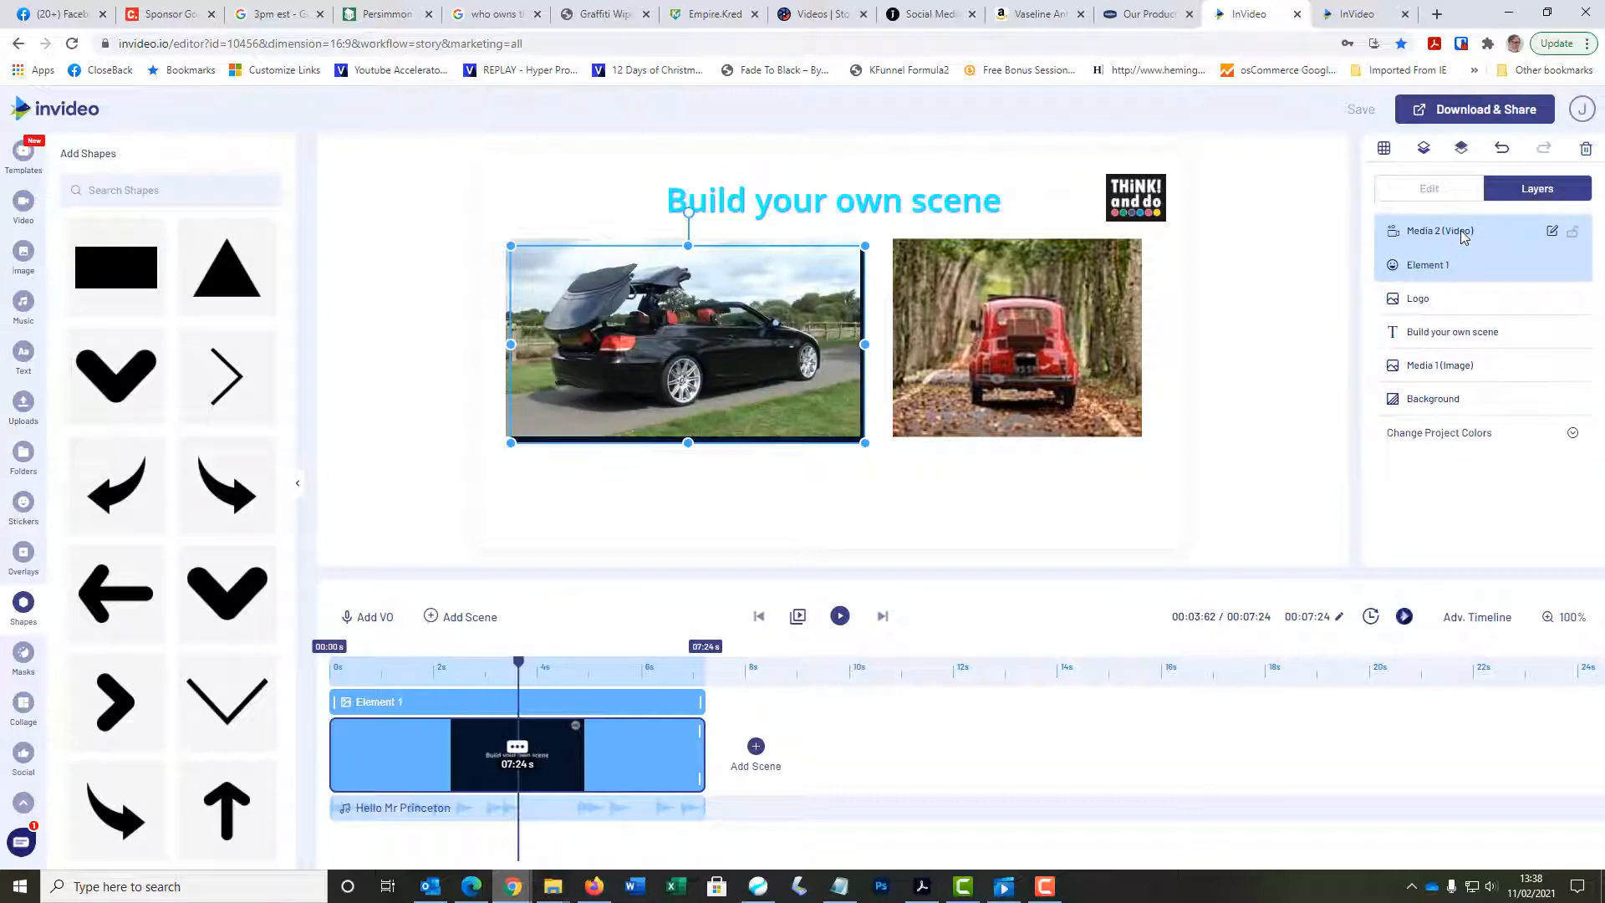
{"action": "left_click", "coordinate": [1006, 530]}
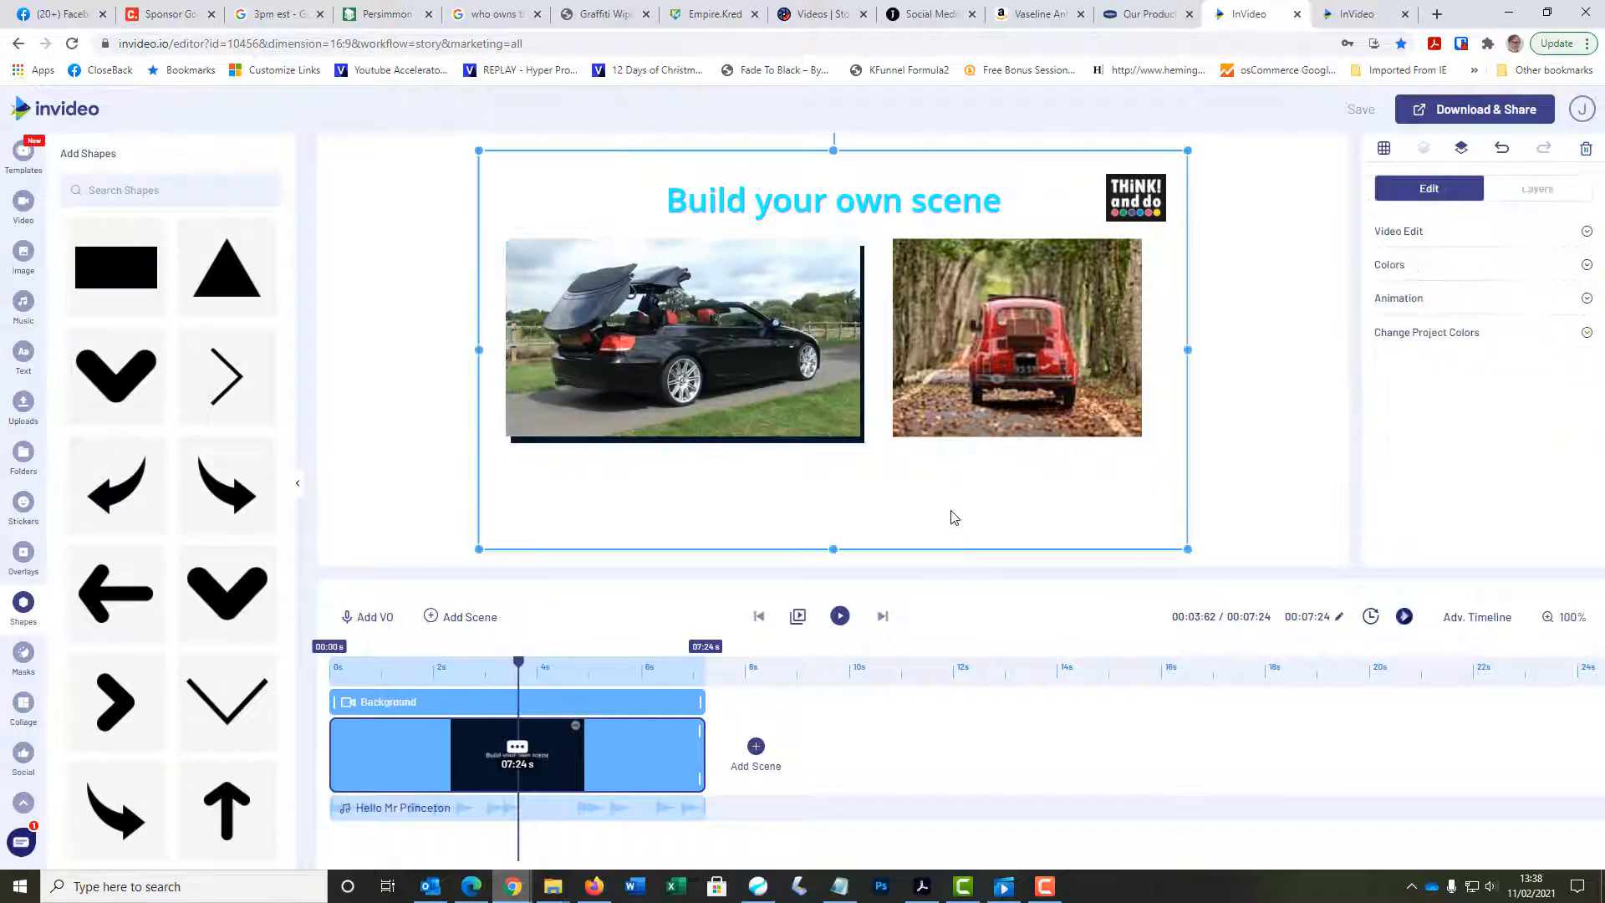
Step: Reduce the opacity of the shadow rectangle behind the convertible video to 57%
{"action": "left_click", "coordinate": [854, 441]}
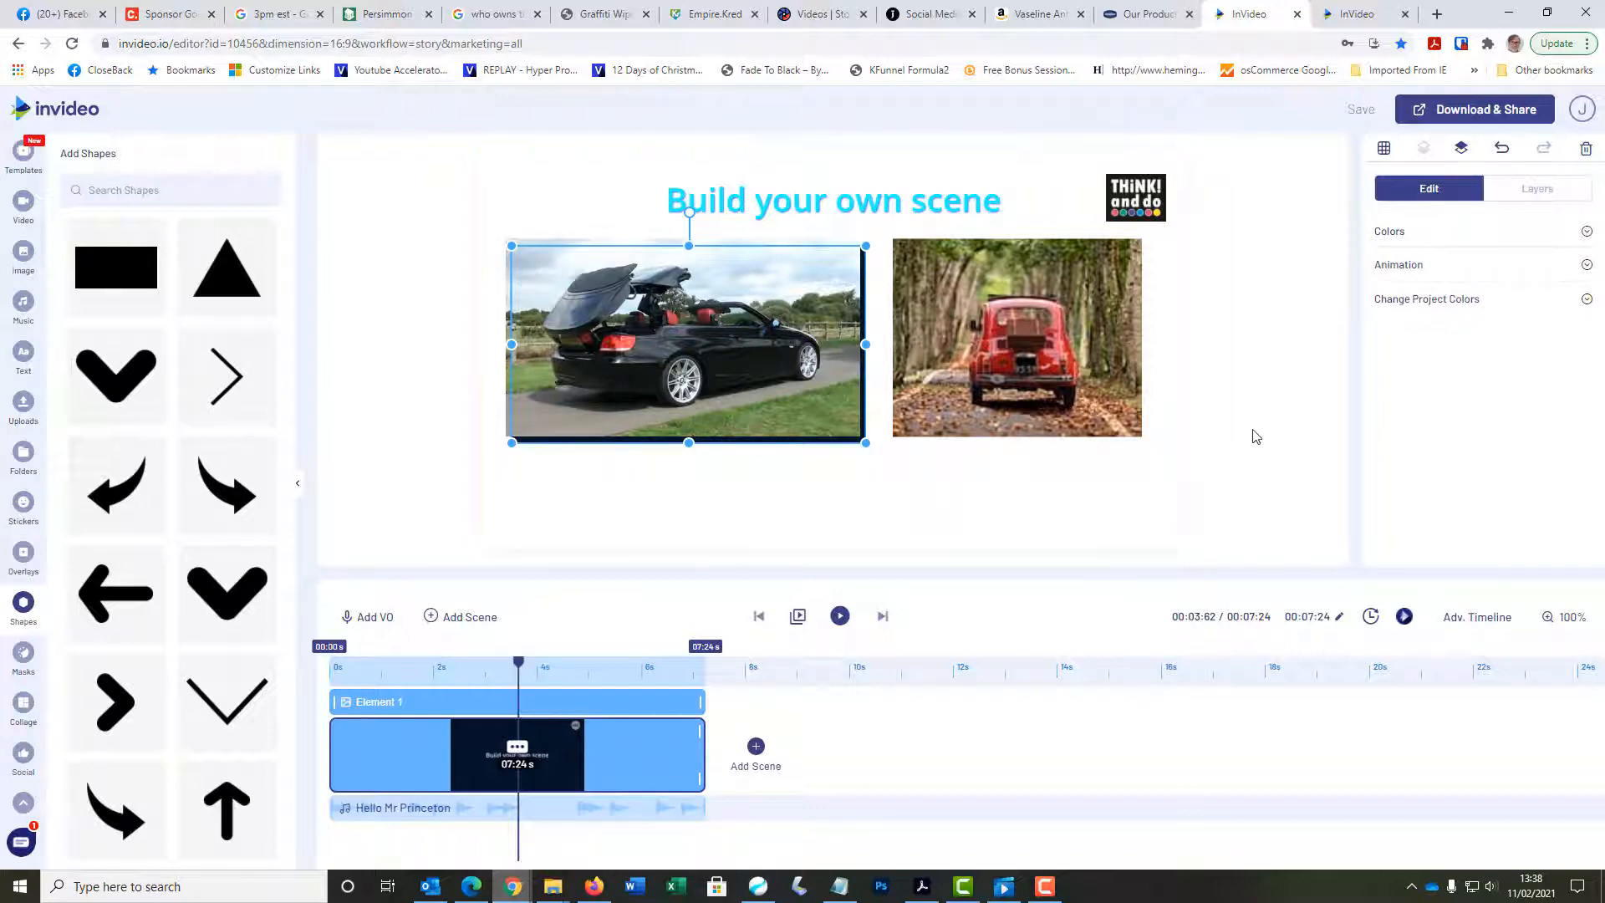
{"action": "left_click", "coordinate": [1387, 237]}
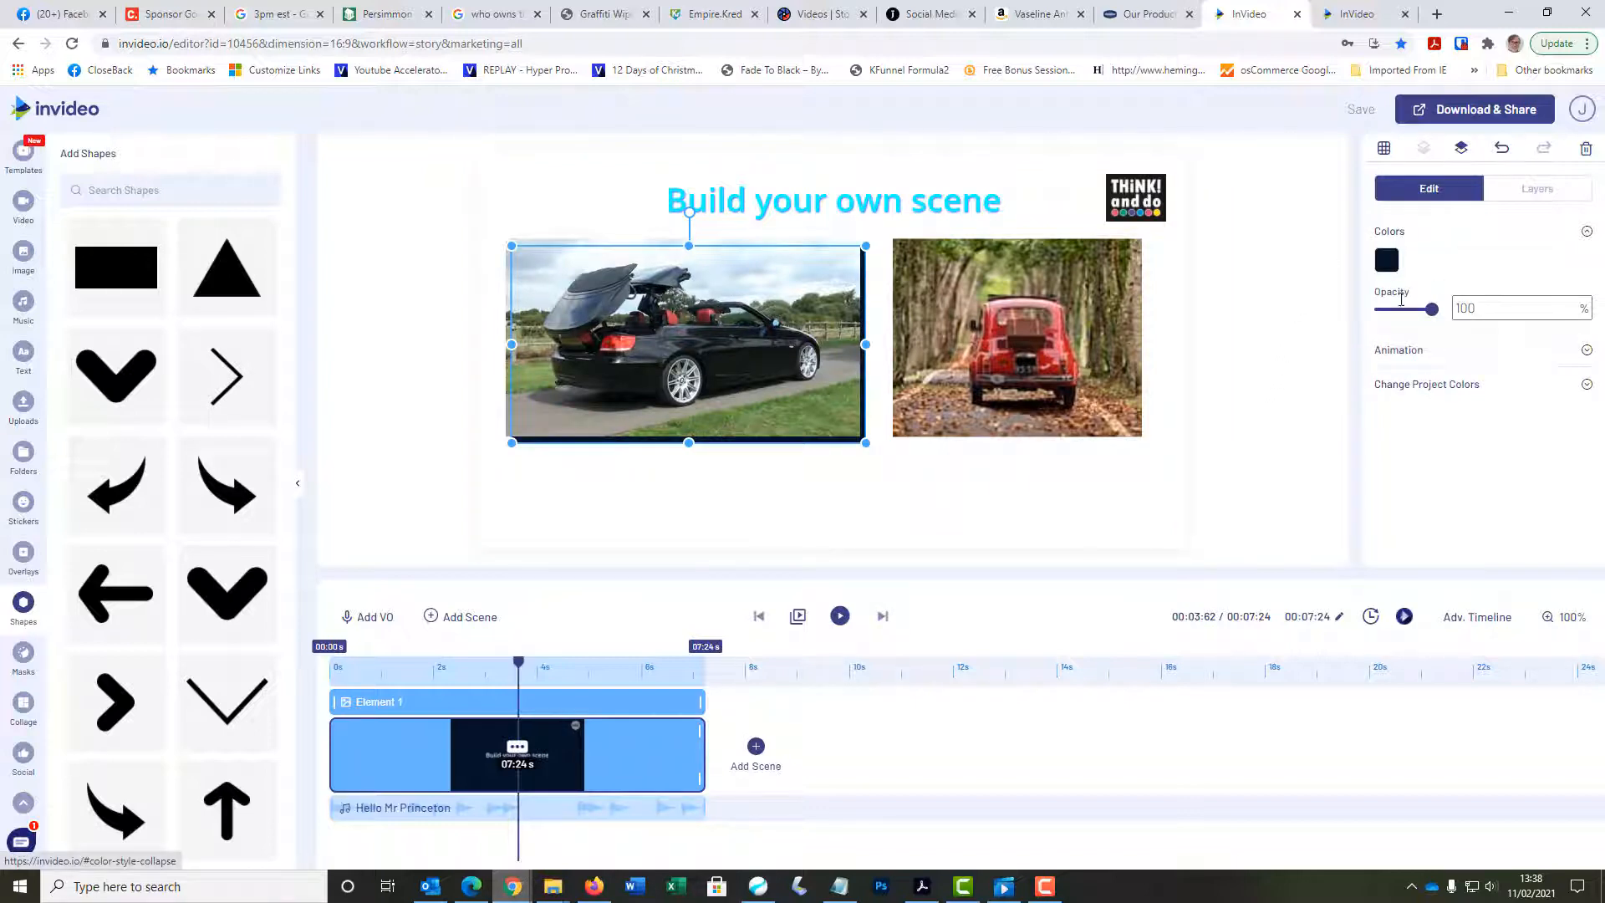
{"action": "left_click_drag", "start_coordinate": [1432, 309], "coordinate": [1408, 311]}
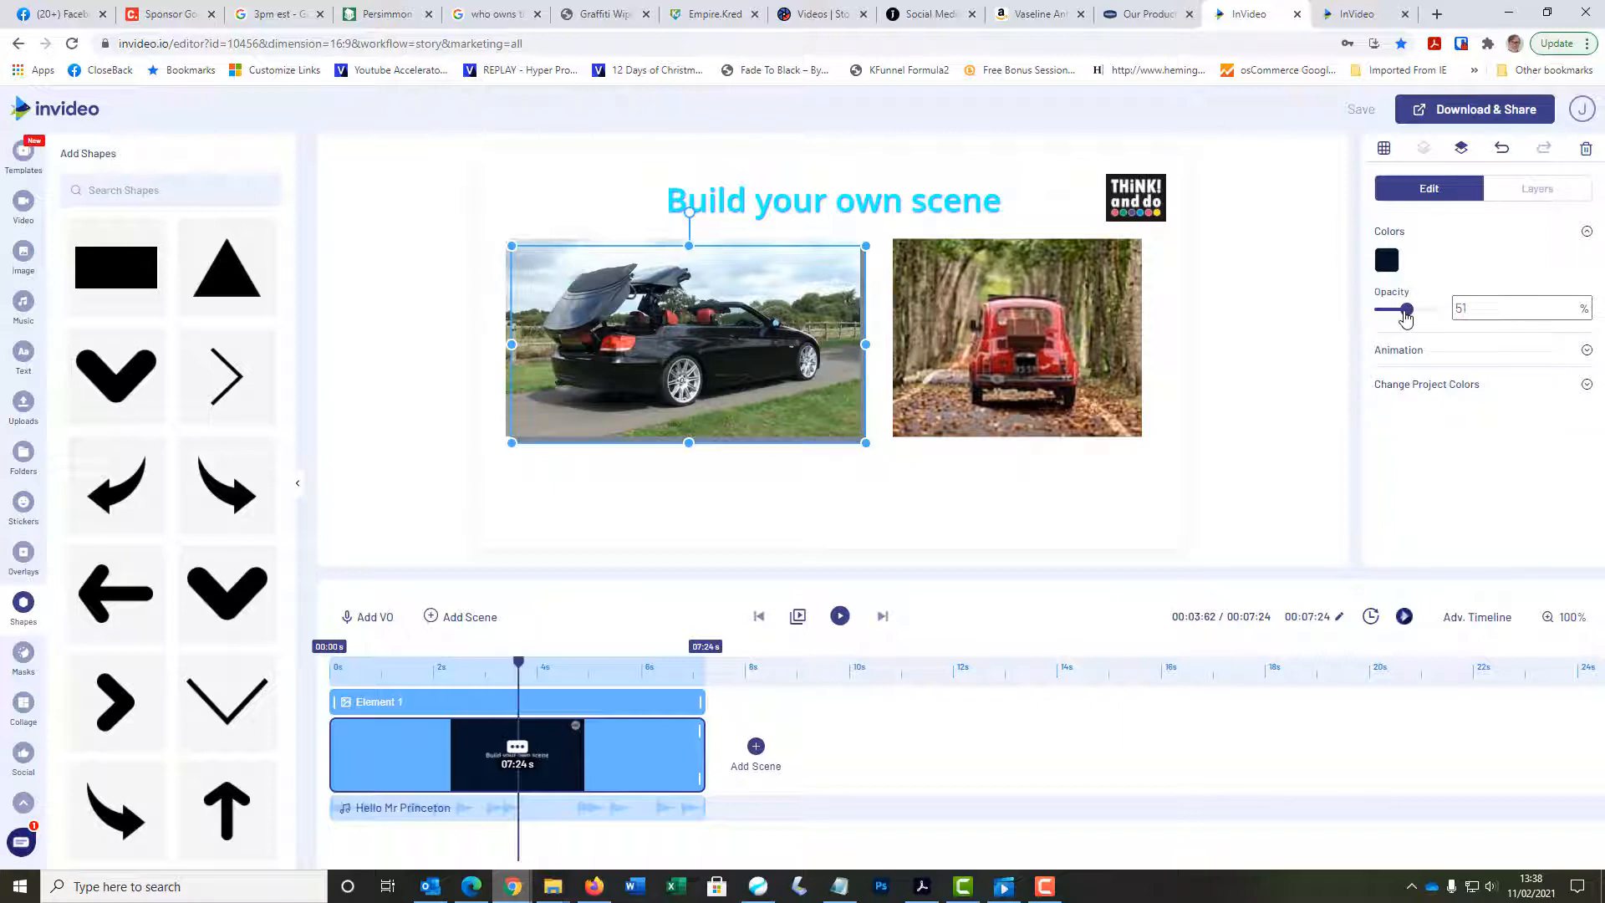
{"action": "left_click_drag", "start_coordinate": [1407, 311], "coordinate": [1416, 310]}
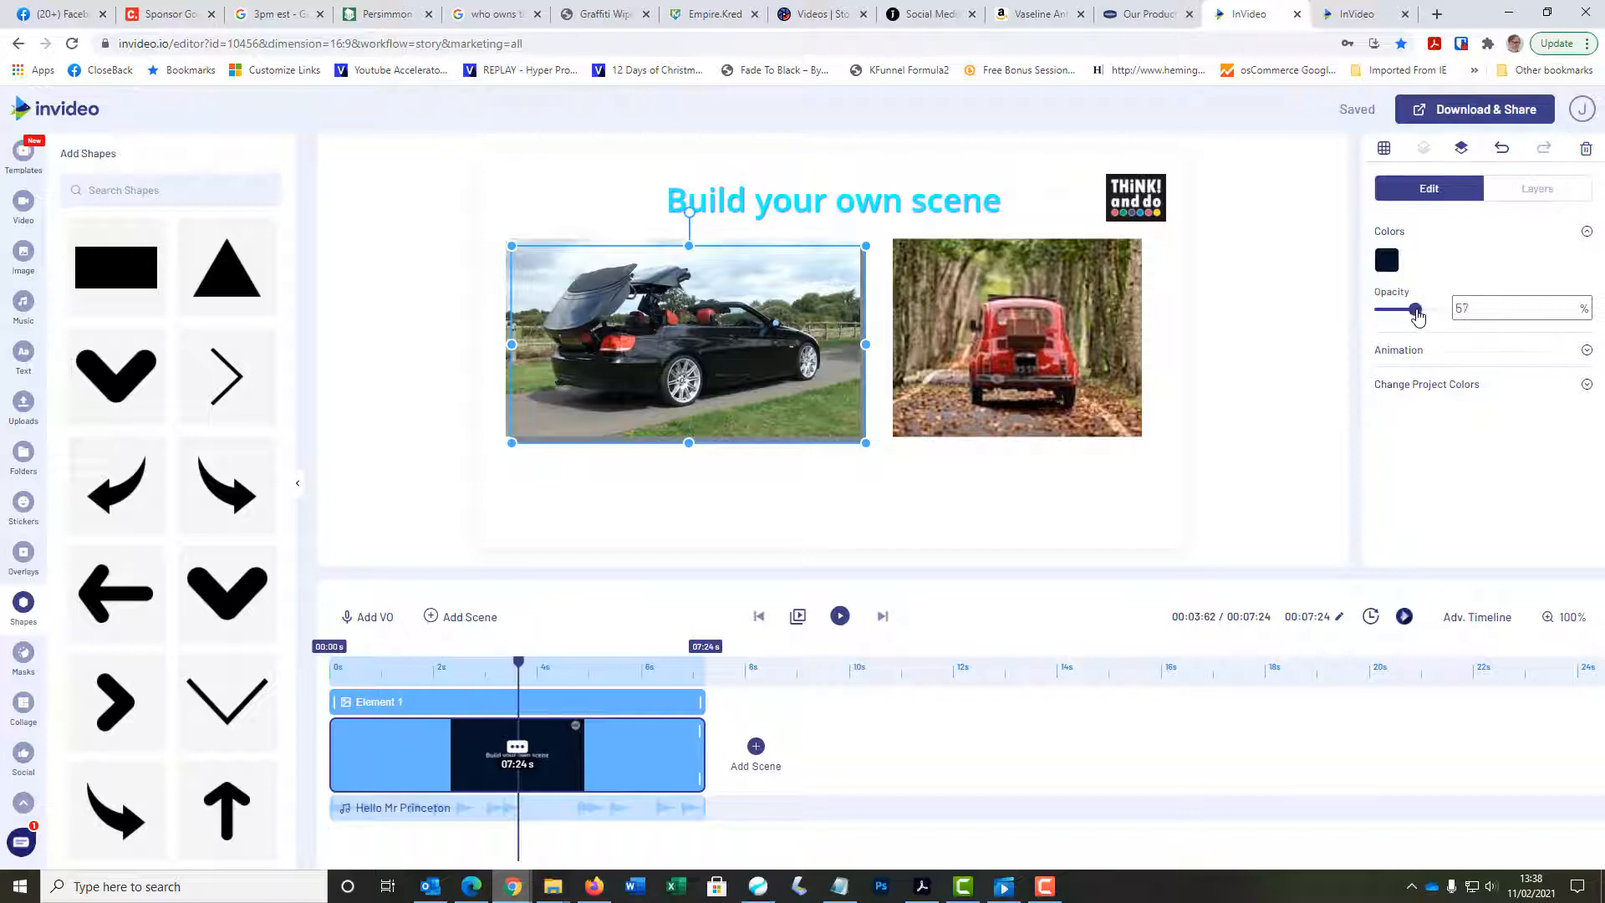
Step: Try the cyan preset (#00ffff) as the shadow rectangle's colour, and undo the colour change
{"action": "left_click", "coordinate": [1386, 258]}
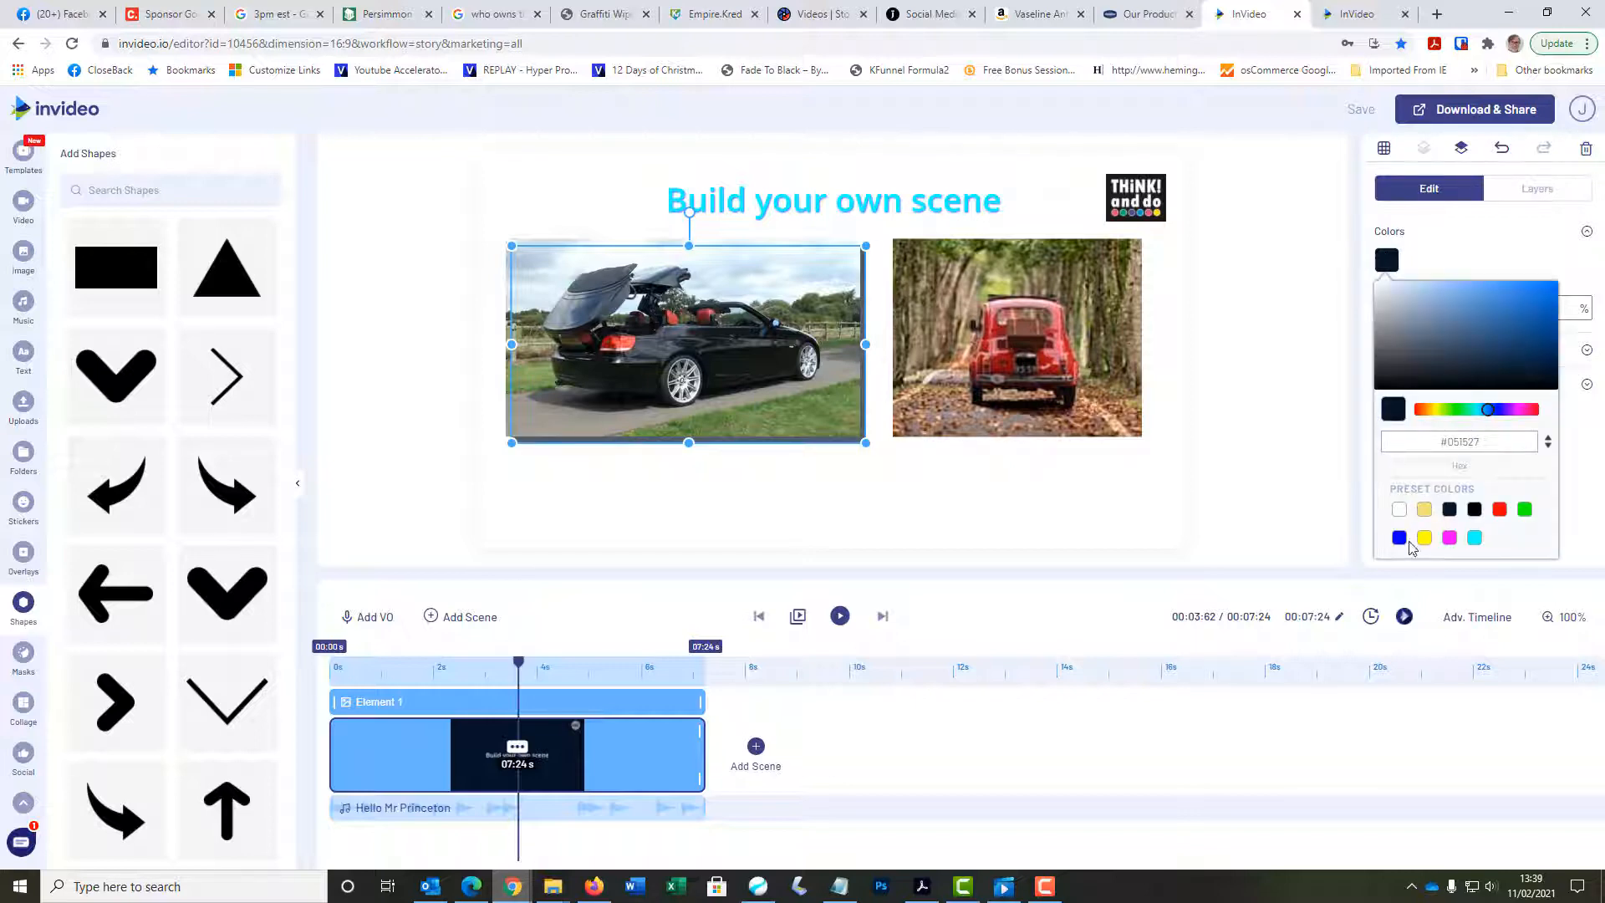
{"action": "left_click", "coordinate": [1474, 539]}
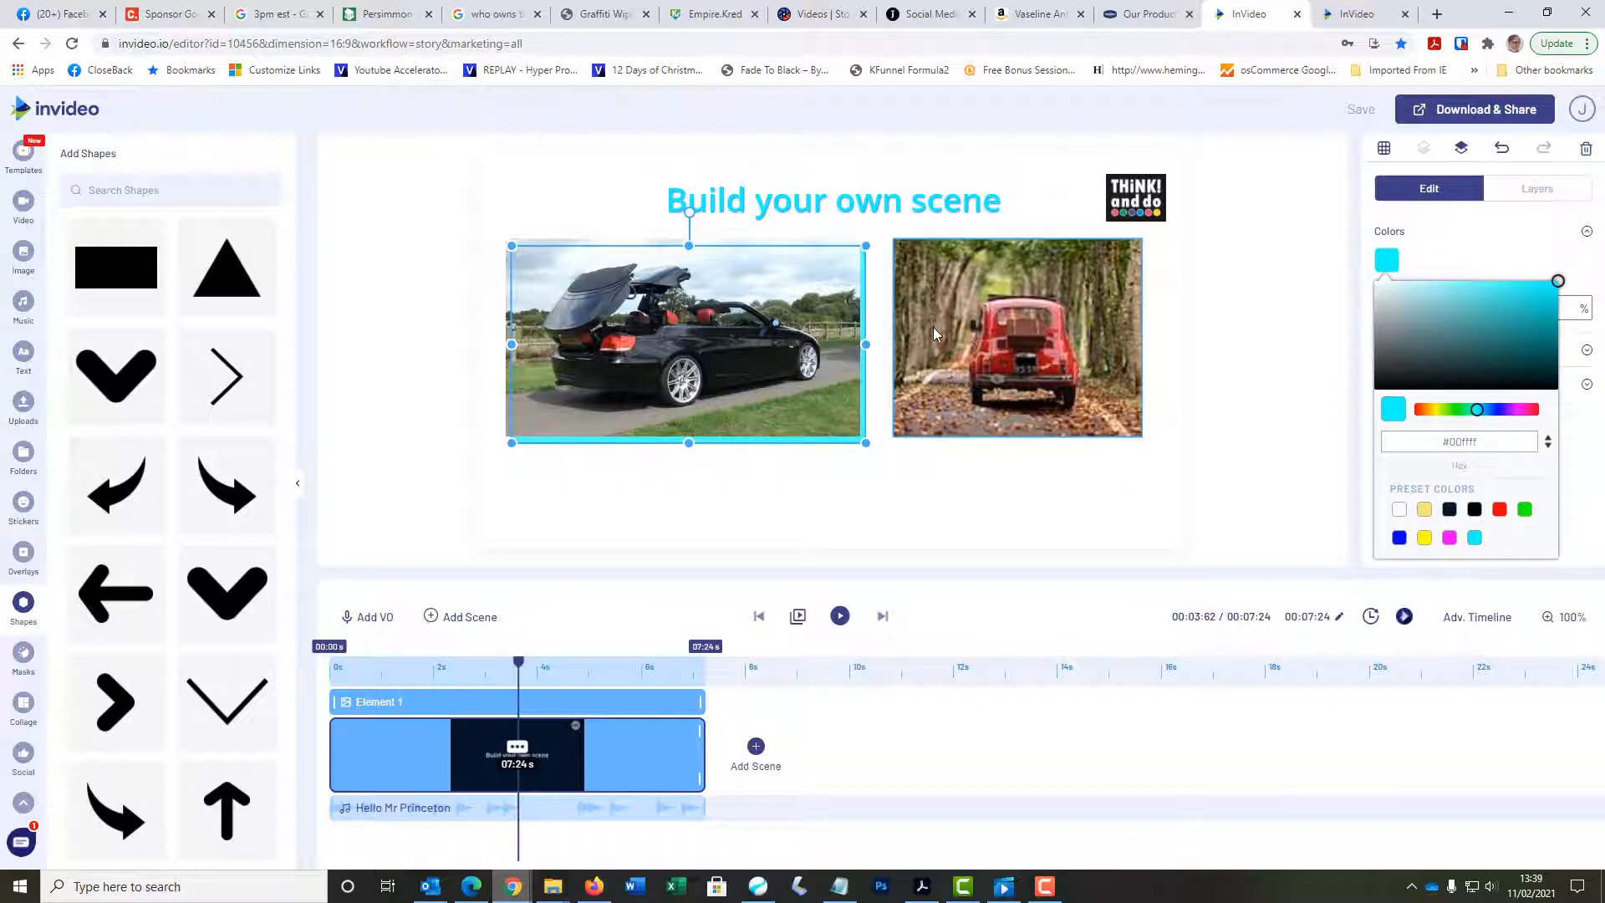
{"action": "left_click", "coordinate": [1314, 435]}
{"action": "left_click", "coordinate": [1507, 153]}
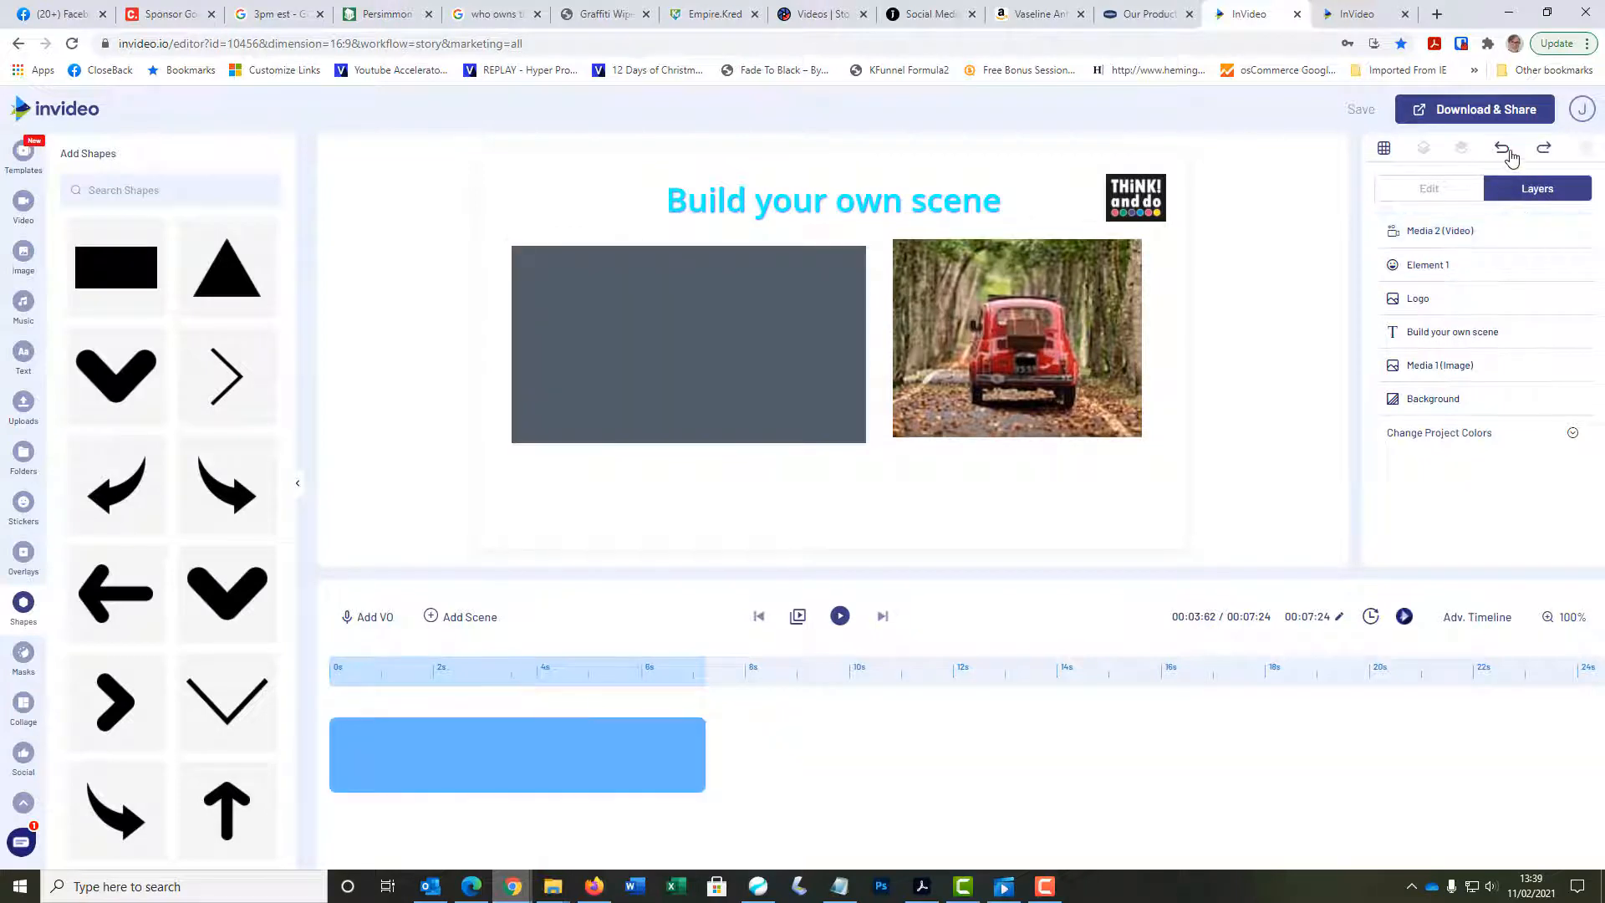
{"action": "left_click", "coordinate": [939, 520]}
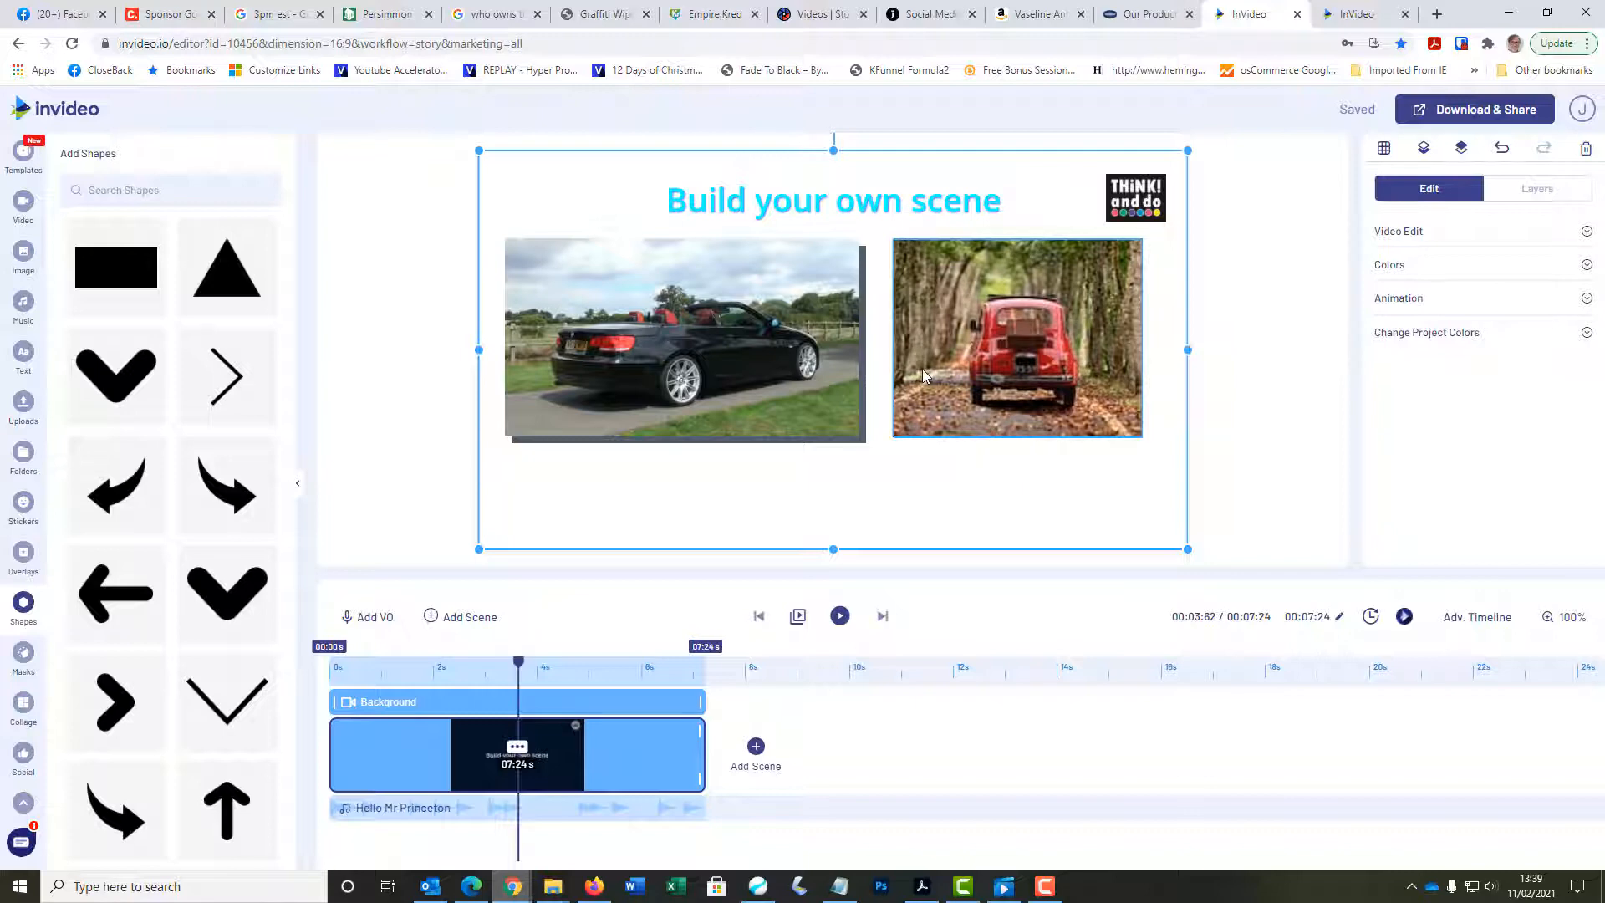
Step: Find the solid-outline landscape rectangle among the shapes and add it to the scene
{"action": "scroll", "coordinate": [185, 276], "scroll_direction": "down", "scroll_amount": 5}
{"action": "scroll", "coordinate": [186, 276], "scroll_direction": "down", "scroll_amount": 5}
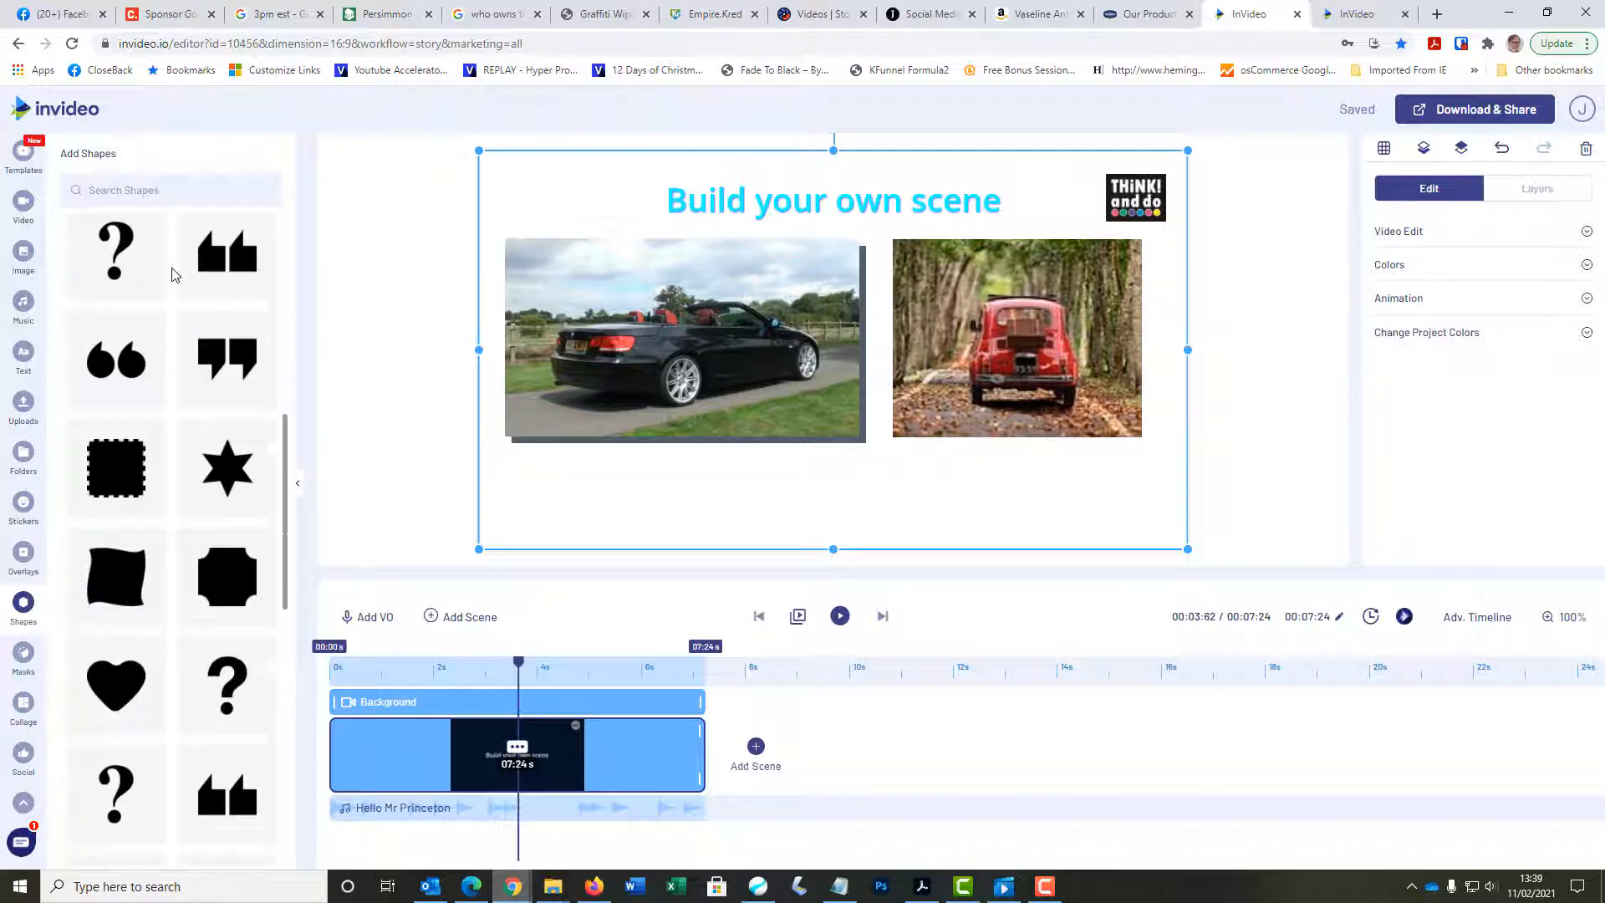
{"action": "scroll", "coordinate": [50, 393], "scroll_direction": "down", "scroll_amount": 1}
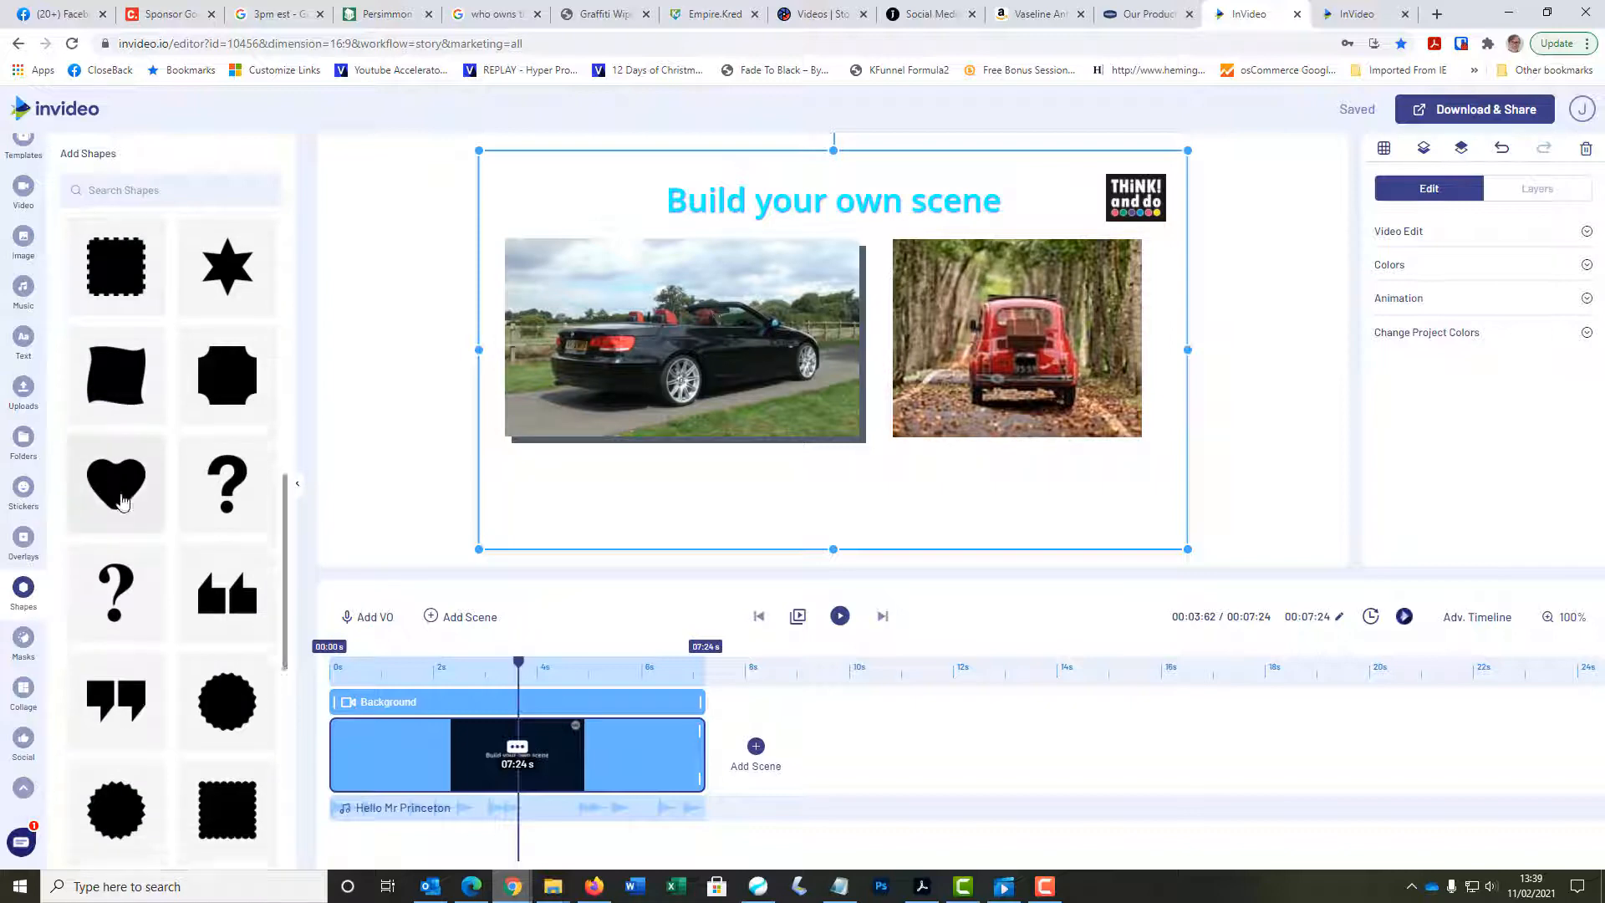
{"action": "scroll", "coordinate": [134, 483], "scroll_direction": "down", "scroll_amount": 10}
{"action": "scroll", "coordinate": [134, 483], "scroll_direction": "down", "scroll_amount": 15}
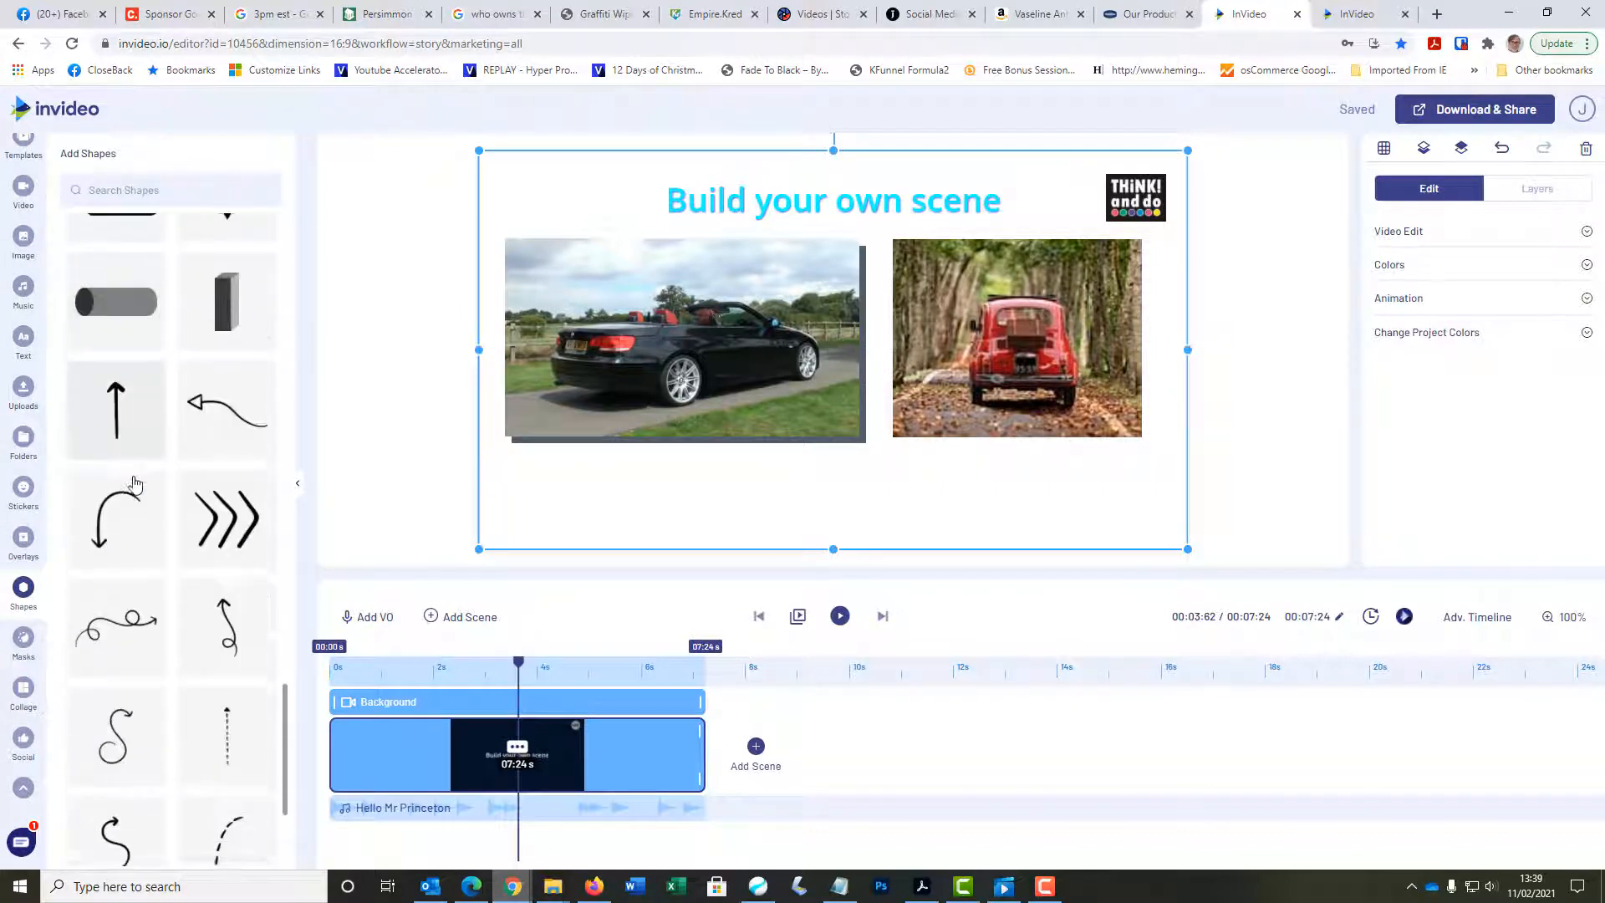
{"action": "scroll", "coordinate": [105, 412], "scroll_direction": "down", "scroll_amount": 15}
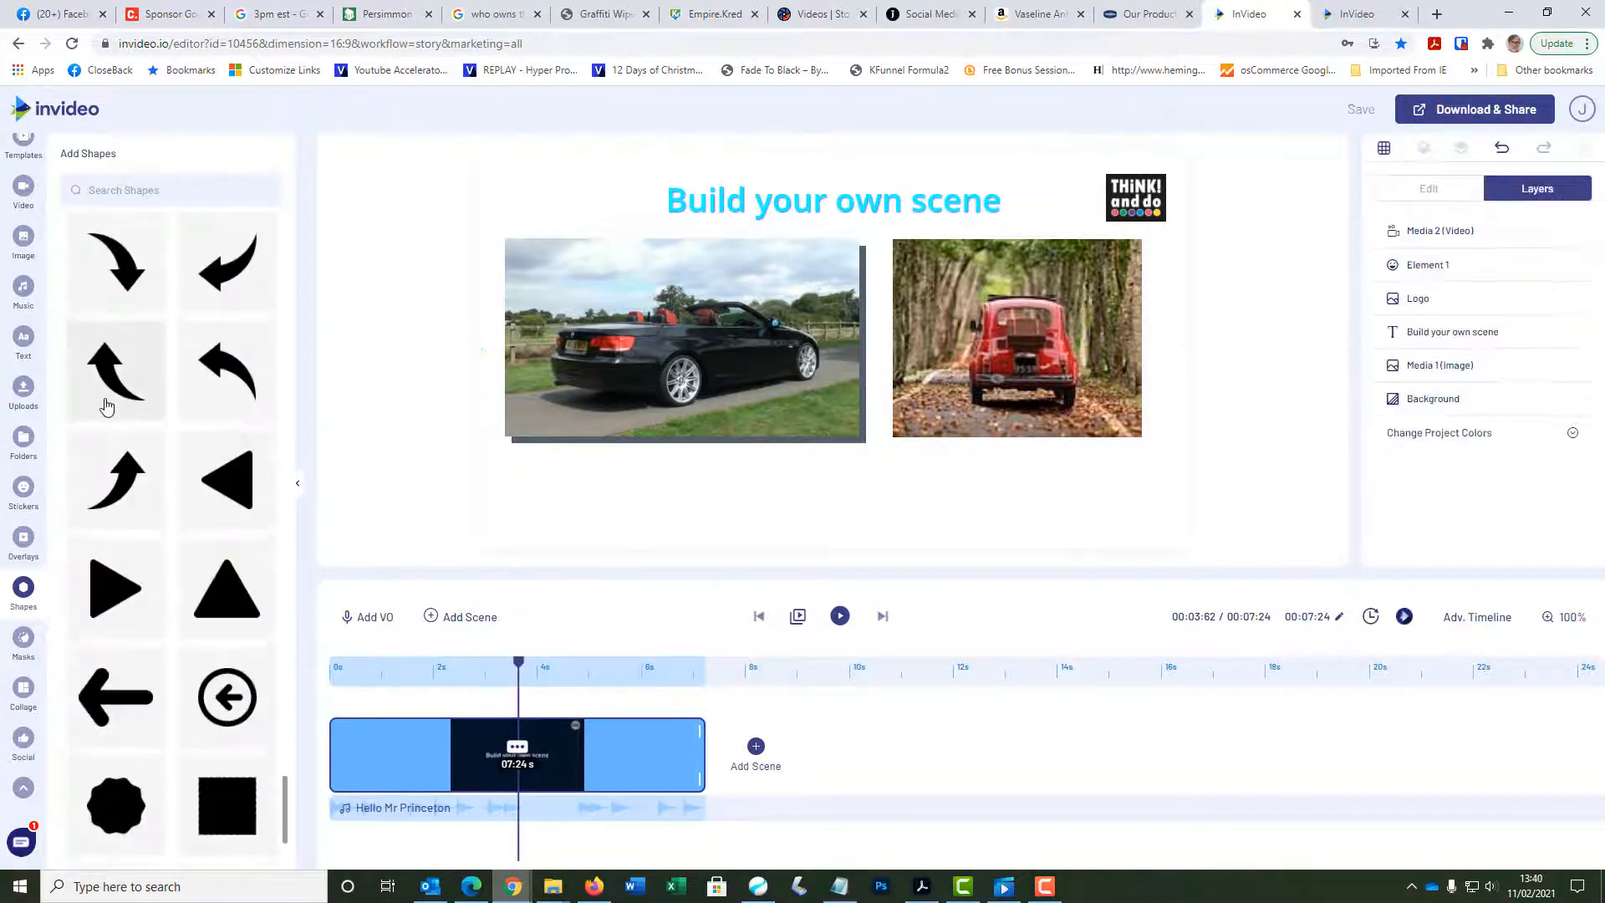
{"action": "scroll", "coordinate": [125, 418], "scroll_direction": "down", "scroll_amount": 15}
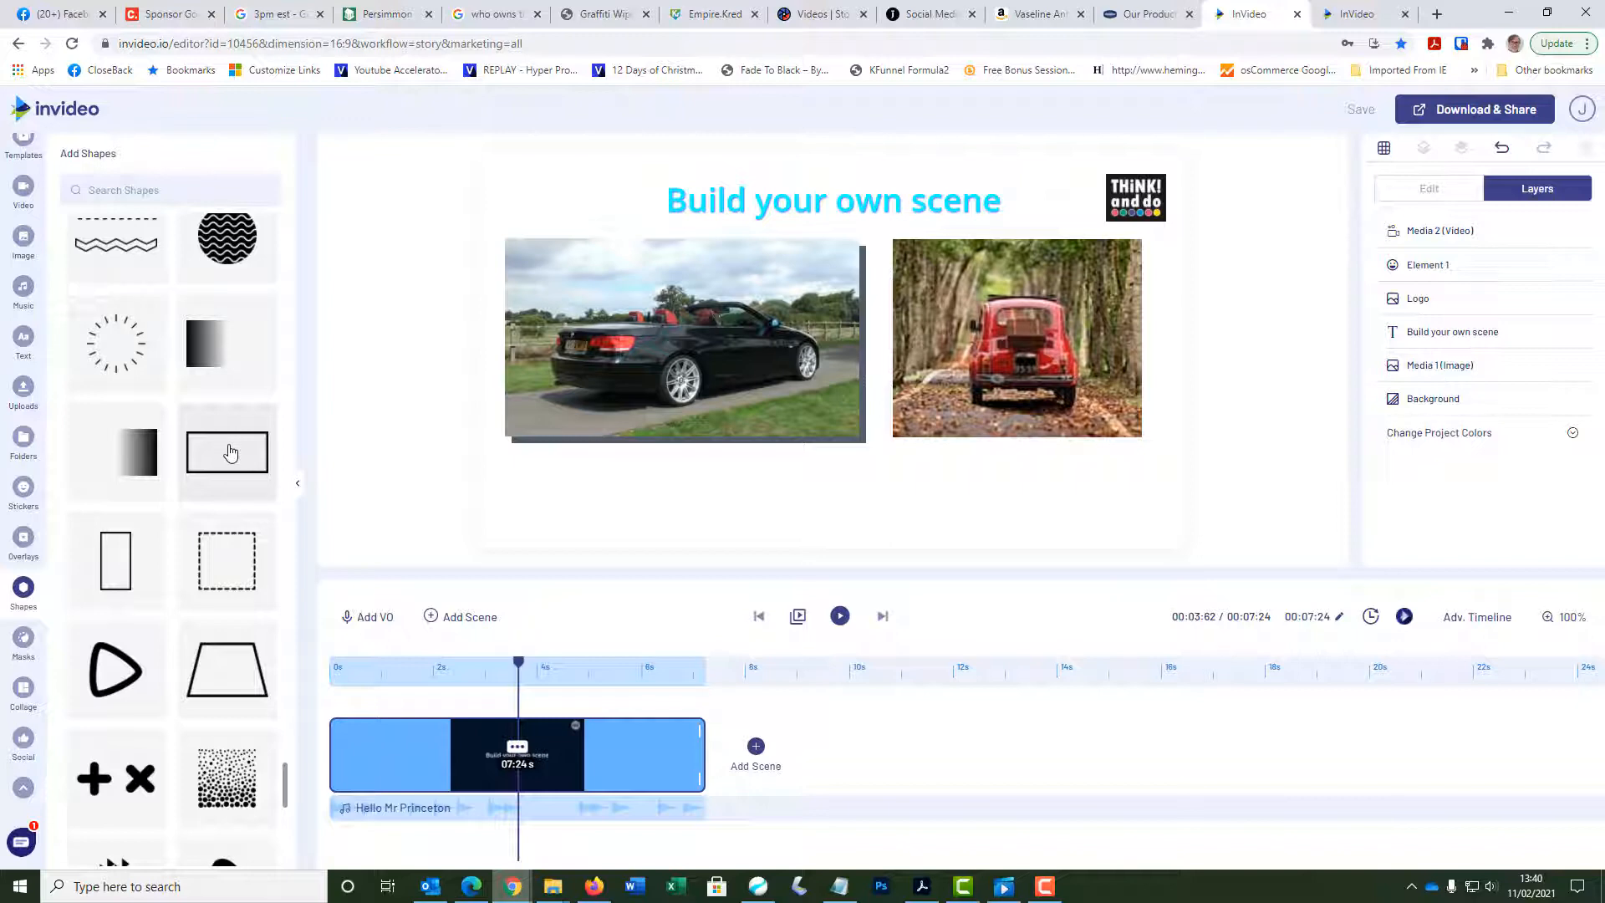
{"action": "left_click", "coordinate": [231, 452]}
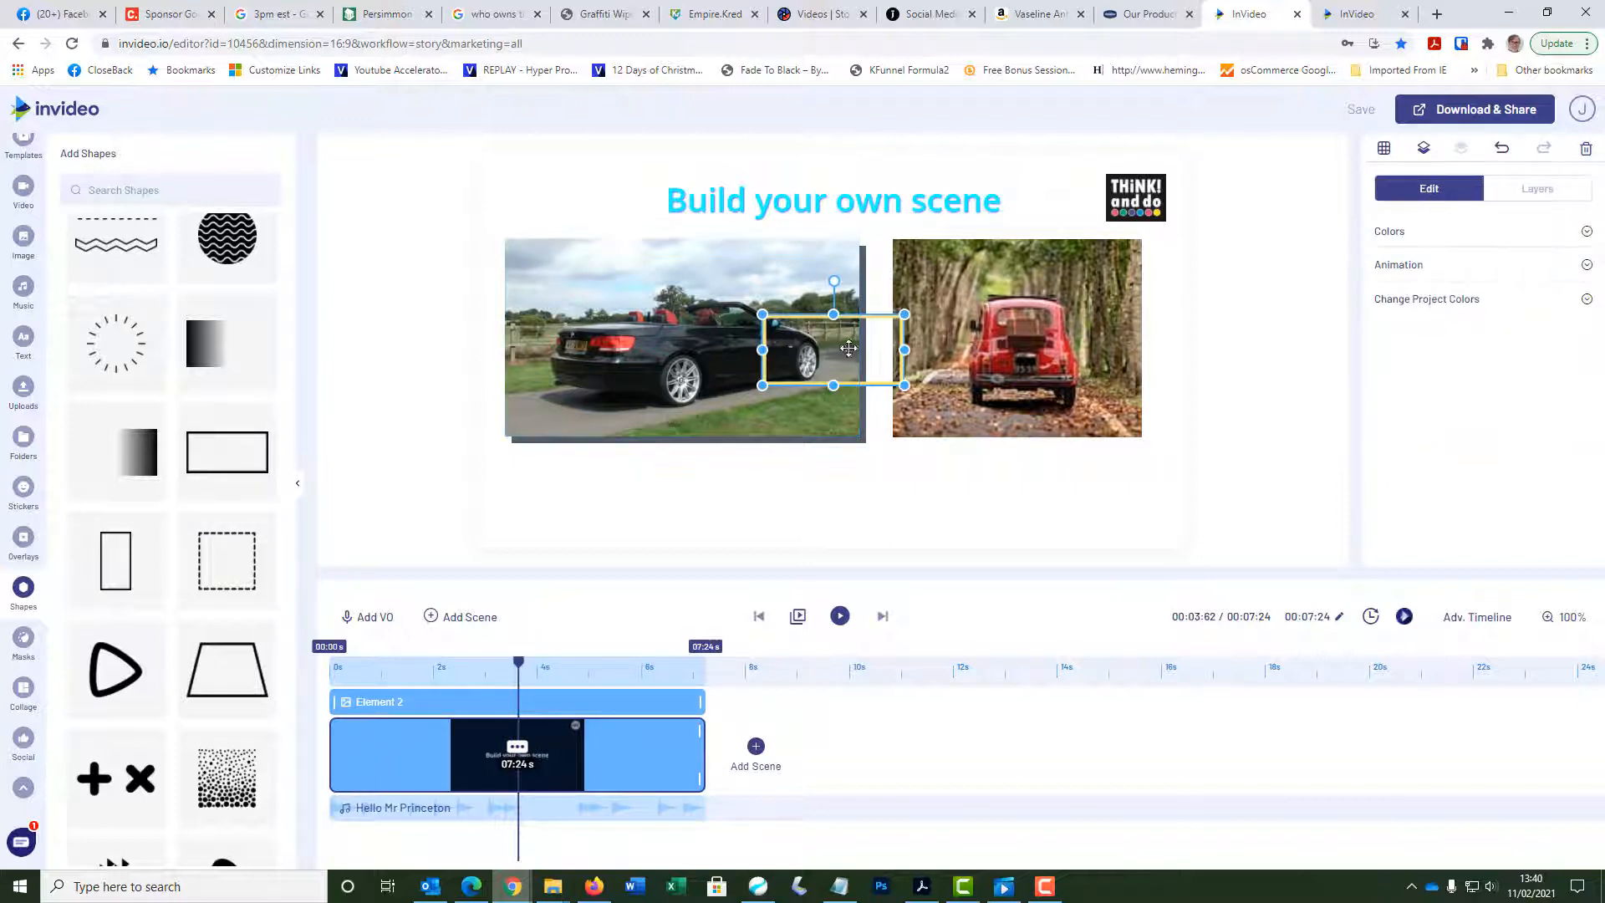
Step: Move the outlined rectangle onto the red car image and stretch it to frame the whole picture
{"action": "left_click_drag", "start_coordinate": [881, 359], "coordinate": [1118, 398]}
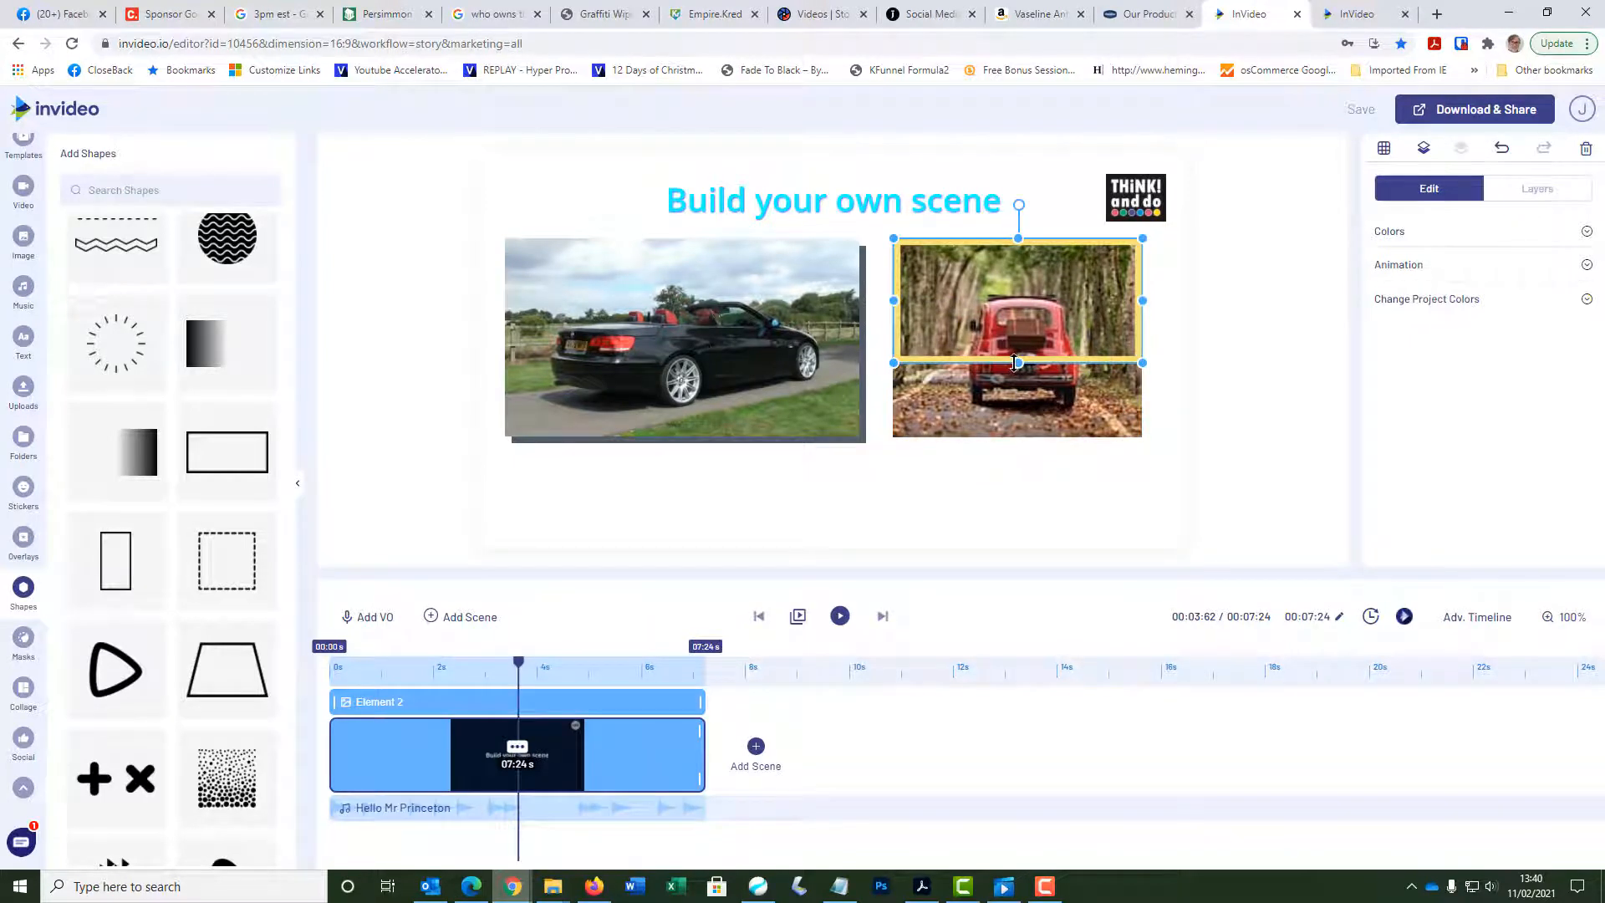
{"action": "mouse_move", "coordinate": [1018, 362]}
{"action": "left_mouse_down"}
{"action": "mouse_move", "coordinate": [1026, 423]}
{"action": "mouse_move", "coordinate": [1013, 365]}
{"action": "left_mouse_up"}
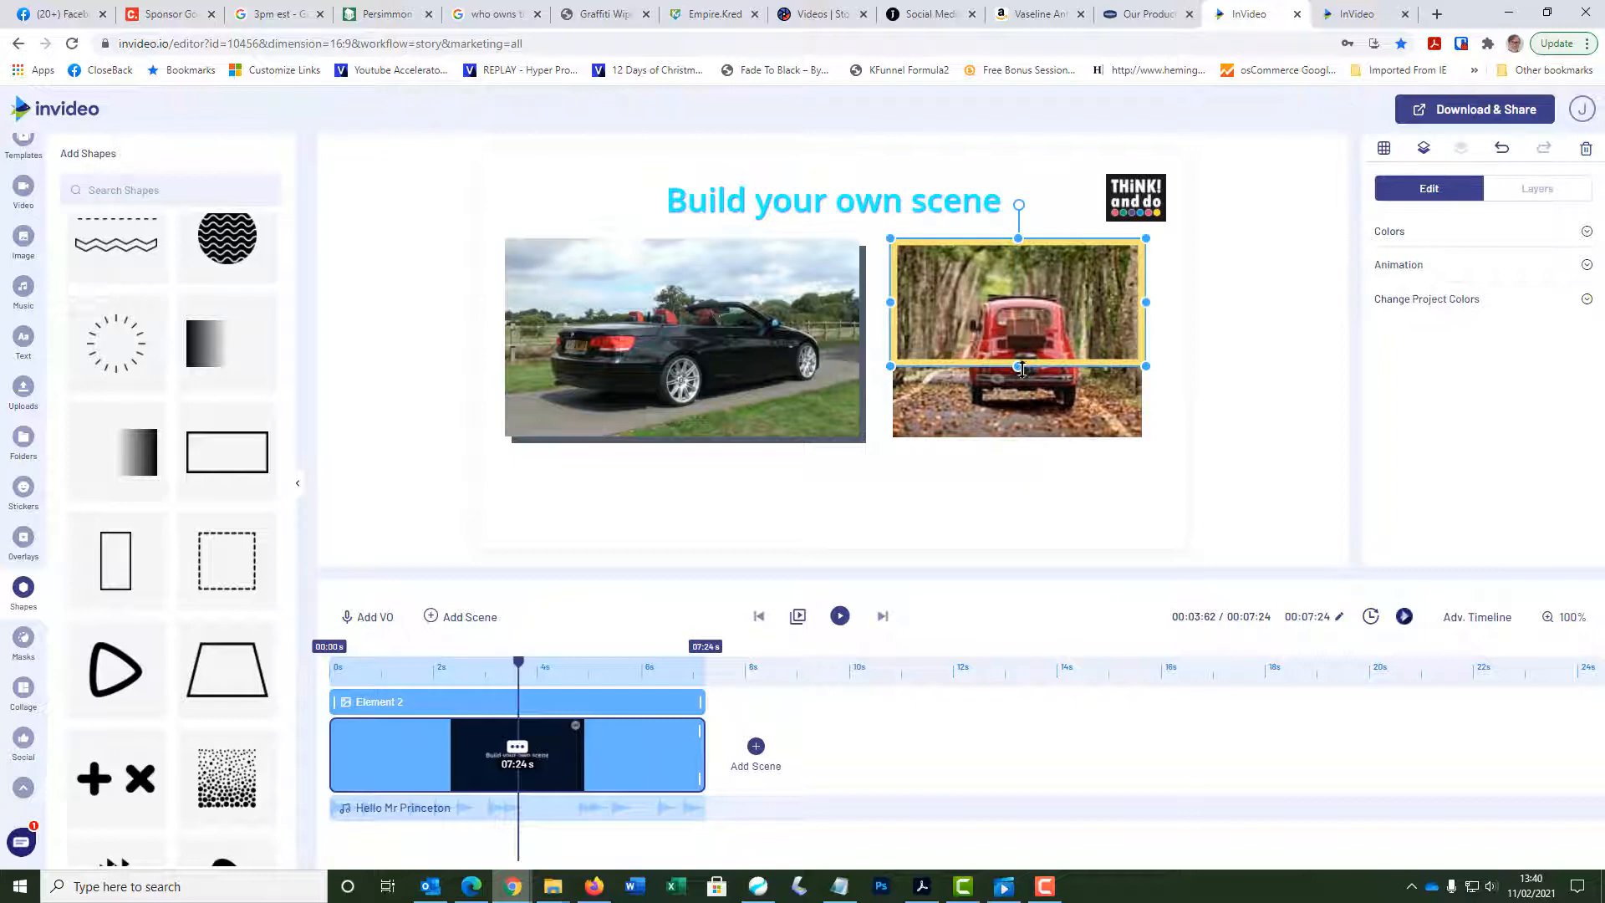
{"action": "left_click_drag", "start_coordinate": [1018, 367], "coordinate": [1025, 439]}
{"action": "left_click", "coordinate": [971, 522]}
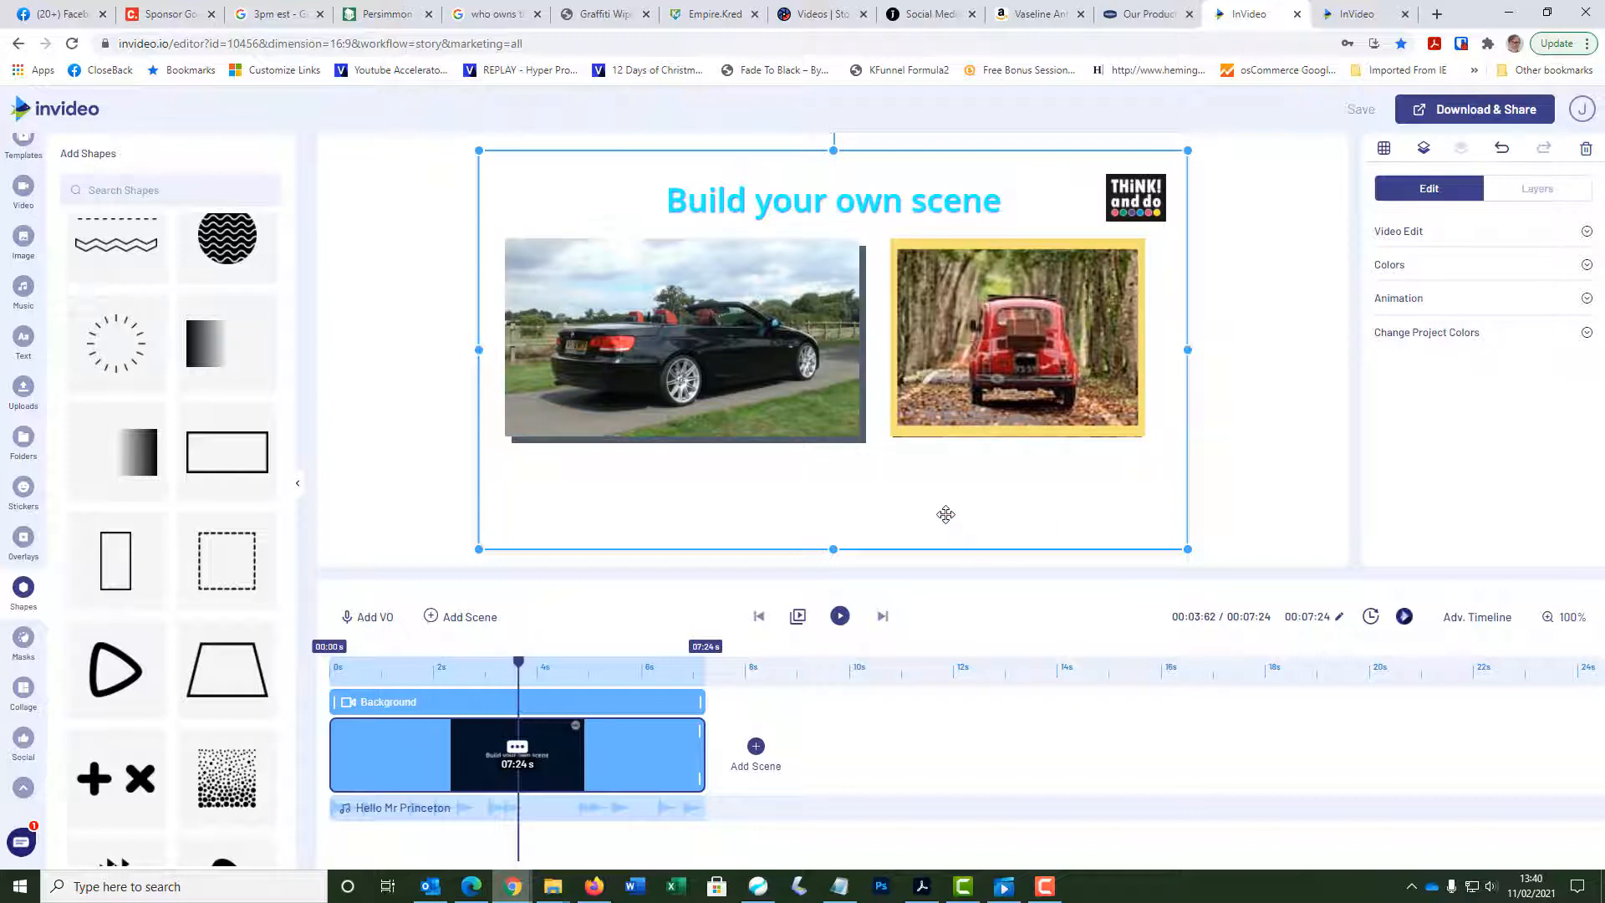
{"action": "left_click", "coordinate": [1019, 445]}
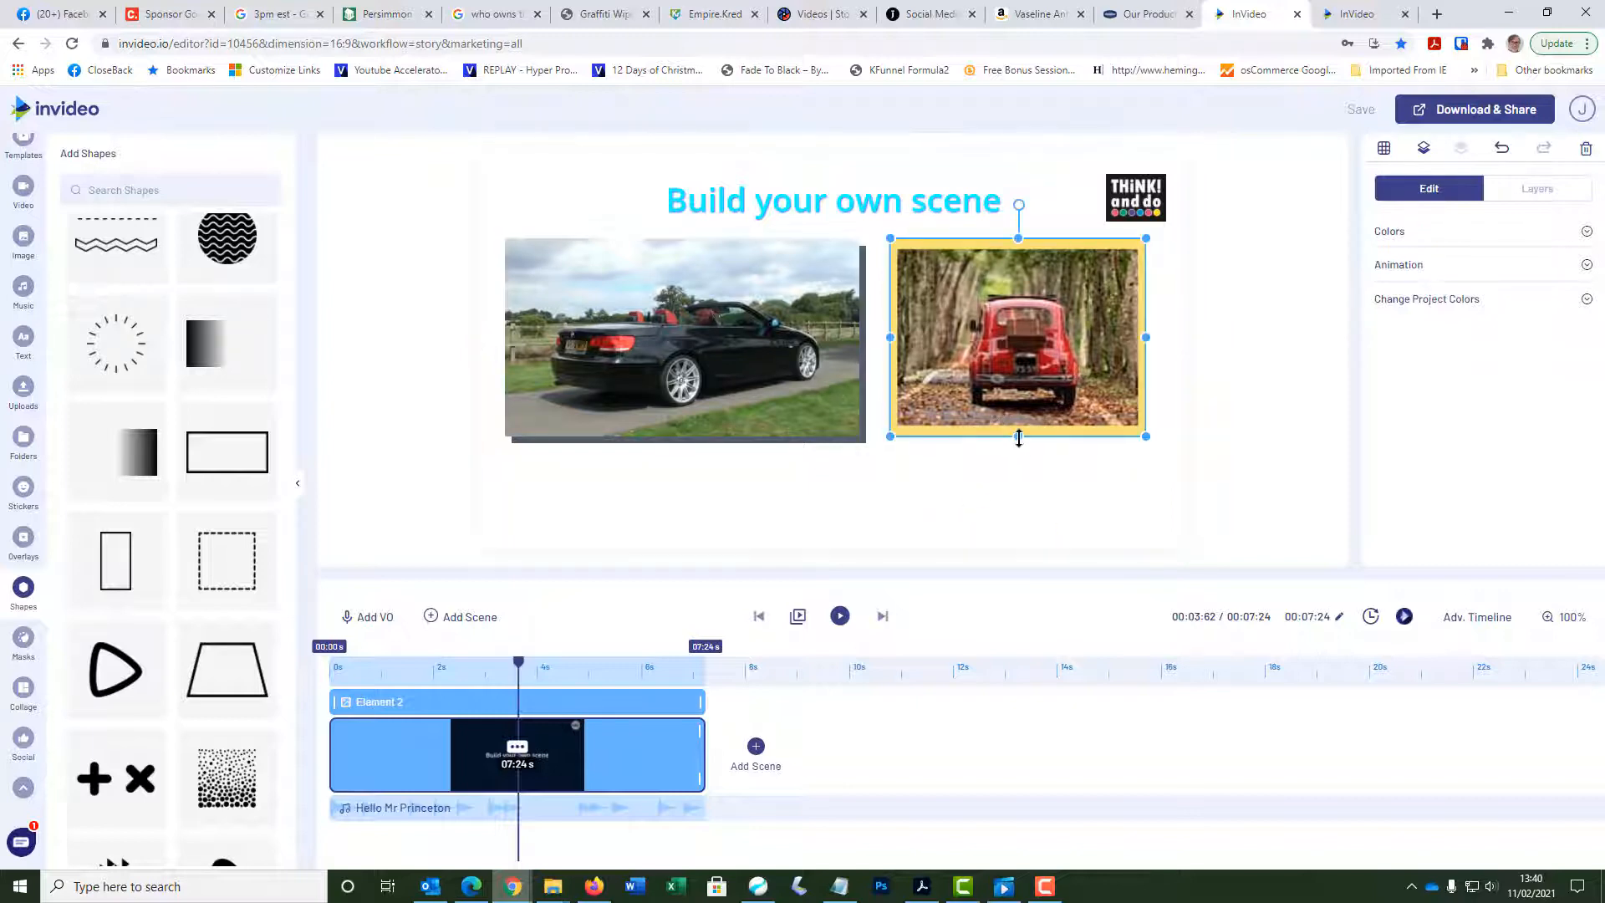
{"action": "left_click", "coordinate": [985, 482]}
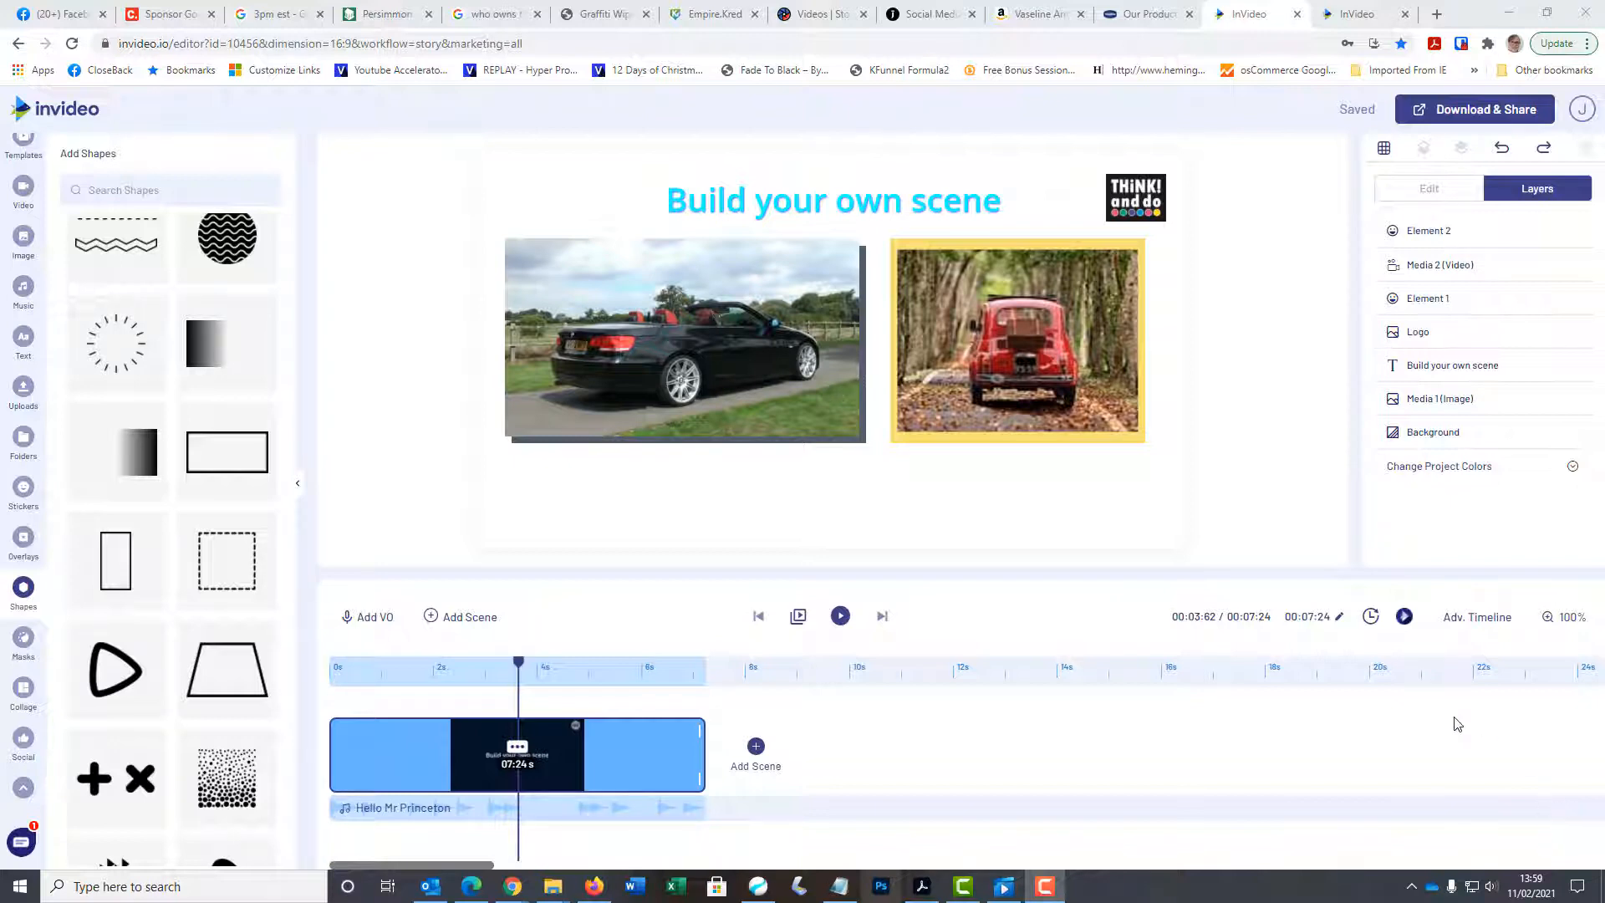
Step: Rotate the convertible video to -20° and tilt its shadow rectangle to match
{"action": "left_click", "coordinate": [736, 332]}
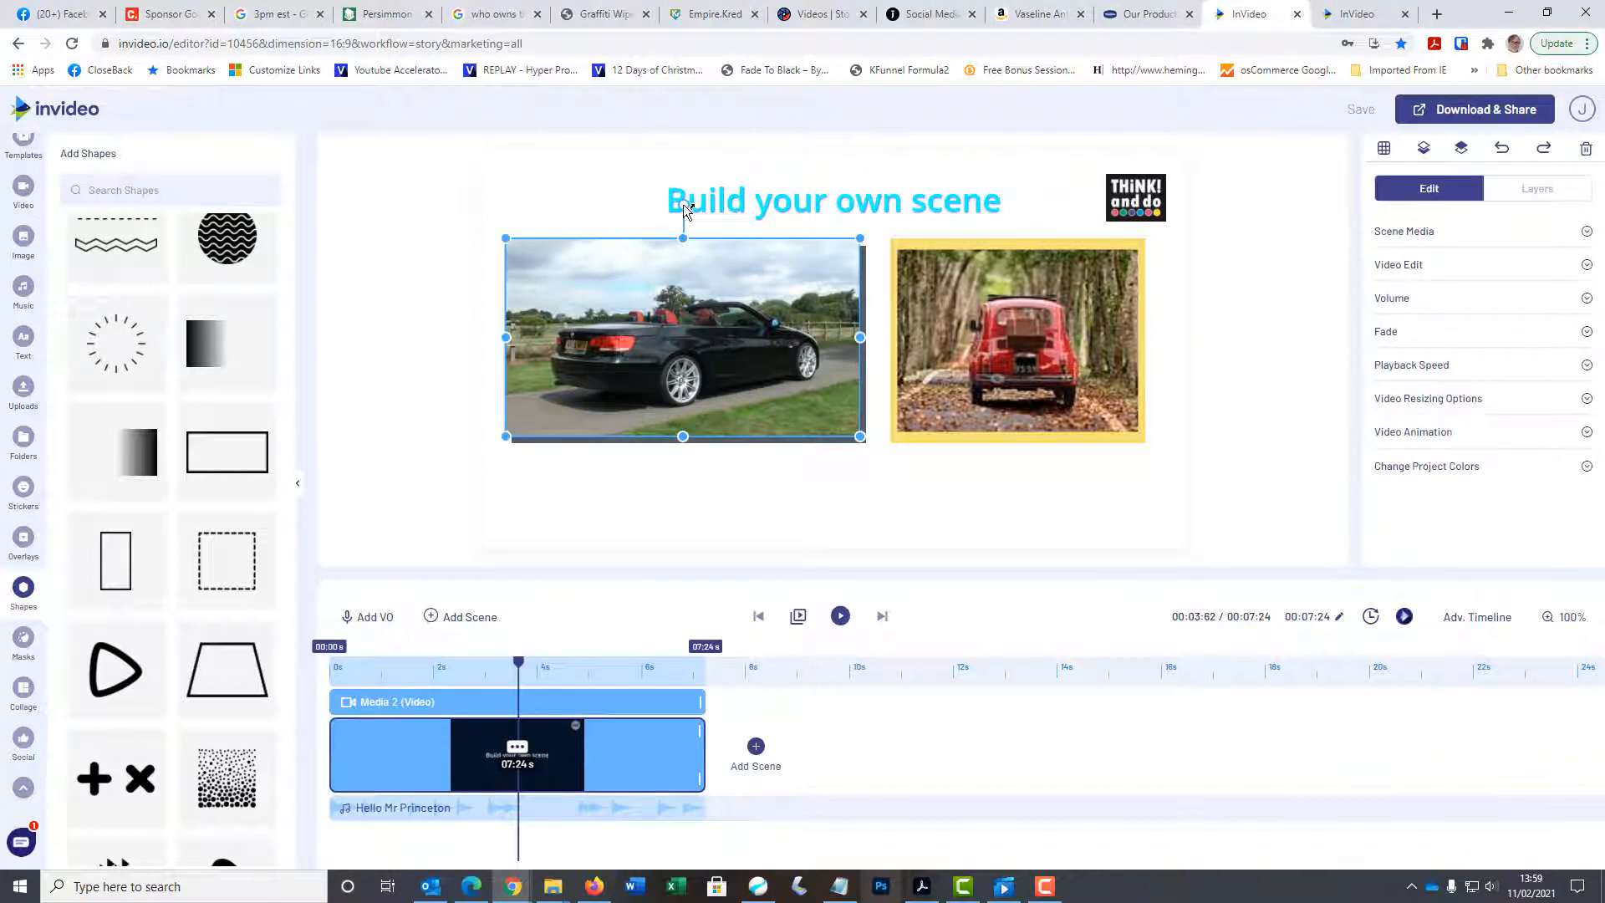
{"action": "left_click_drag", "start_coordinate": [683, 209], "coordinate": [651, 207]}
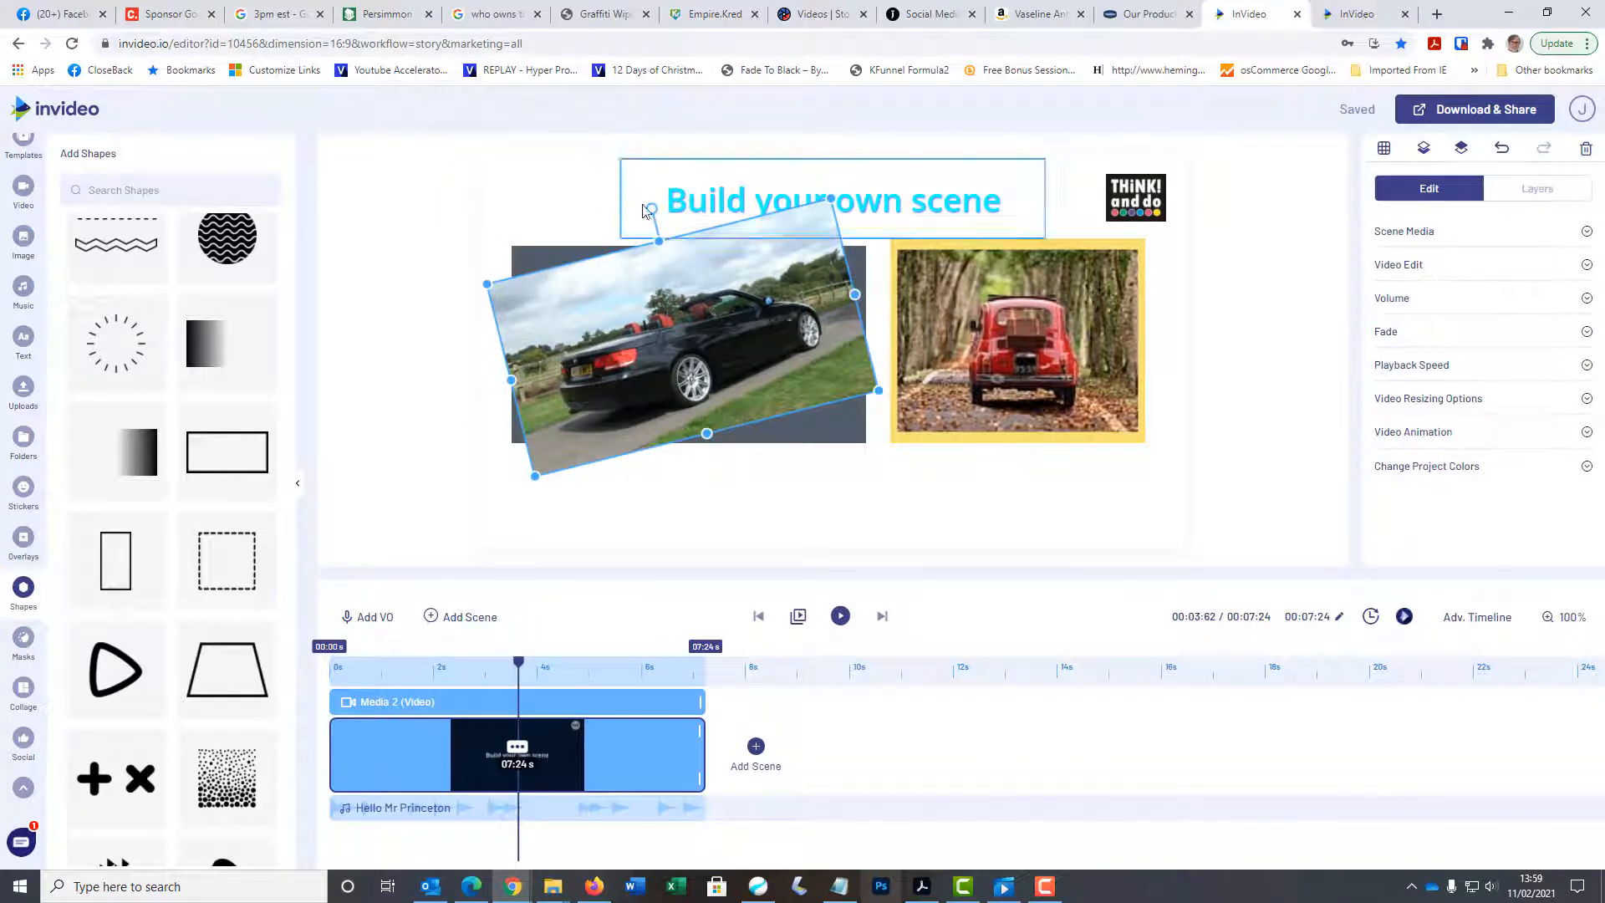
{"action": "left_click_drag", "start_coordinate": [650, 211], "coordinate": [653, 268]}
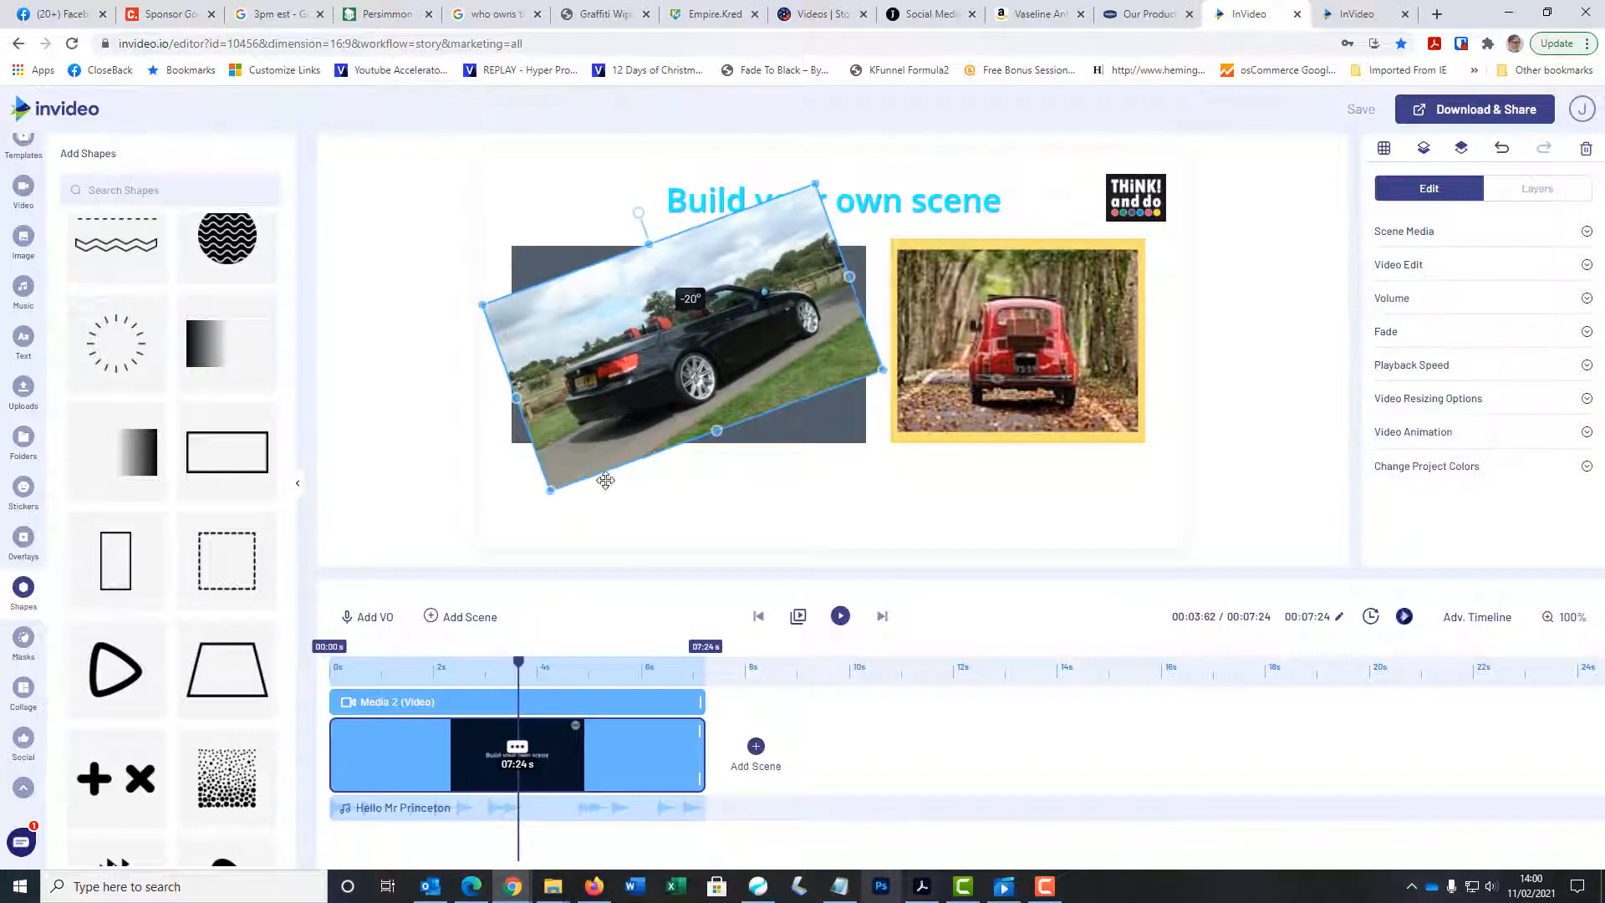
{"action": "left_click", "coordinate": [840, 431]}
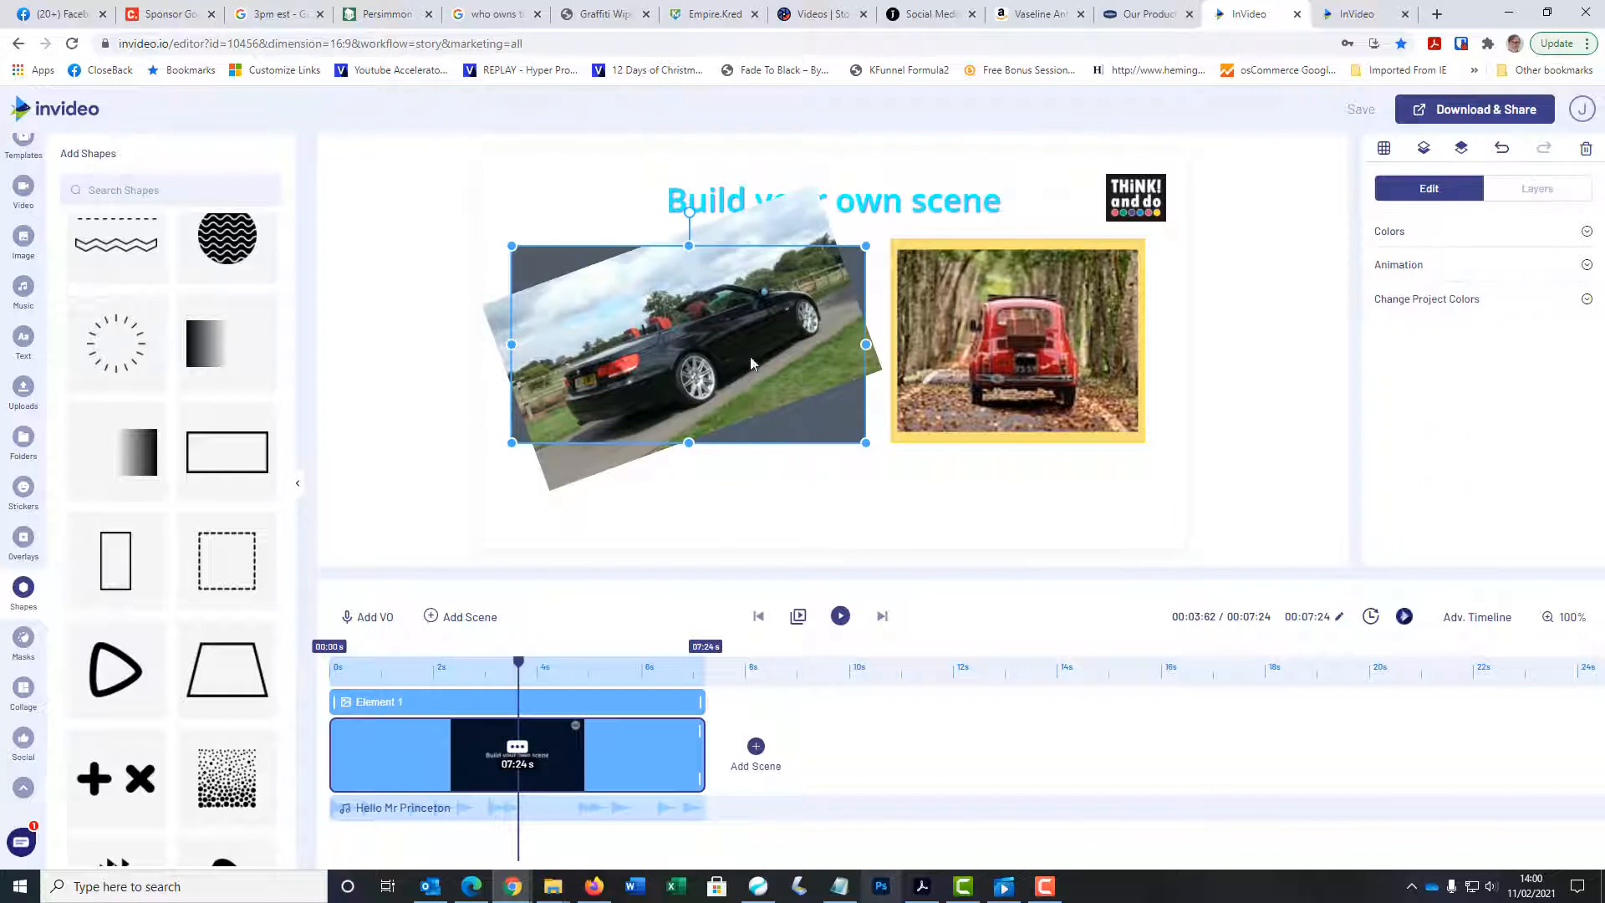
{"action": "left_click_drag", "start_coordinate": [691, 214], "coordinate": [640, 214]}
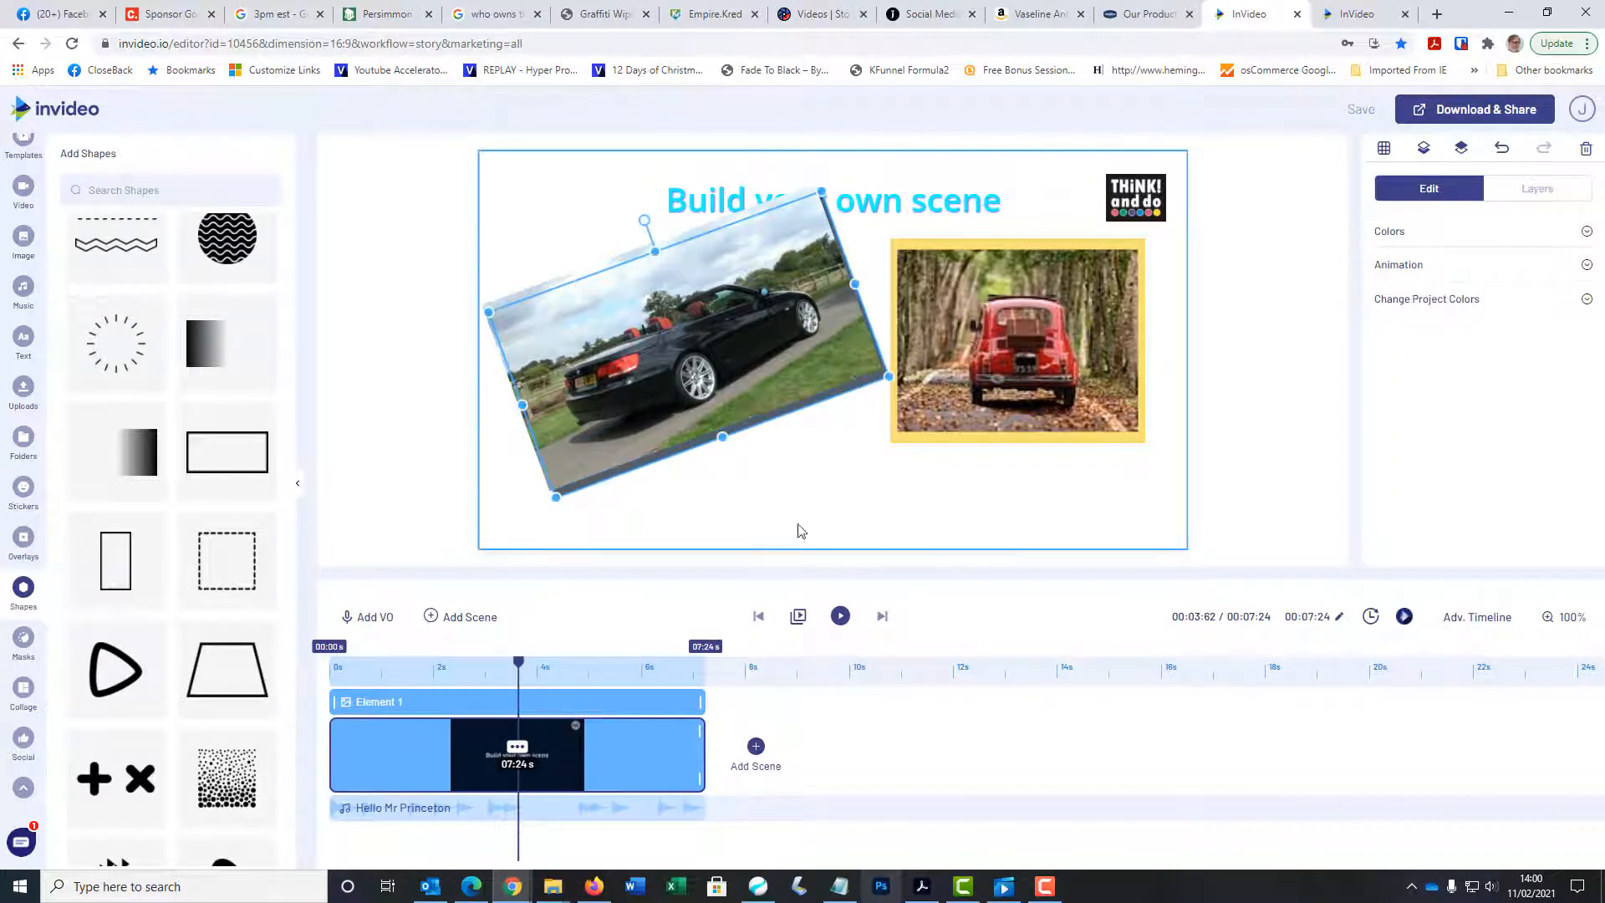
{"action": "left_click", "coordinate": [785, 476]}
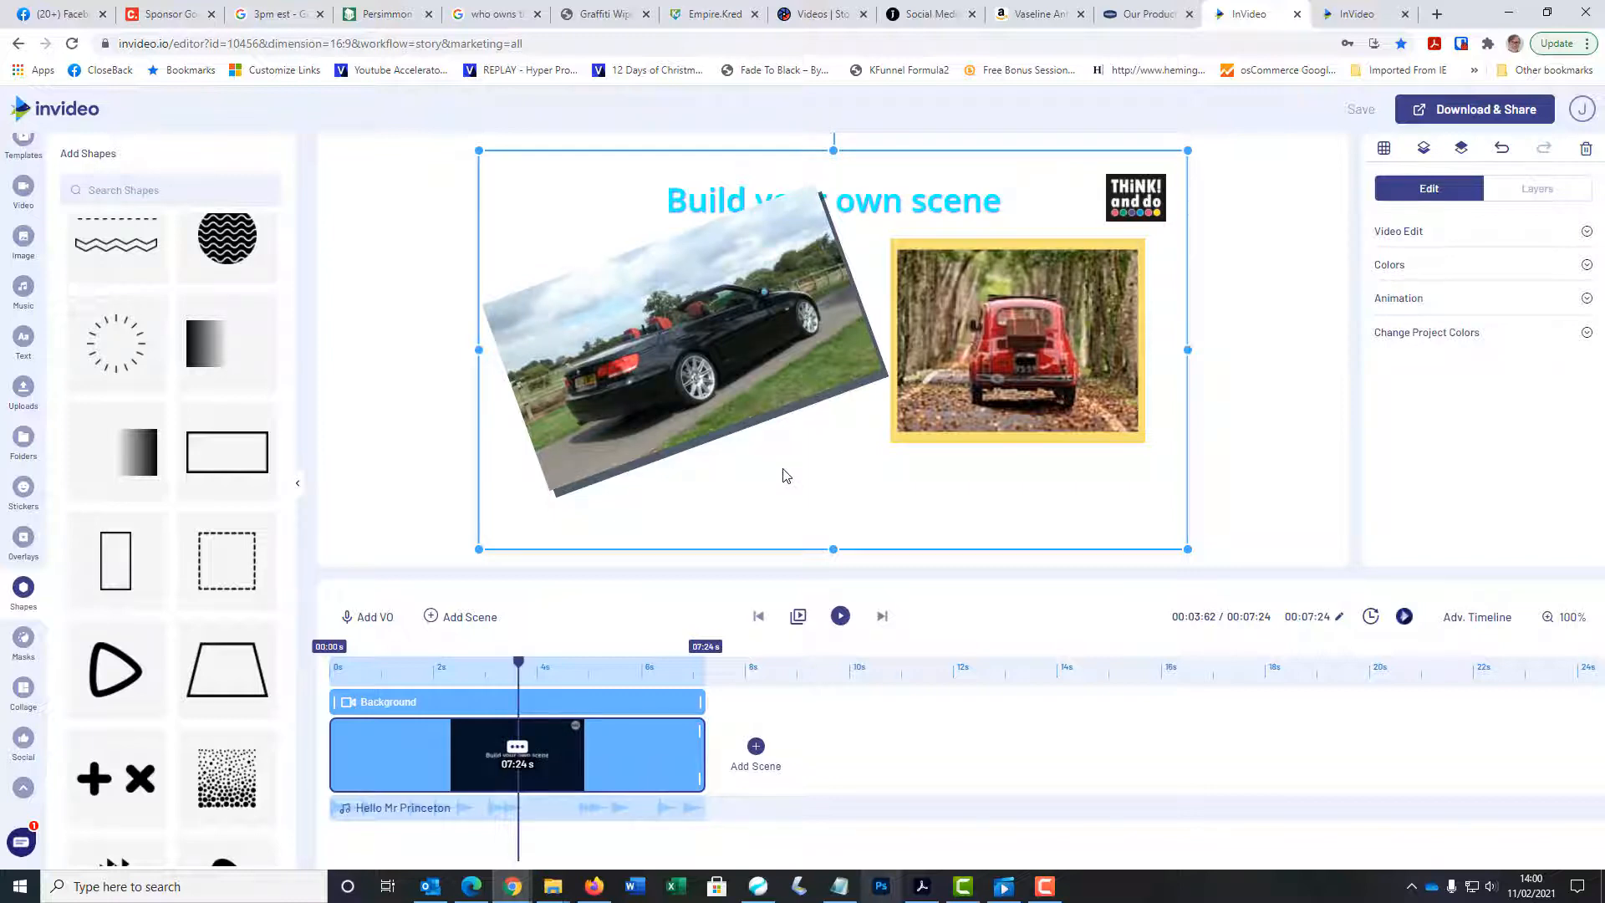
Step: Delete the yellow frame, the red car image, the convertible video and its shadow rectangle from the scene
{"action": "left_click", "coordinate": [1052, 351]}
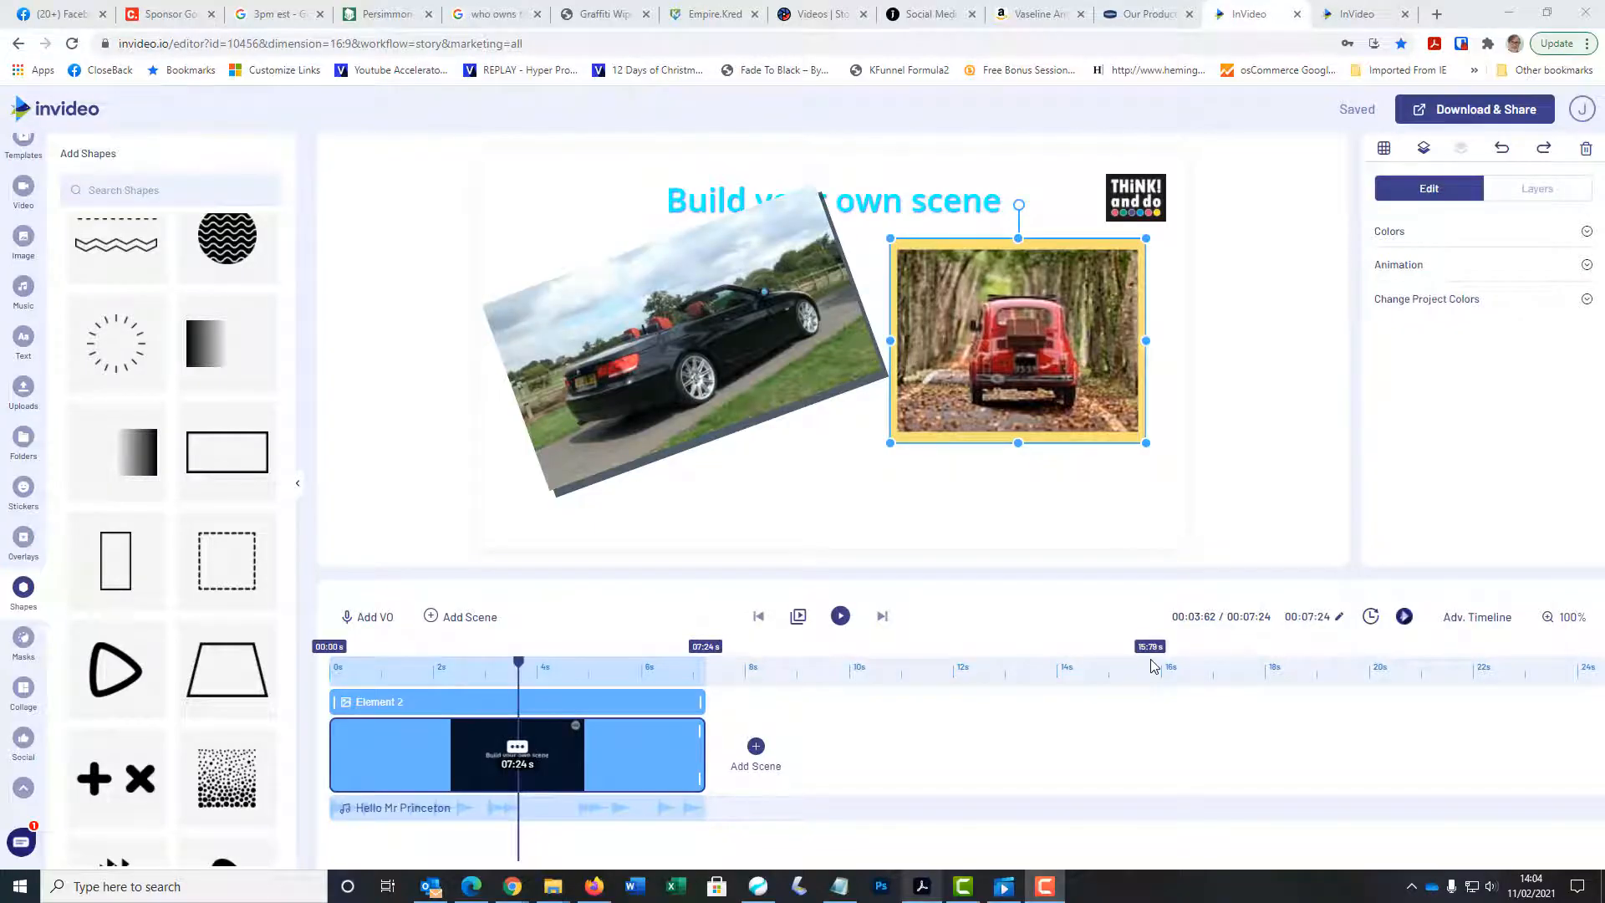
{"action": "left_click", "coordinate": [1067, 492]}
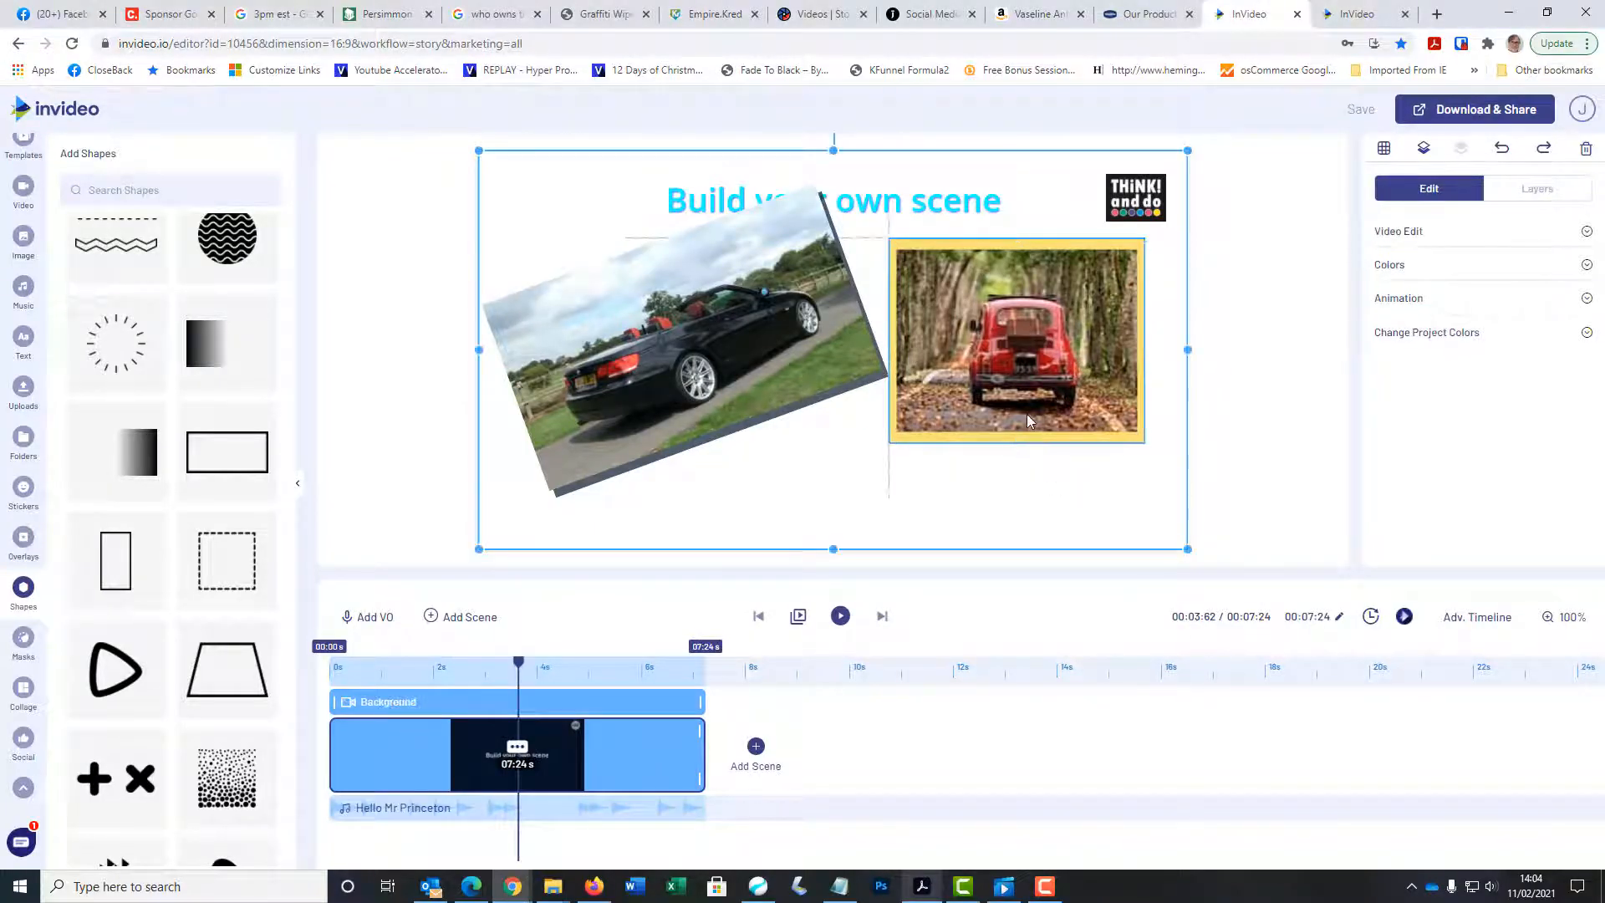
{"action": "left_click", "coordinate": [1025, 416]}
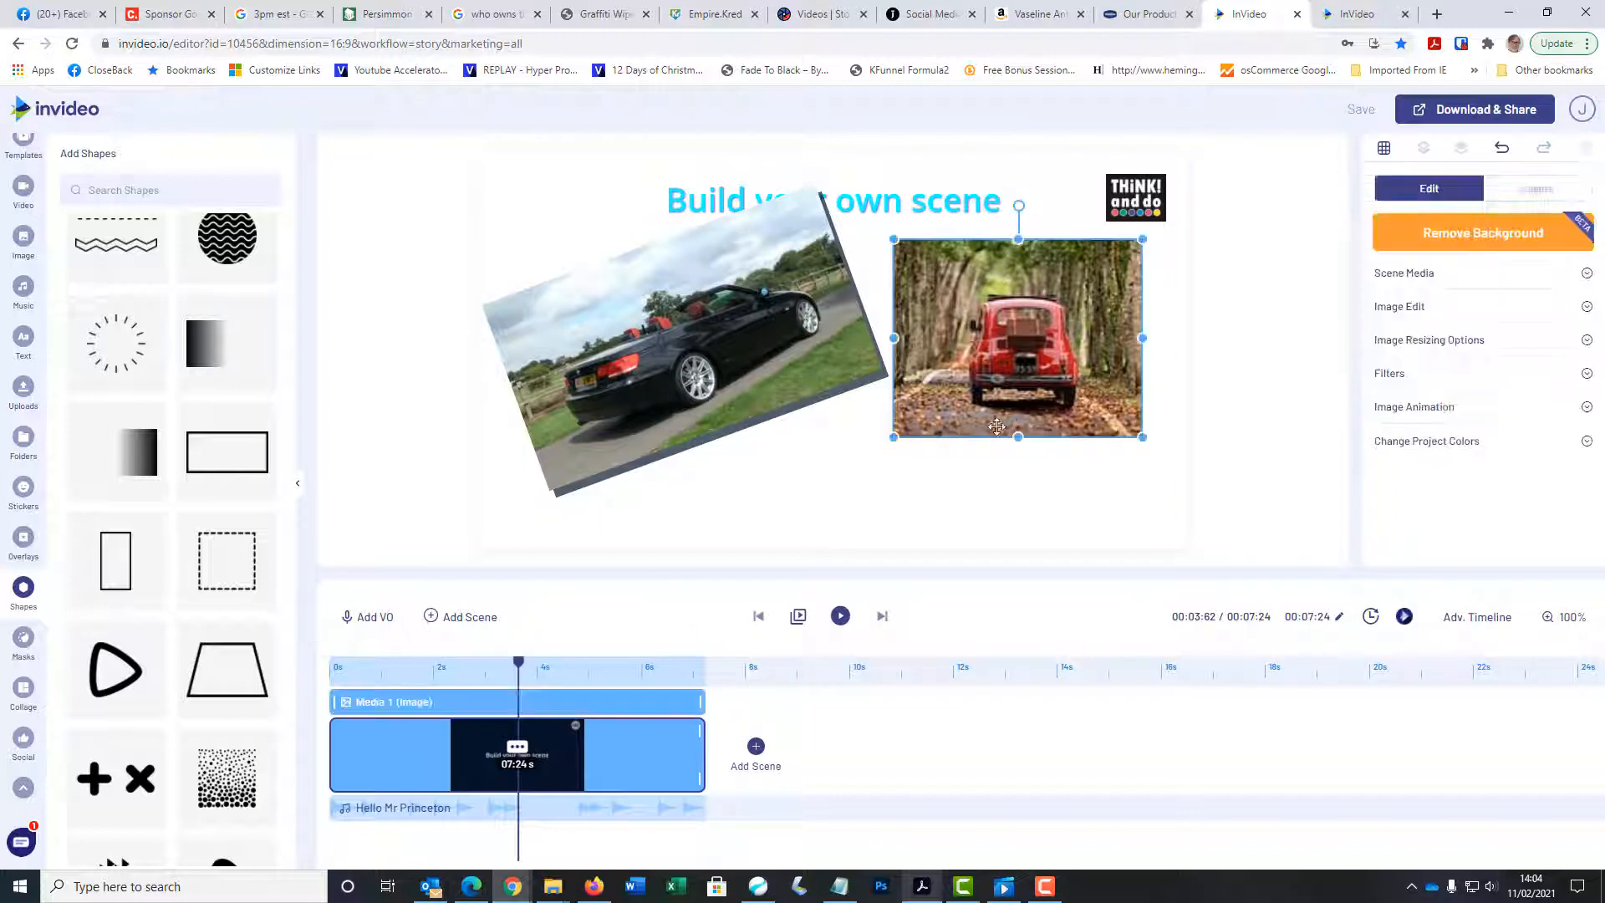
{"action": "key", "text": "Delete"}
{"action": "left_click", "coordinate": [739, 389]}
{"action": "key", "text": "Delete"}
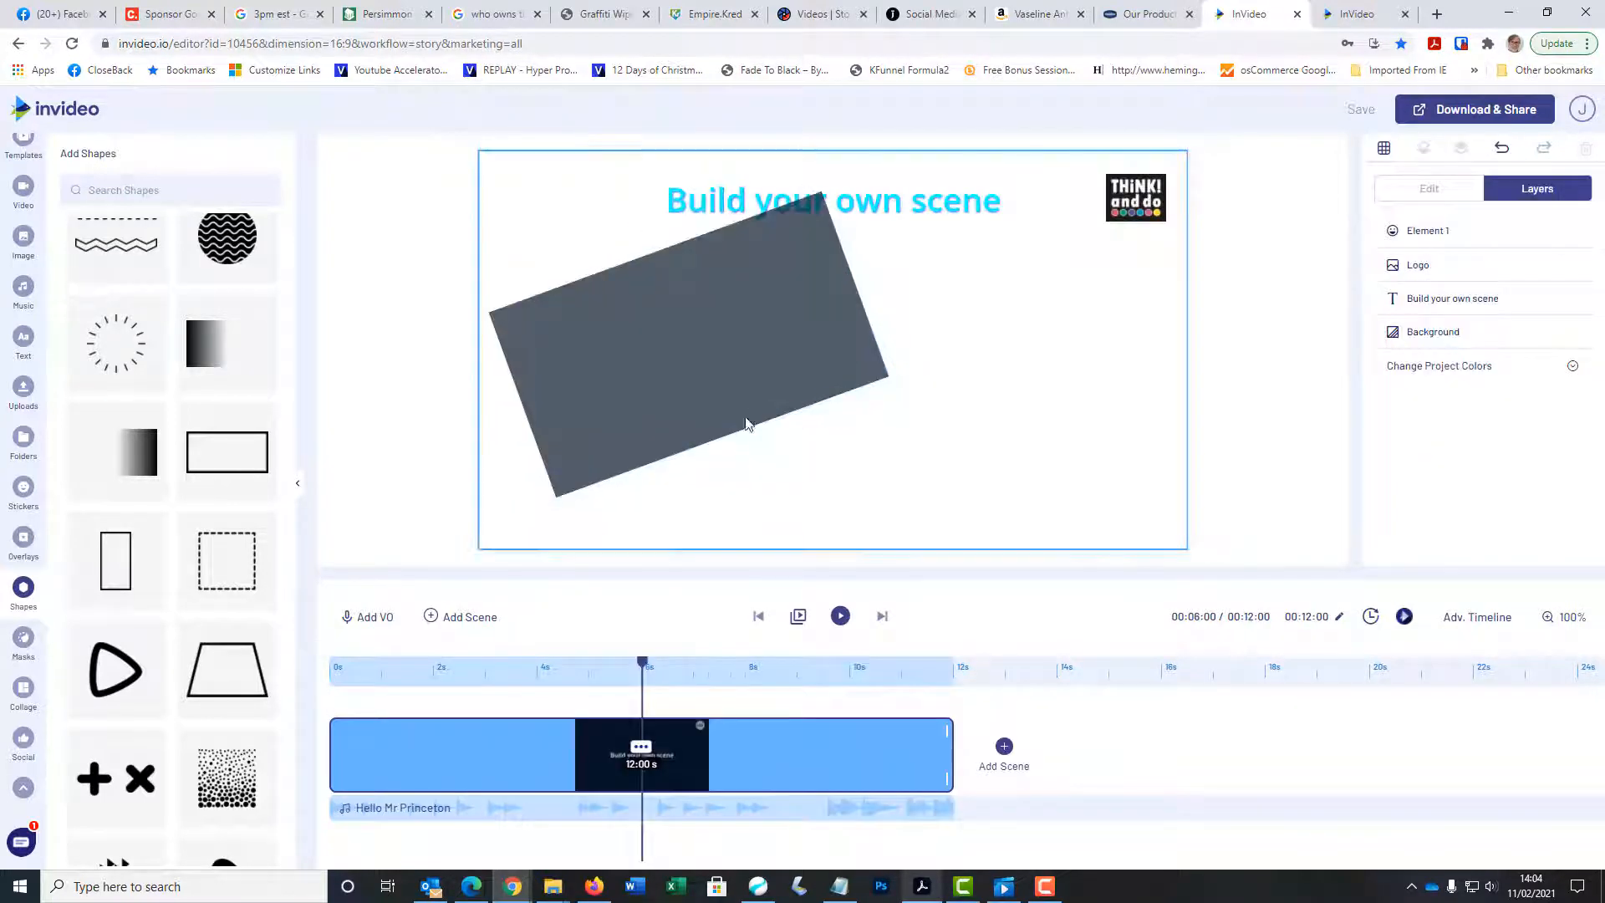
{"action": "left_click", "coordinate": [747, 424]}
{"action": "key", "text": "Delete"}
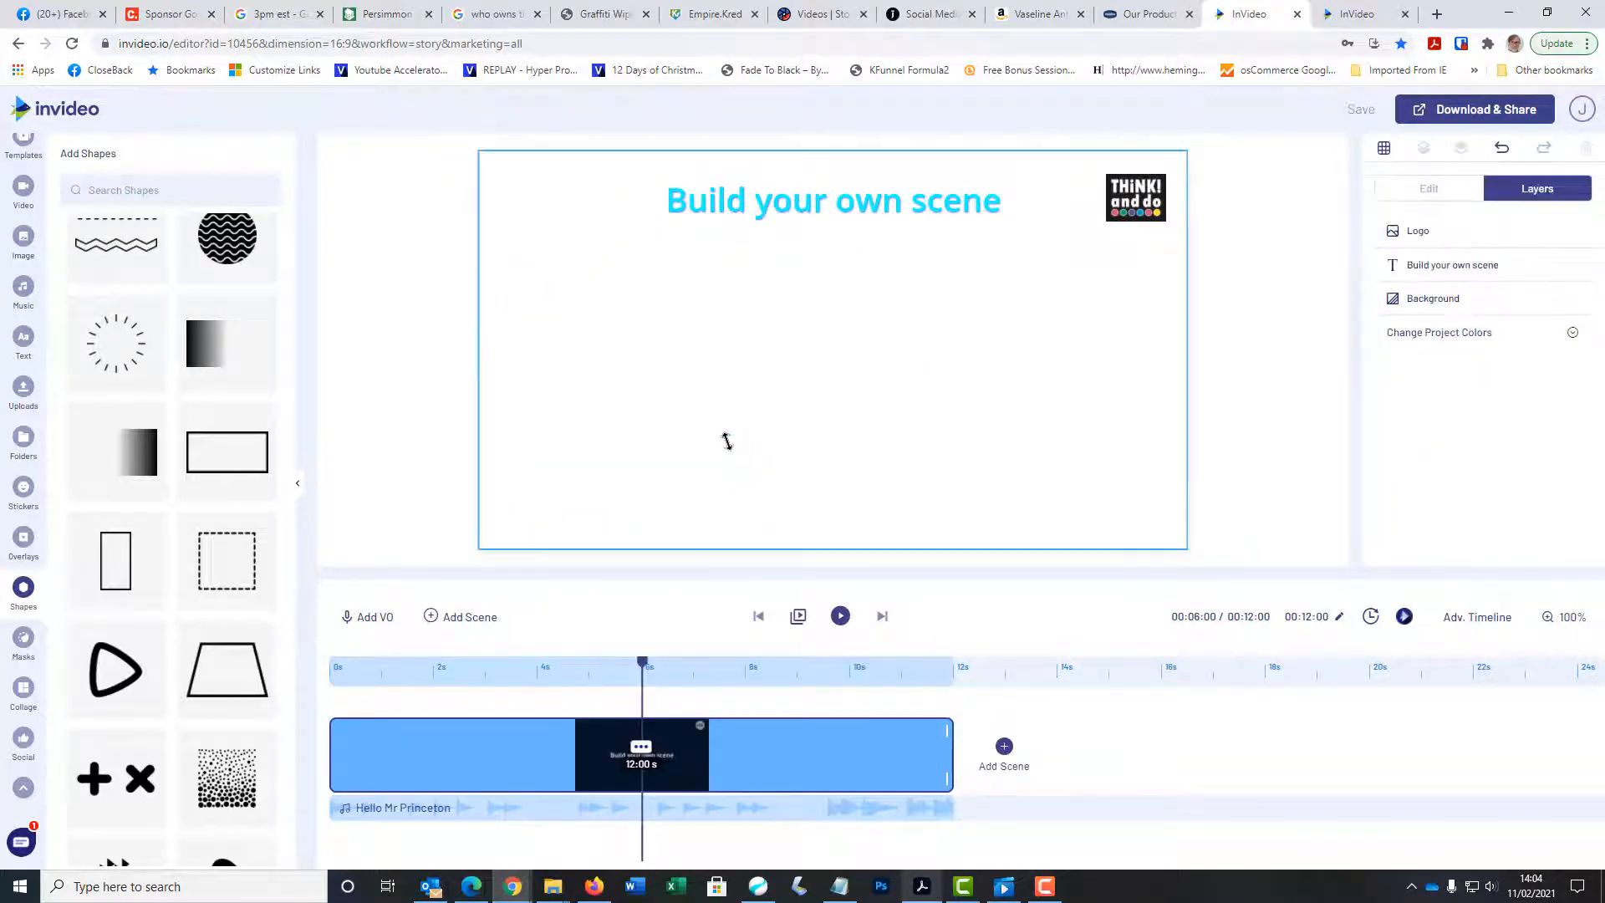
Step: Add a heading text box to the scene and colour its text with the red preset (#ff0000)
{"action": "left_click", "coordinate": [37, 323]}
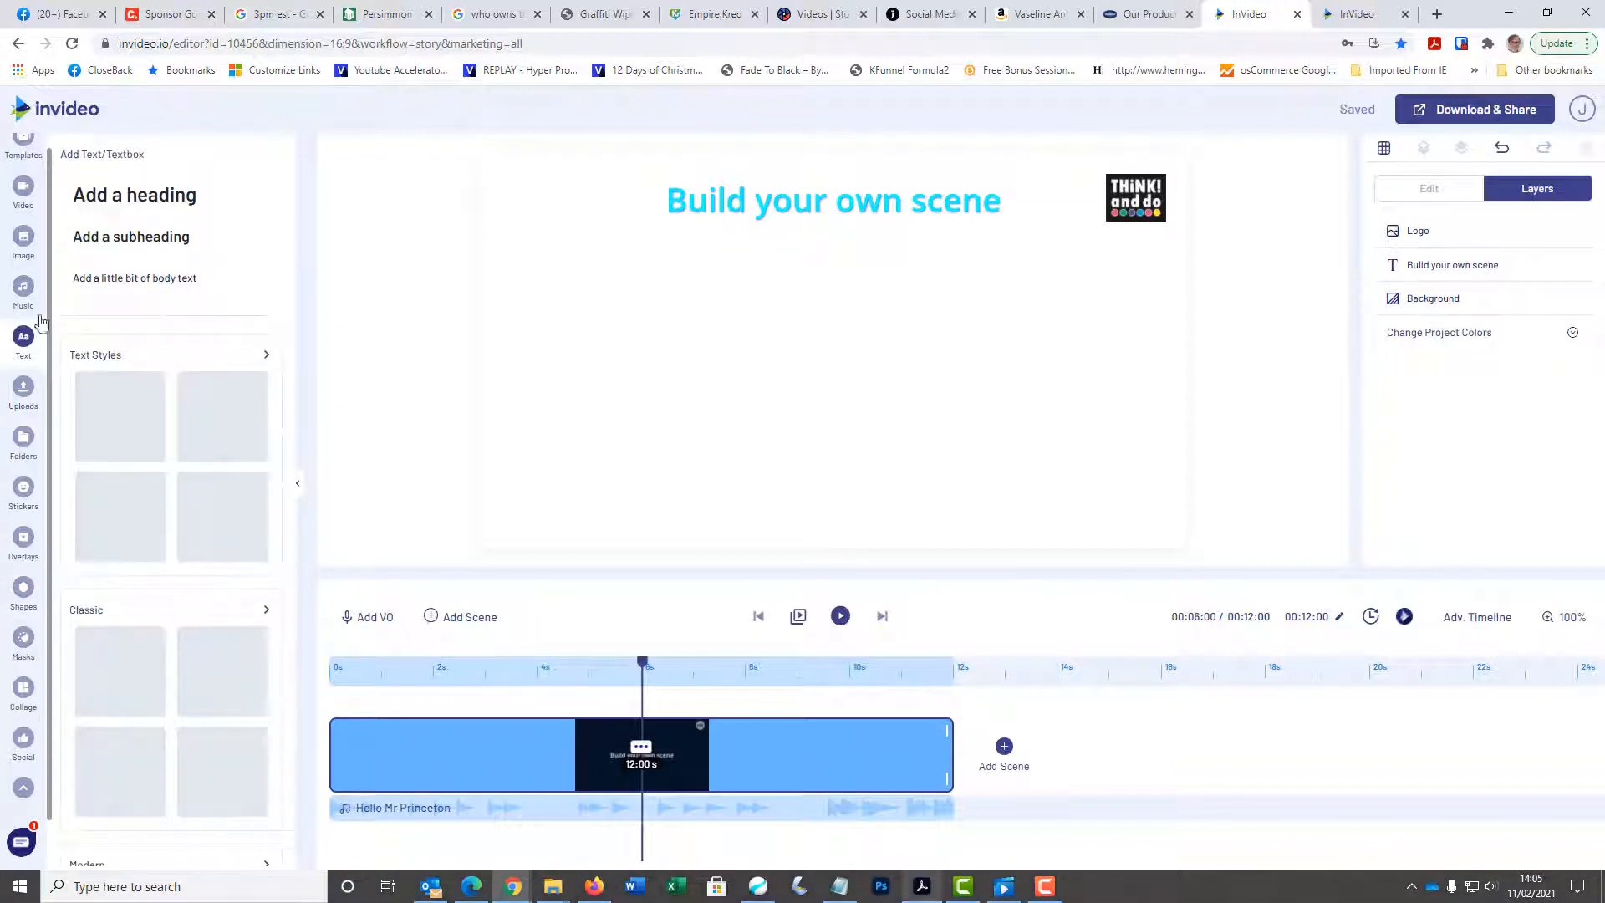
{"action": "left_click", "coordinate": [167, 207]}
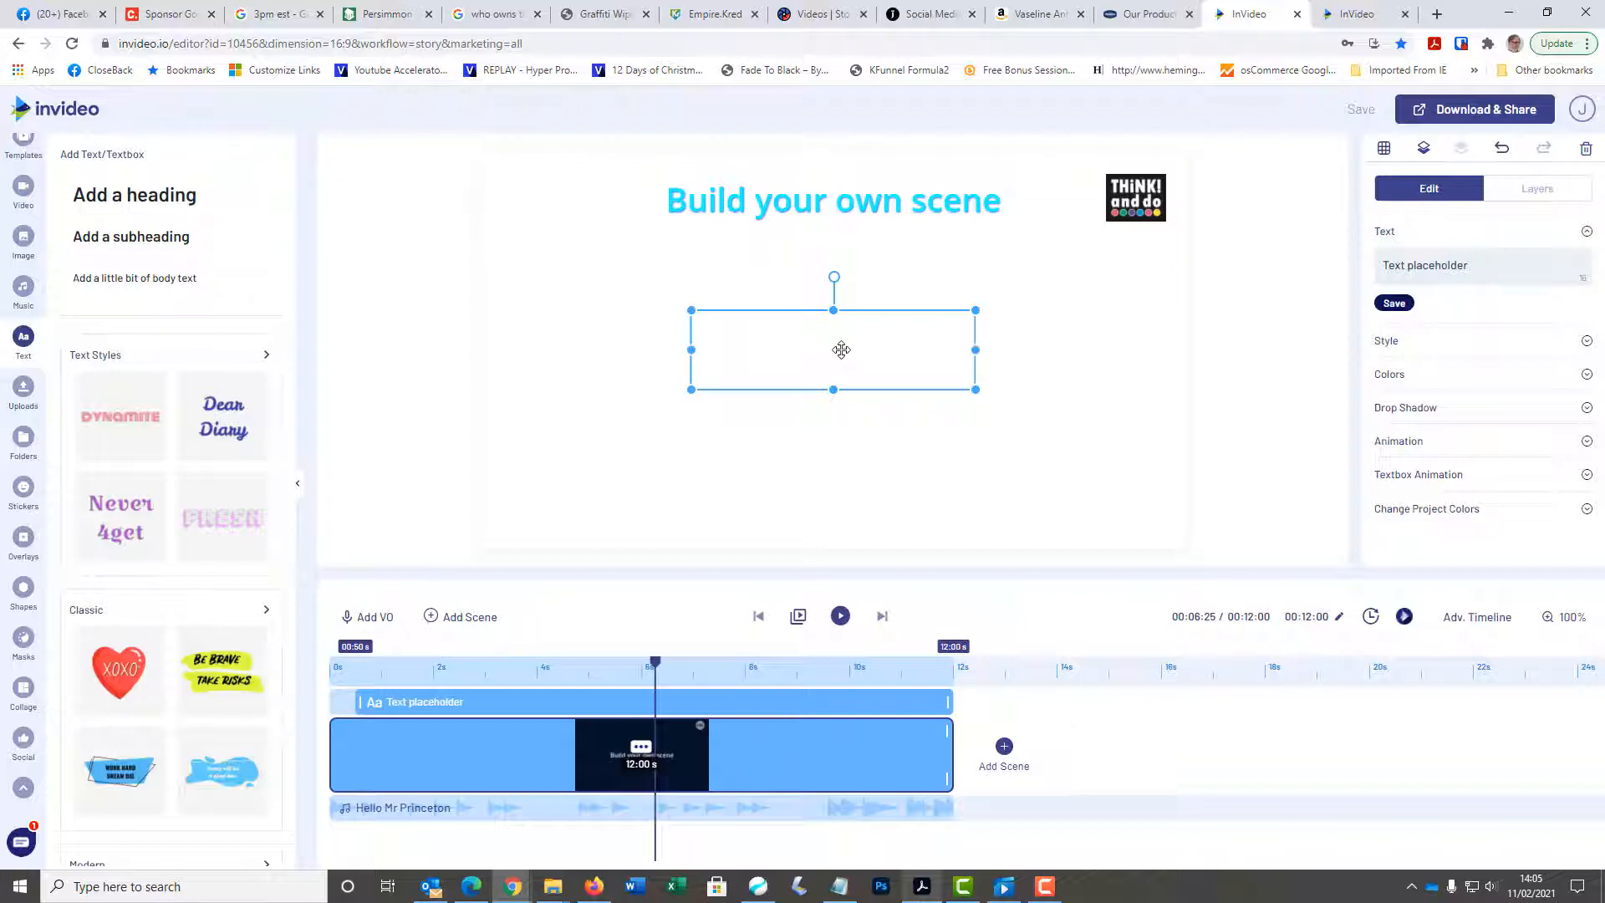
{"action": "left_click", "coordinate": [1411, 374]}
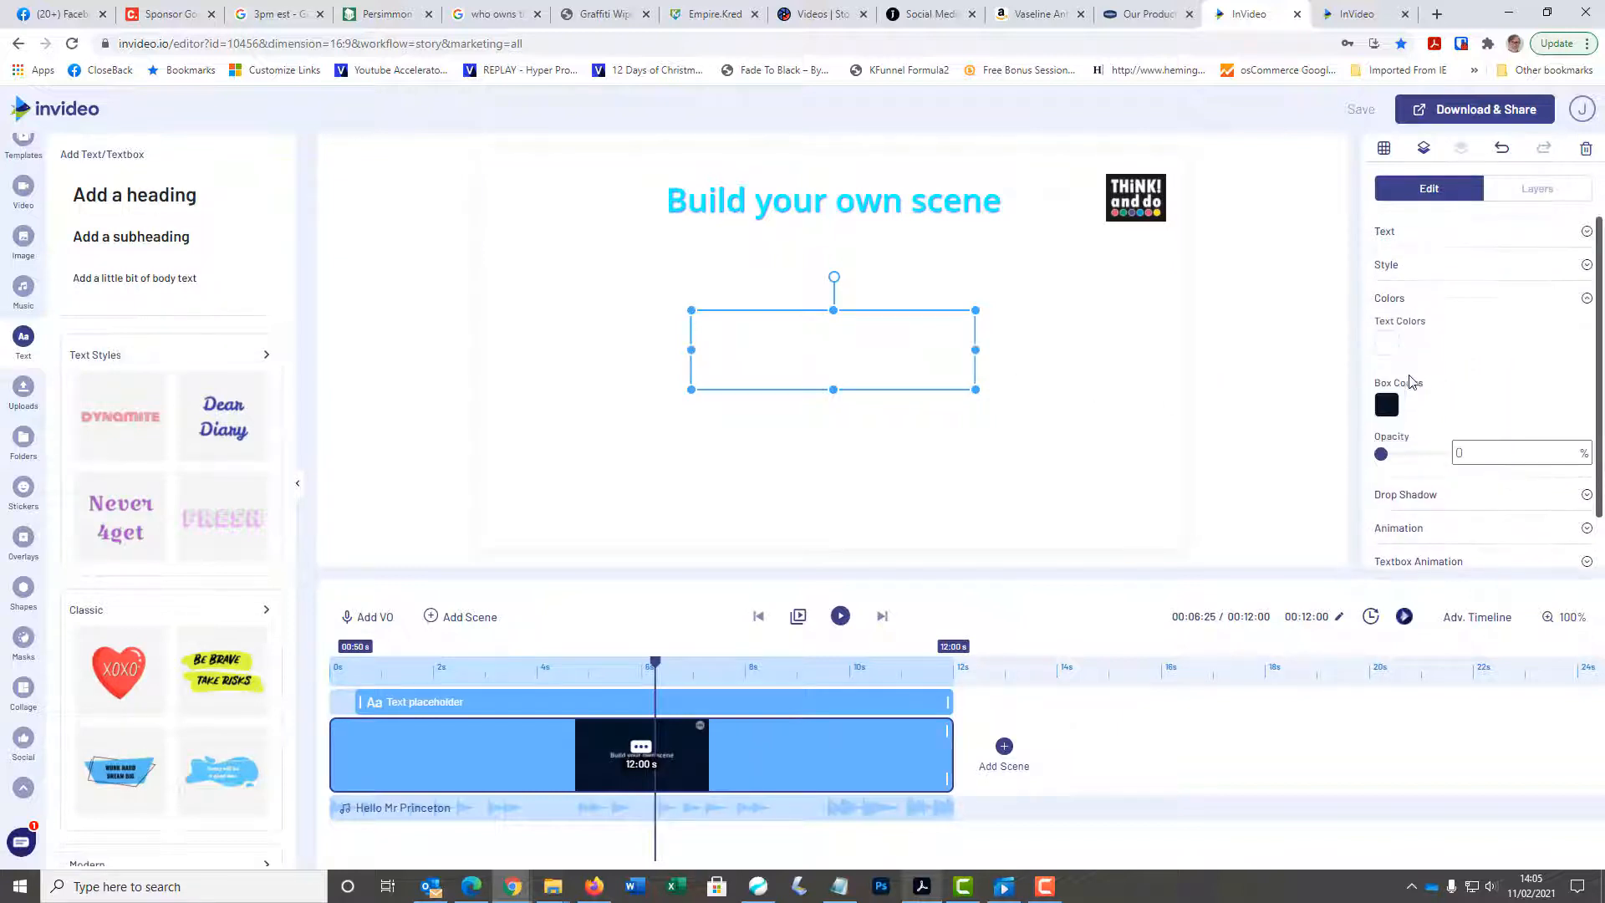
{"action": "scroll", "coordinate": [1392, 348], "scroll_direction": "down", "scroll_amount": 1}
{"action": "left_click", "coordinate": [1387, 287]}
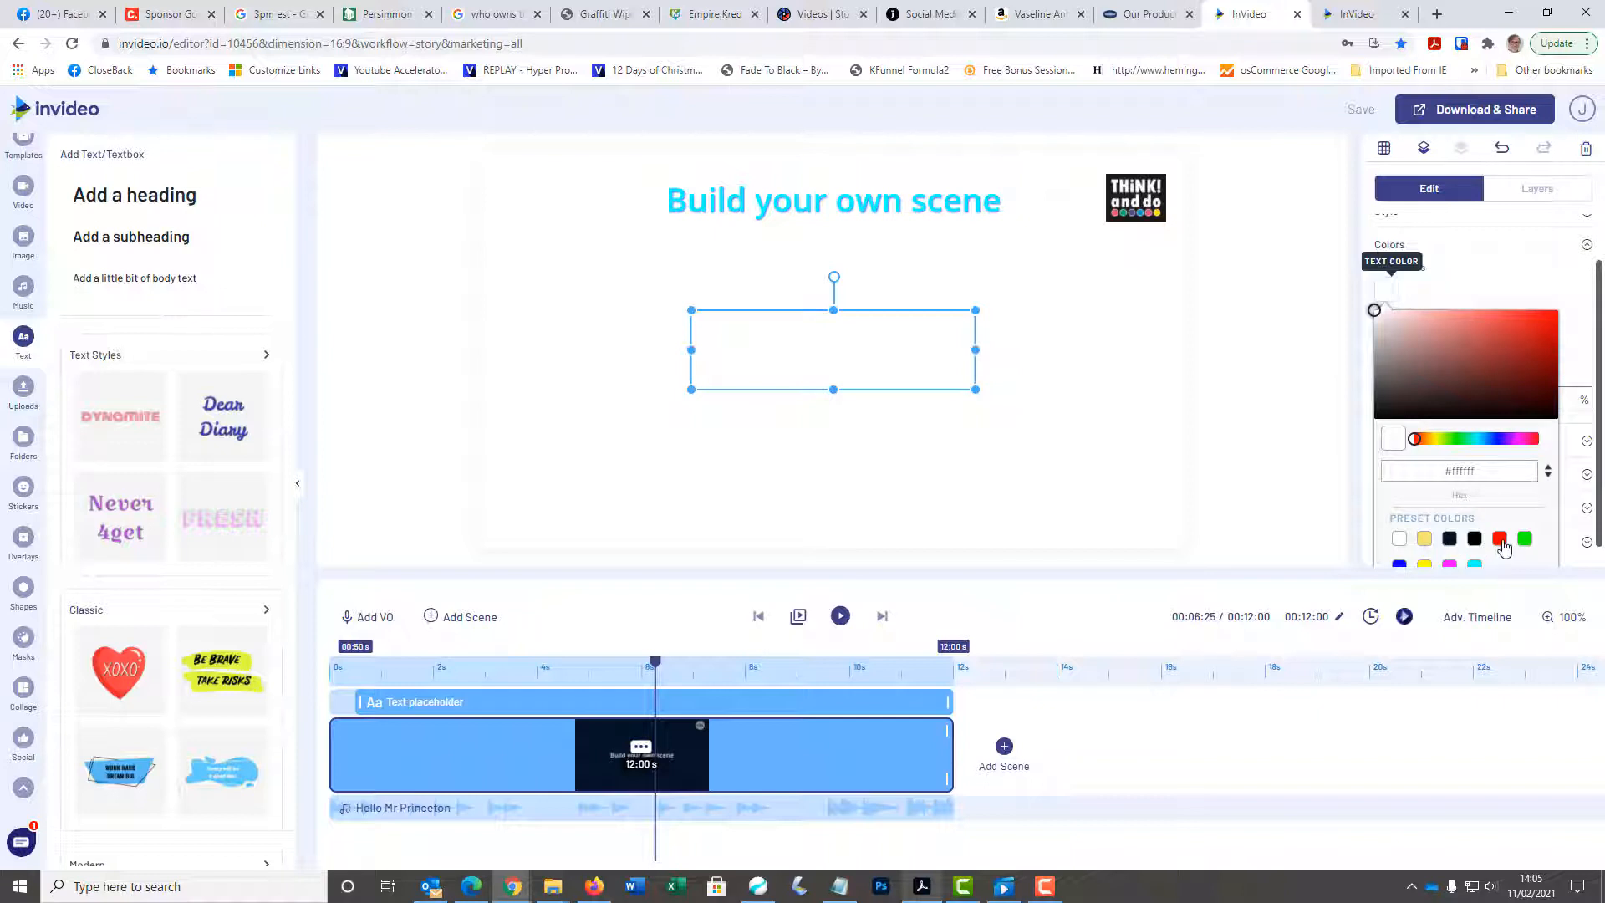
{"action": "left_click", "coordinate": [1502, 542]}
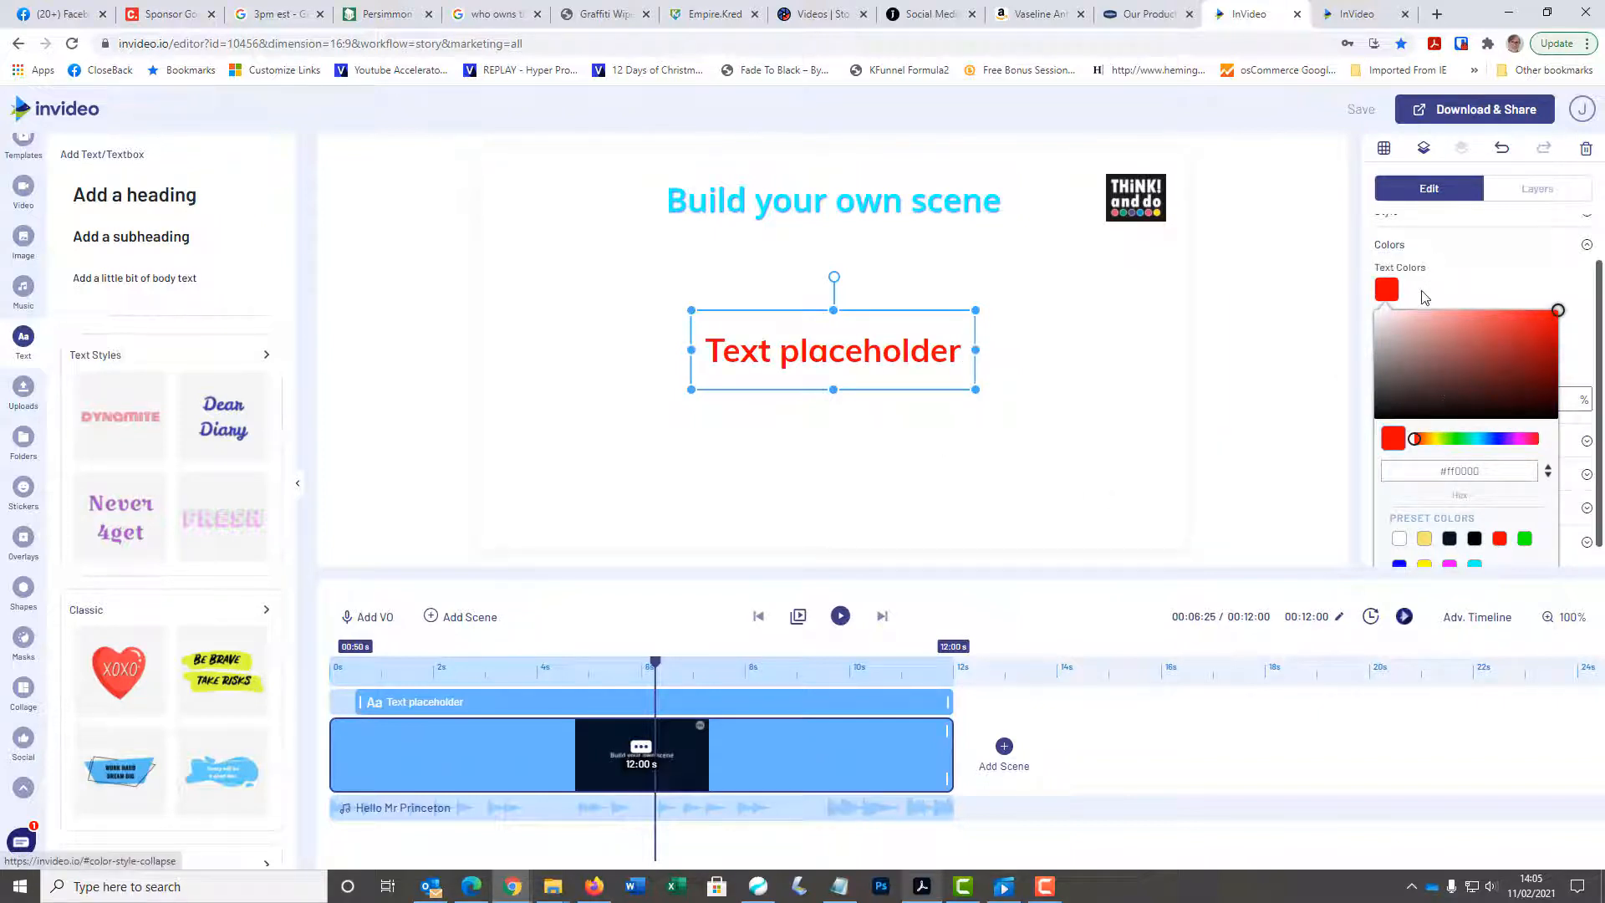
Step: Replace the red heading's placeholder text with "T" and save it
{"action": "scroll", "coordinate": [1421, 298], "scroll_direction": "up", "scroll_amount": 1}
{"action": "left_click", "coordinate": [1408, 242]}
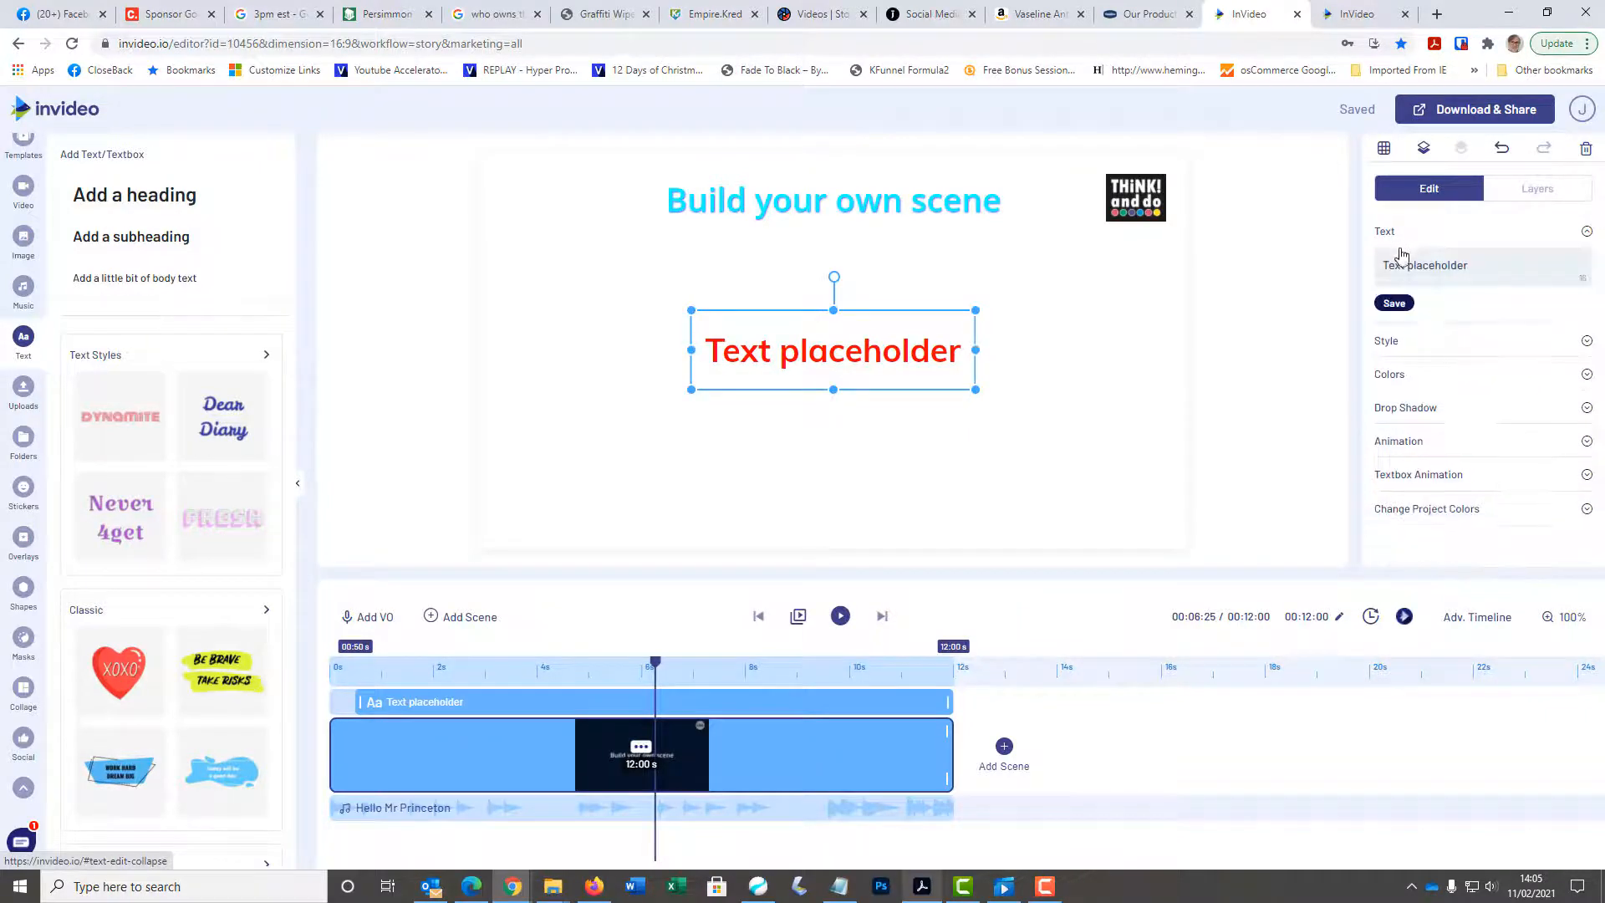
{"action": "left_click_drag", "start_coordinate": [1469, 265], "coordinate": [1347, 265]}
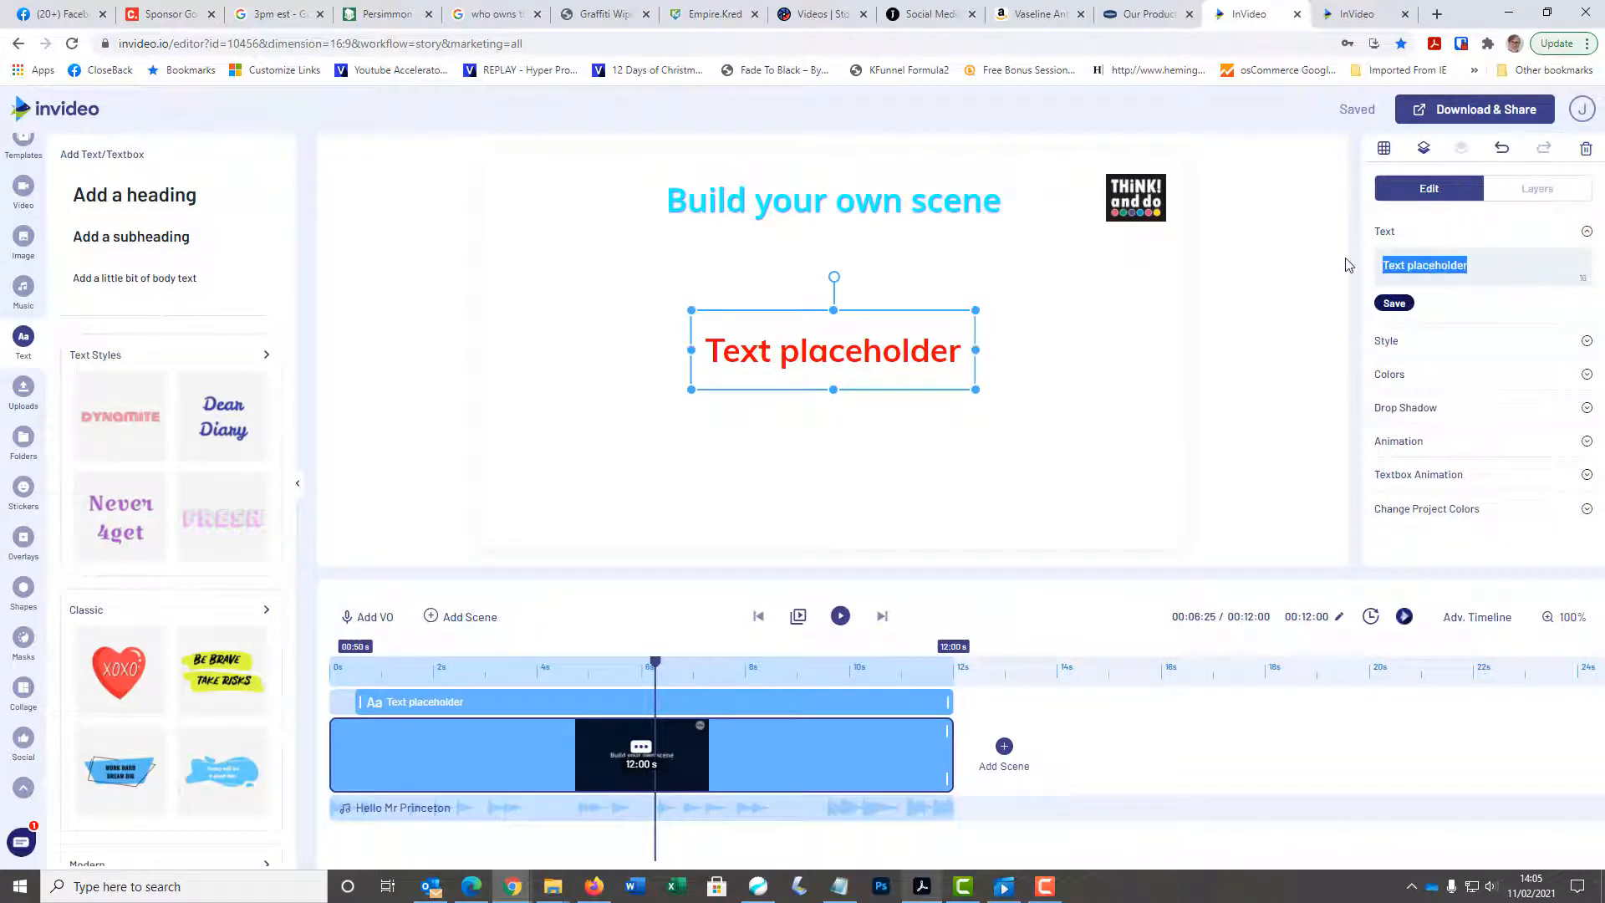
{"action": "type", "text": "T"}
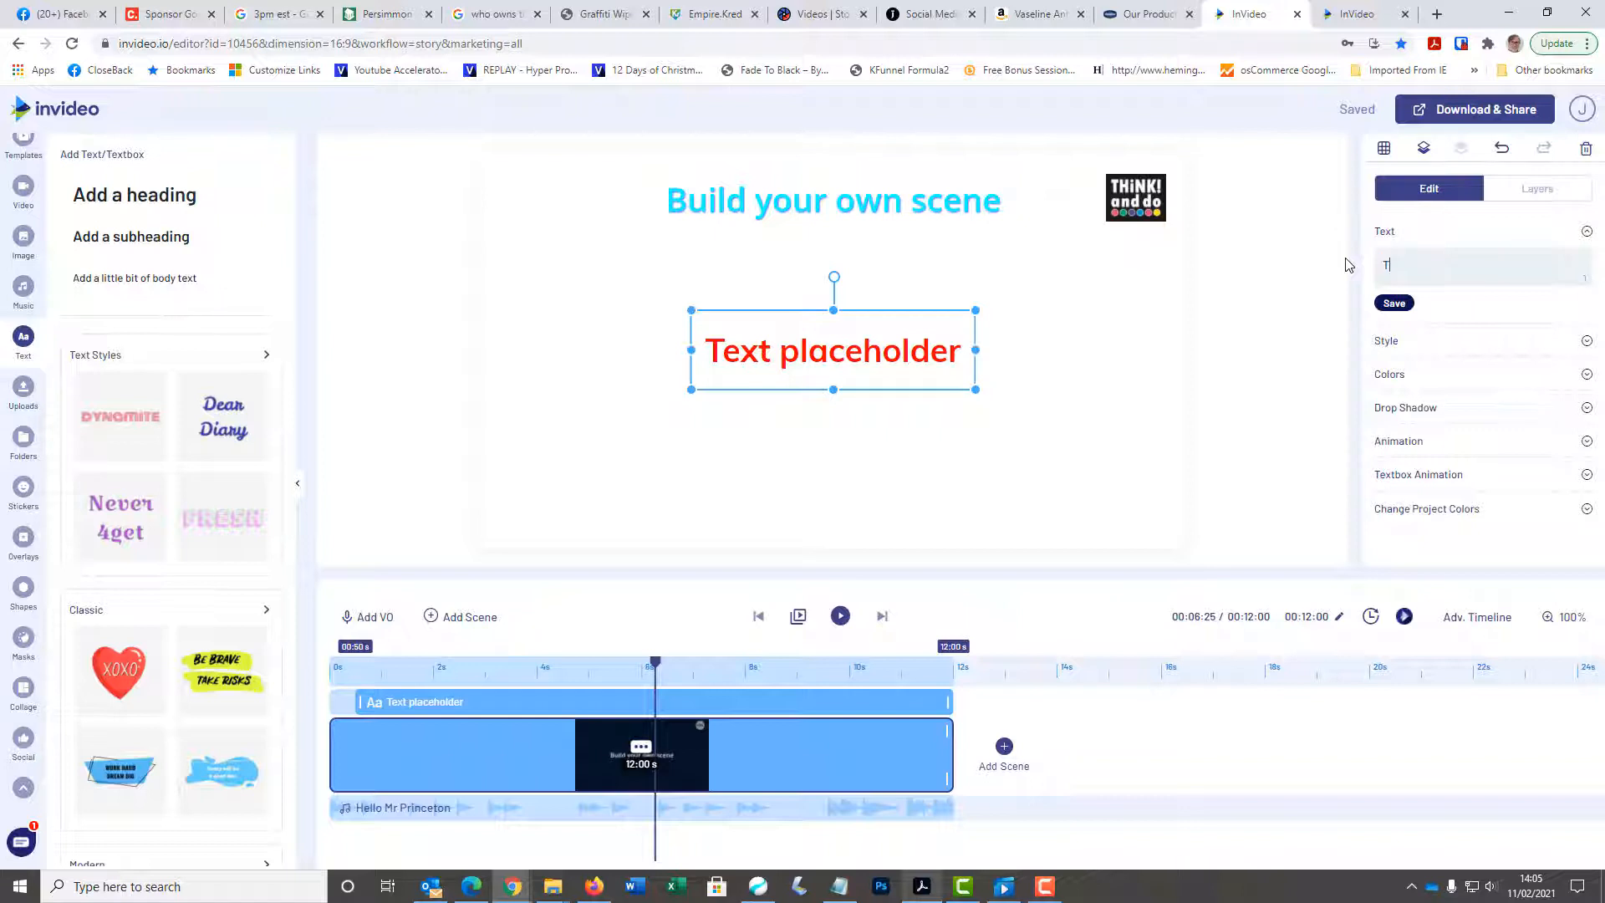
{"action": "left_click", "coordinate": [1394, 303]}
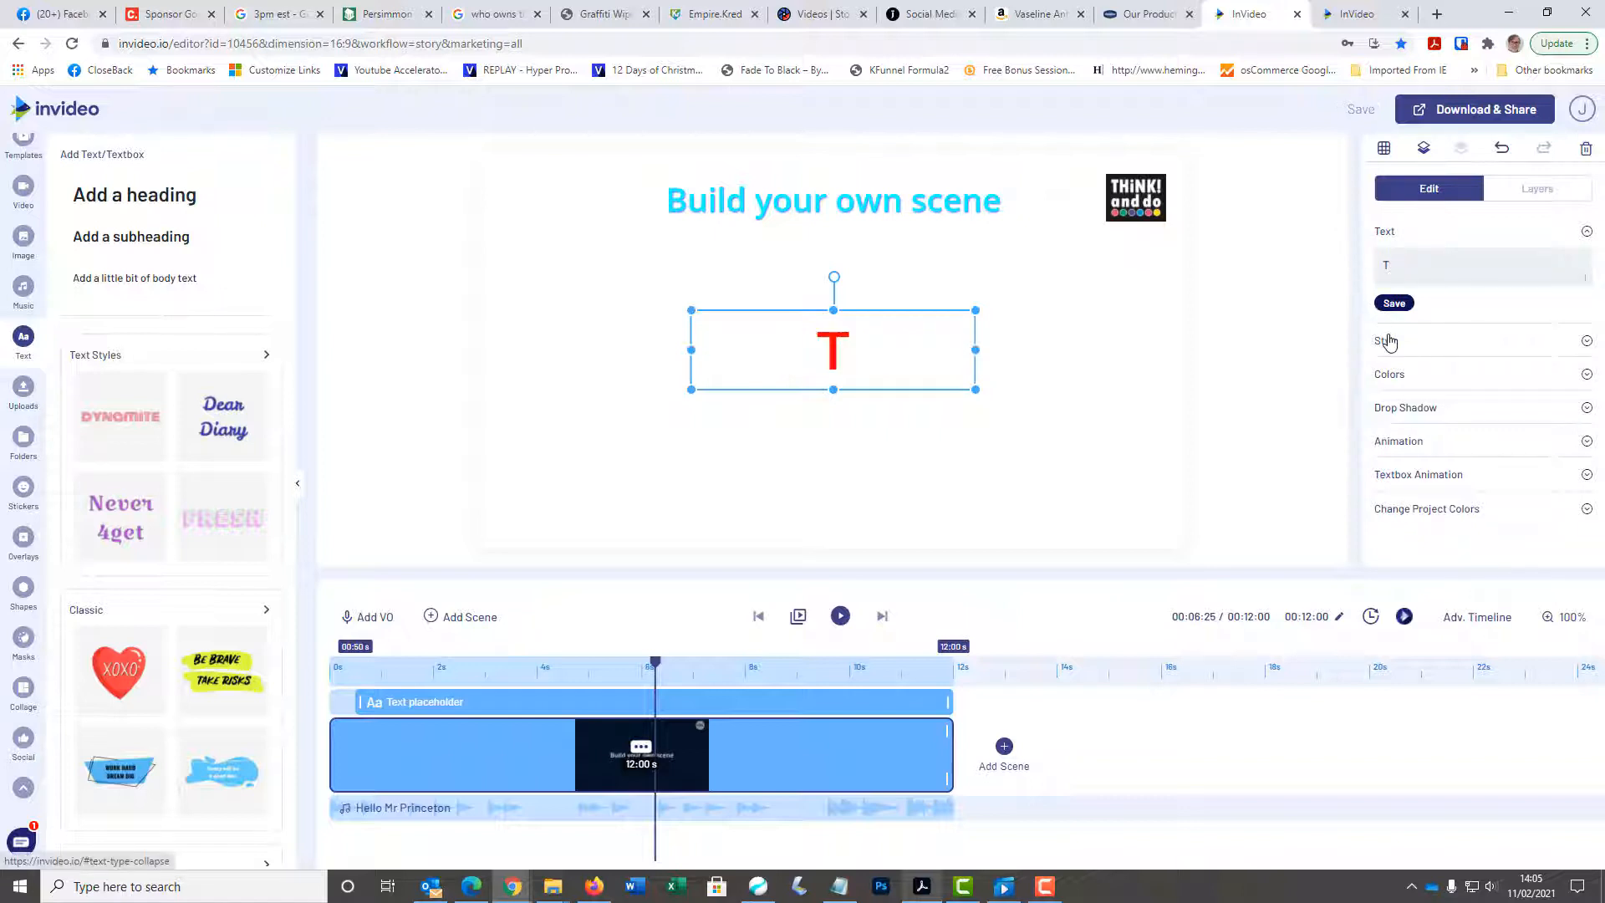
Step: Set the red T's font size to 350 and move it up to just beneath the scene title
{"action": "left_click", "coordinate": [1390, 341]}
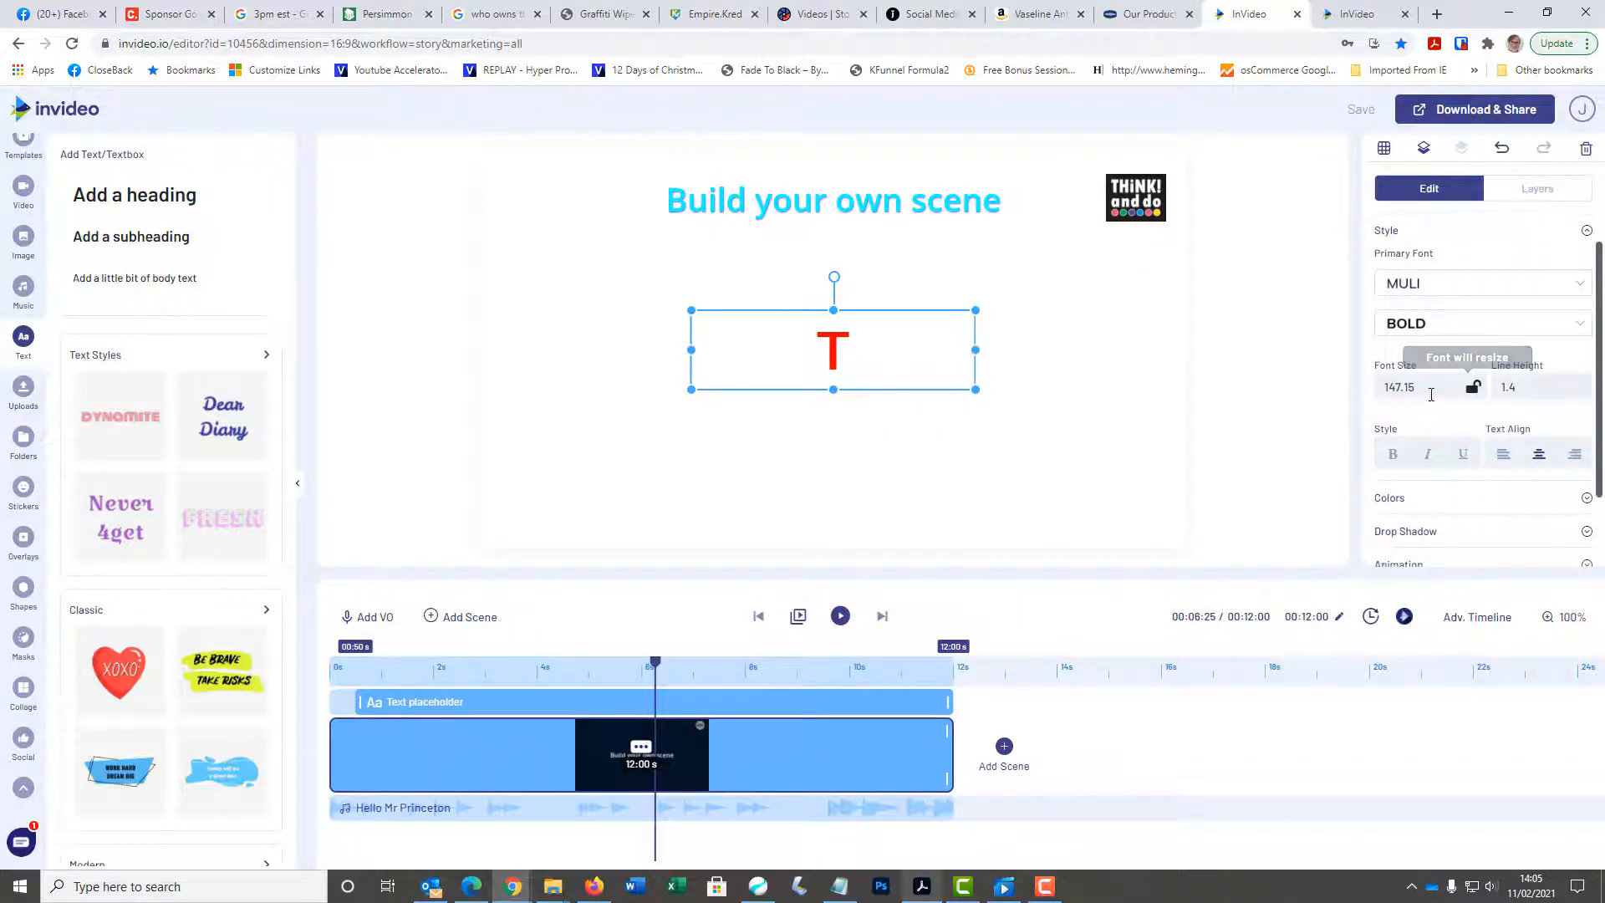
{"action": "left_click", "coordinate": [1429, 392]}
{"action": "double_click", "coordinate": [1405, 390]}
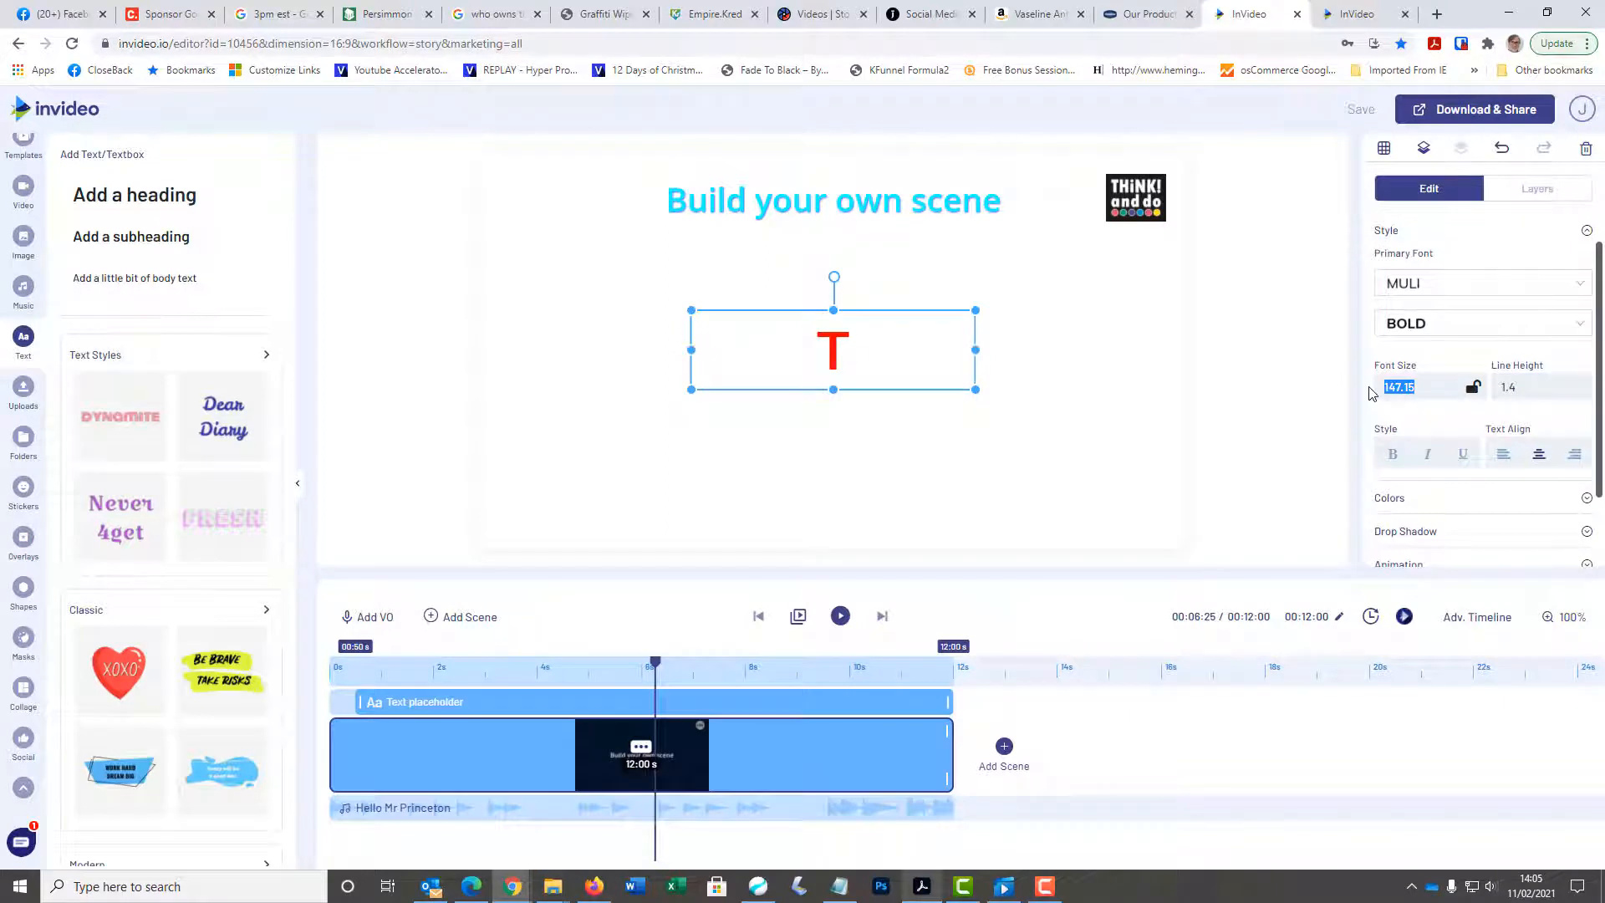
{"action": "type", "text": "350"}
{"action": "left_click", "coordinate": [1204, 428]}
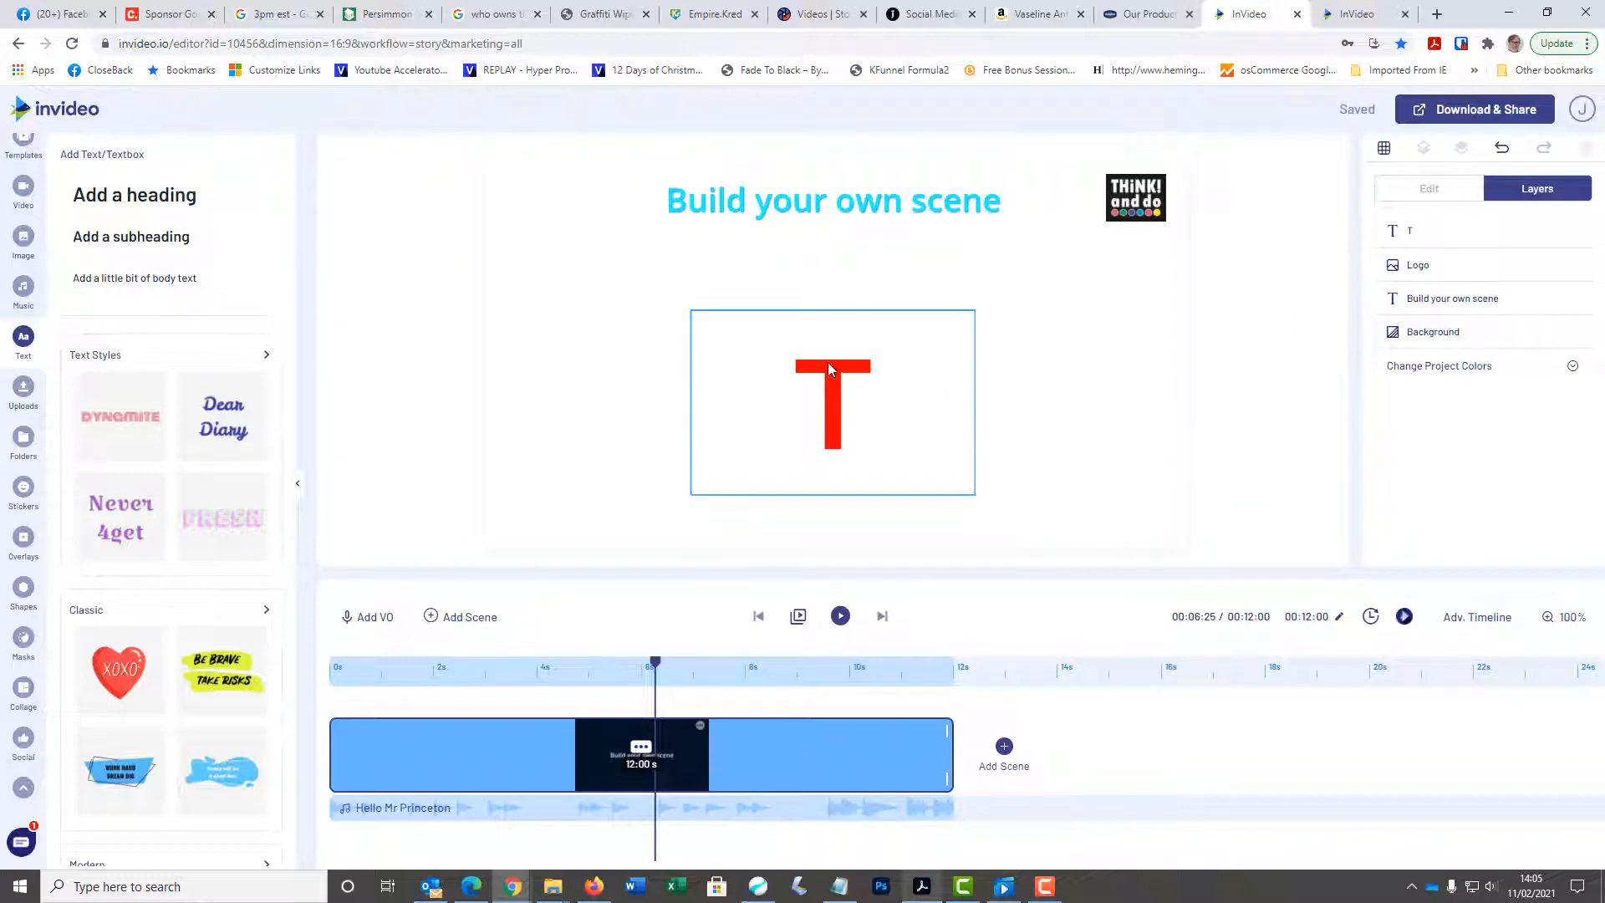
{"action": "left_click_drag", "start_coordinate": [827, 362], "coordinate": [829, 303]}
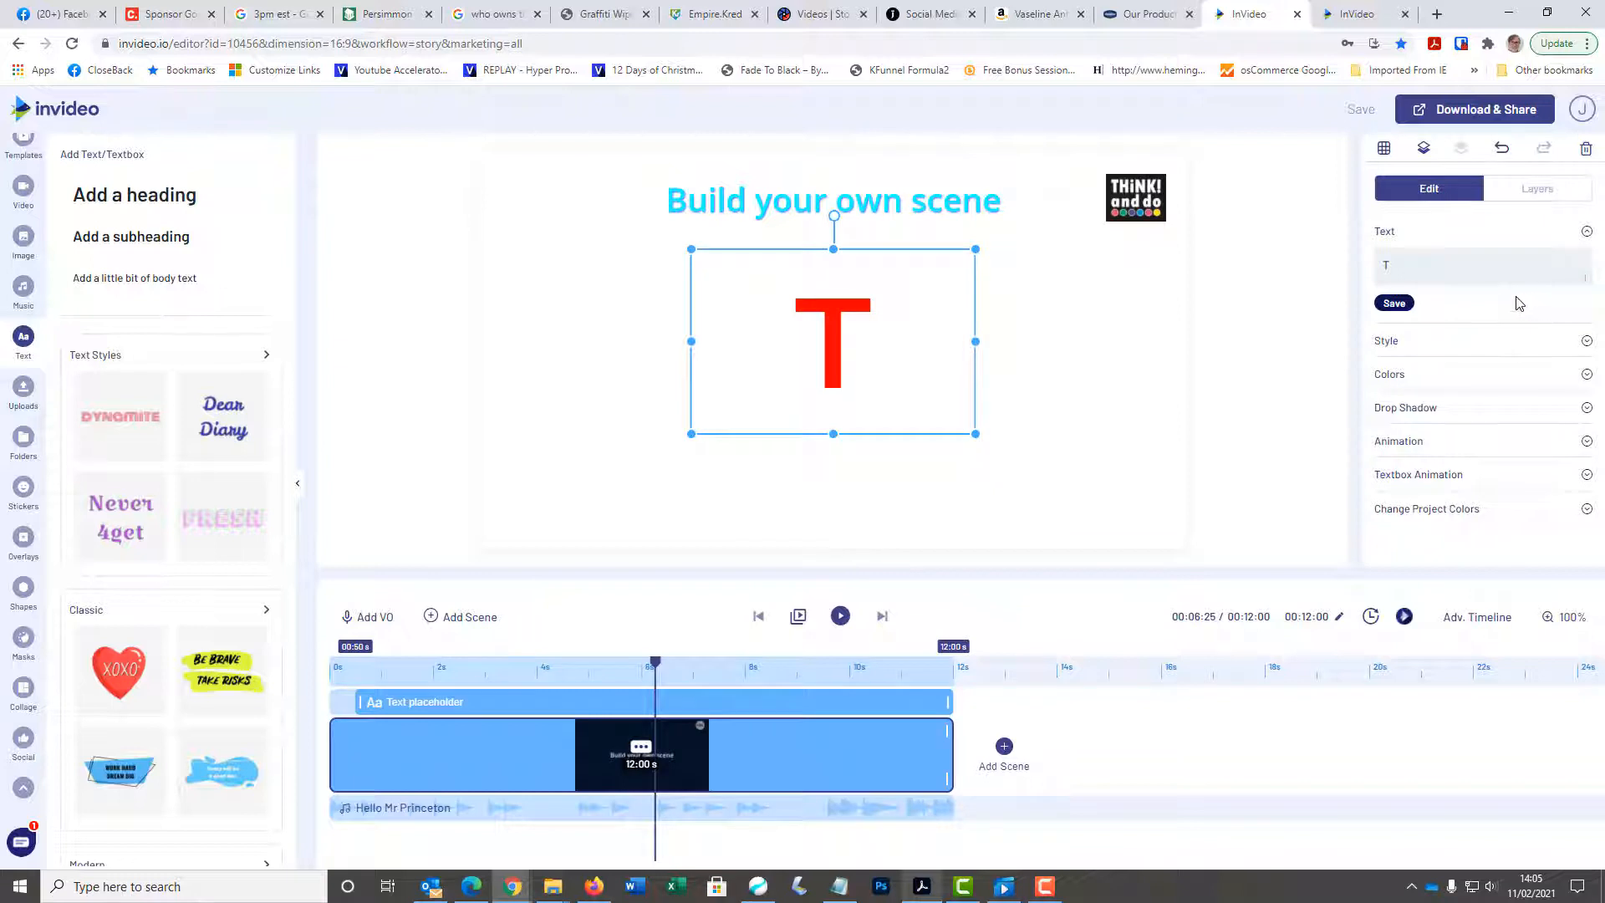
{"action": "left_click", "coordinate": [1413, 271]}
{"action": "left_click_drag", "start_coordinate": [1392, 269], "coordinate": [1233, 283]}
{"action": "left_click", "coordinate": [940, 293]}
{"action": "left_click", "coordinate": [1016, 333]}
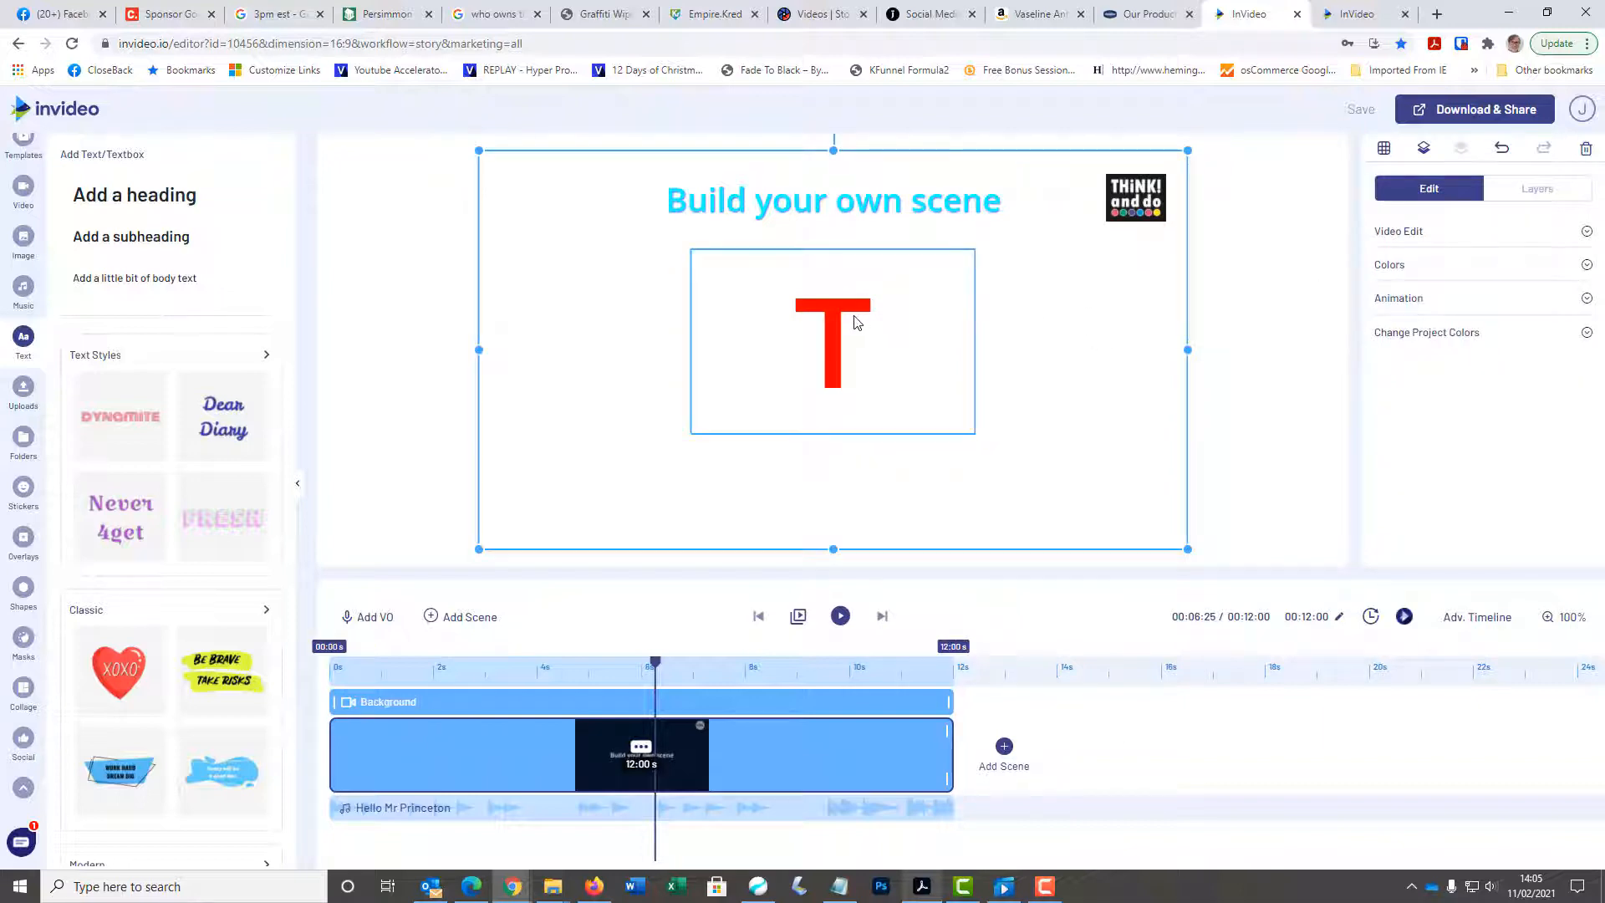
Step: Duplicate the red T text box in the scene
{"action": "left_click", "coordinate": [855, 323]}
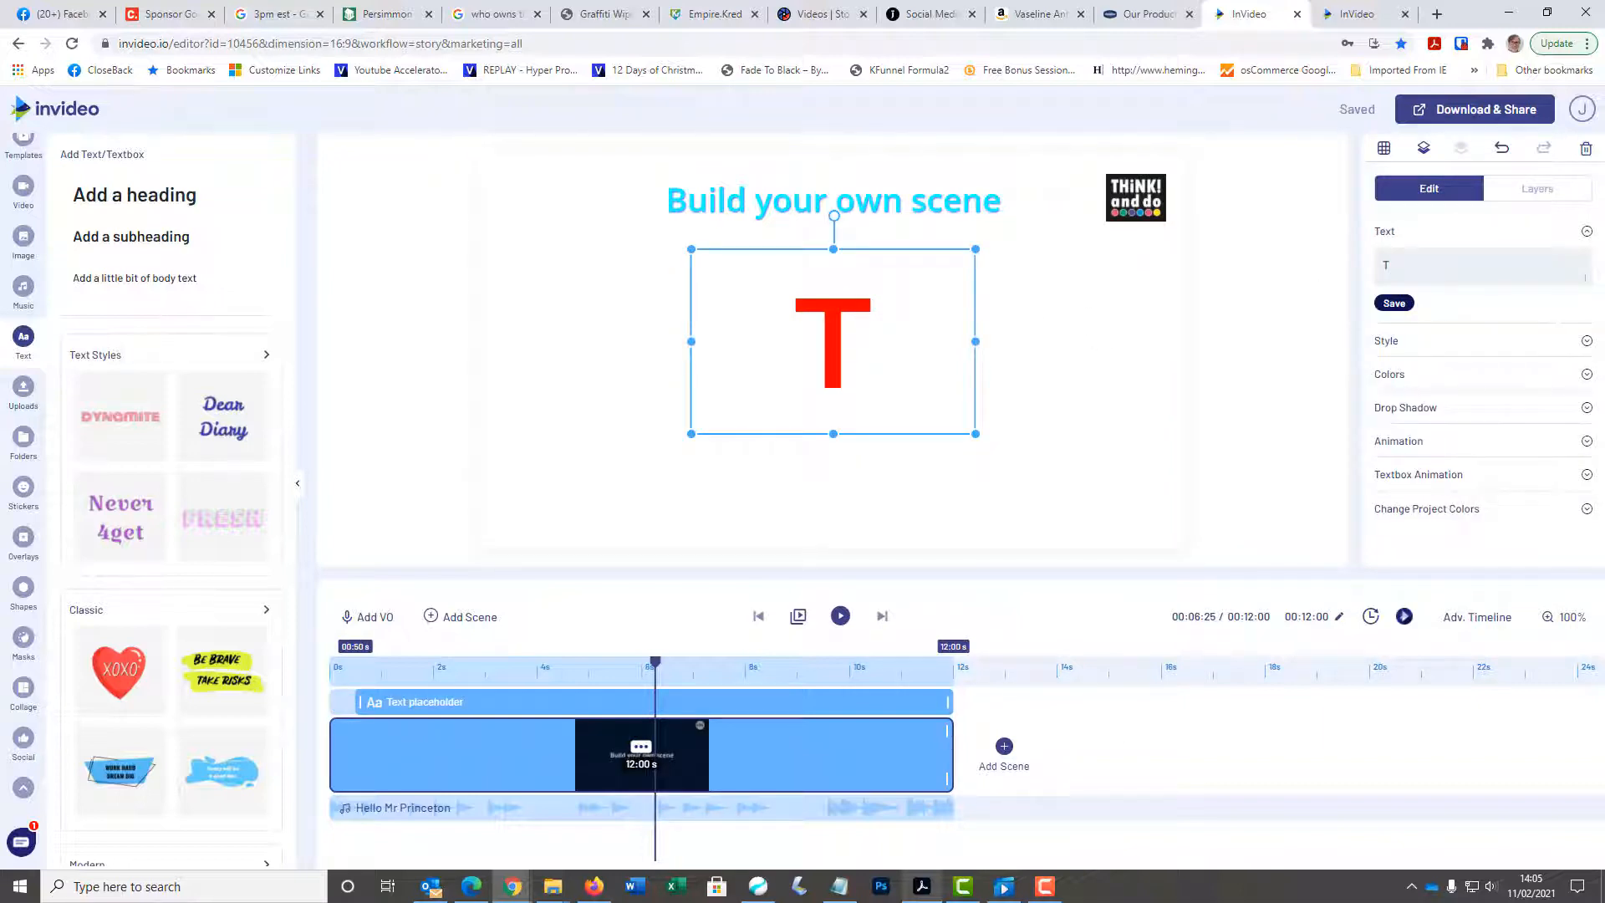
{"action": "key", "text": "ctrl+c"}
{"action": "key", "text": "ctrl+v"}
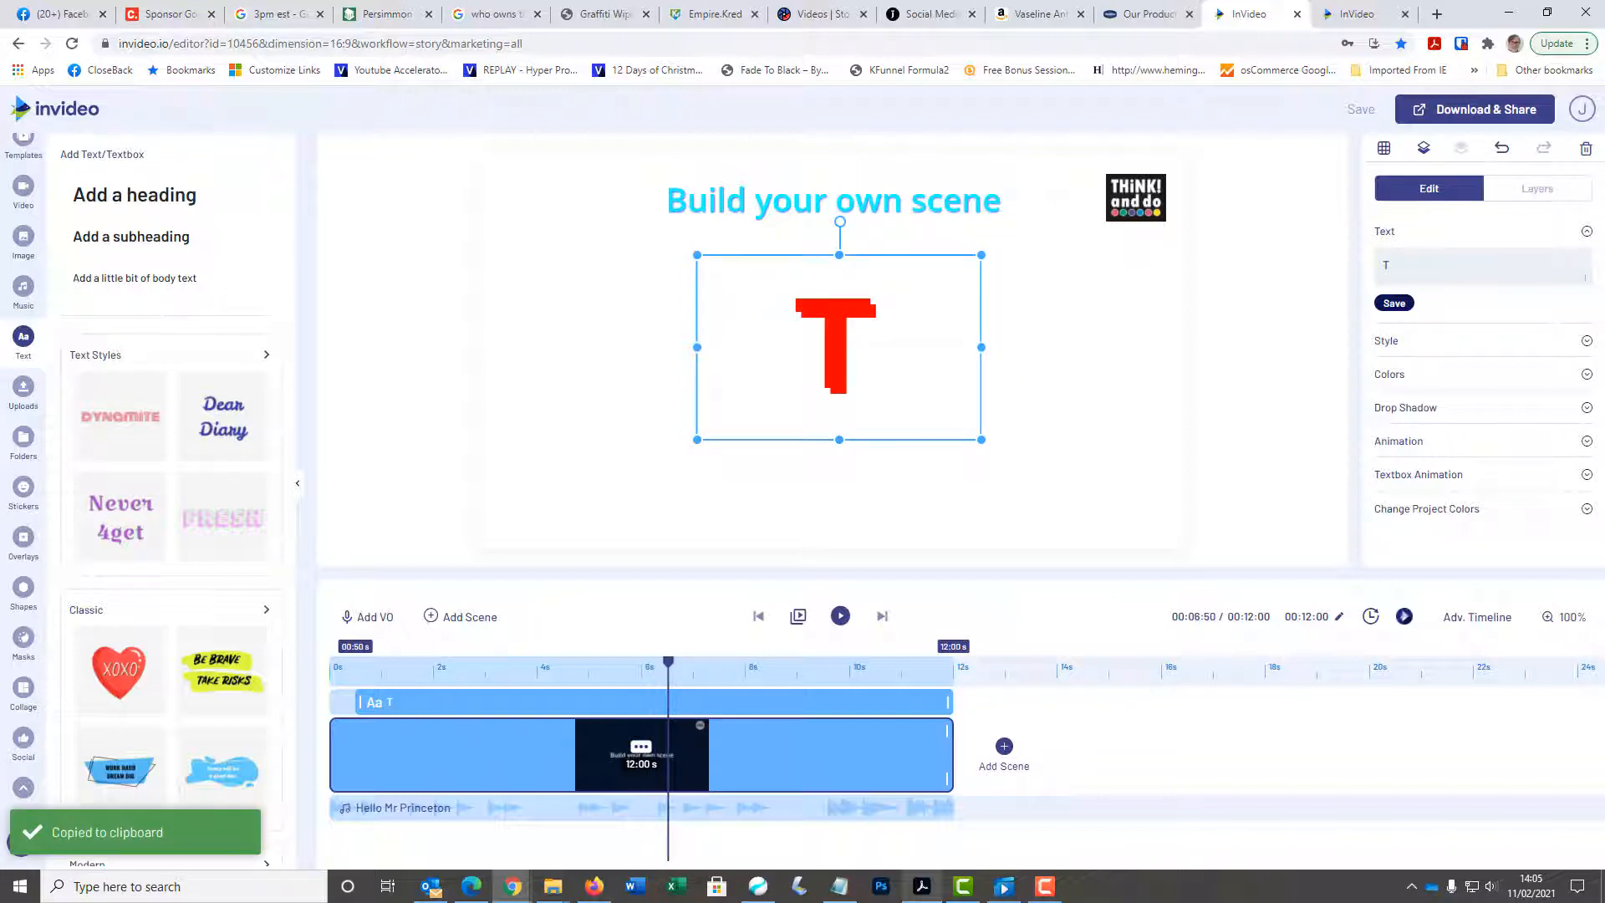
Step: Colour the copied T with the black preset (#000000) and layer it behind the red T
{"action": "left_click", "coordinate": [1409, 376]}
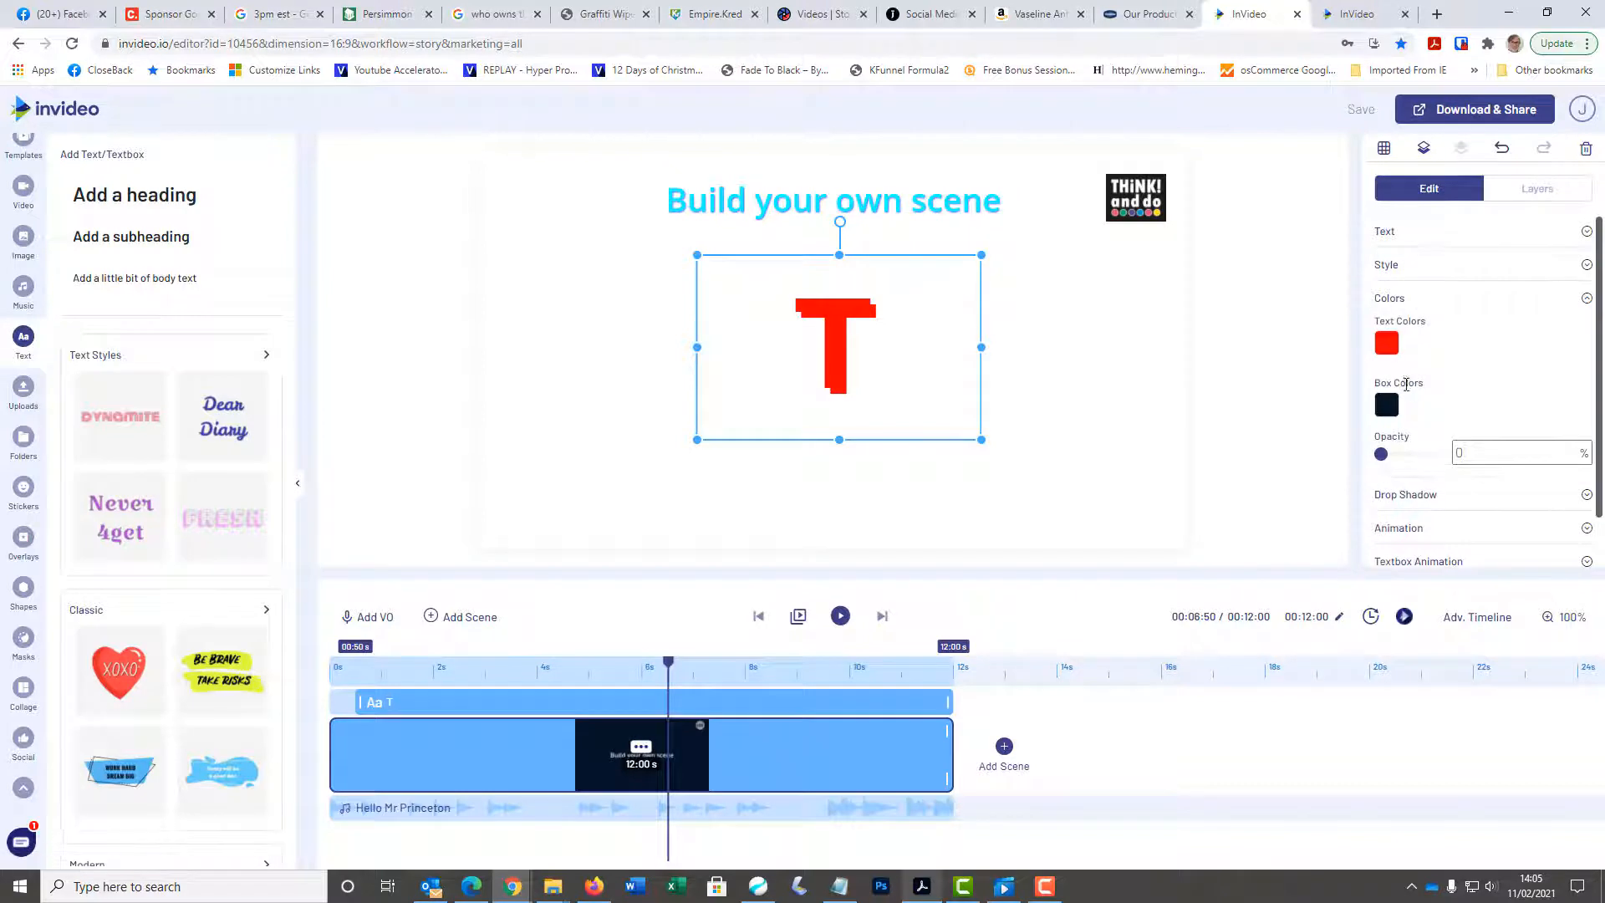
{"action": "left_click", "coordinate": [1388, 290]}
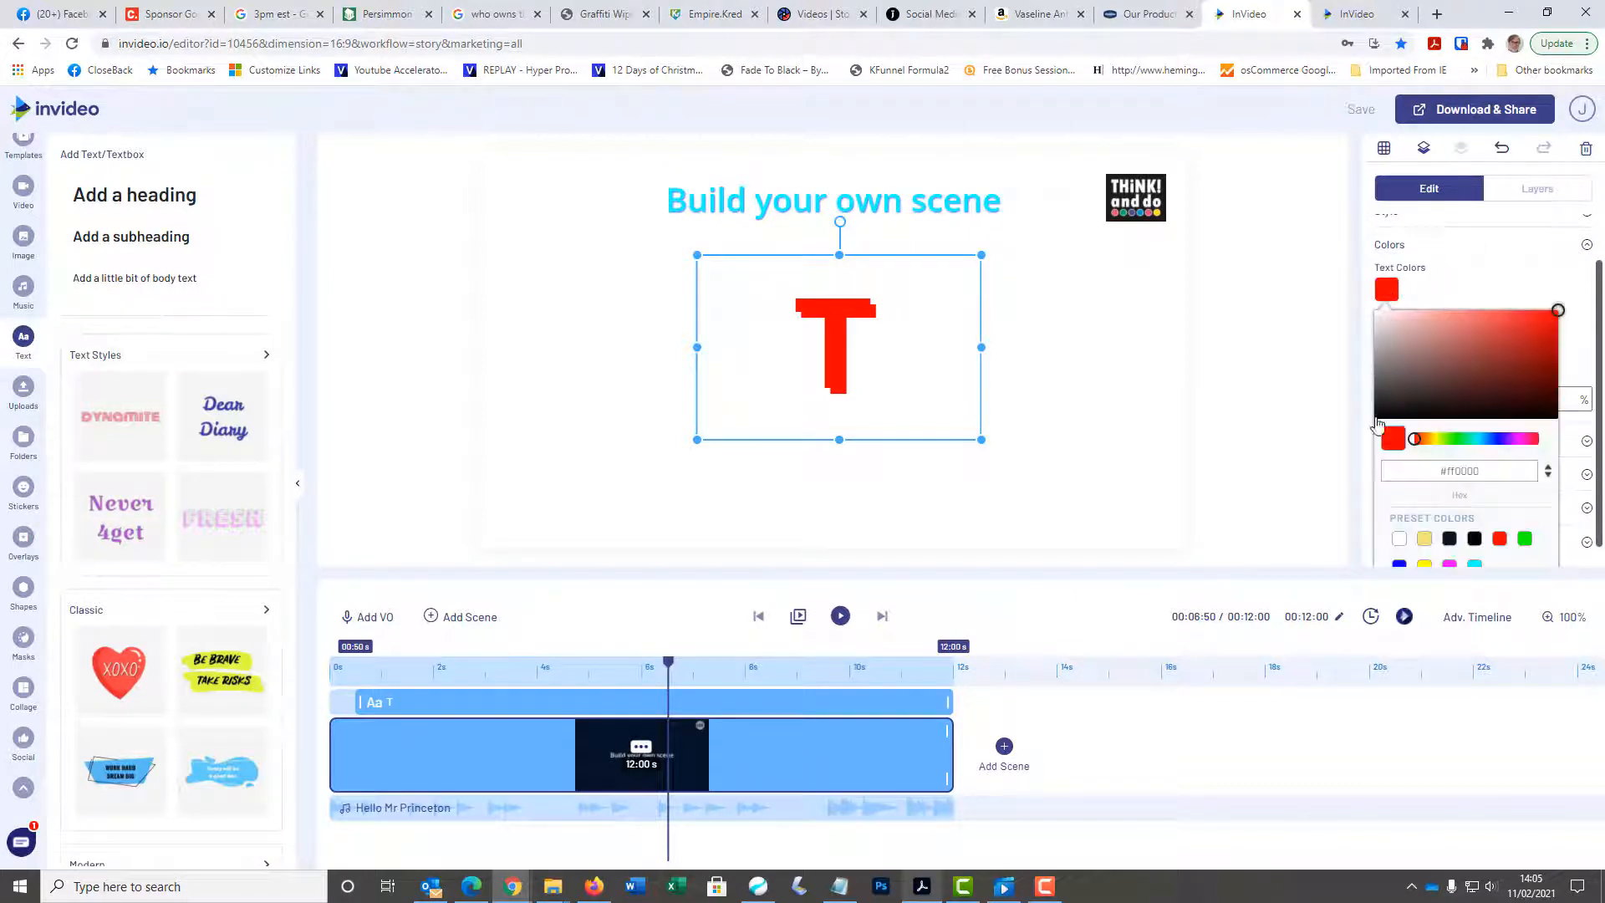
{"action": "left_click", "coordinate": [1475, 539]}
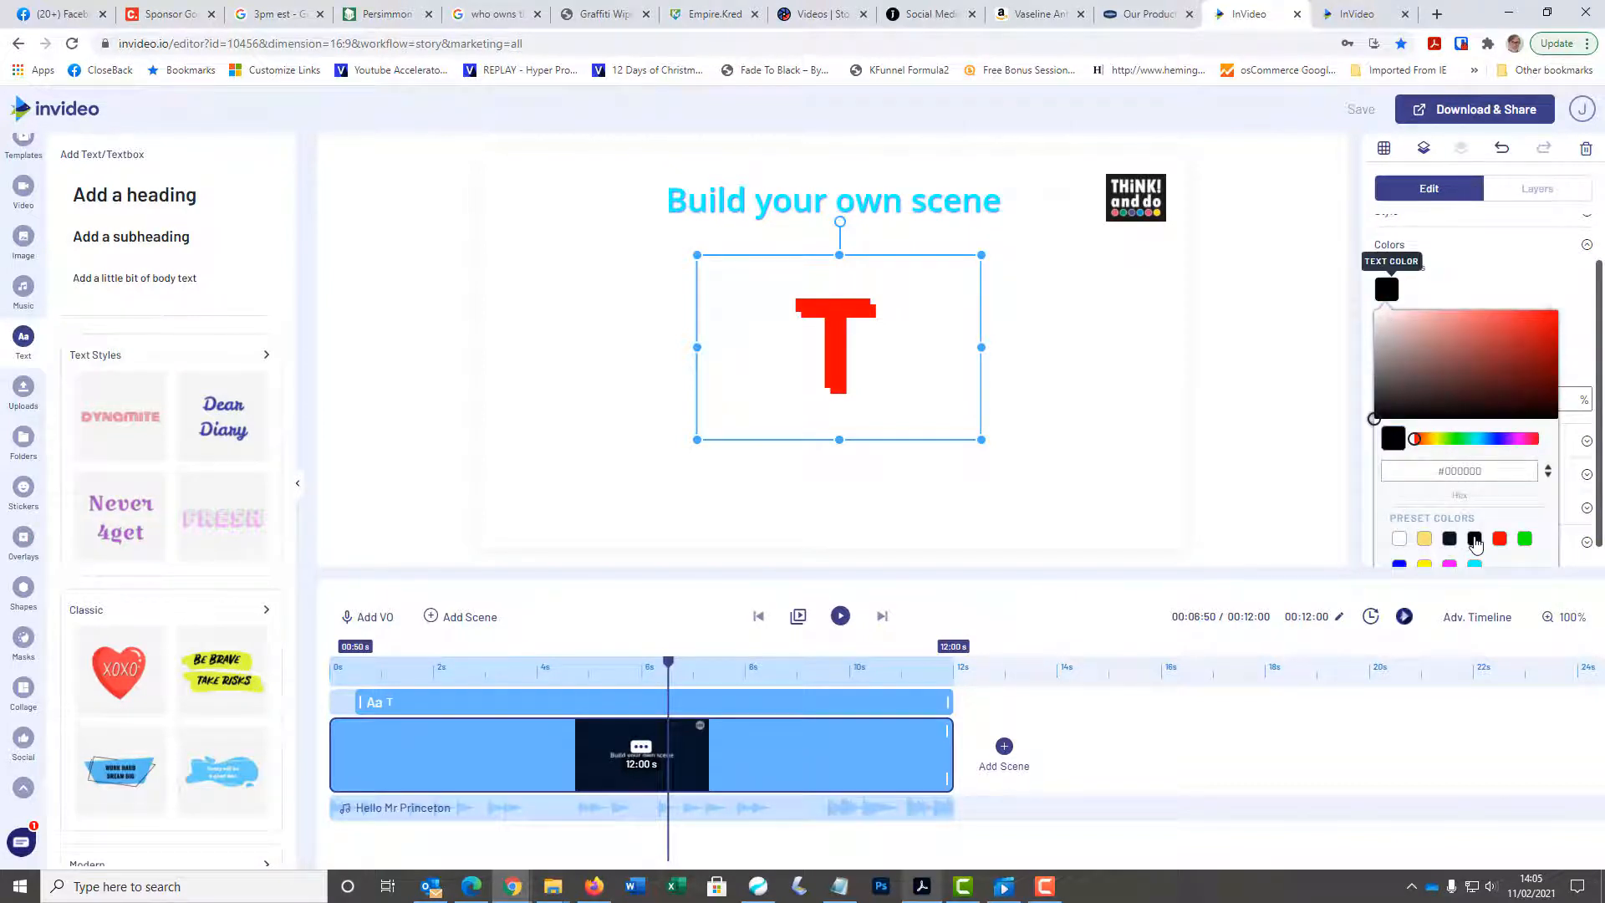
{"action": "left_click", "coordinate": [1279, 398]}
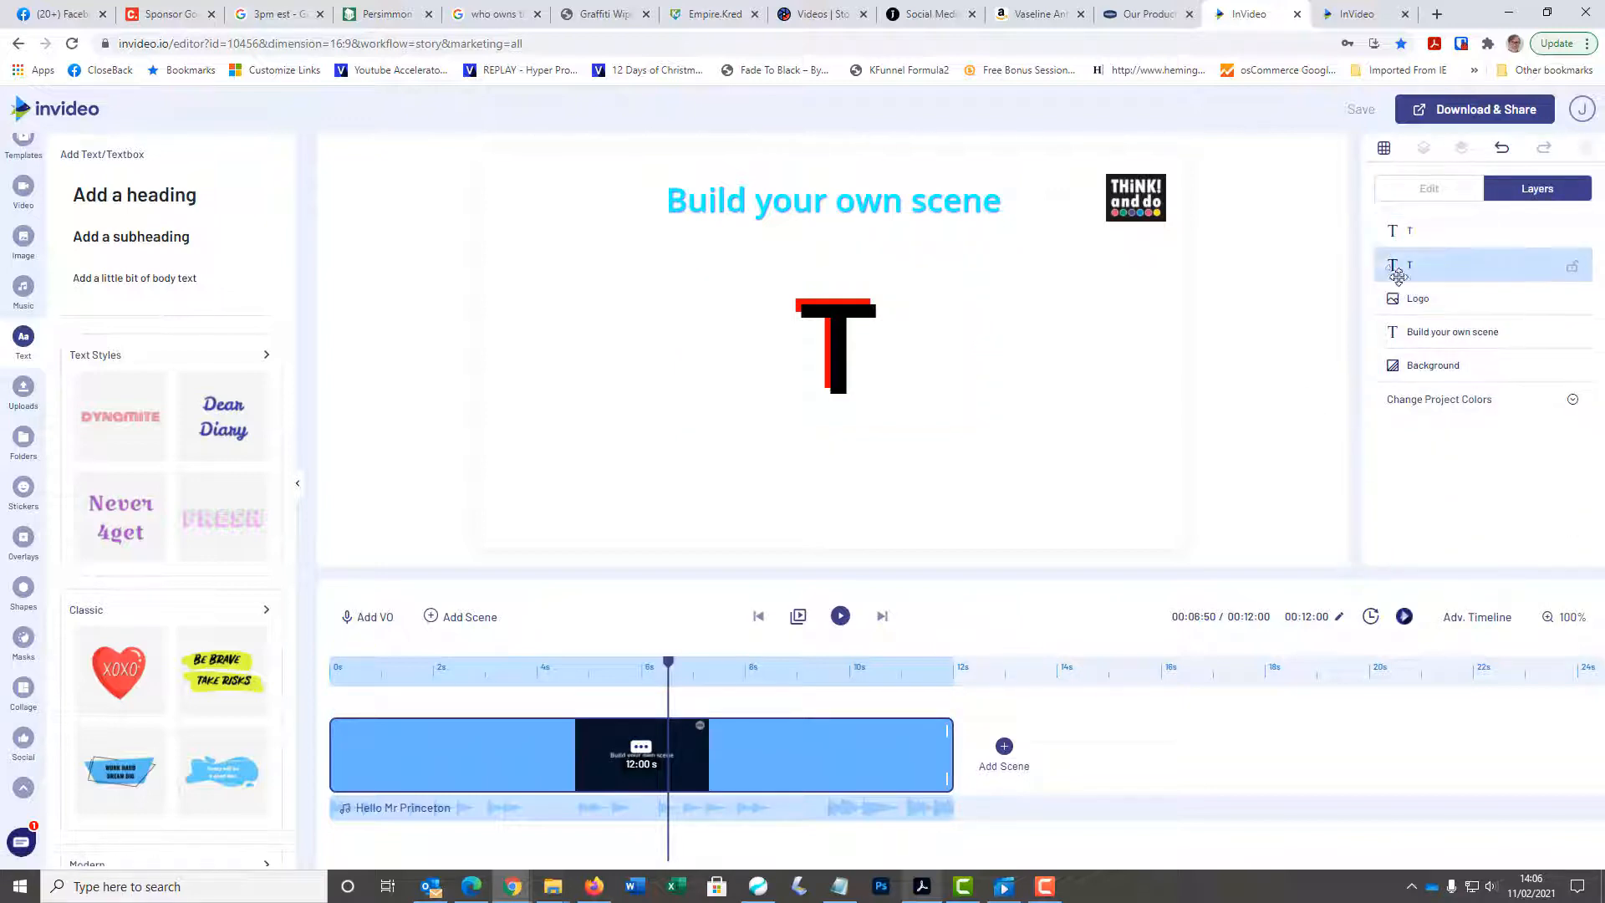
{"action": "left_click_drag", "start_coordinate": [1394, 266], "coordinate": [1394, 232]}
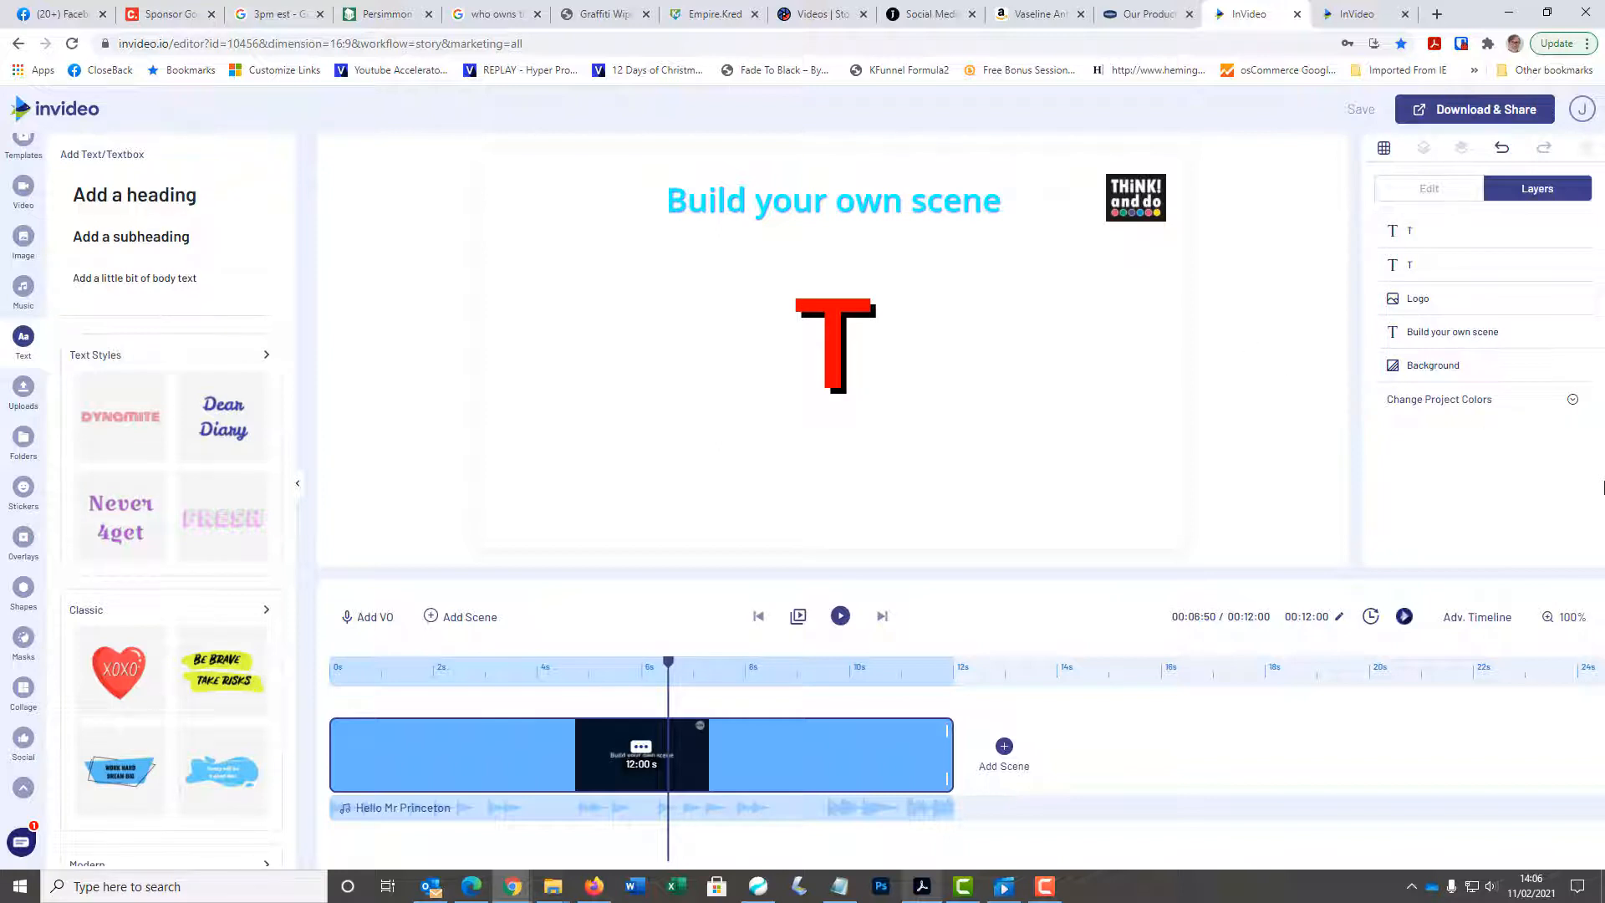
Step: Nudge the black T slightly right and down so that it forms a drop shadow behind the red T
{"action": "left_click", "coordinate": [878, 320]}
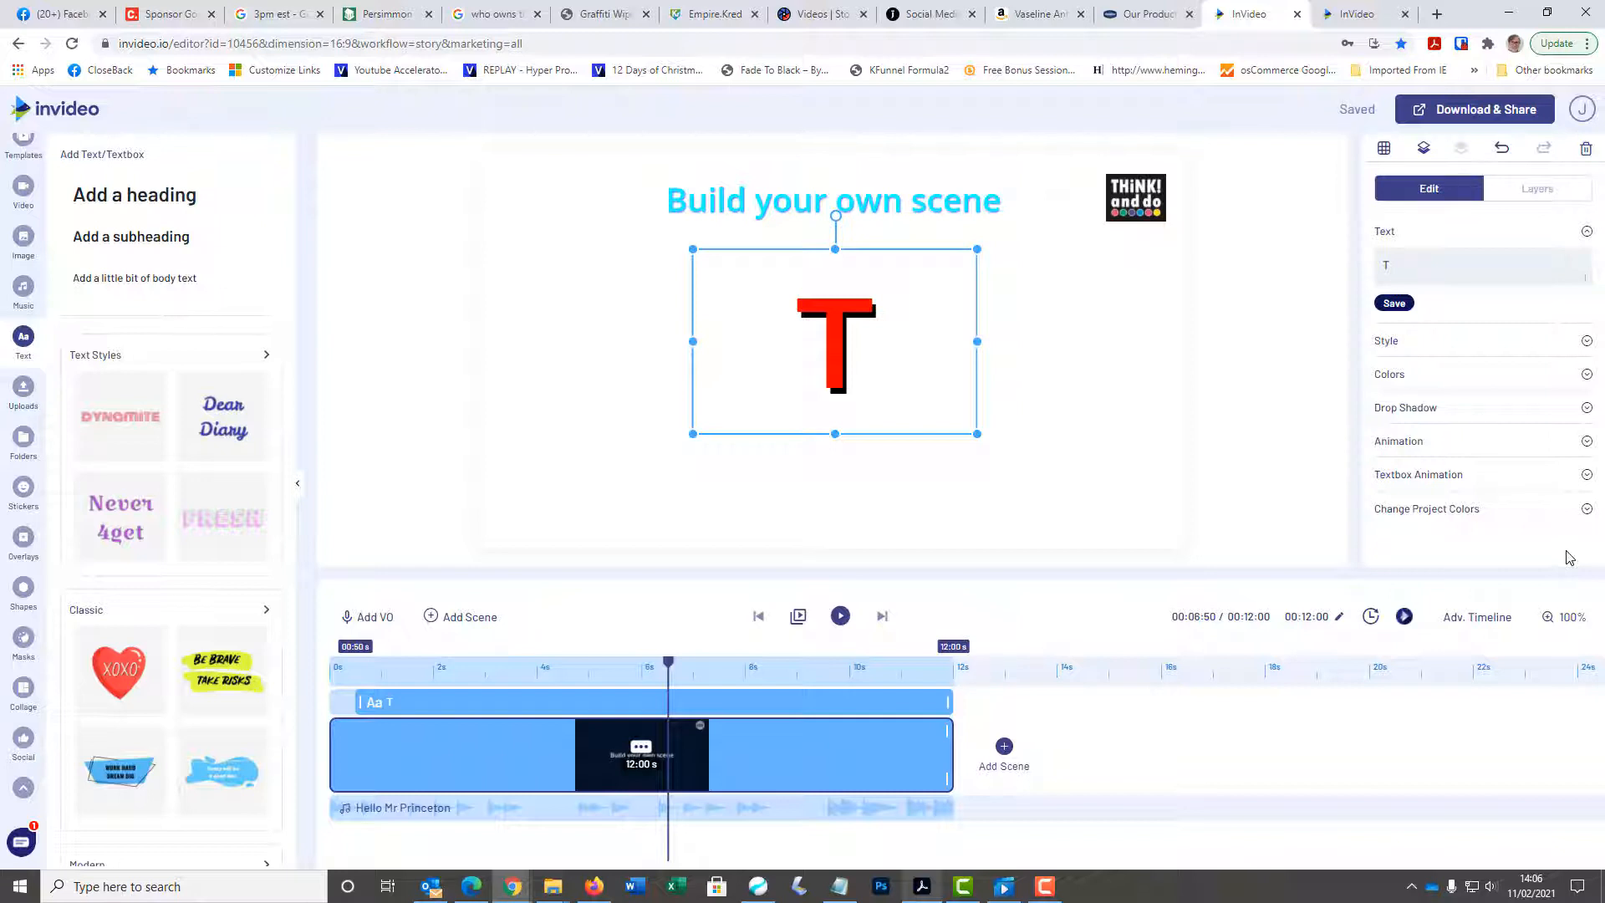
{"action": "left_click", "coordinate": [1532, 192]}
{"action": "left_click", "coordinate": [1444, 269]}
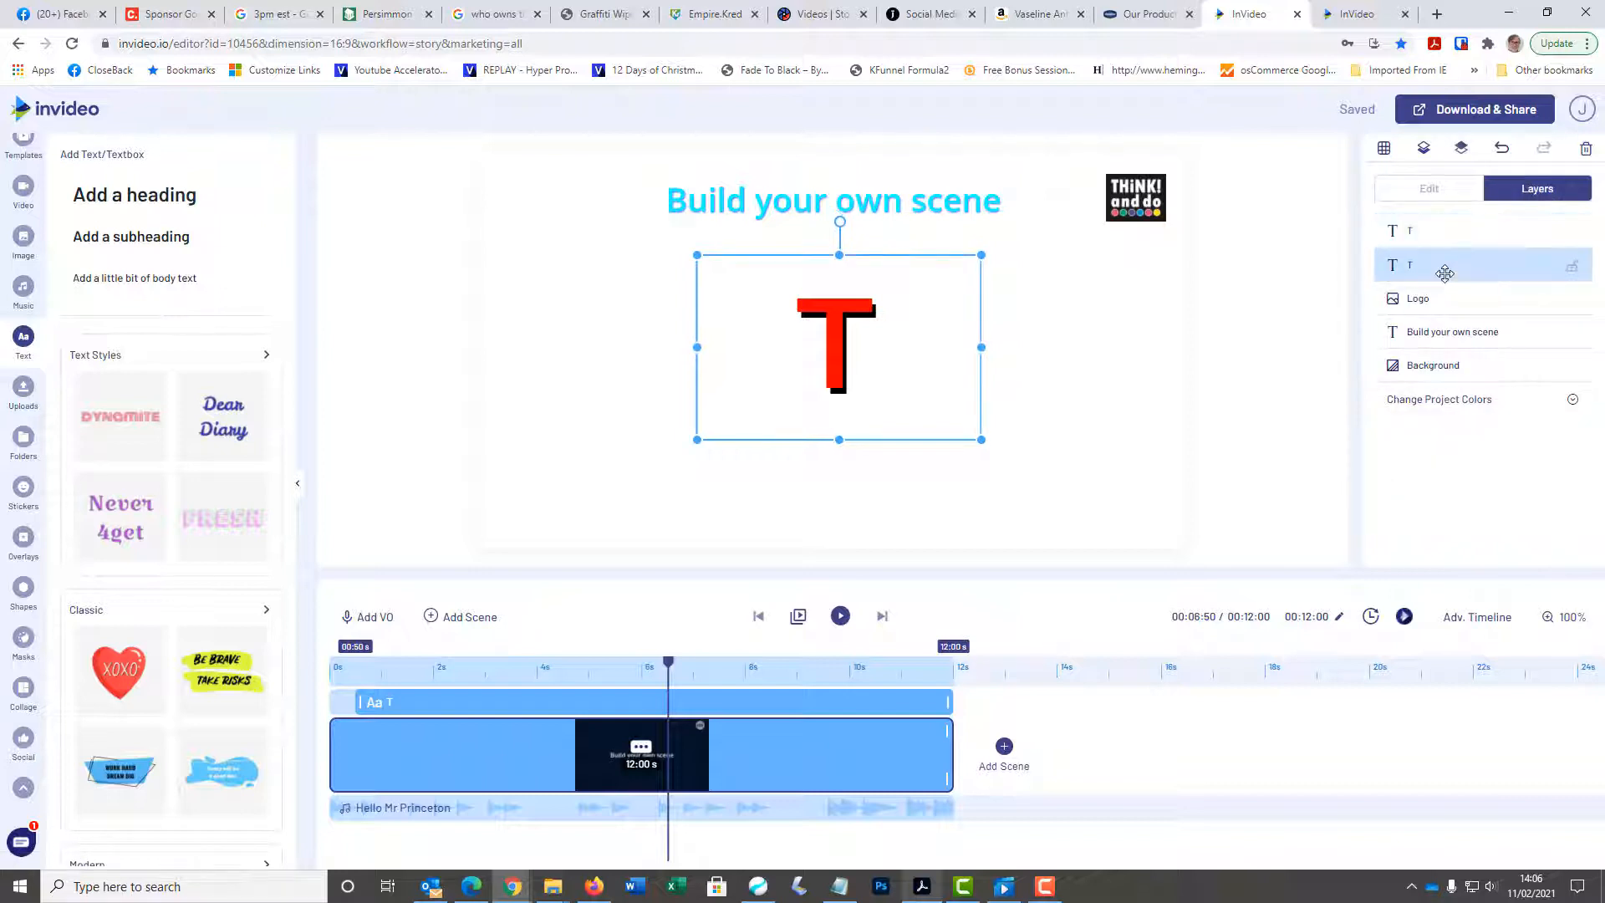
{"action": "key", "text": "Right"}
{"action": "key", "text": "Right"}
{"action": "key", "text": "Right"}
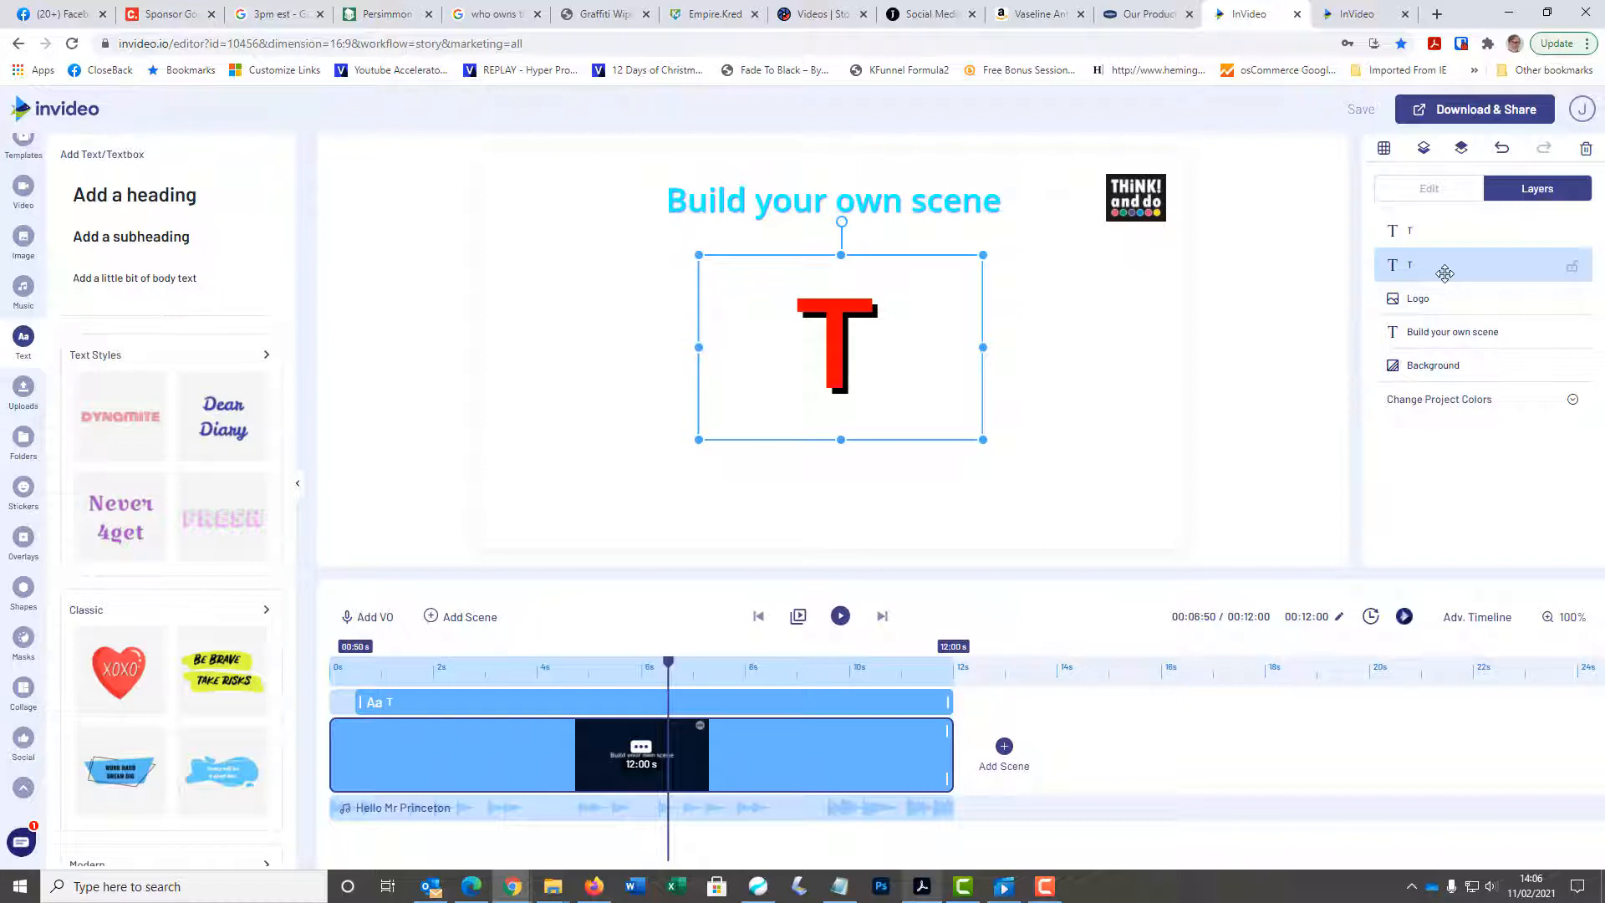
{"action": "key", "text": "Down"}
{"action": "key", "text": "Down"}
{"action": "key", "text": "Down"}
{"action": "key", "text": "Down"}
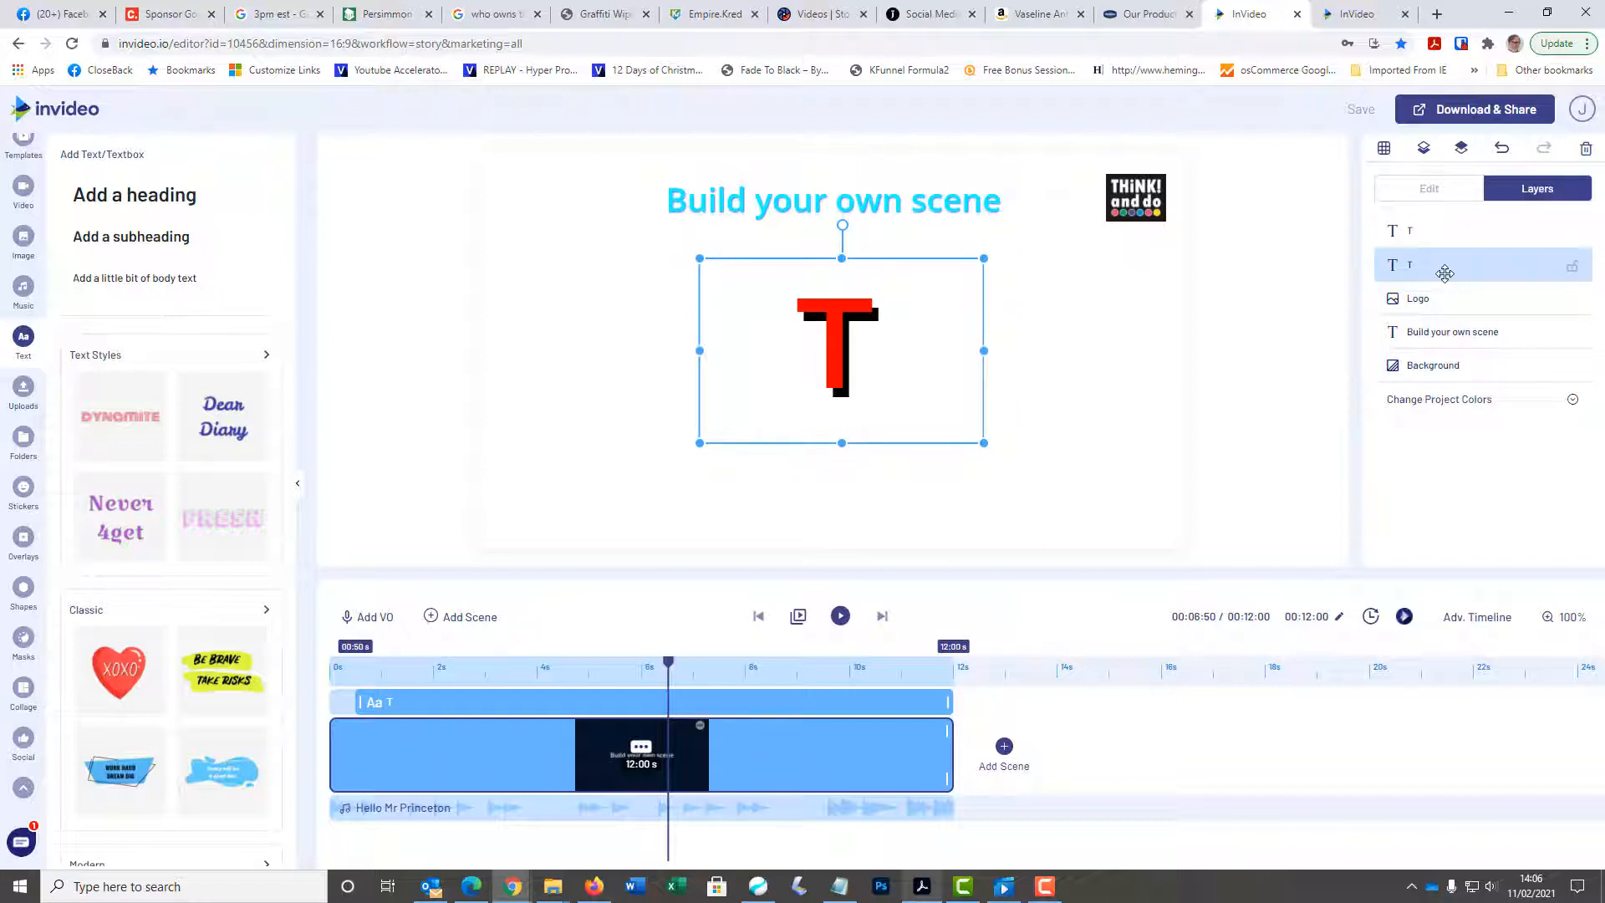
{"action": "key", "text": "Left"}
{"action": "key", "text": "Up"}
{"action": "key", "text": "Up"}
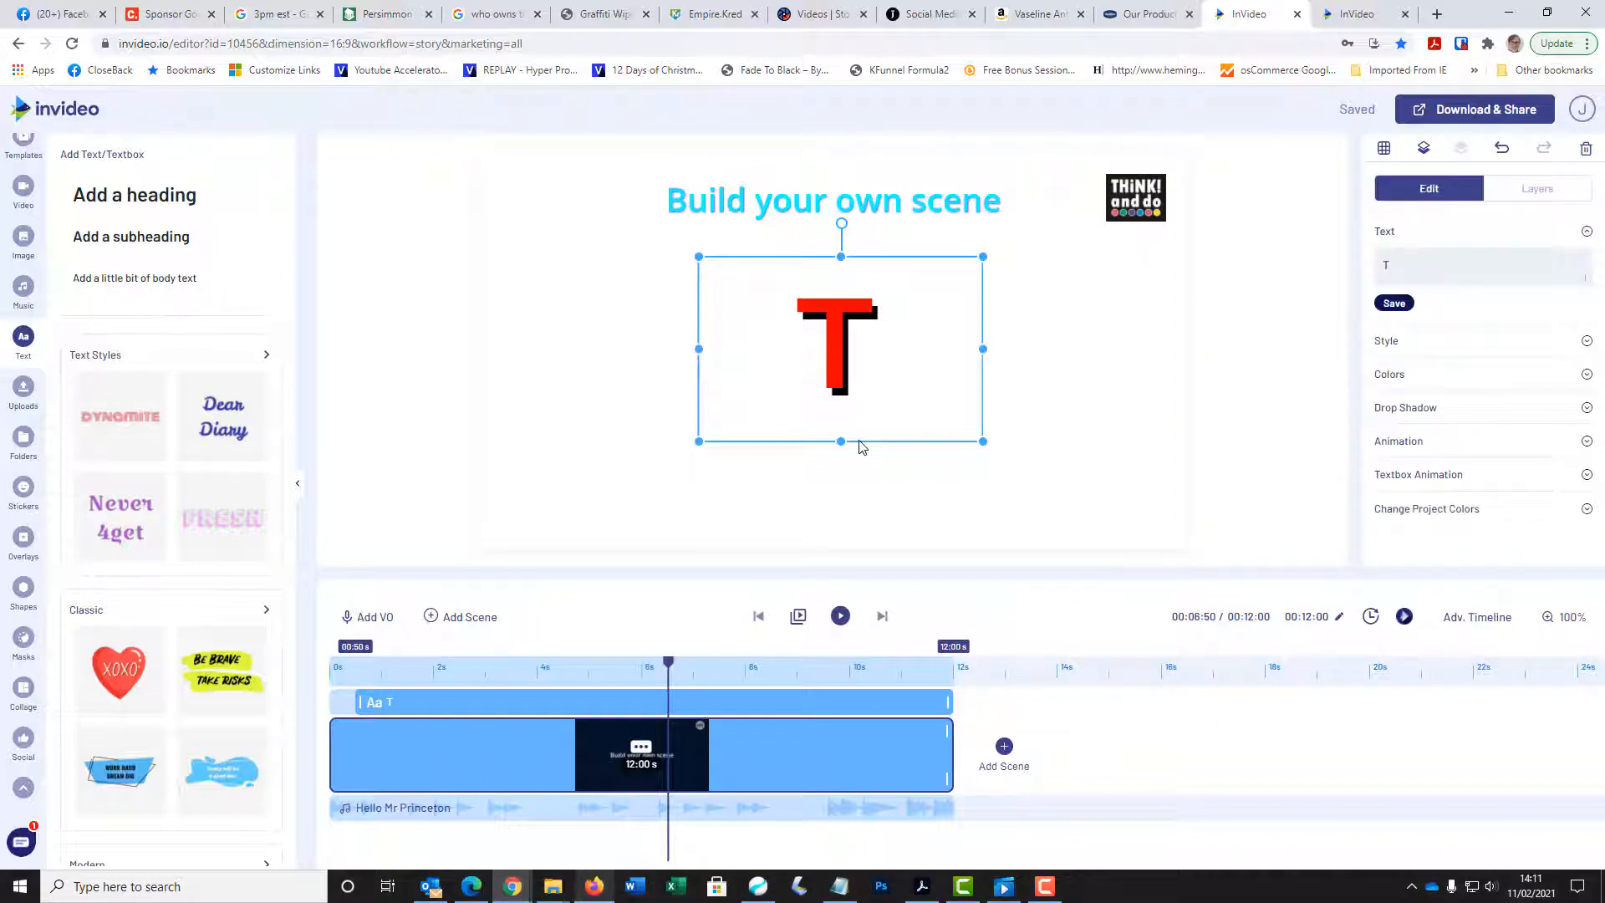
Step: Try different shadow offsets by nudging the black T right and back left, and down and back up
{"action": "key", "text": "Right"}
{"action": "key", "text": "Right"}
{"action": "key", "text": "Right"}
{"action": "key", "text": "Right"}
{"action": "key", "text": "Right"}
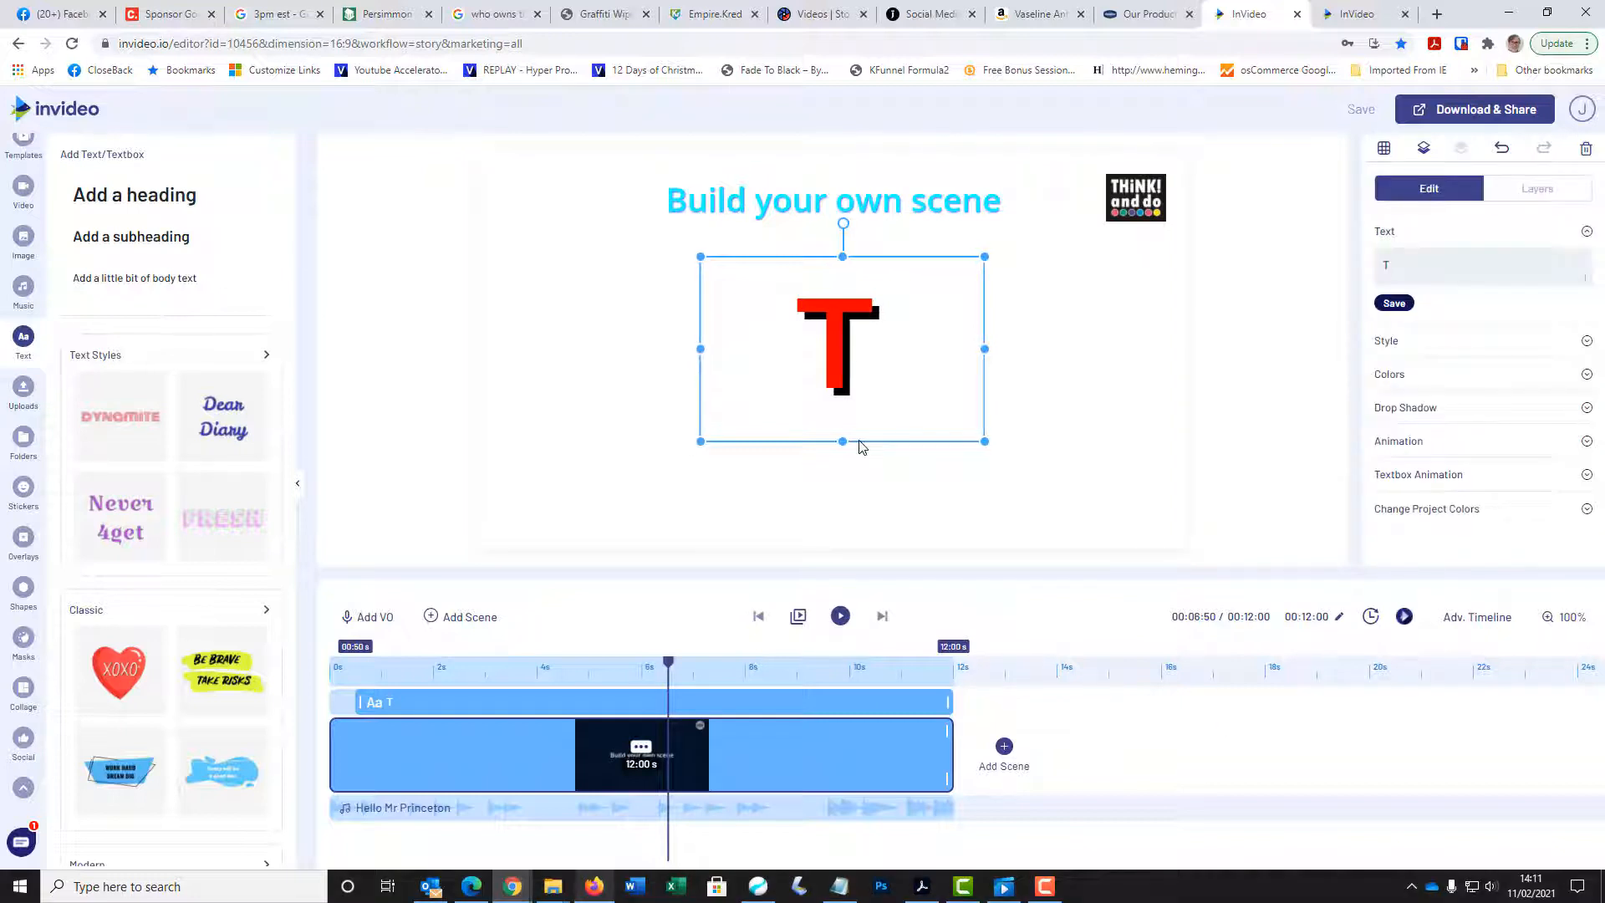
{"action": "key", "text": "Left"}
{"action": "key", "text": "Left"}
{"action": "key", "text": "Left"}
{"action": "key", "text": "Left"}
{"action": "key", "text": "Left"}
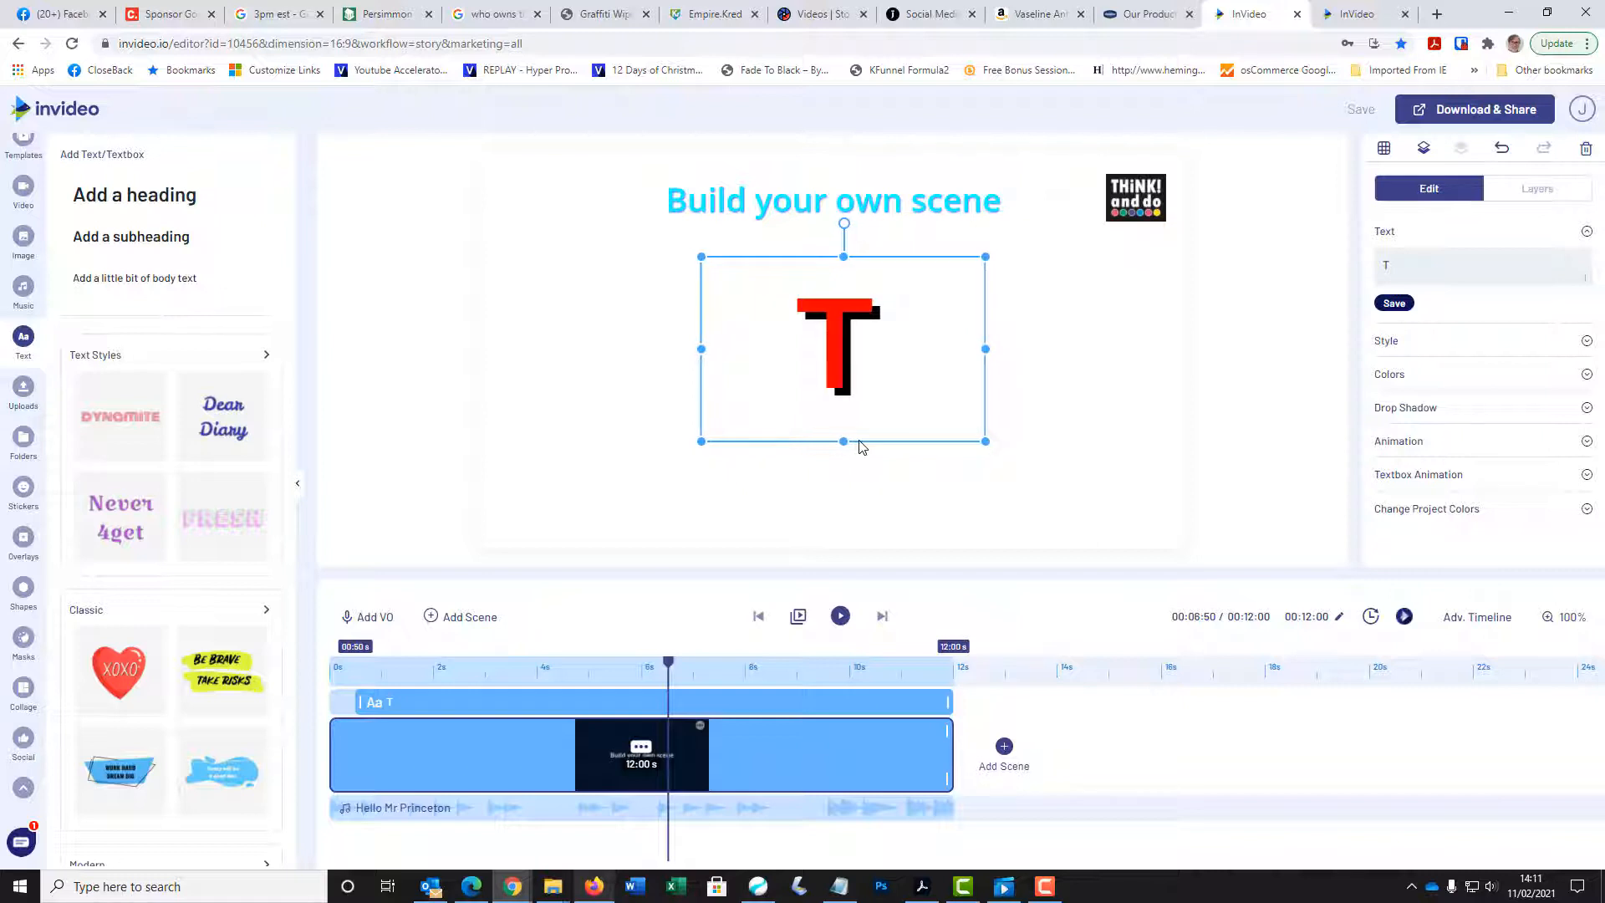
{"action": "key", "text": "Down"}
{"action": "key", "text": "Down"}
{"action": "key", "text": "Down"}
{"action": "key", "text": "Down"}
{"action": "key", "text": "Down"}
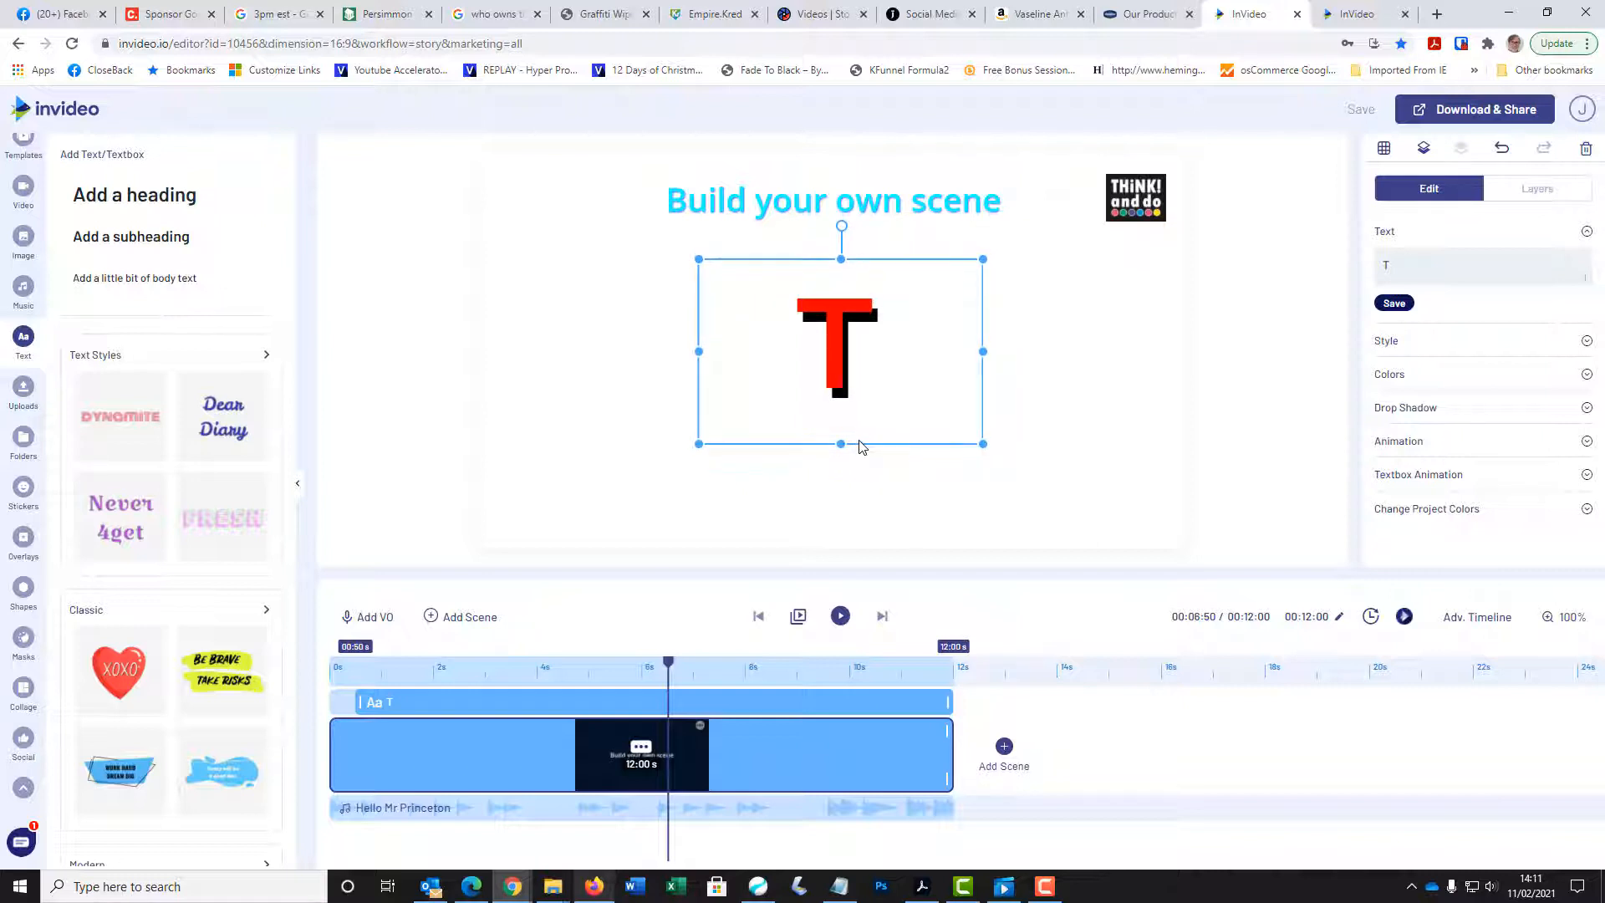
{"action": "key", "text": "Up"}
{"action": "key", "text": "Up"}
{"action": "key", "text": "Up"}
{"action": "key", "text": "Up"}
{"action": "key", "text": "Up"}
{"action": "key", "text": "Up"}
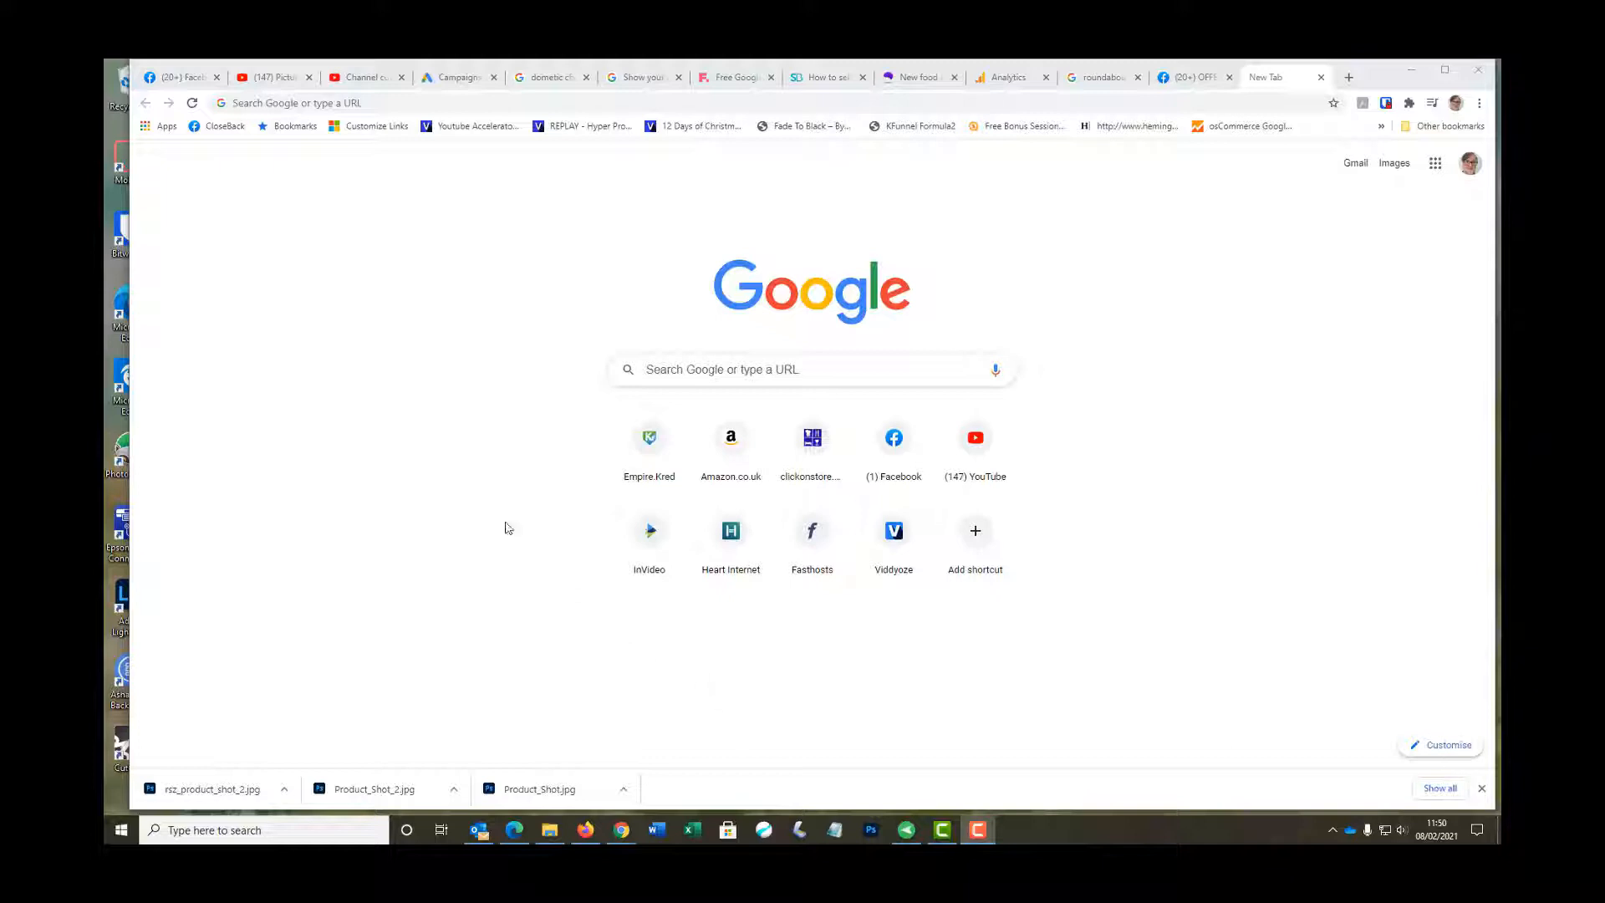
Step: Open the picresize.com website in the browser's empty tab
{"action": "left_click", "coordinate": [369, 102]}
{"action": "type", "text": "p"}
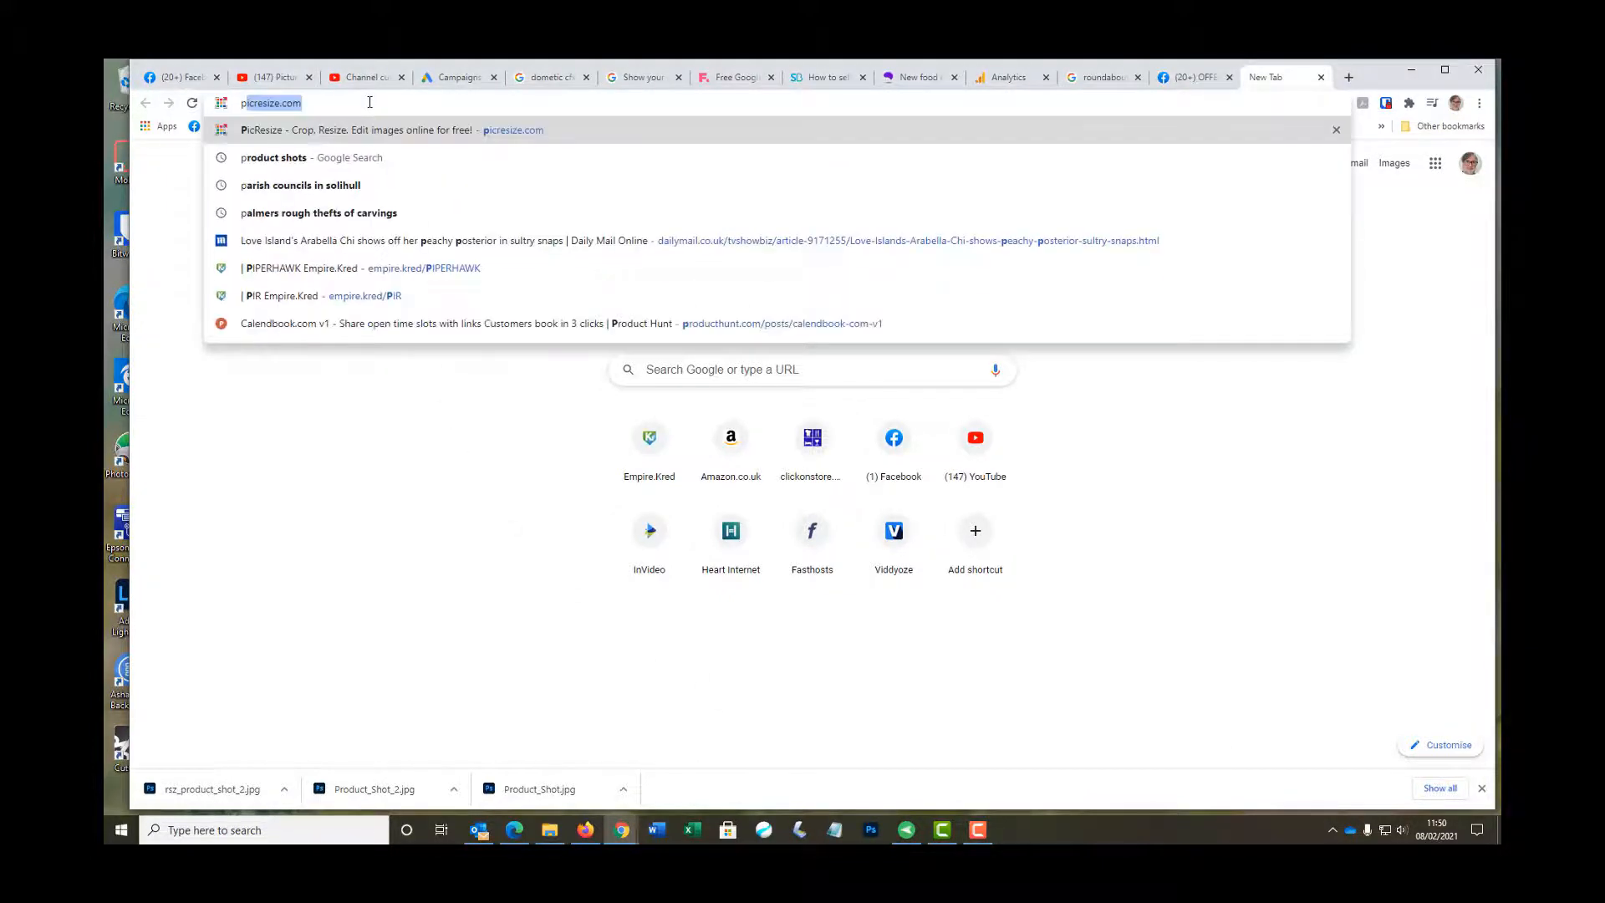
{"action": "type", "text": "icre"}
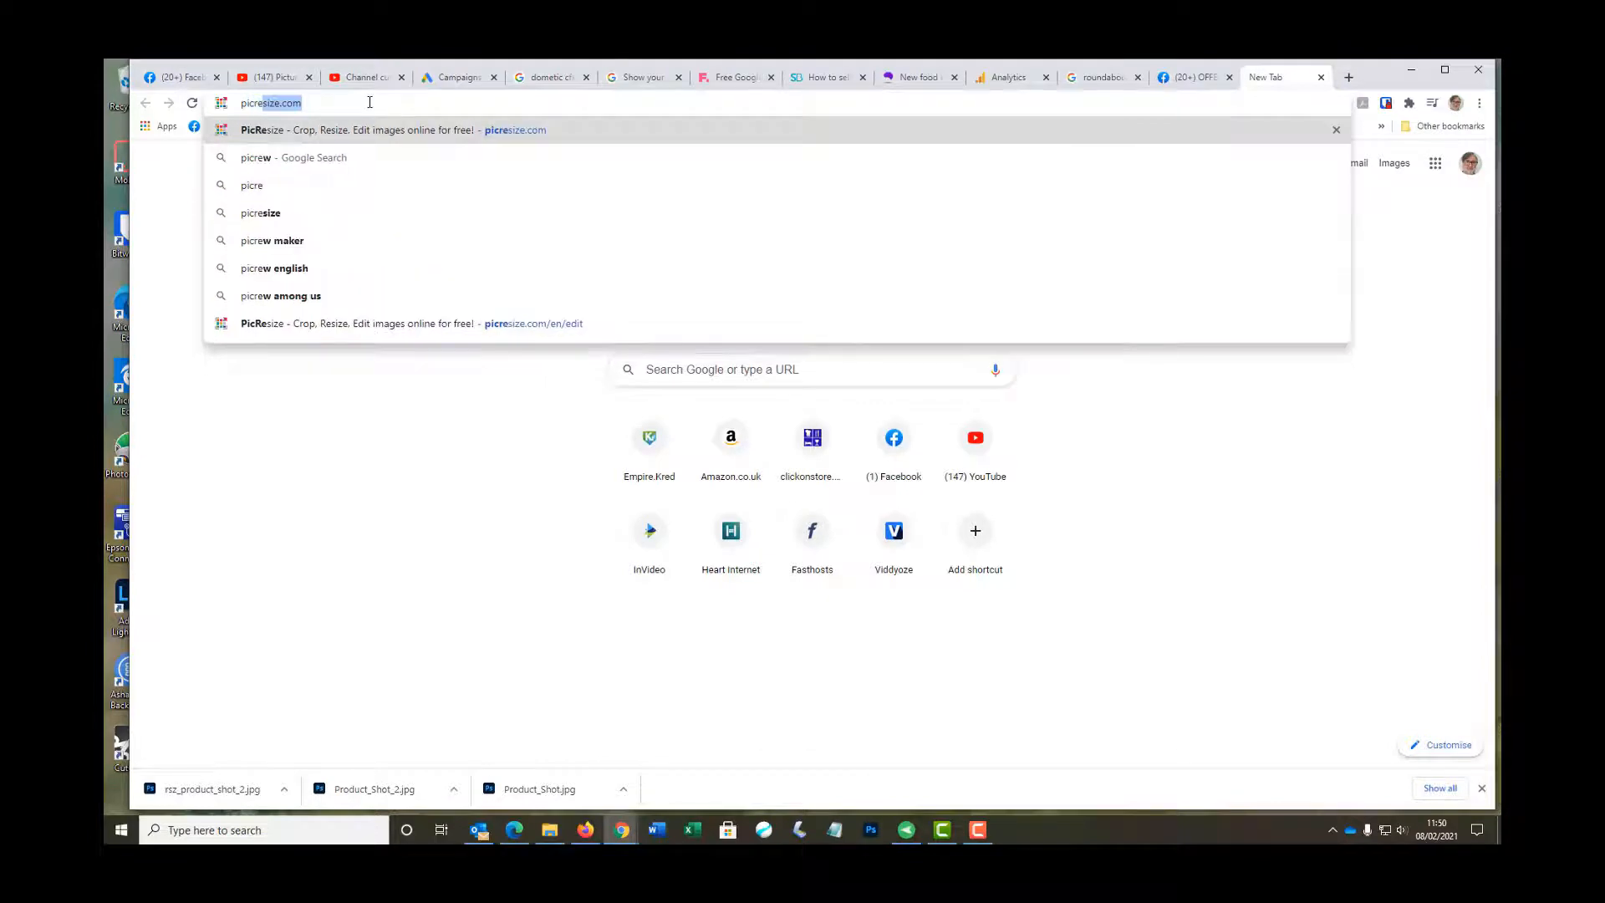
{"action": "type", "text": "size.com"}
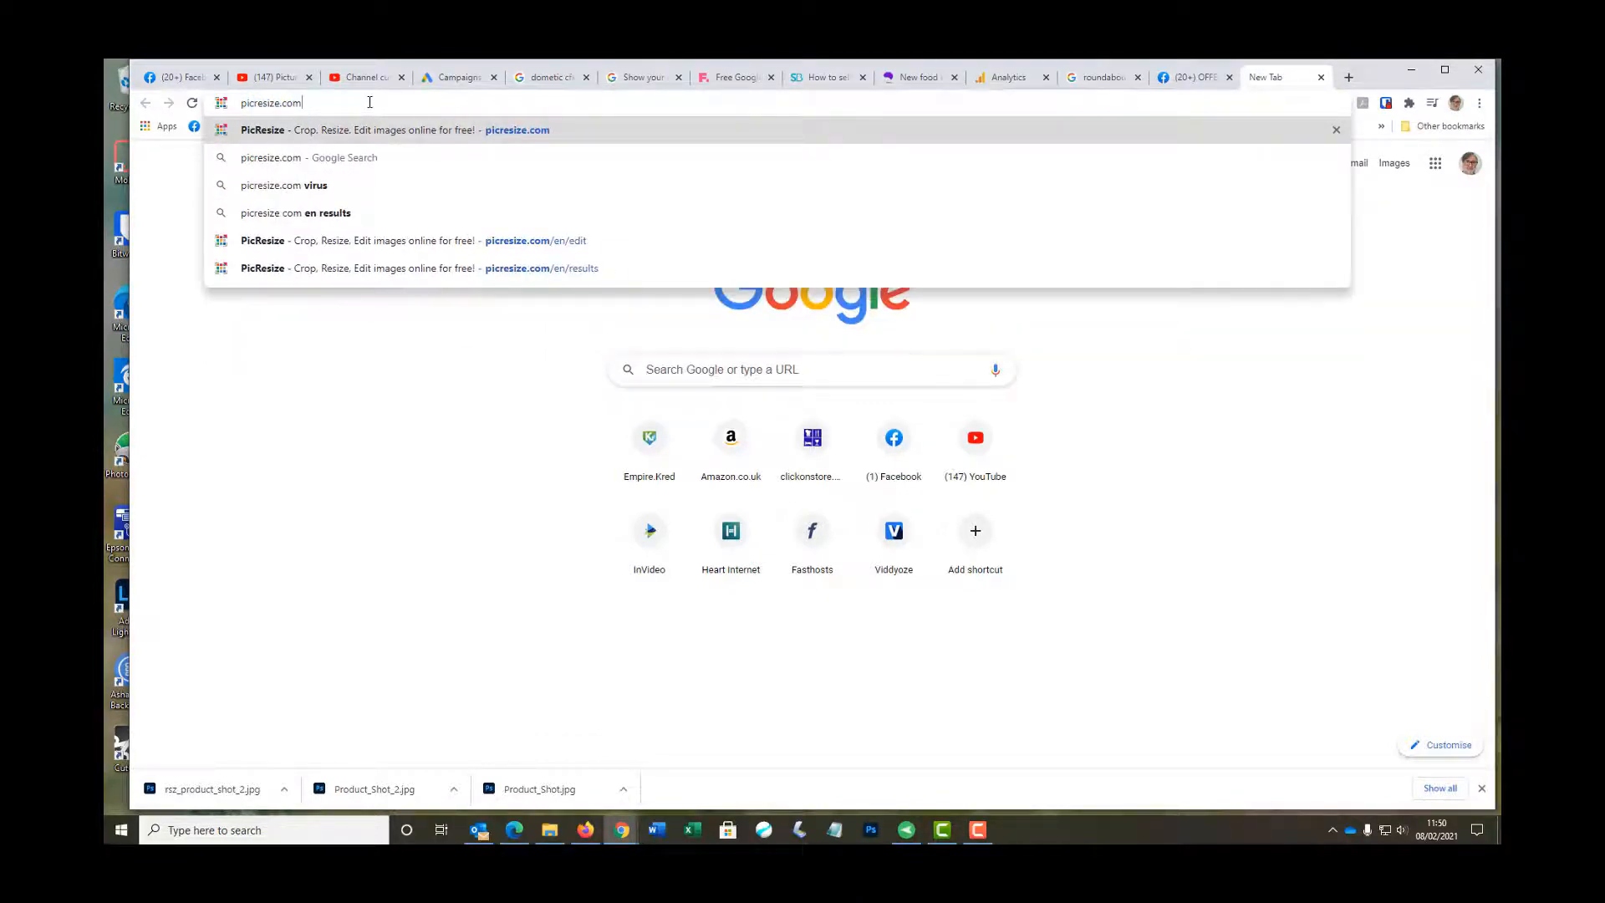
{"action": "key", "text": "Return"}
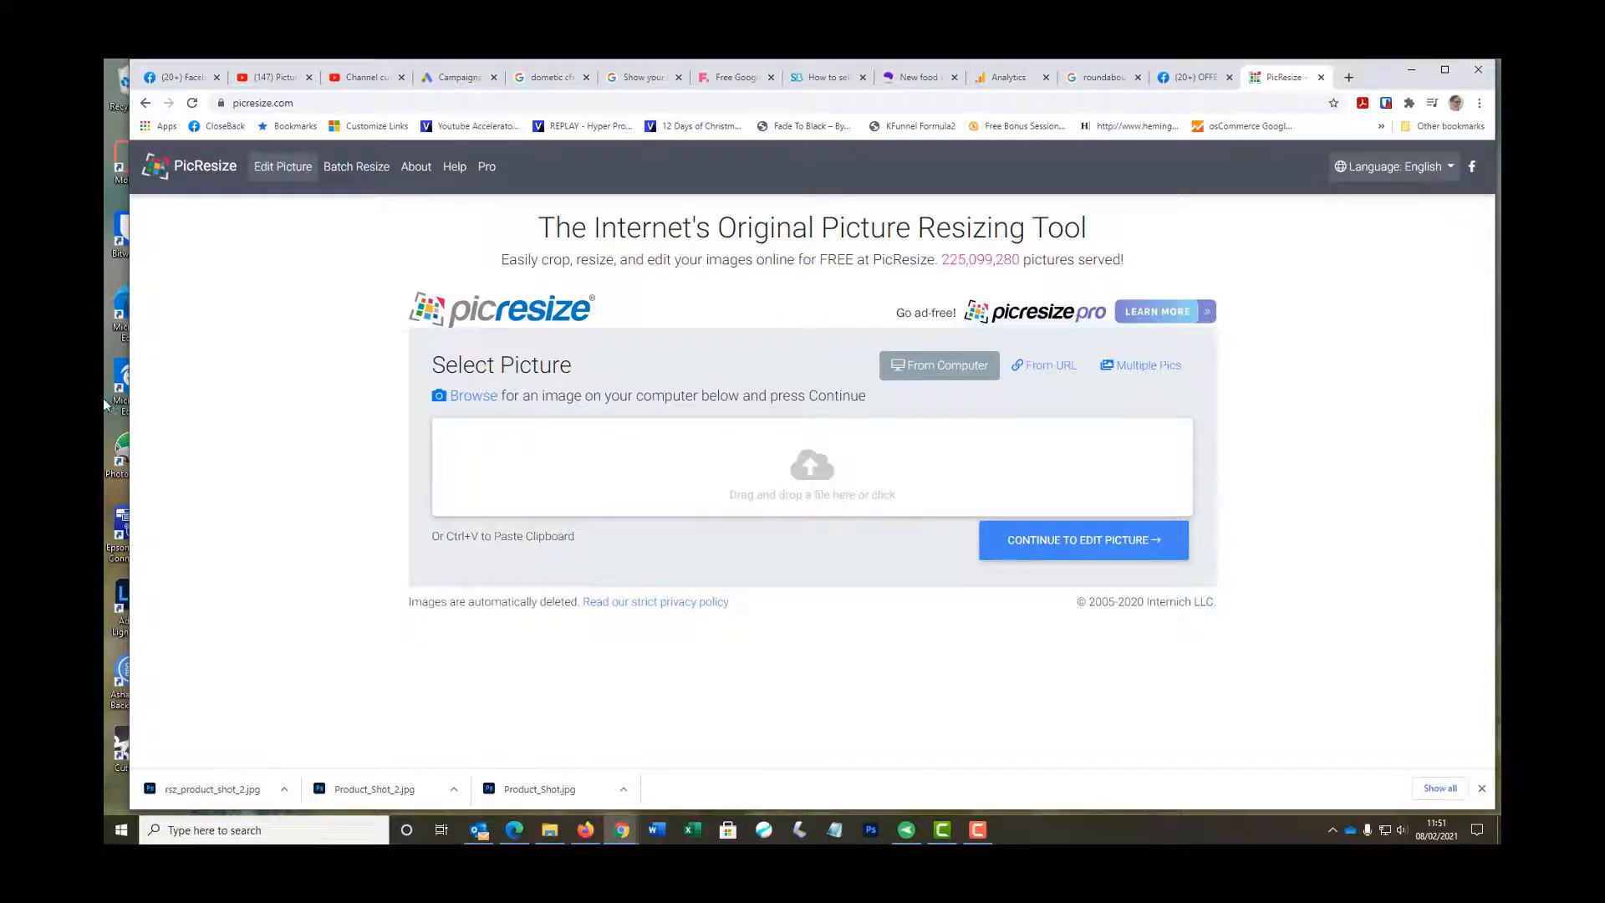
Step: Upload Product_Shot_2.jpg from the Downloads folder to PicResize and continue to editing the picture
{"action": "left_click", "coordinate": [807, 491]}
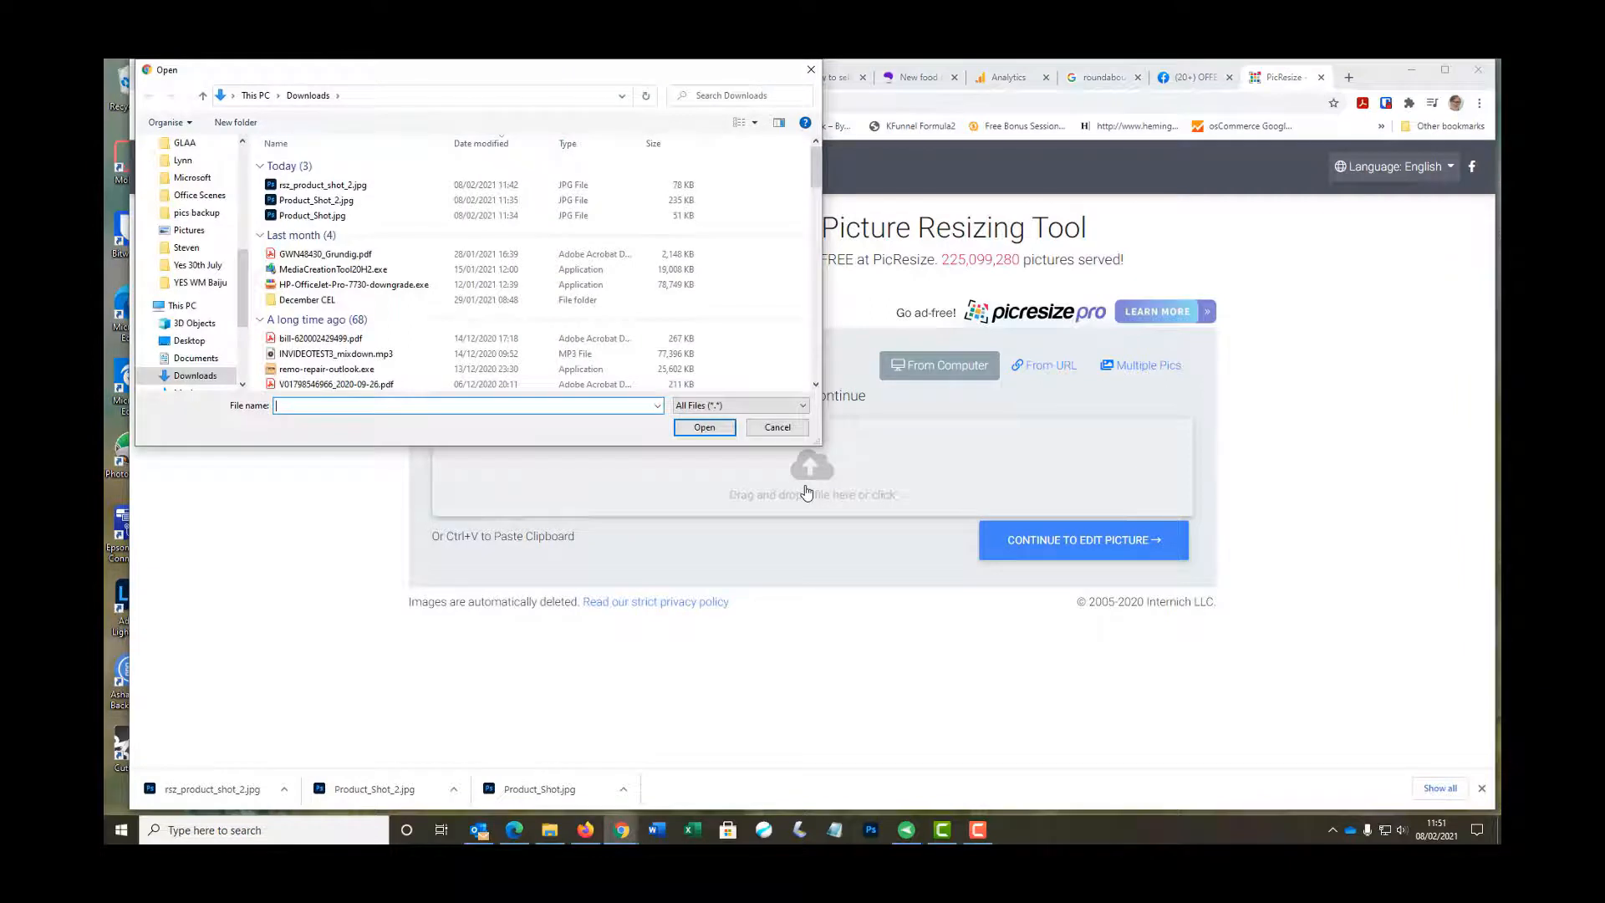
{"action": "left_click", "coordinate": [302, 199]}
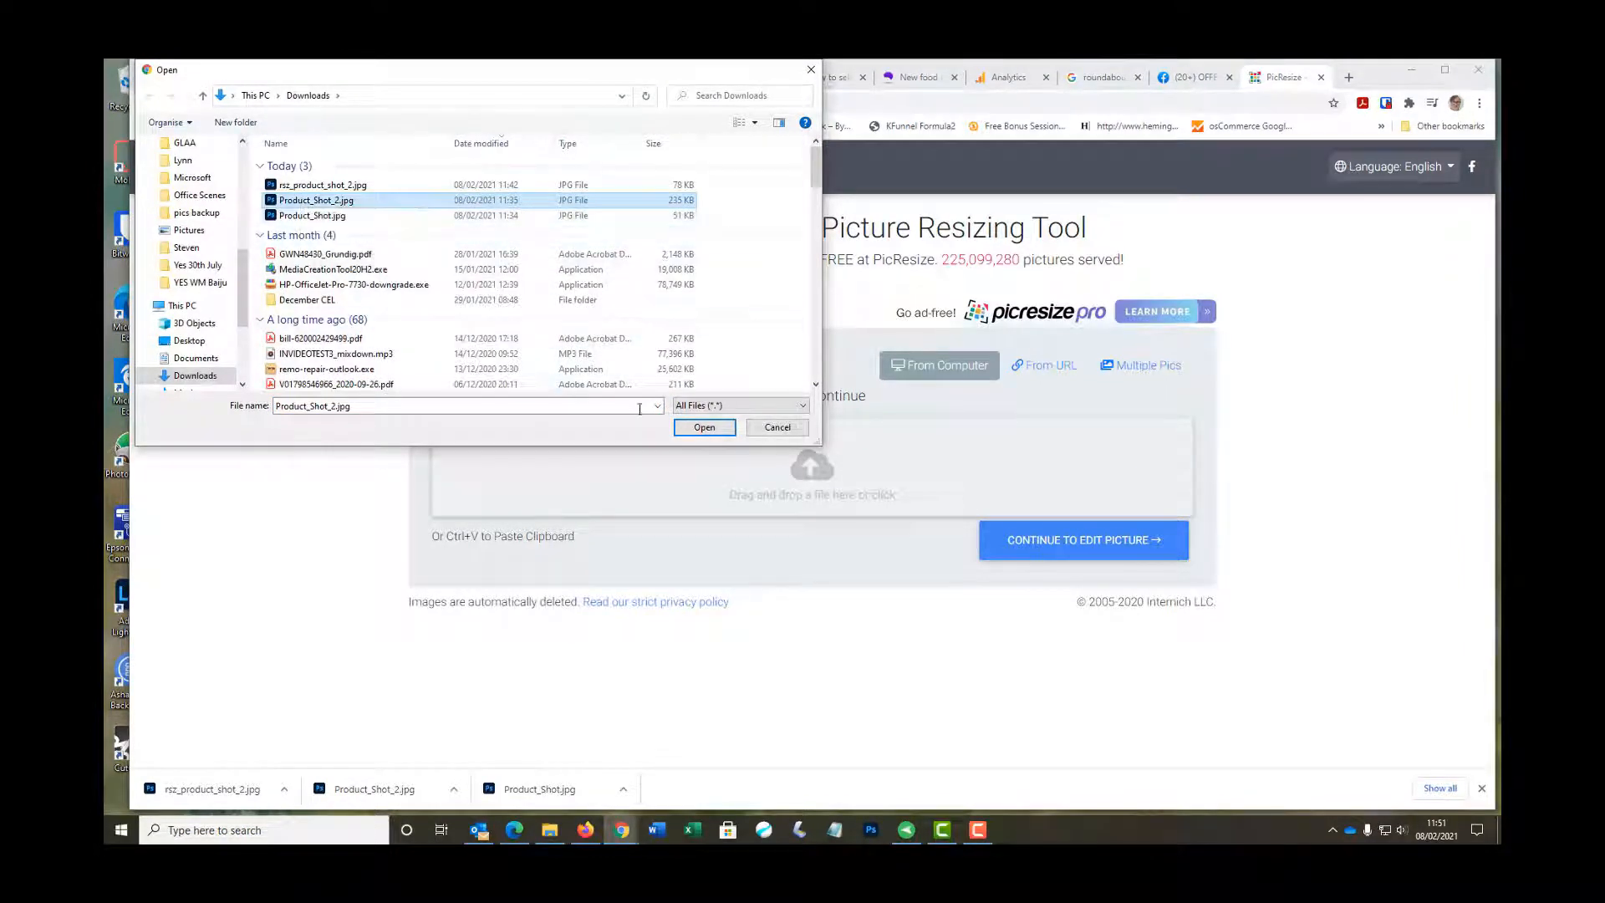
{"action": "left_click", "coordinate": [711, 433]}
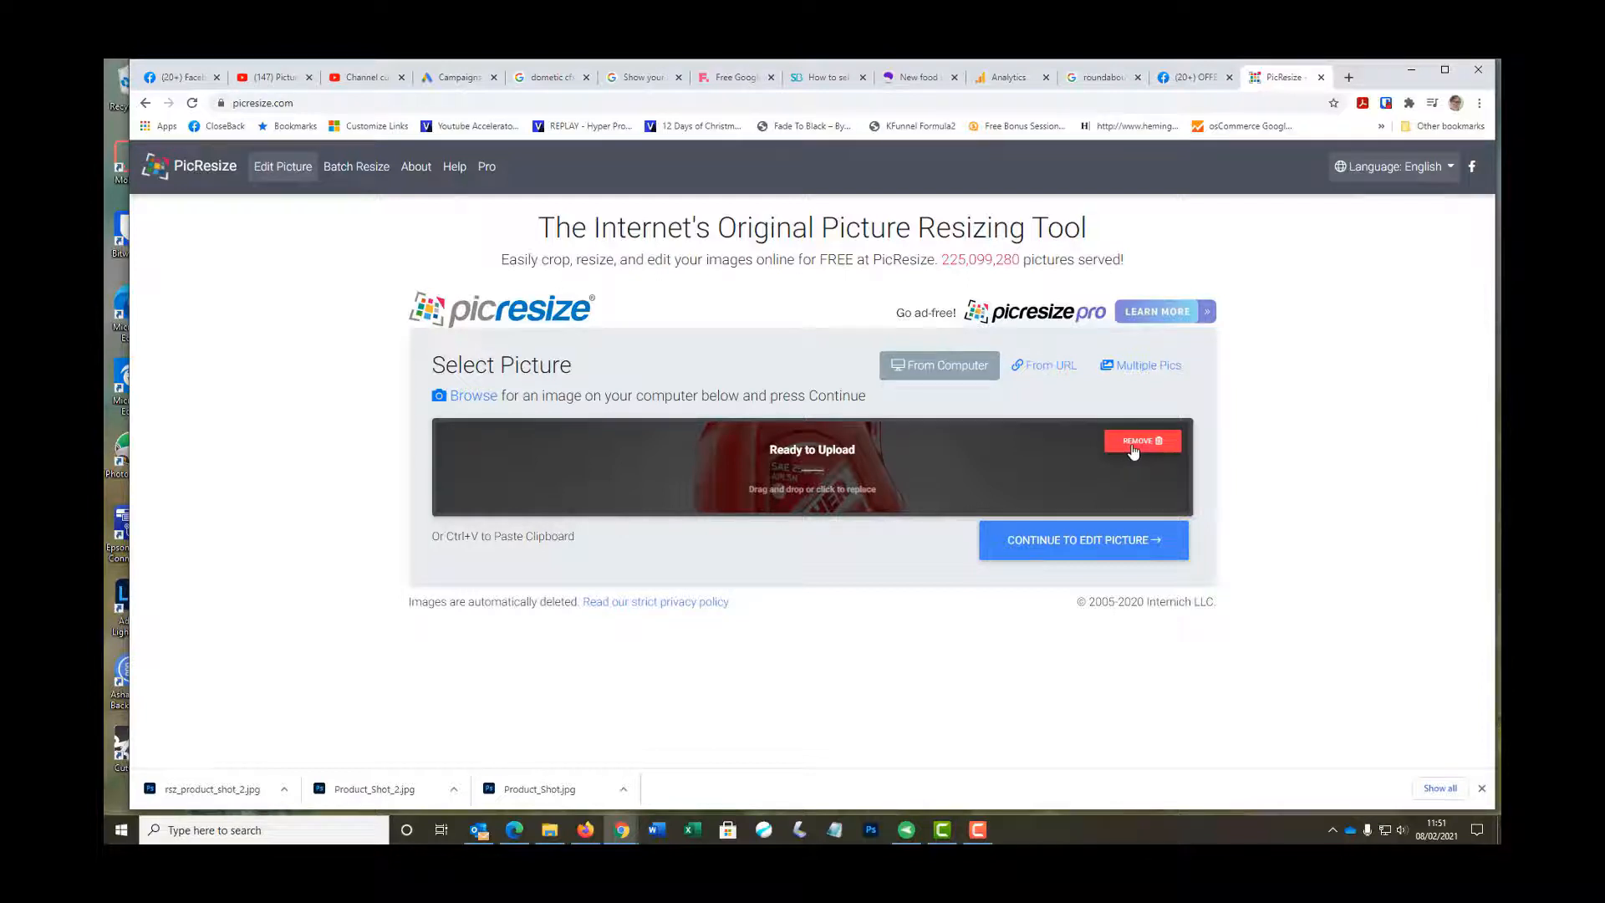
{"action": "left_click", "coordinate": [1077, 548]}
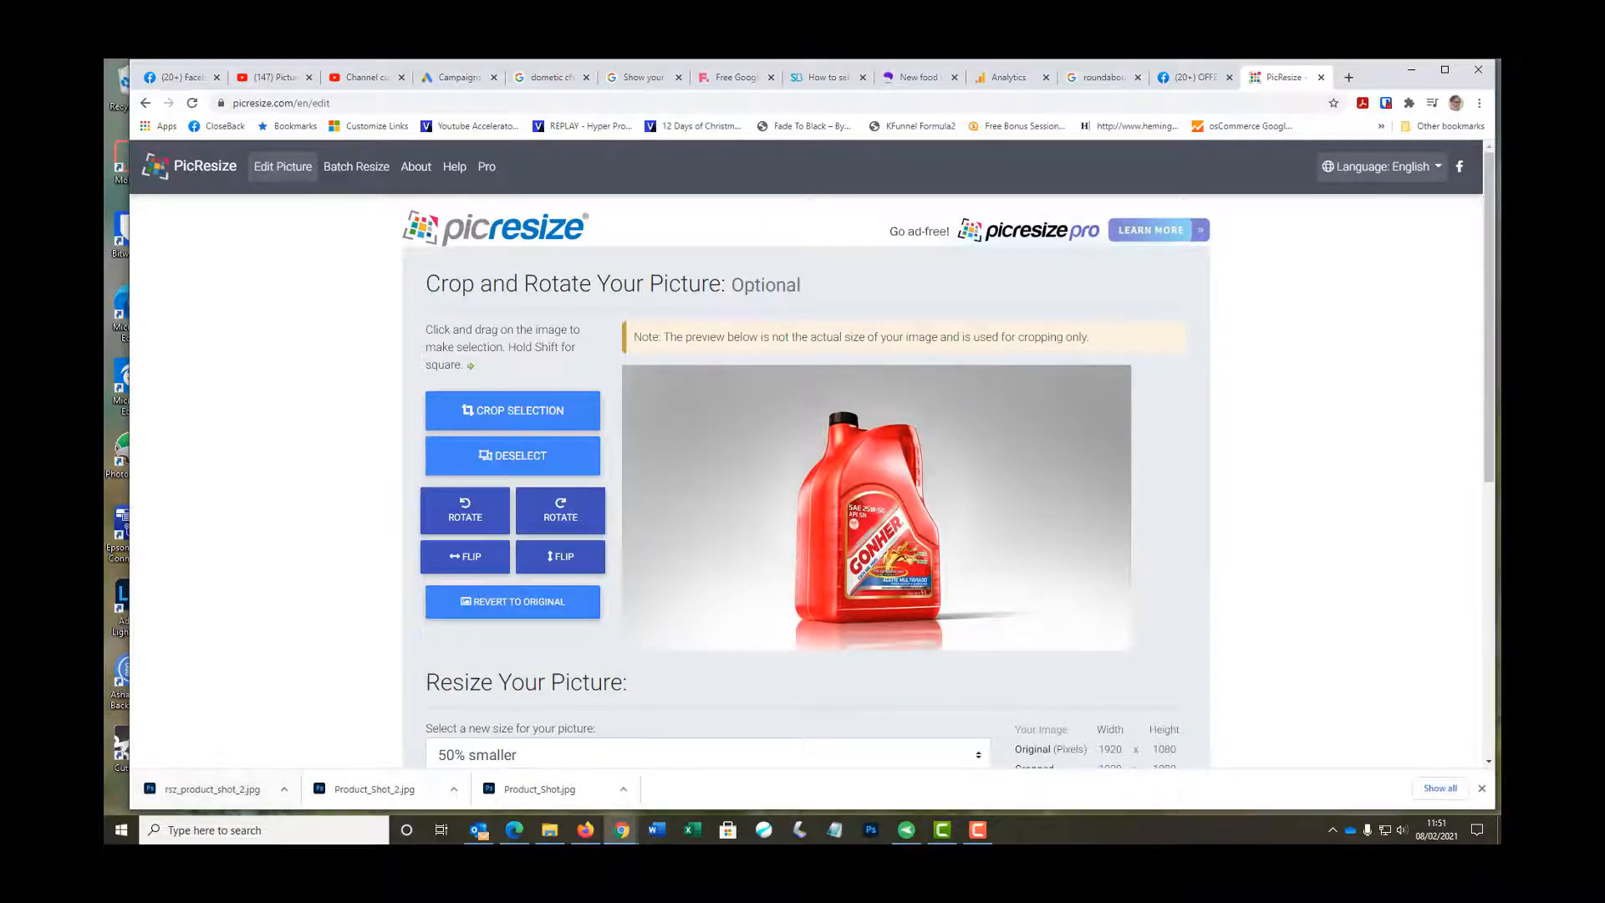
Step: Try a crop selection covering almost the whole picture, and clear the selection
{"action": "left_click", "coordinate": [1482, 788]}
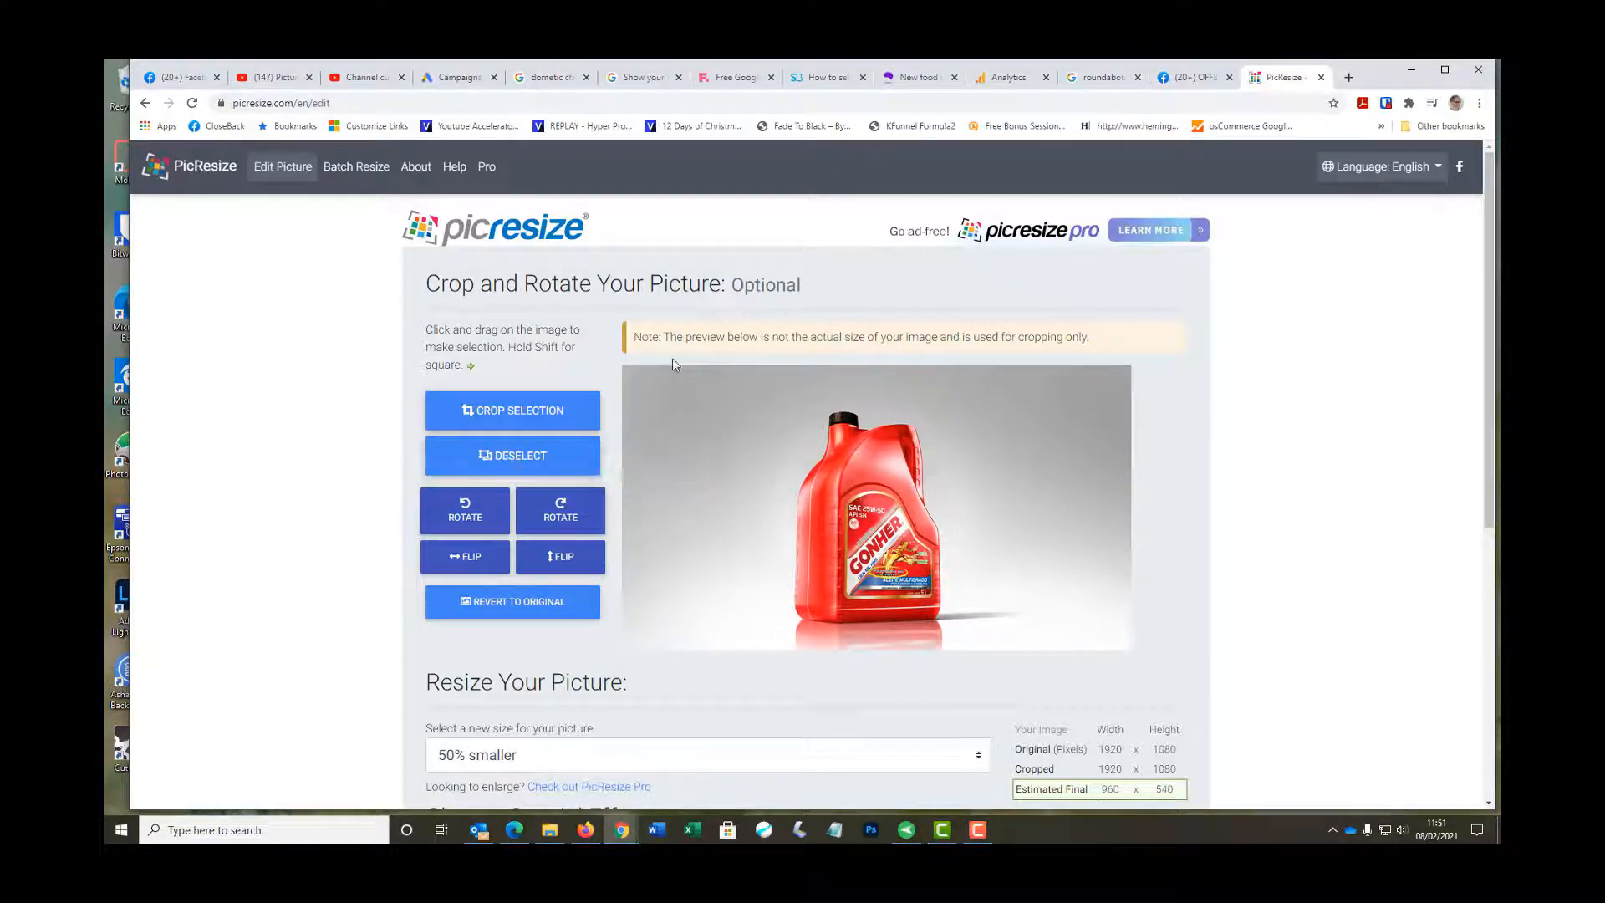
{"action": "left_click_drag", "start_coordinate": [643, 374], "coordinate": [1113, 639]}
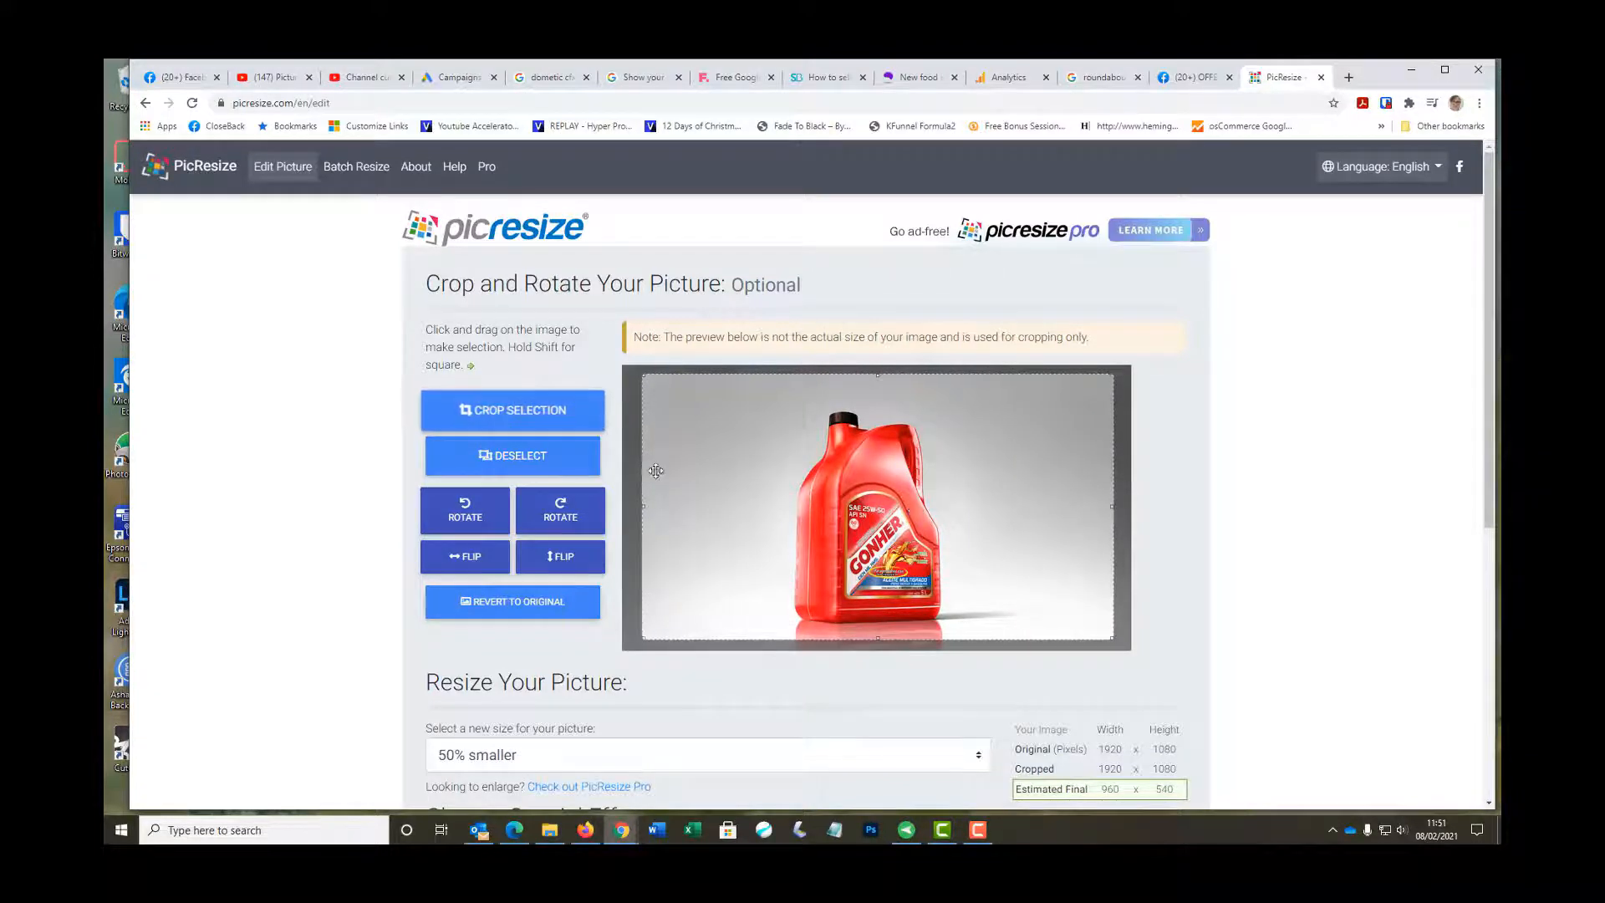
{"action": "left_click", "coordinate": [565, 466]}
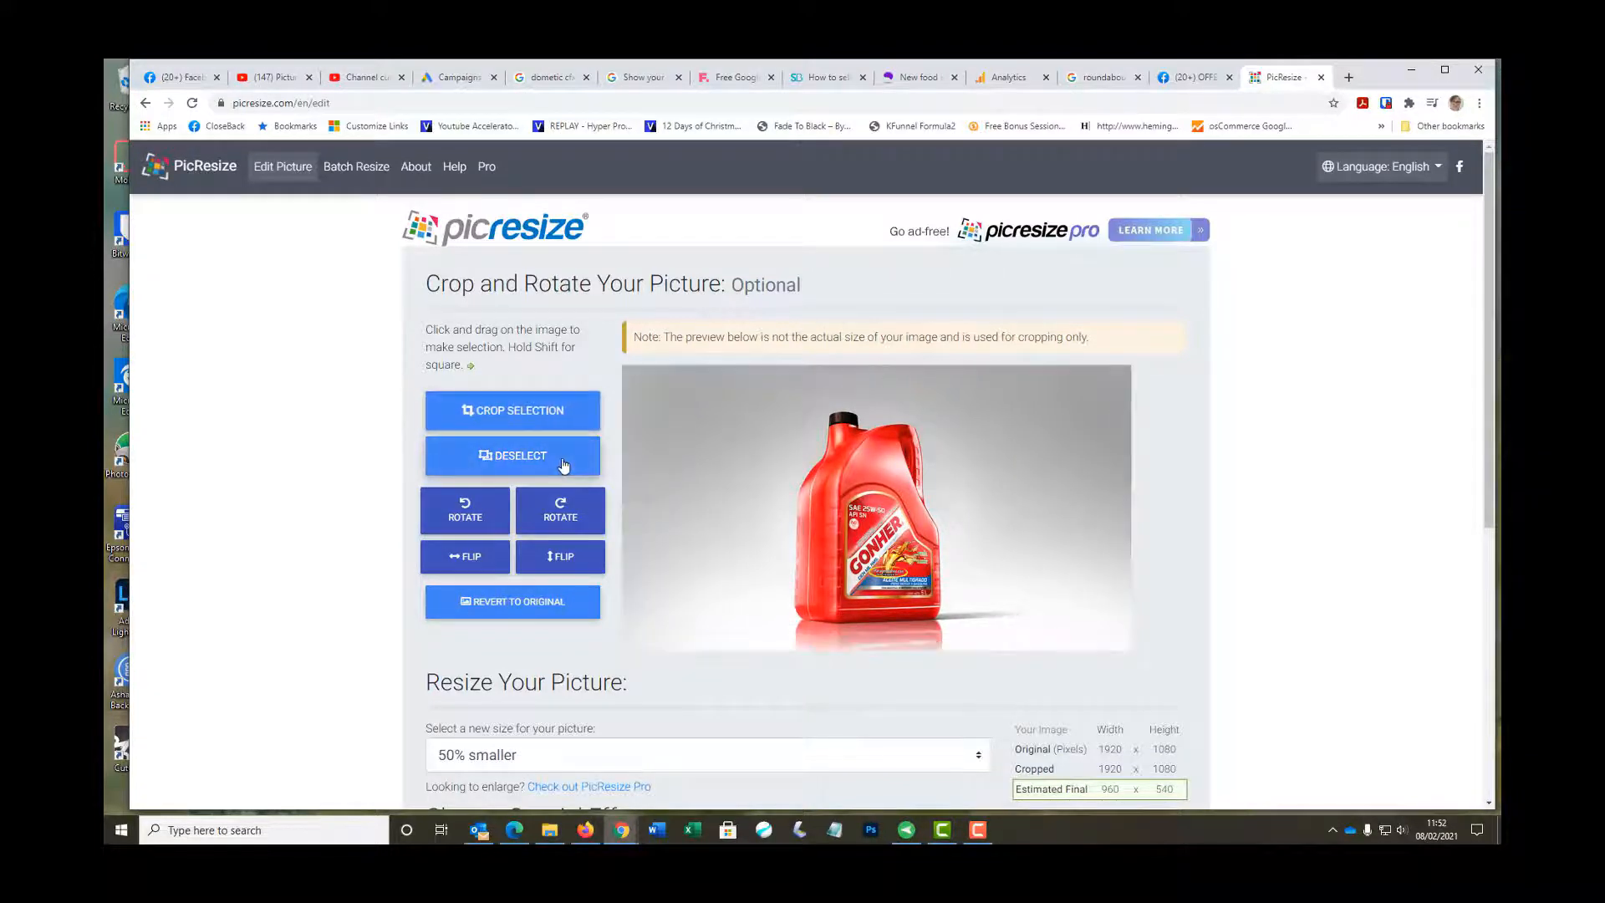
Step: Try rotating the picture both ways and flipping it horizontally and vertically, and revert it to the original
{"action": "left_click", "coordinate": [476, 513]}
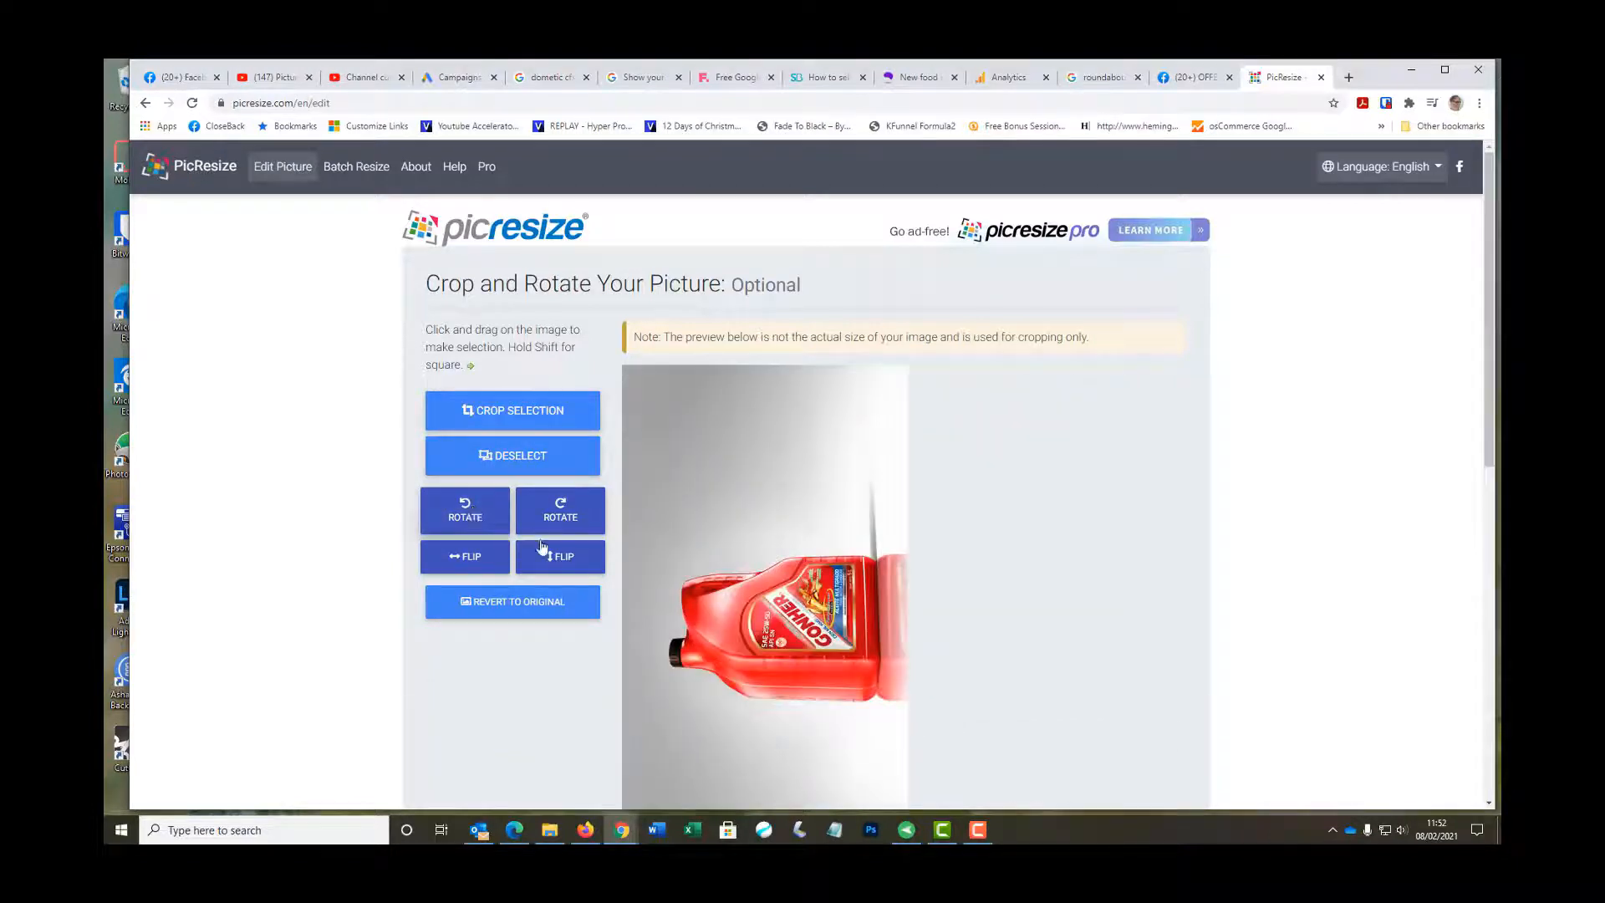
{"action": "left_click", "coordinate": [557, 514]}
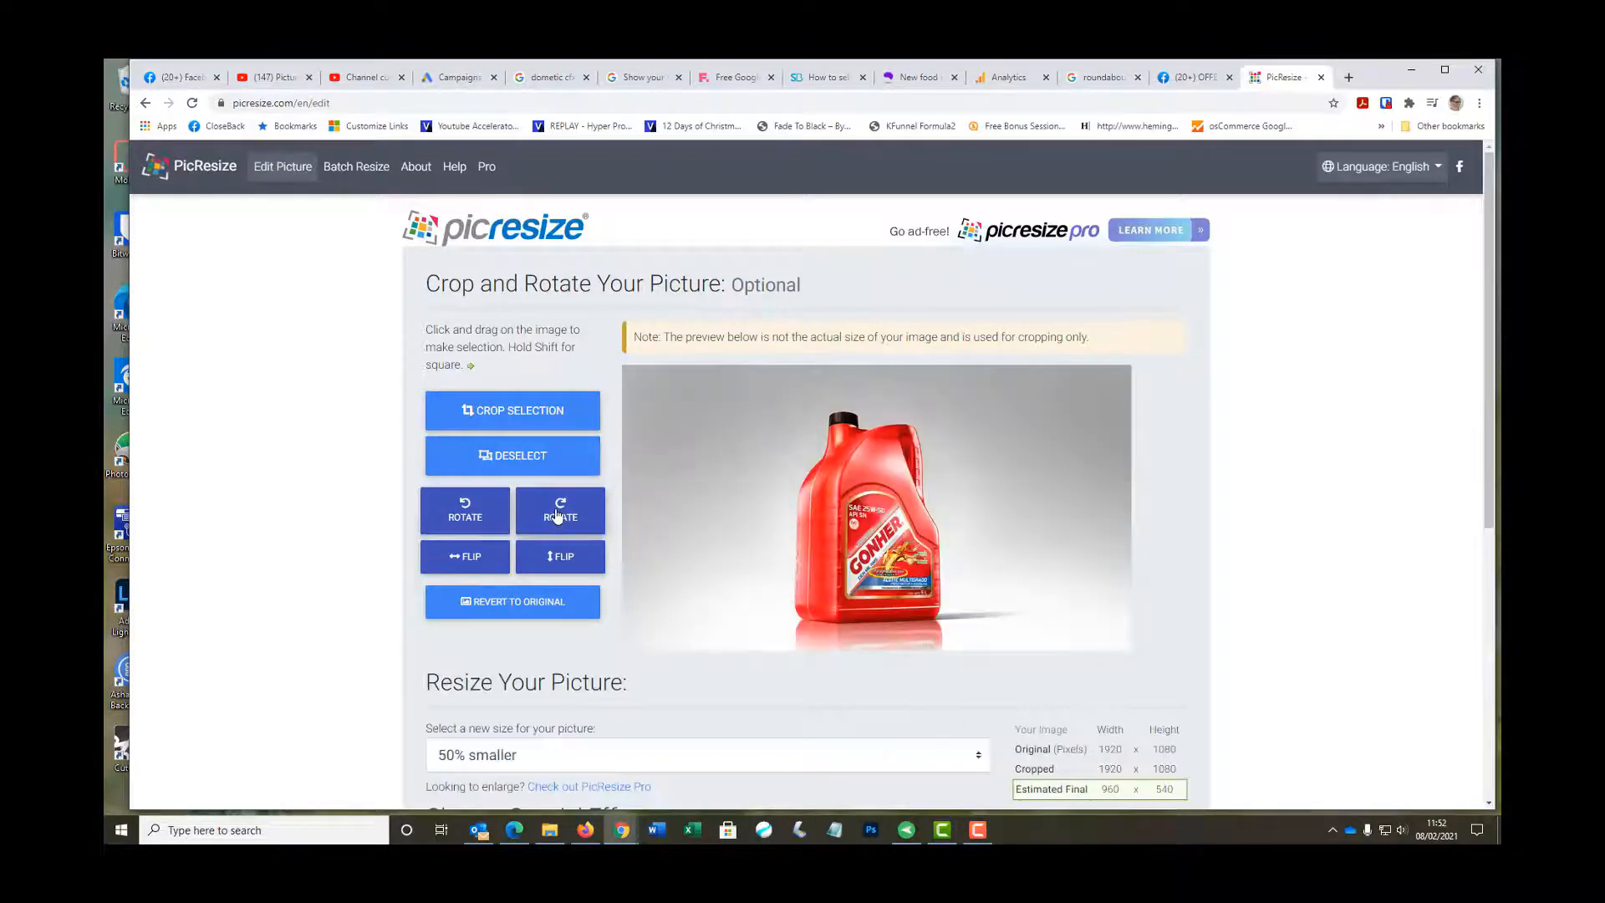
{"action": "left_click", "coordinate": [468, 557]}
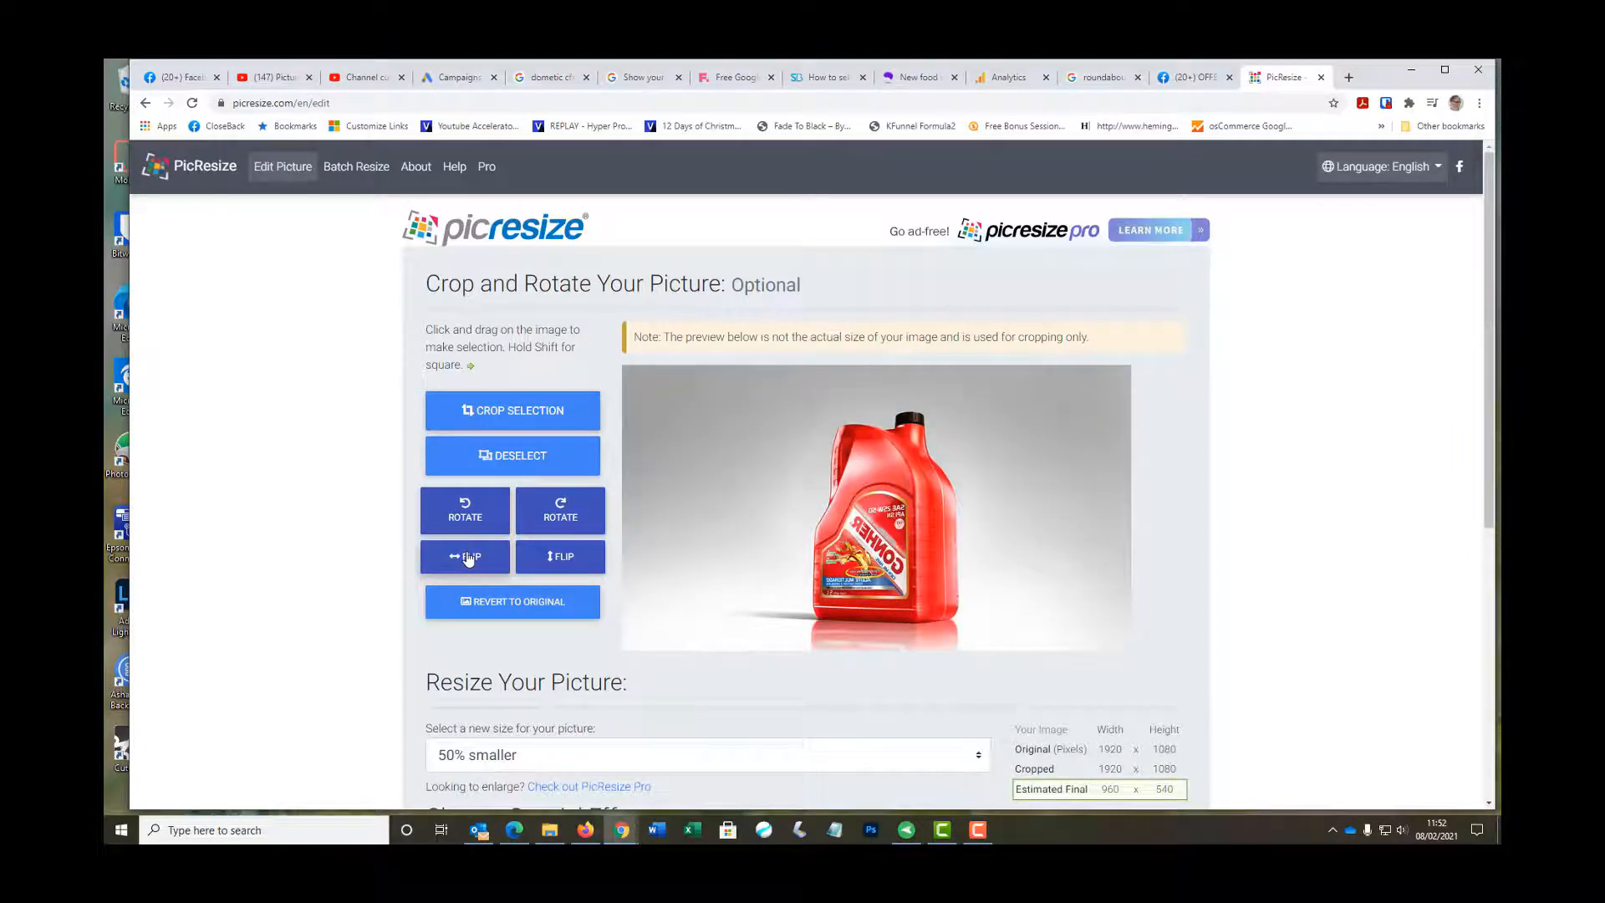
{"action": "left_click", "coordinate": [569, 558]}
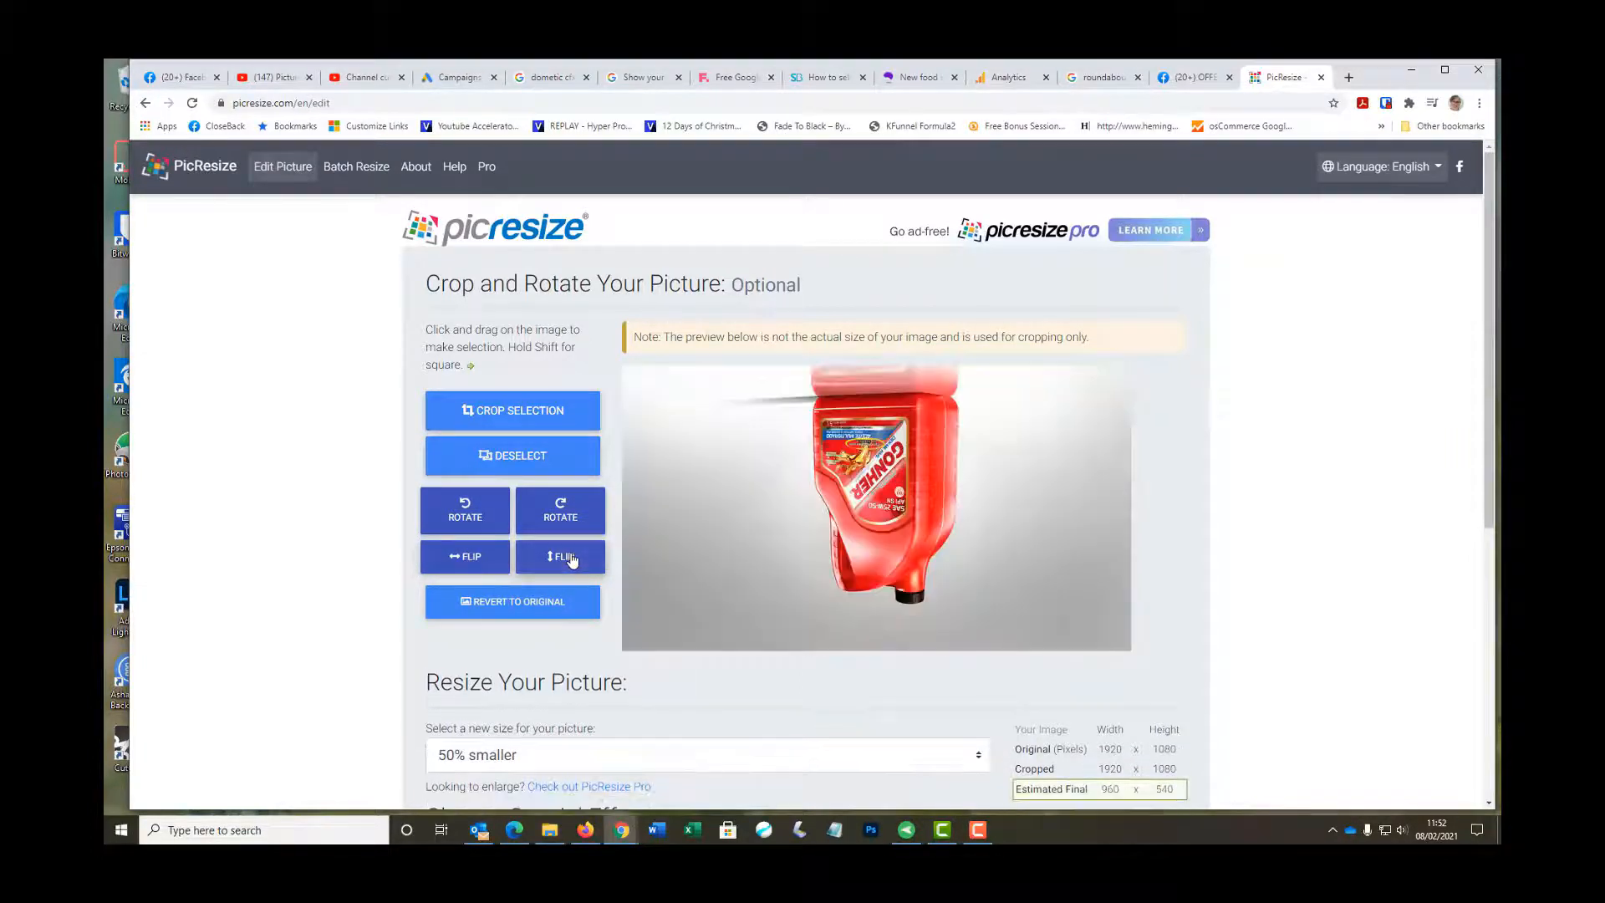
{"action": "left_click", "coordinate": [526, 602]}
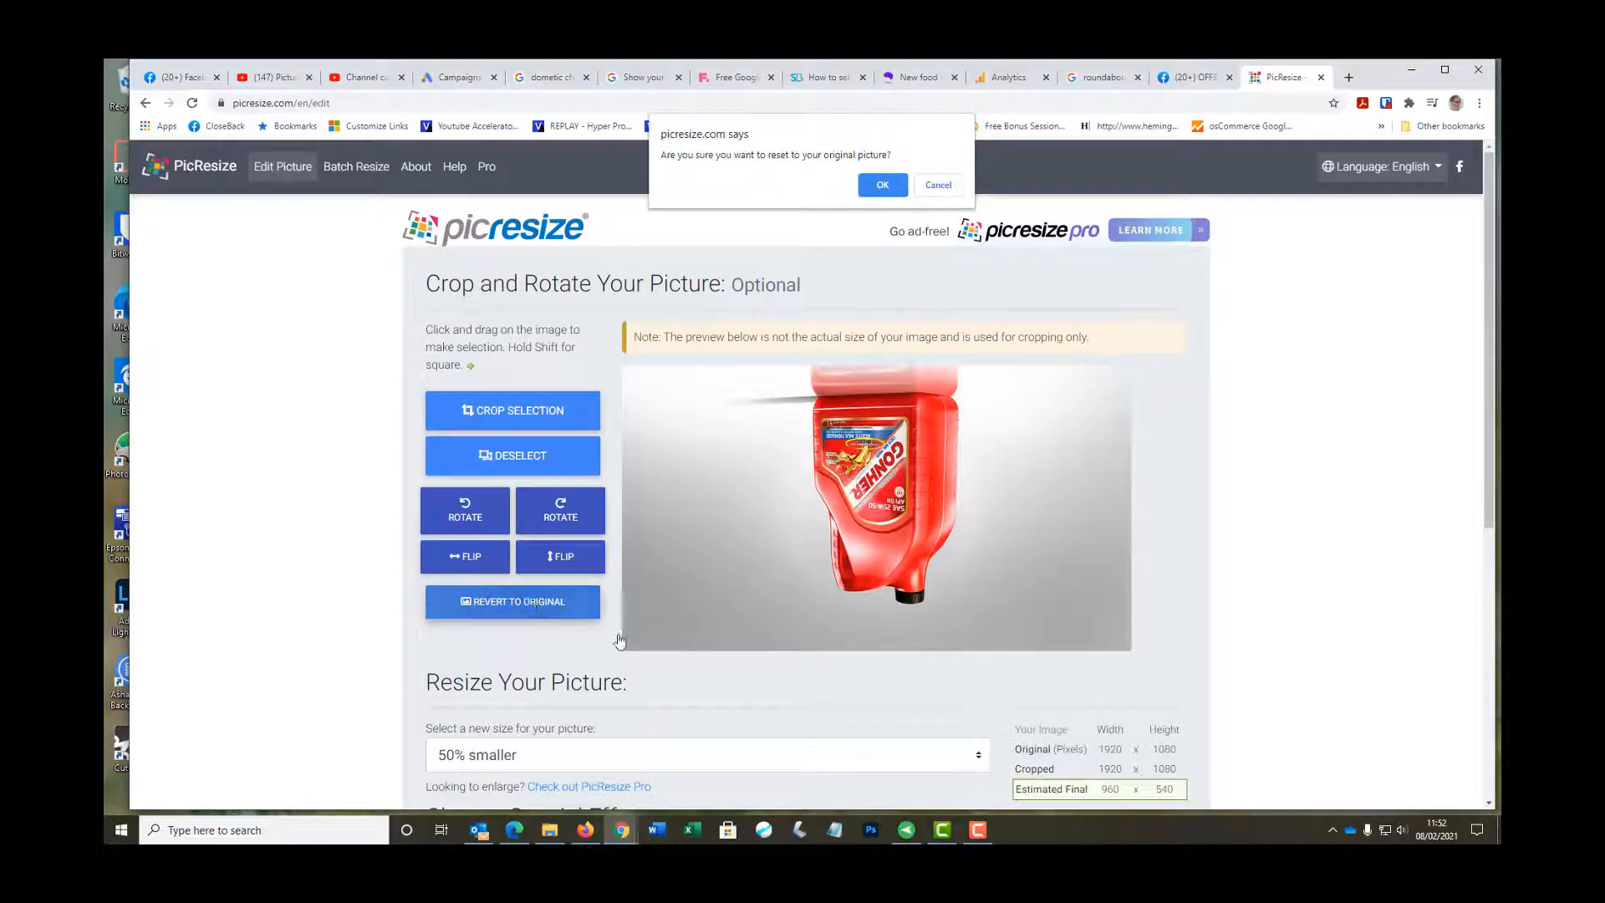
{"action": "left_click", "coordinate": [885, 188]}
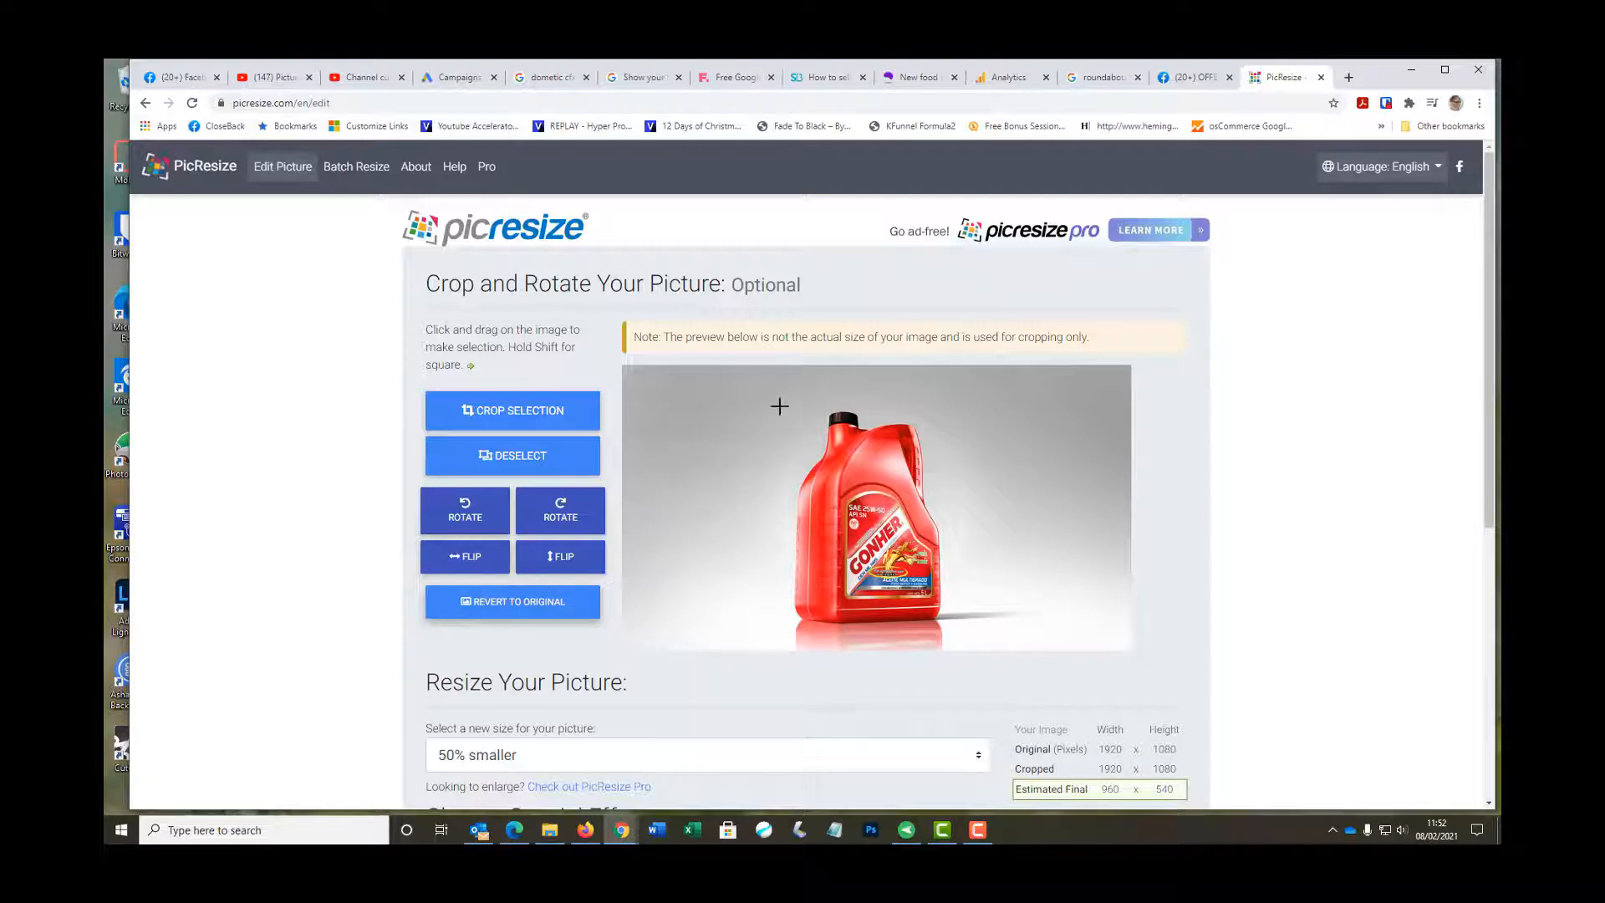
Step: Try a crop selection tightly around the red bottle, and clear that selection
{"action": "left_click_drag", "start_coordinate": [783, 397], "coordinate": [948, 631]}
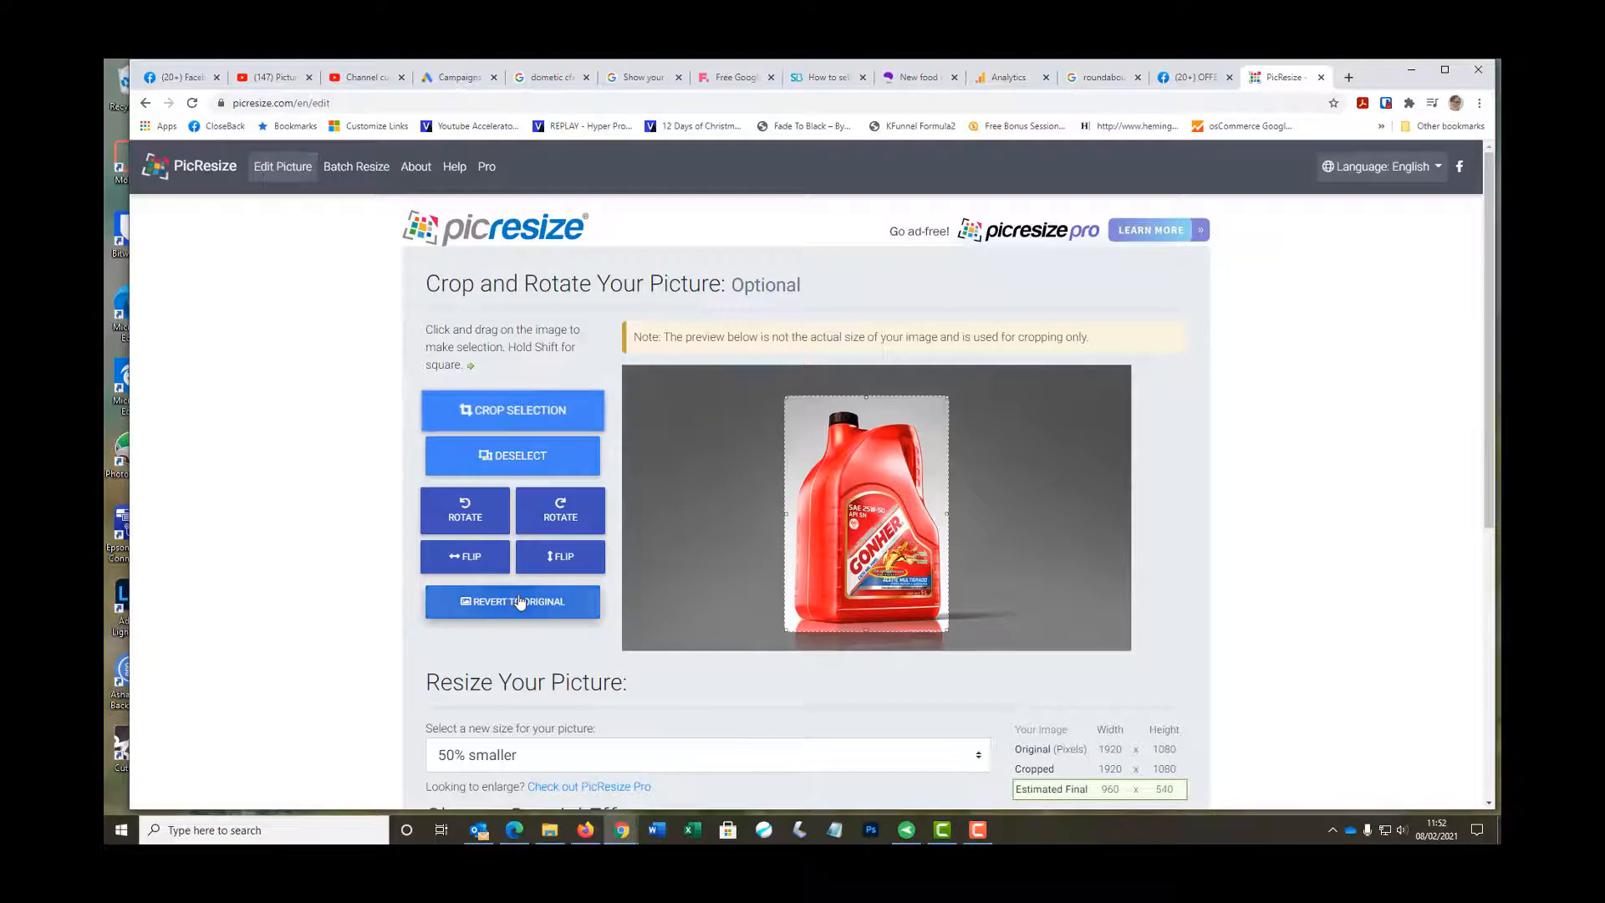
{"action": "left_click", "coordinate": [518, 456]}
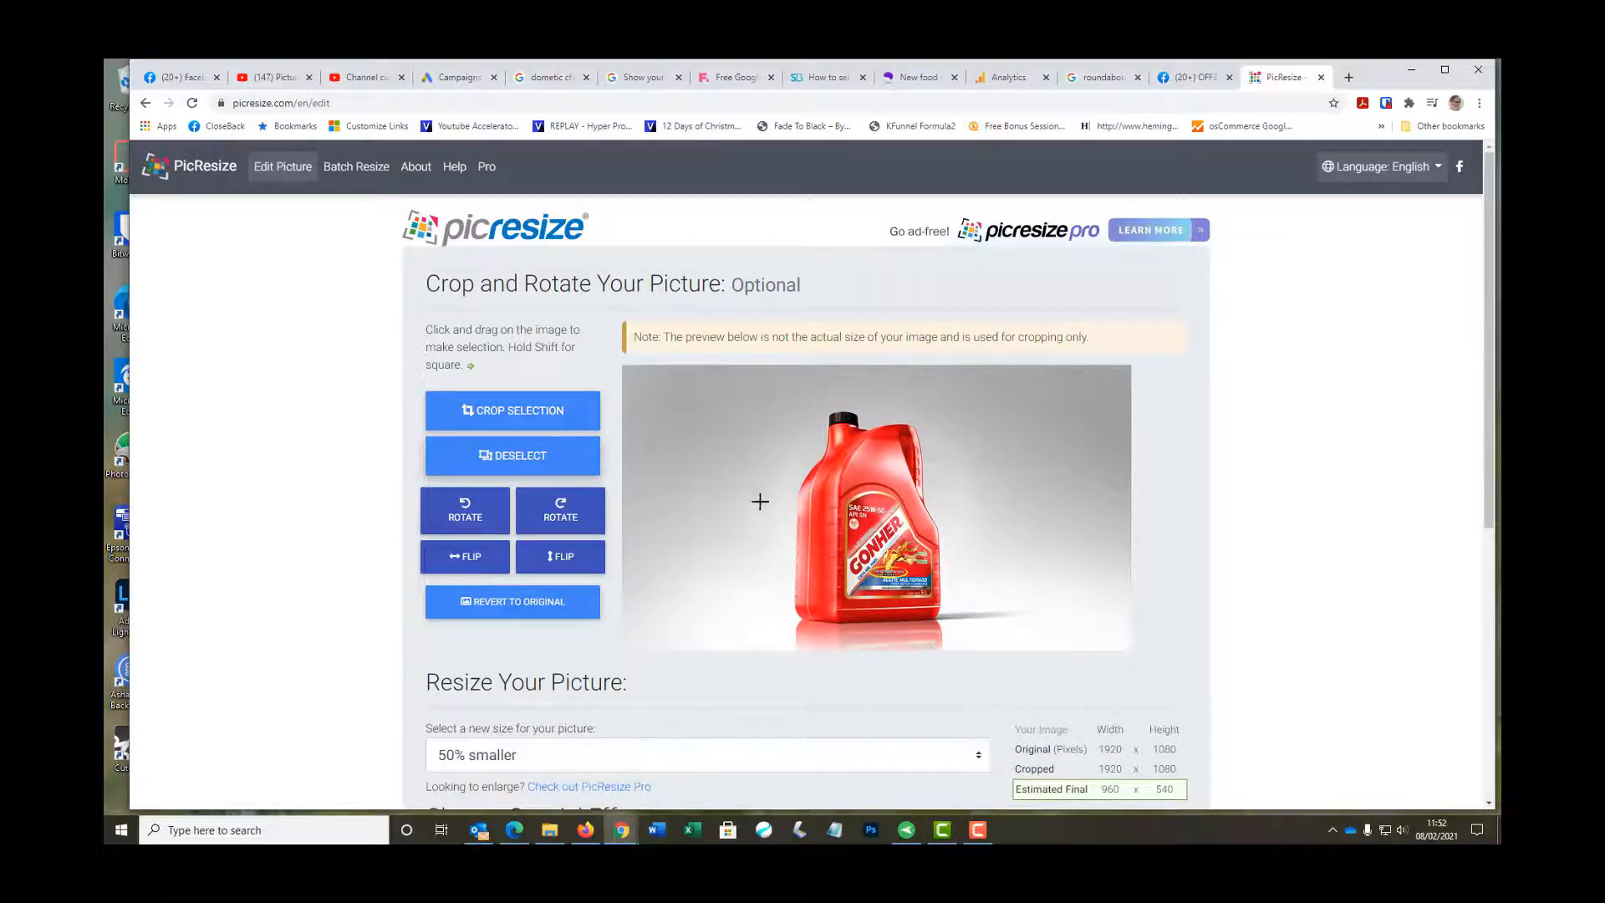
Step: Set the picture's new size to a custom width of 1000 pixels, leaving the optional height empty
{"action": "scroll", "coordinate": [363, 519], "scroll_direction": "down", "scroll_amount": 3}
{"action": "scroll", "coordinate": [364, 520], "scroll_direction": "down", "scroll_amount": 3}
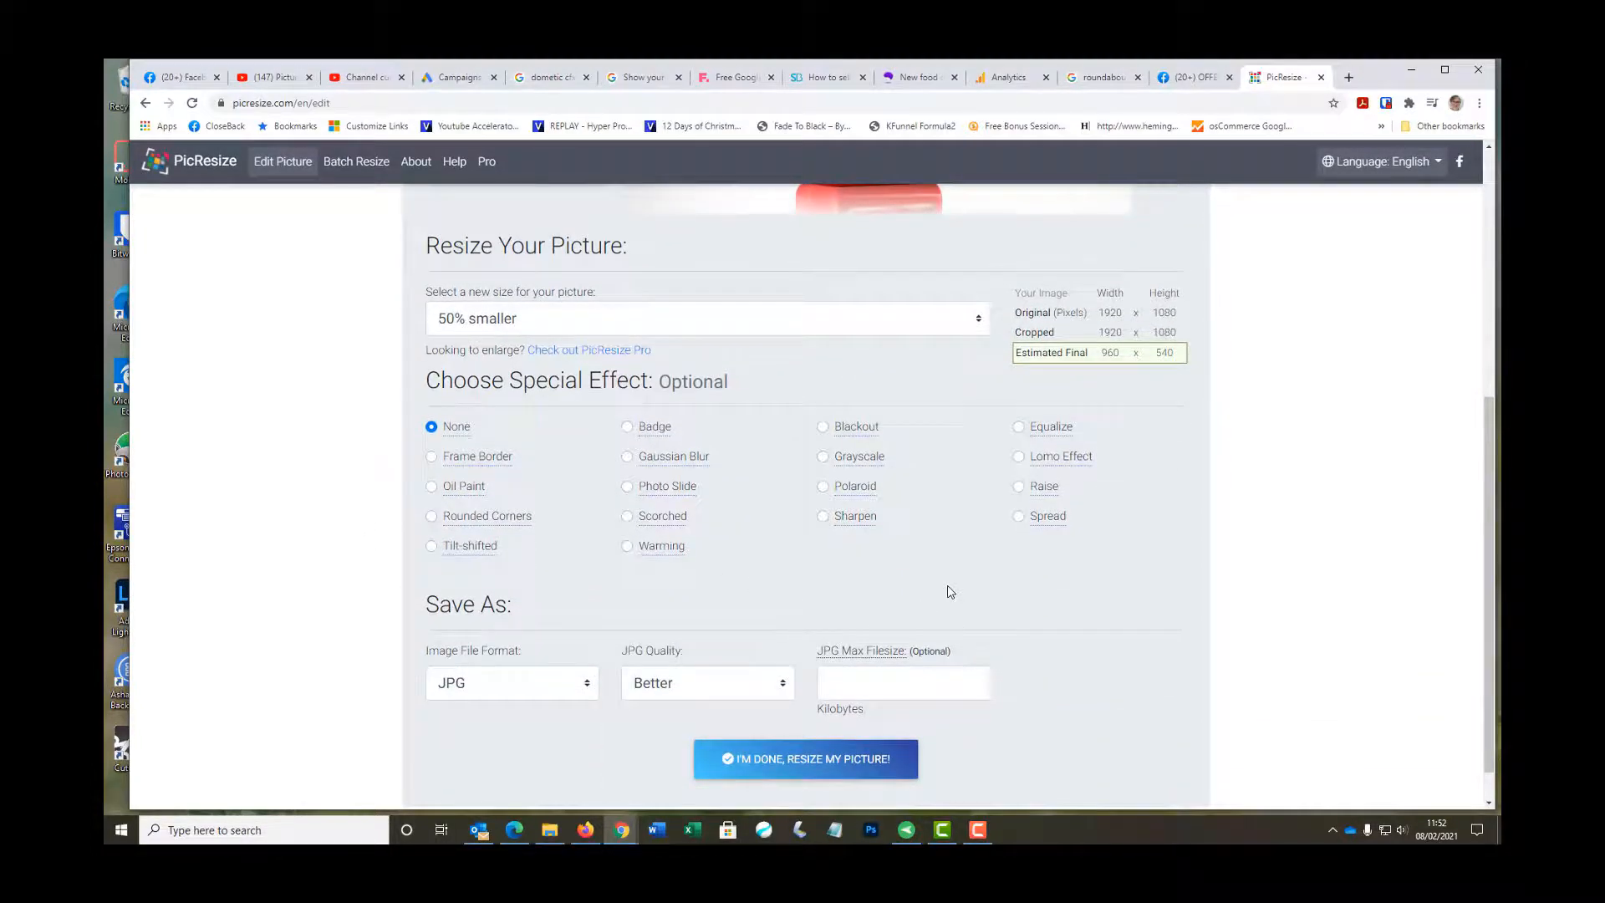
{"action": "scroll", "coordinate": [951, 592], "scroll_direction": "up", "scroll_amount": 2}
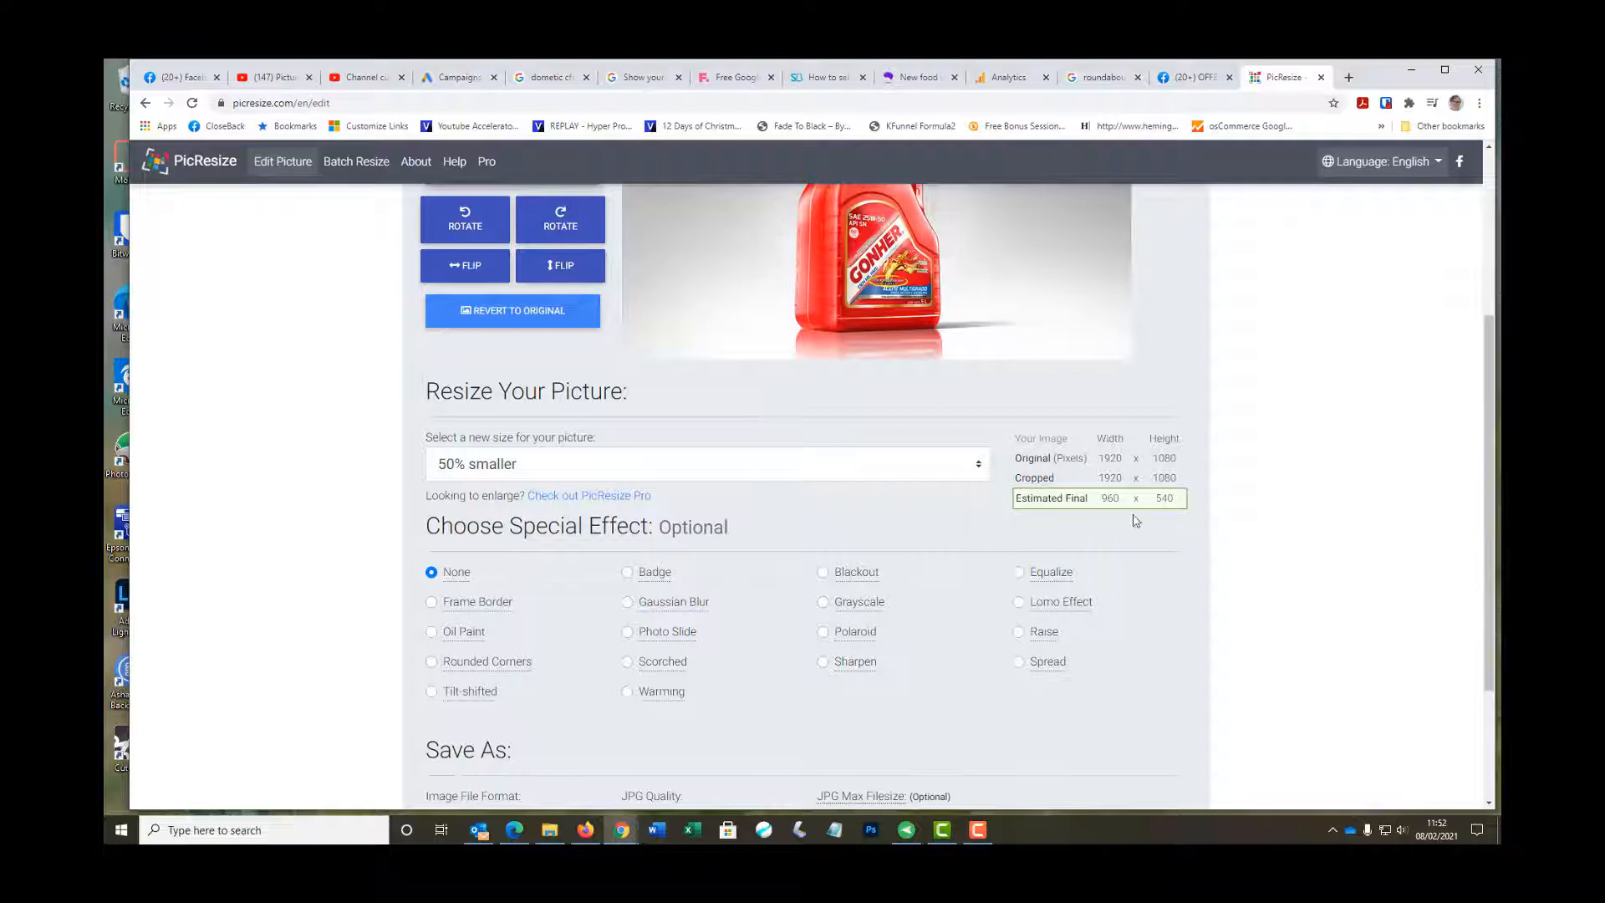
{"action": "left_click", "coordinate": [980, 463]}
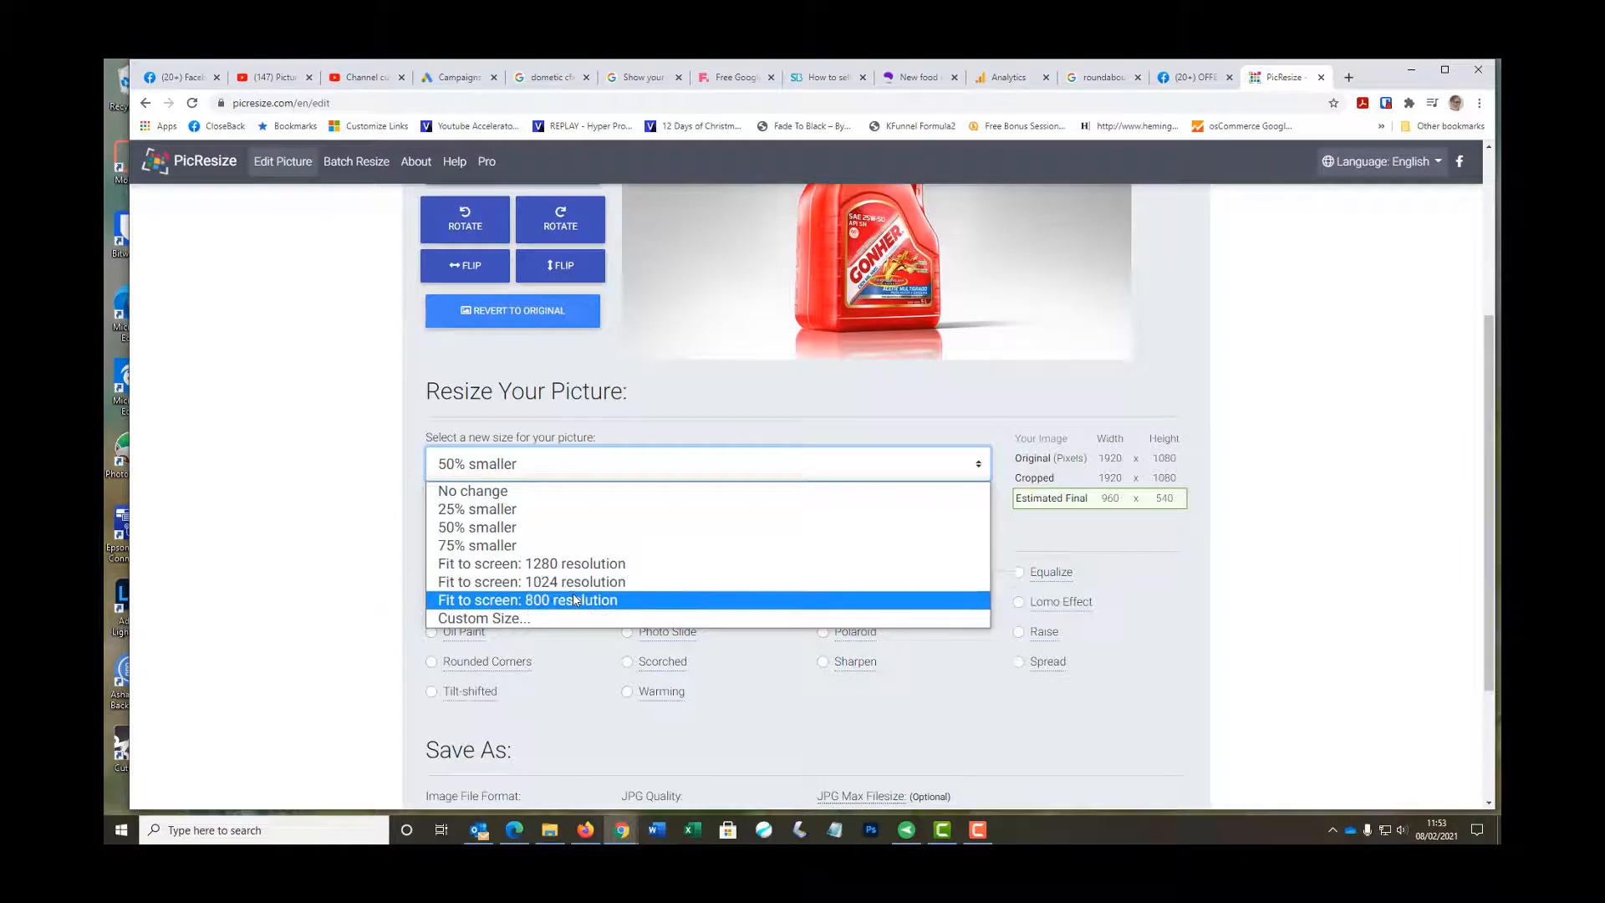
{"action": "left_click", "coordinate": [533, 619]}
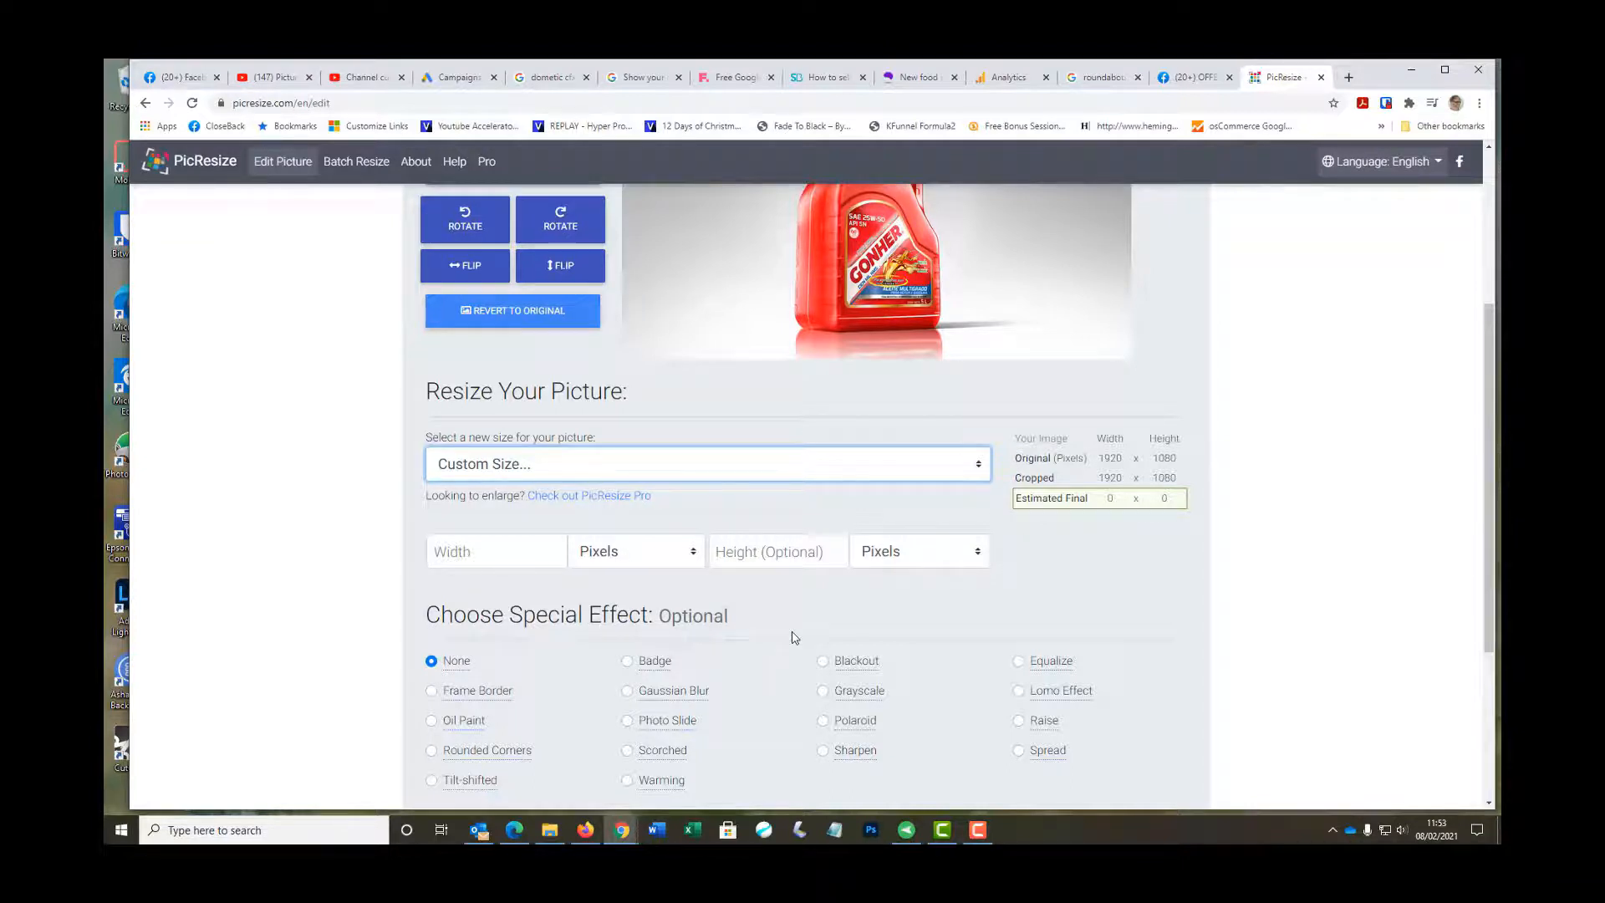
{"action": "left_click", "coordinate": [482, 552]}
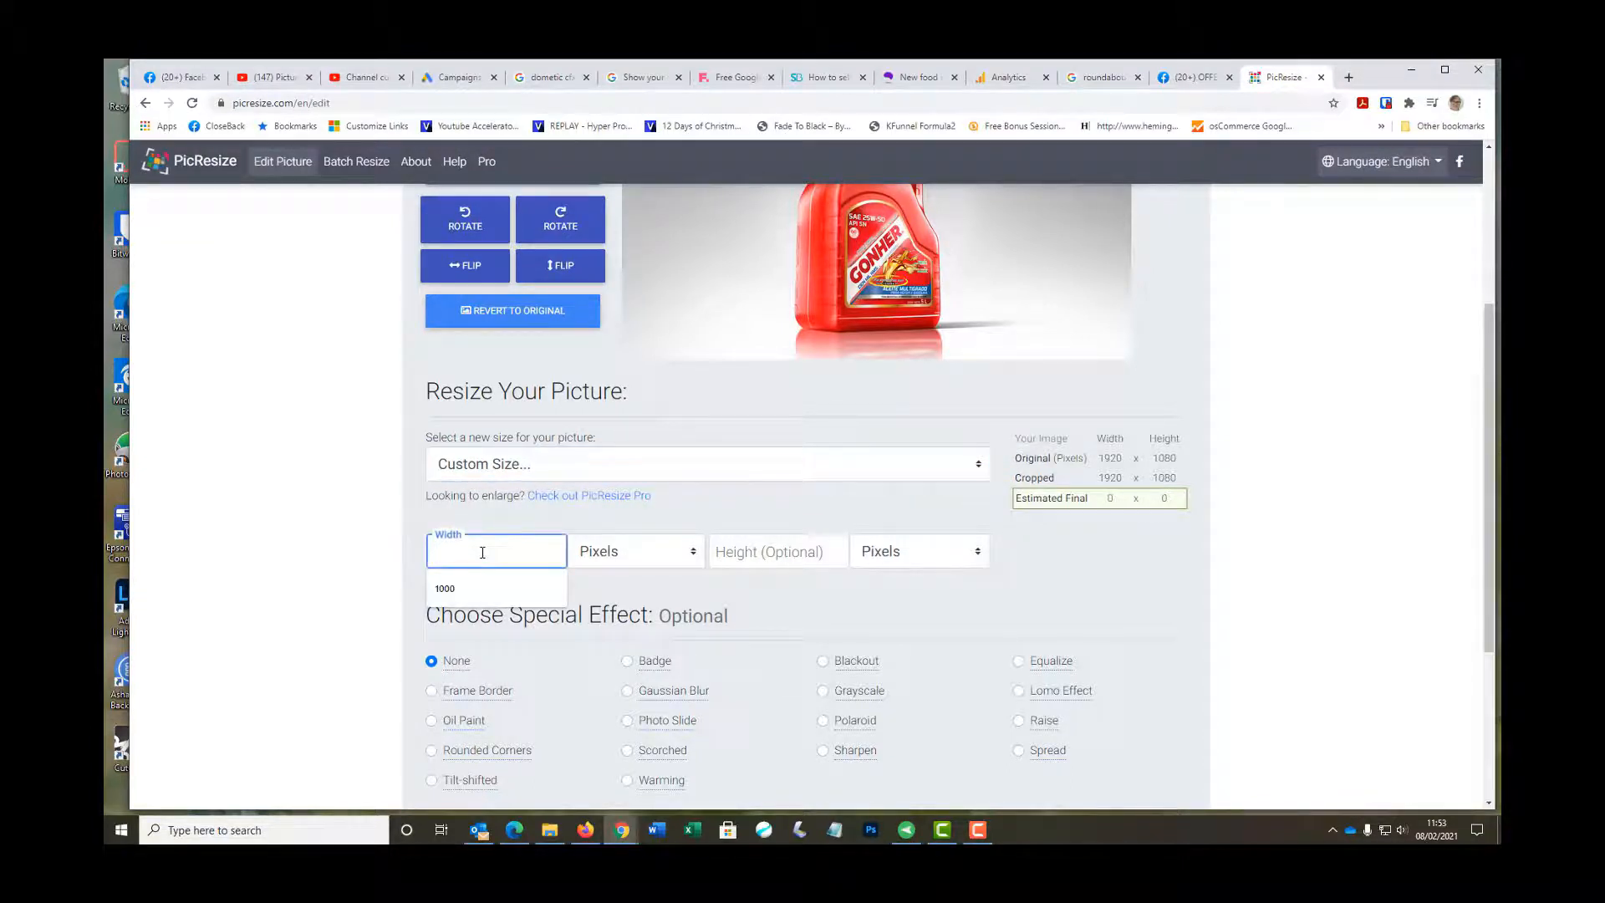
{"action": "type", "text": "1000"}
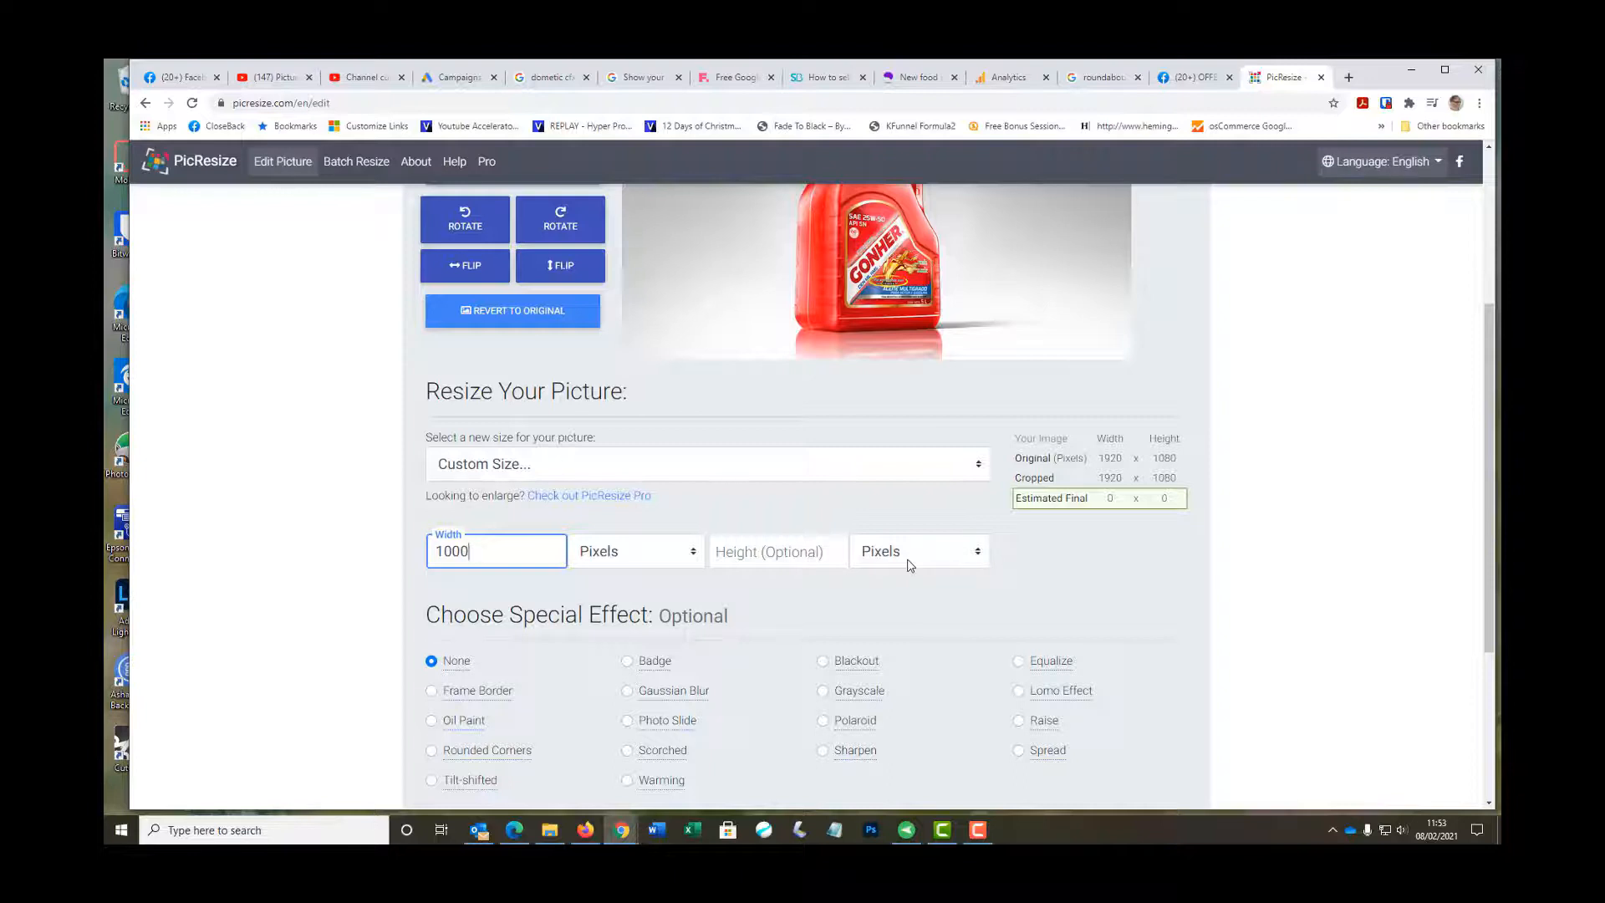
{"action": "left_click", "coordinate": [1090, 569]}
{"action": "left_click", "coordinate": [975, 465]}
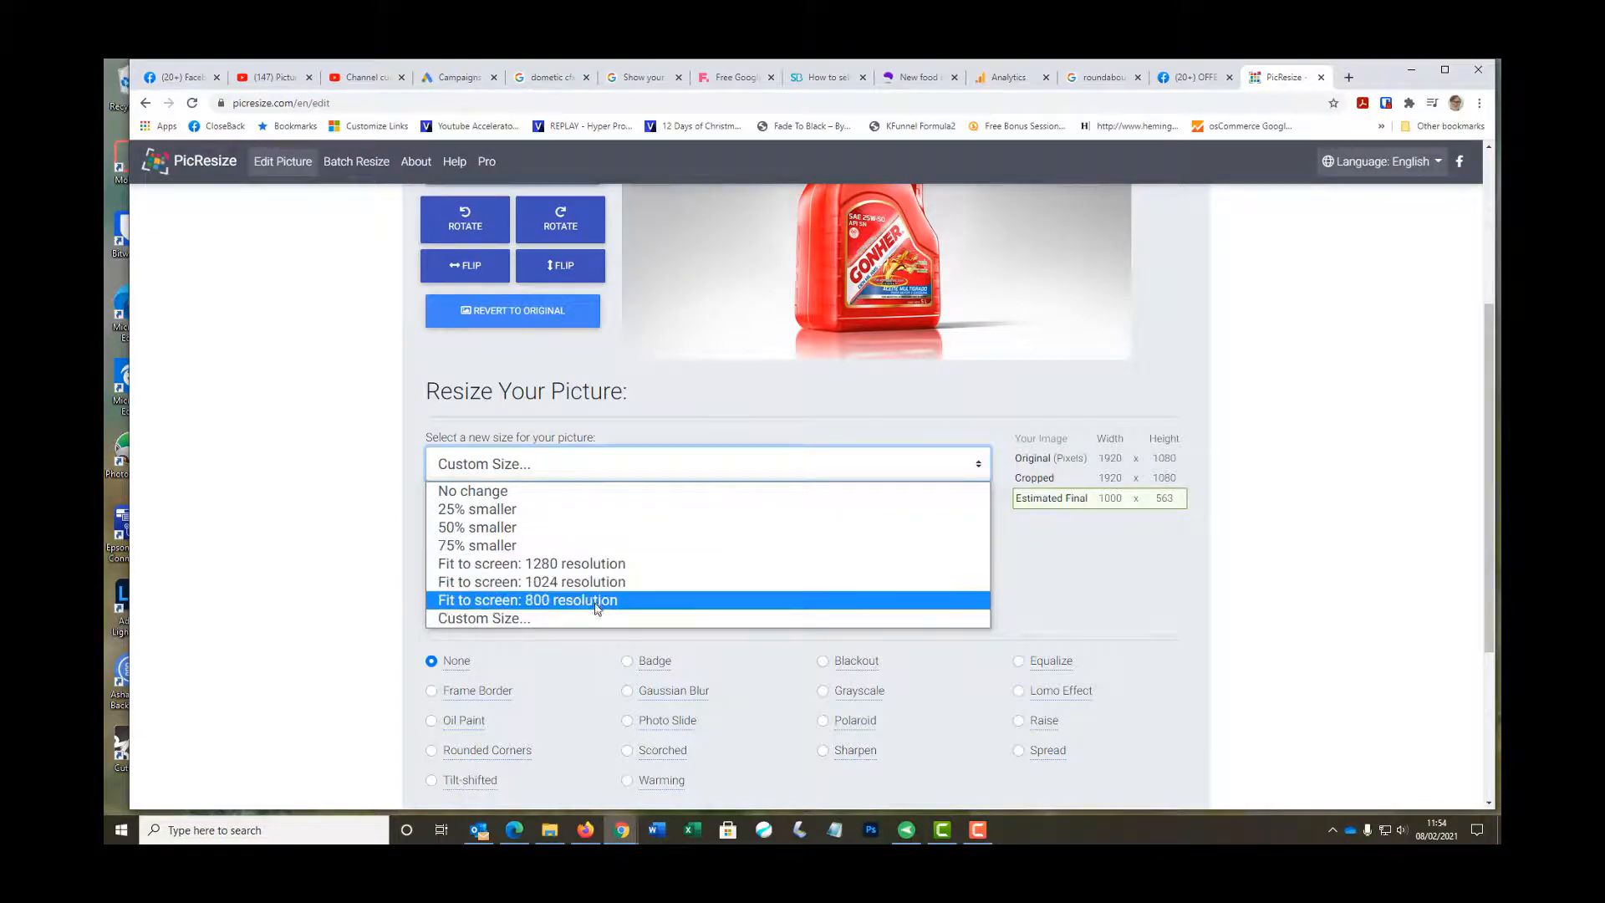
{"action": "left_click", "coordinate": [1062, 597]}
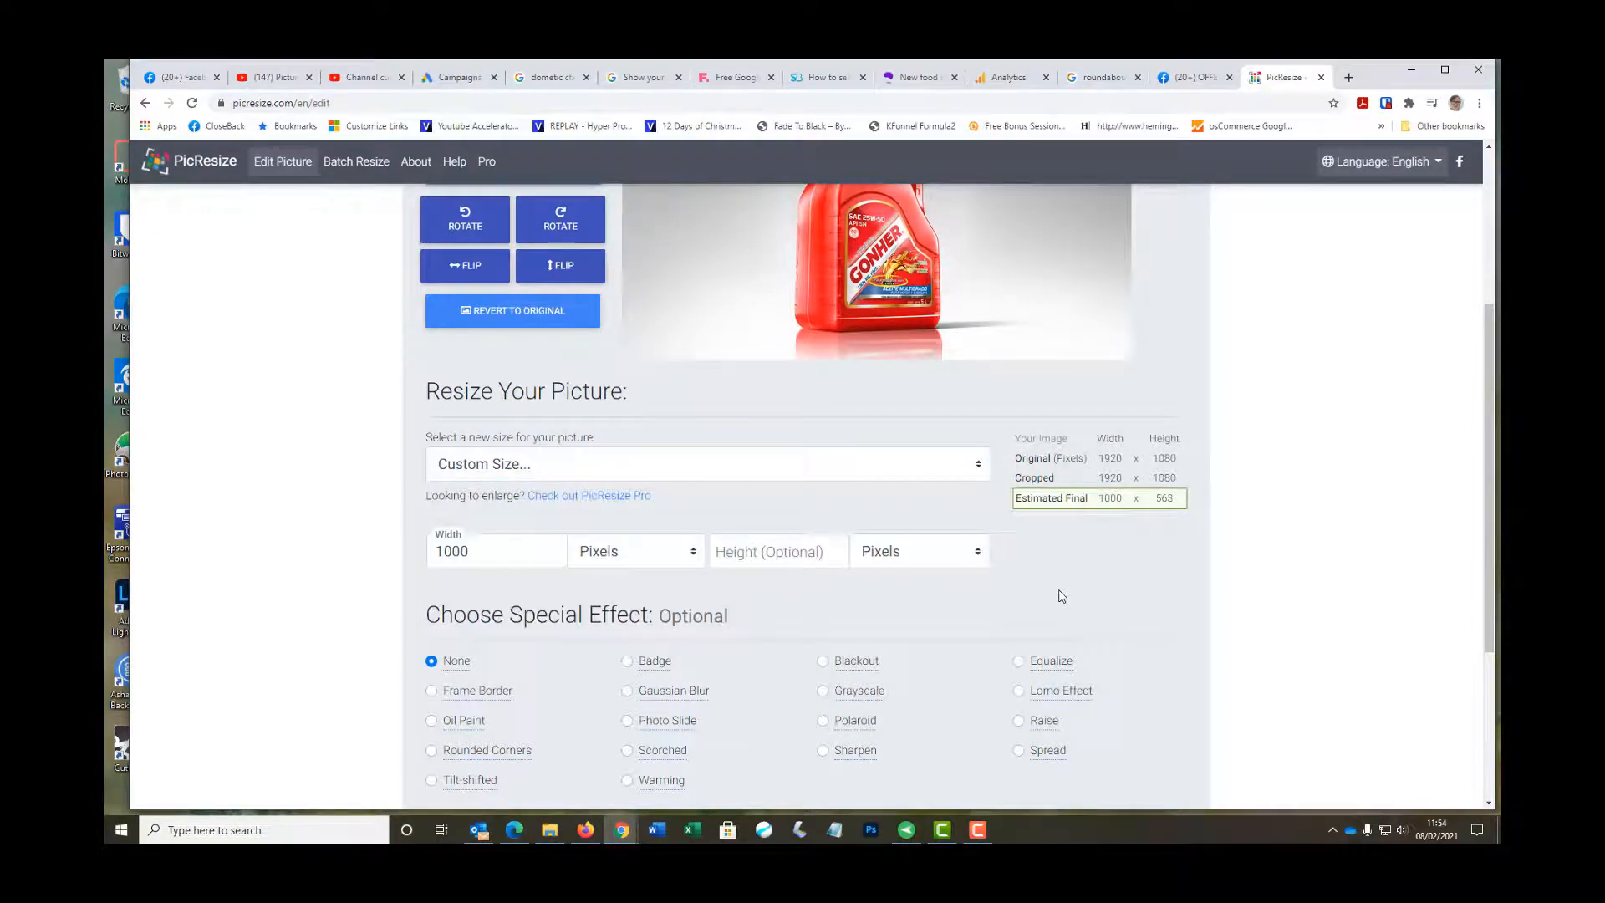
Step: Keep JPG format, Better quality and no special effect, and resize the picture with these settings
{"action": "scroll", "coordinate": [612, 616], "scroll_direction": "down", "scroll_amount": 2}
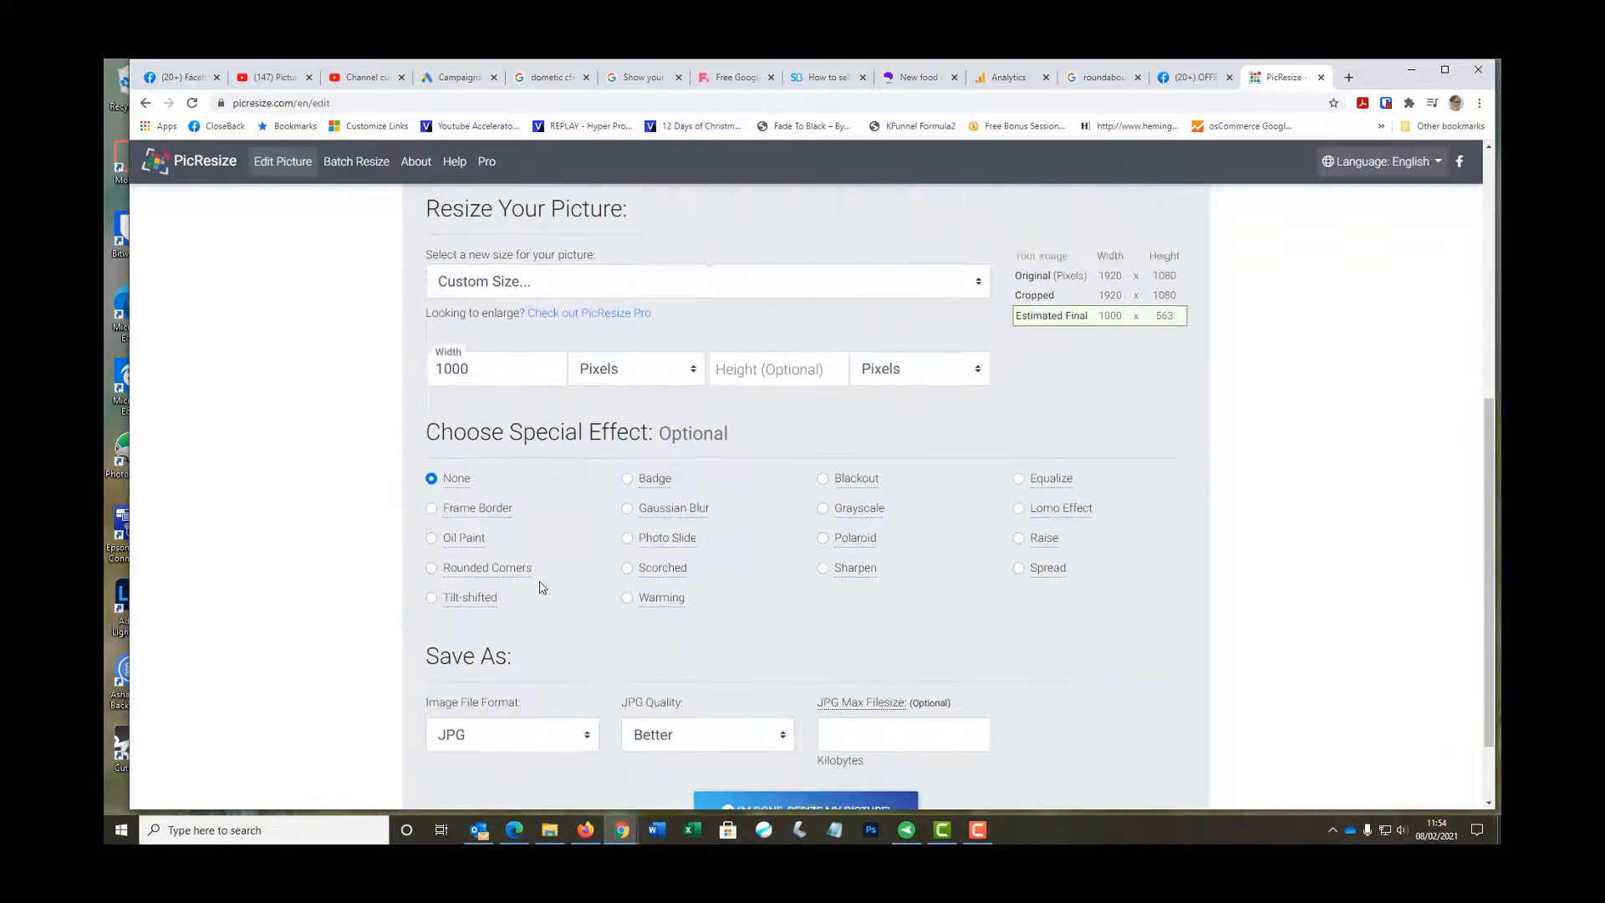
{"action": "scroll", "coordinate": [539, 587], "scroll_direction": "down", "scroll_amount": 1}
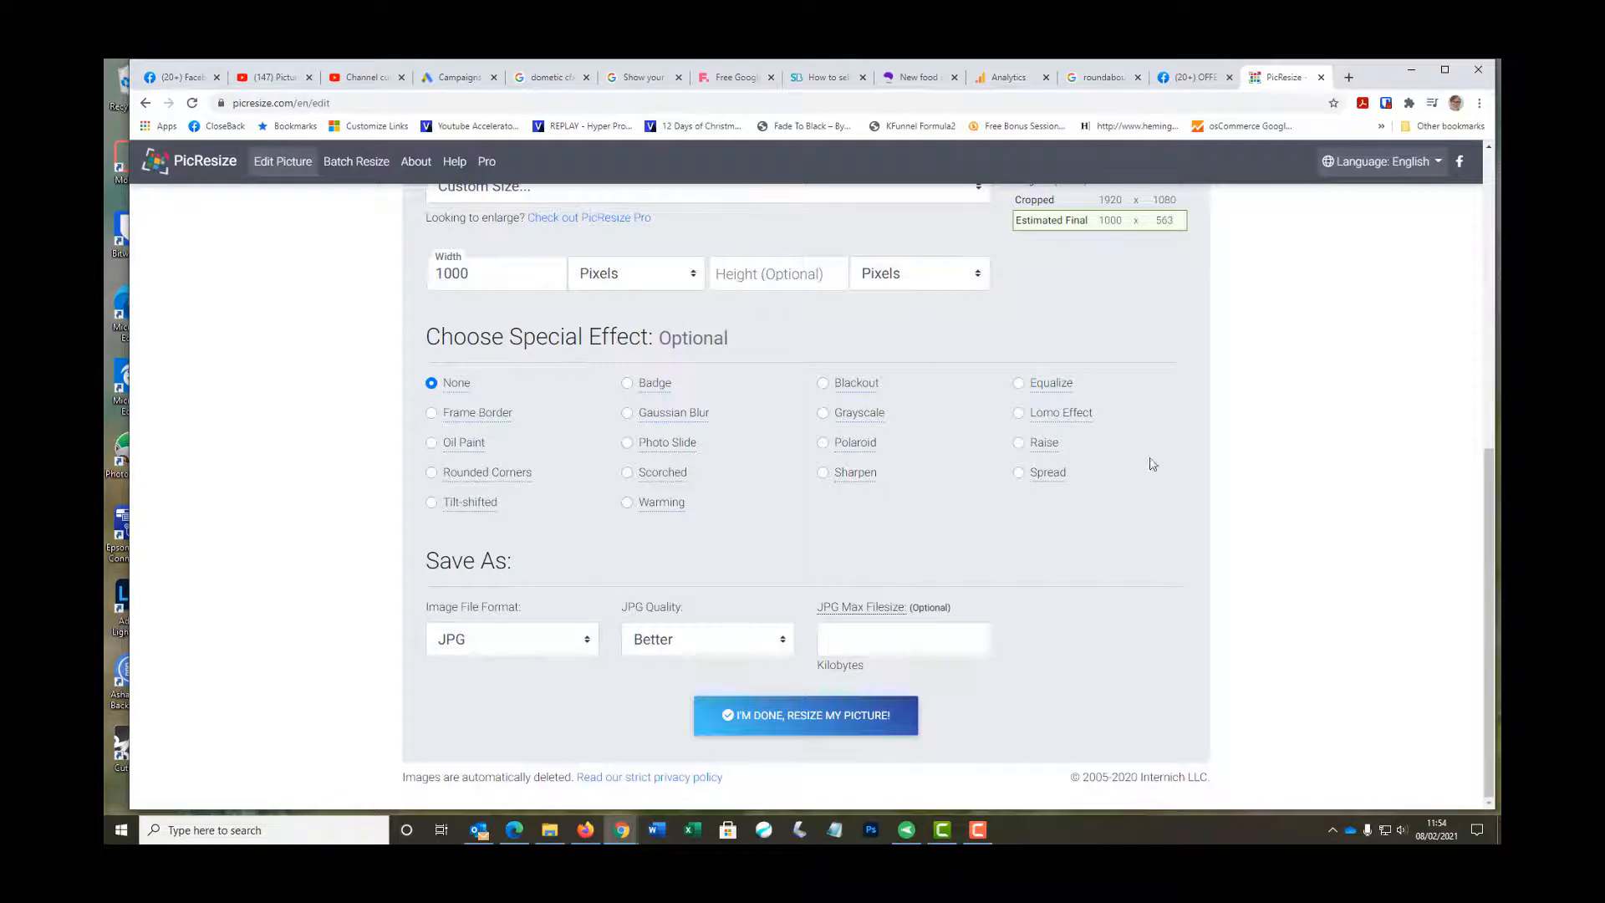
{"action": "mouse_move", "coordinate": [1034, 452]}
{"action": "left_click", "coordinate": [588, 644]}
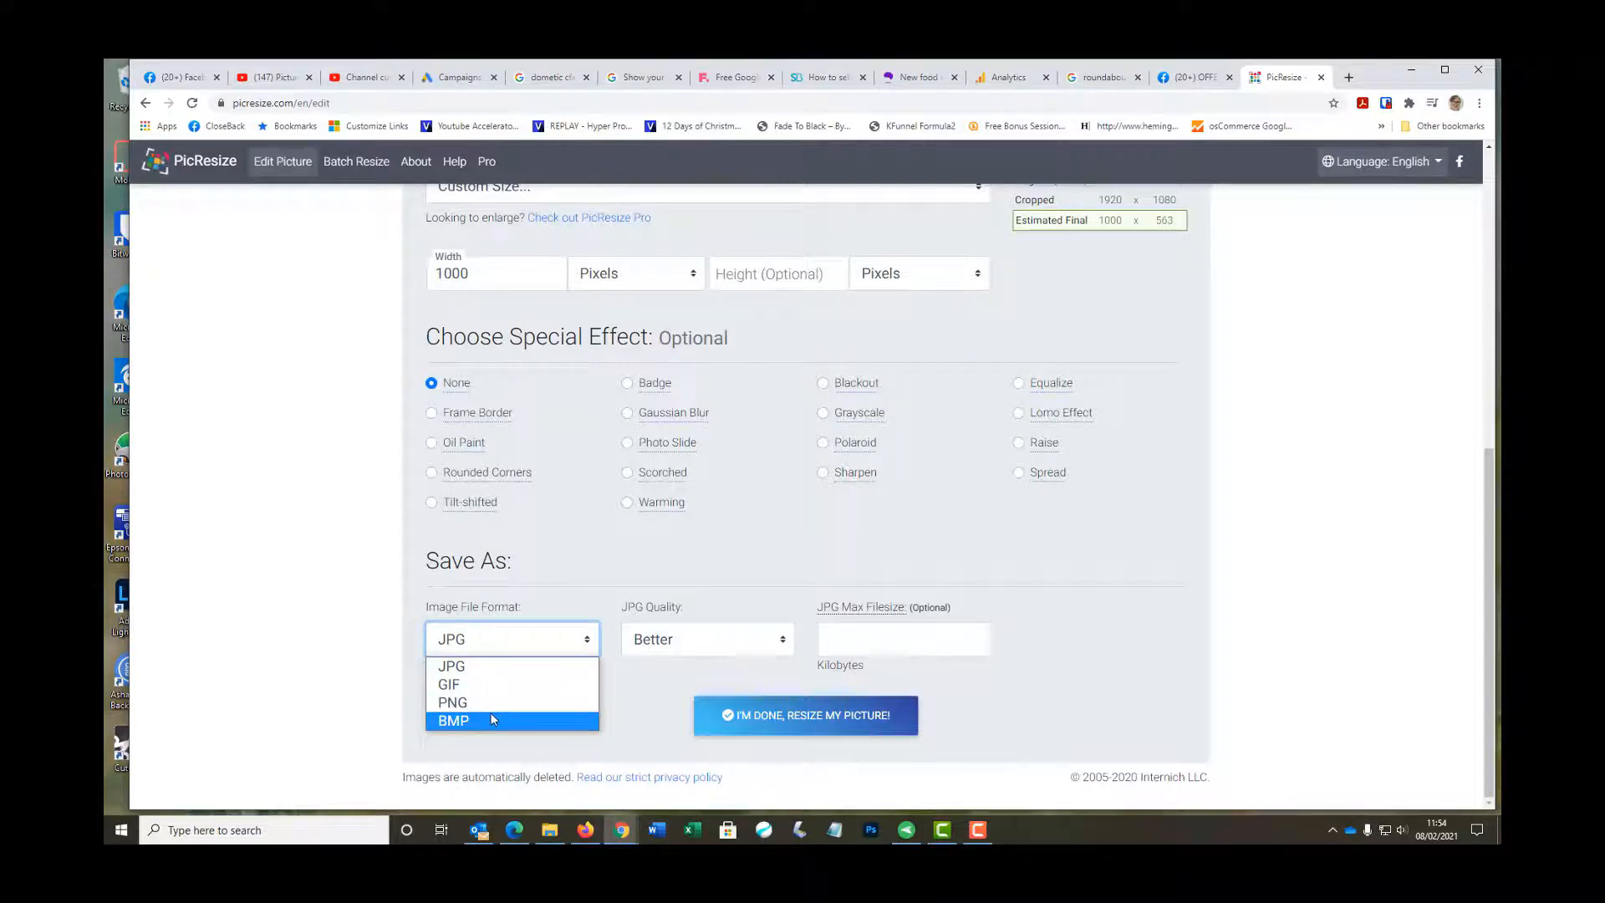
{"action": "left_click", "coordinate": [494, 640]}
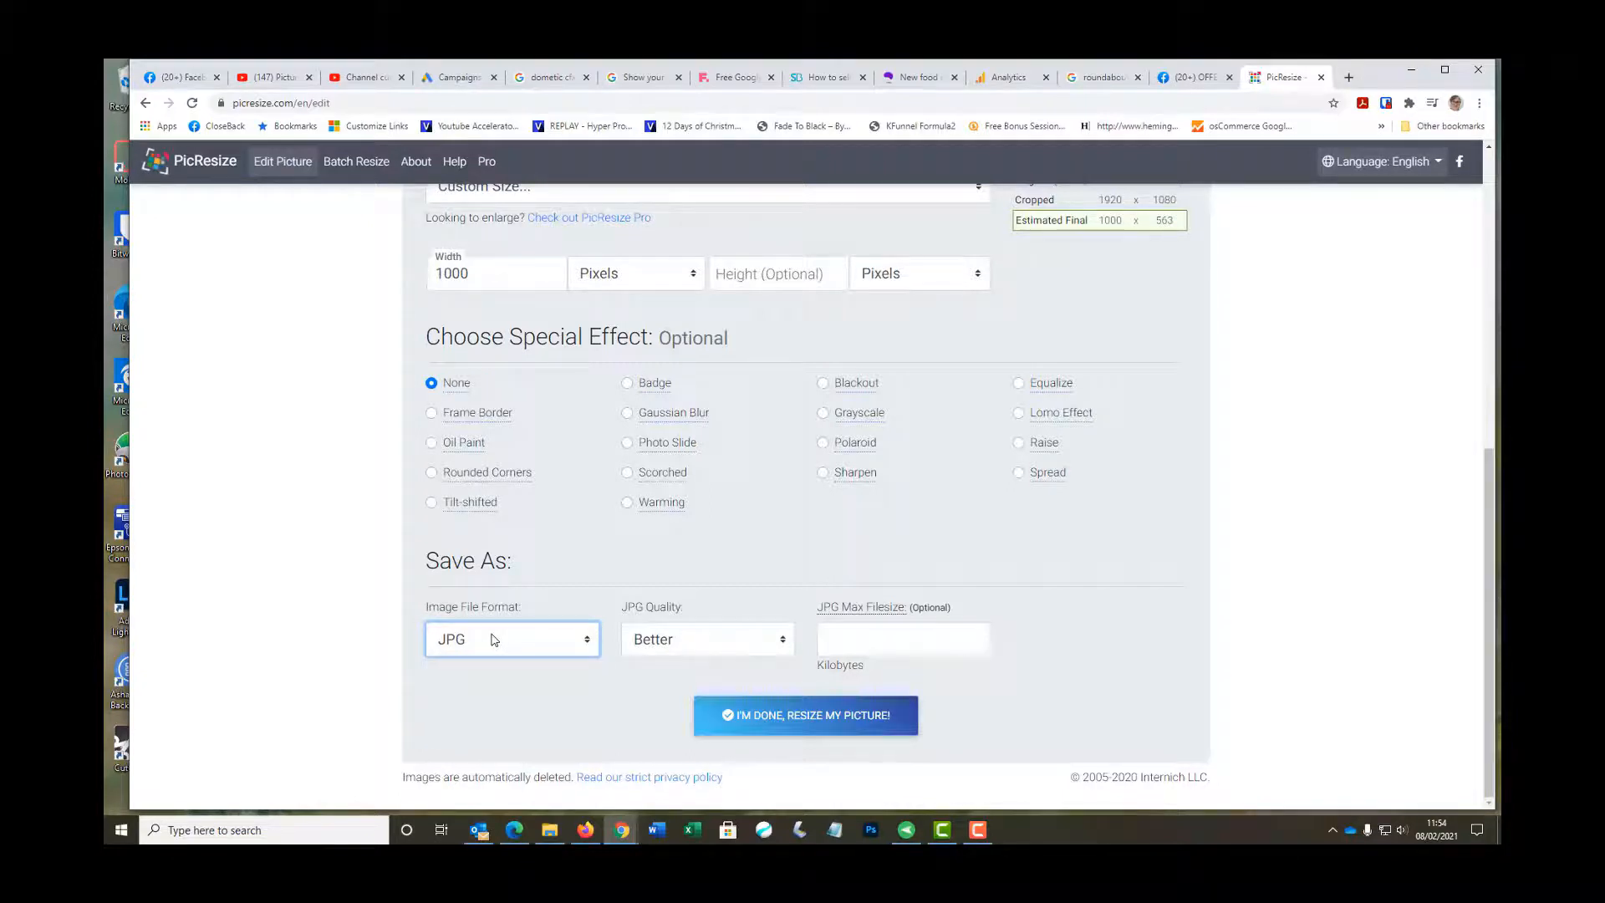
{"action": "left_click", "coordinate": [782, 642]}
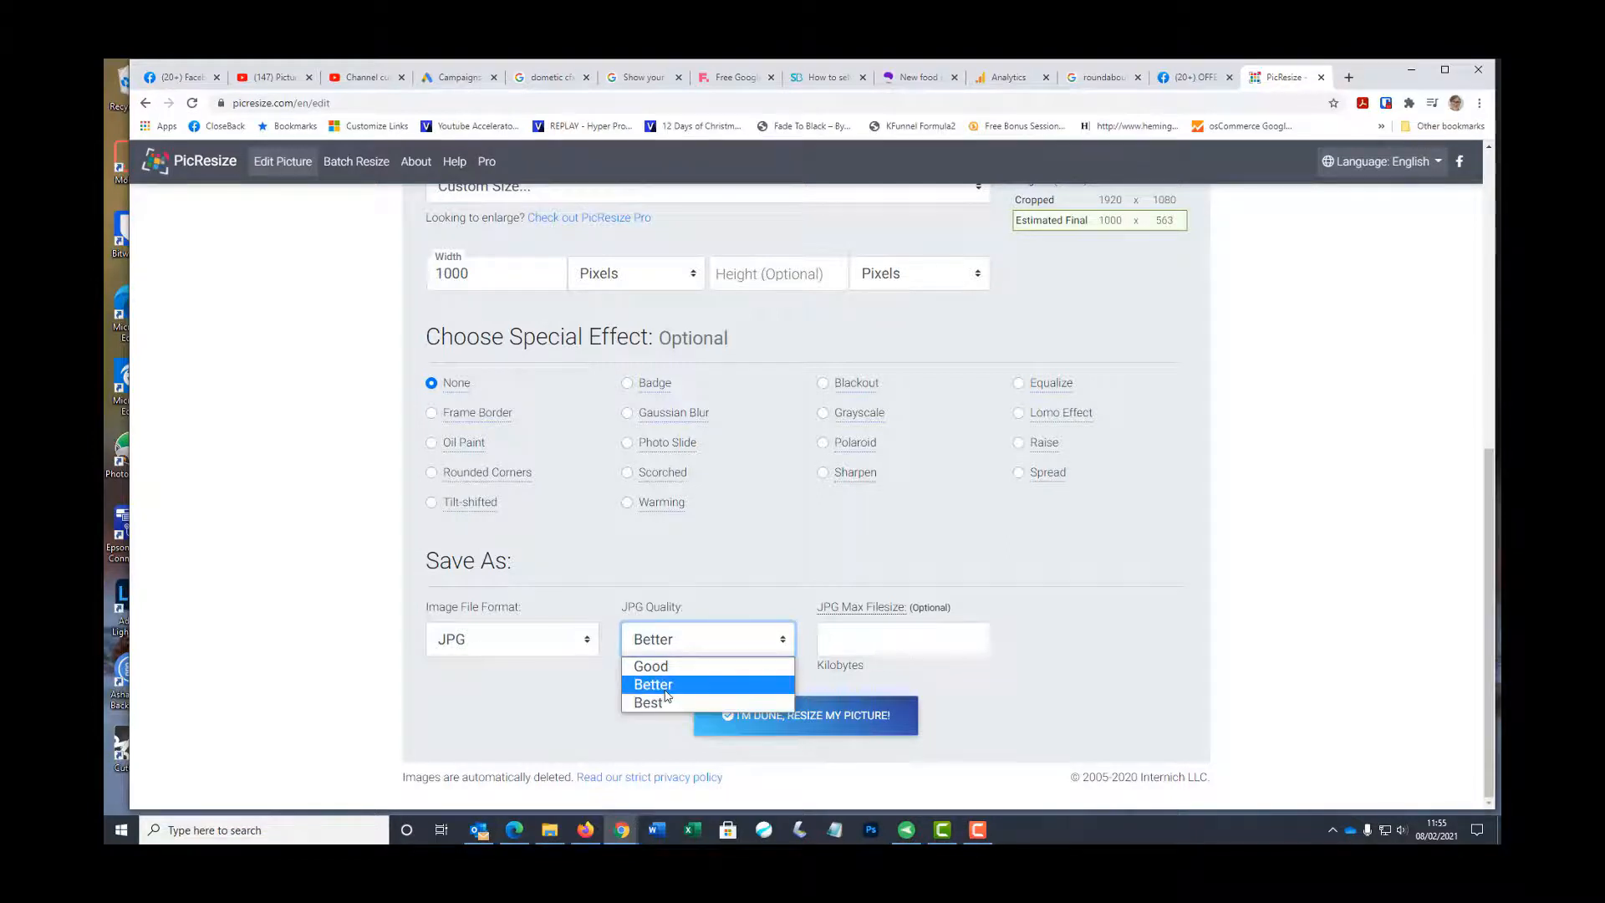
{"action": "left_click", "coordinate": [685, 640]}
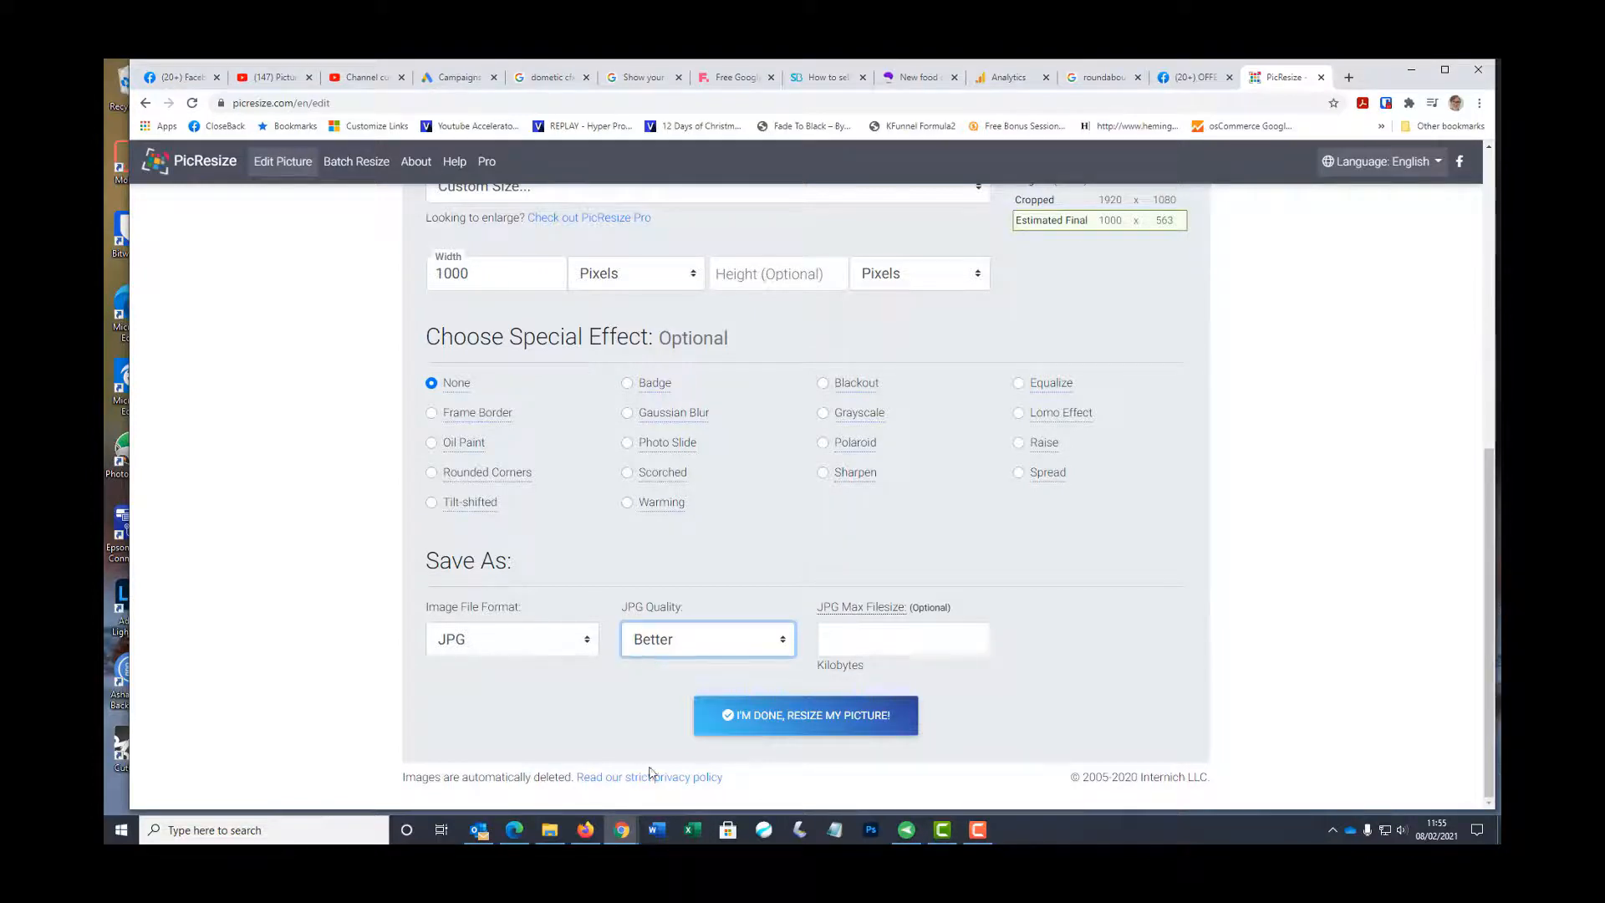
{"action": "left_click", "coordinate": [824, 721]}
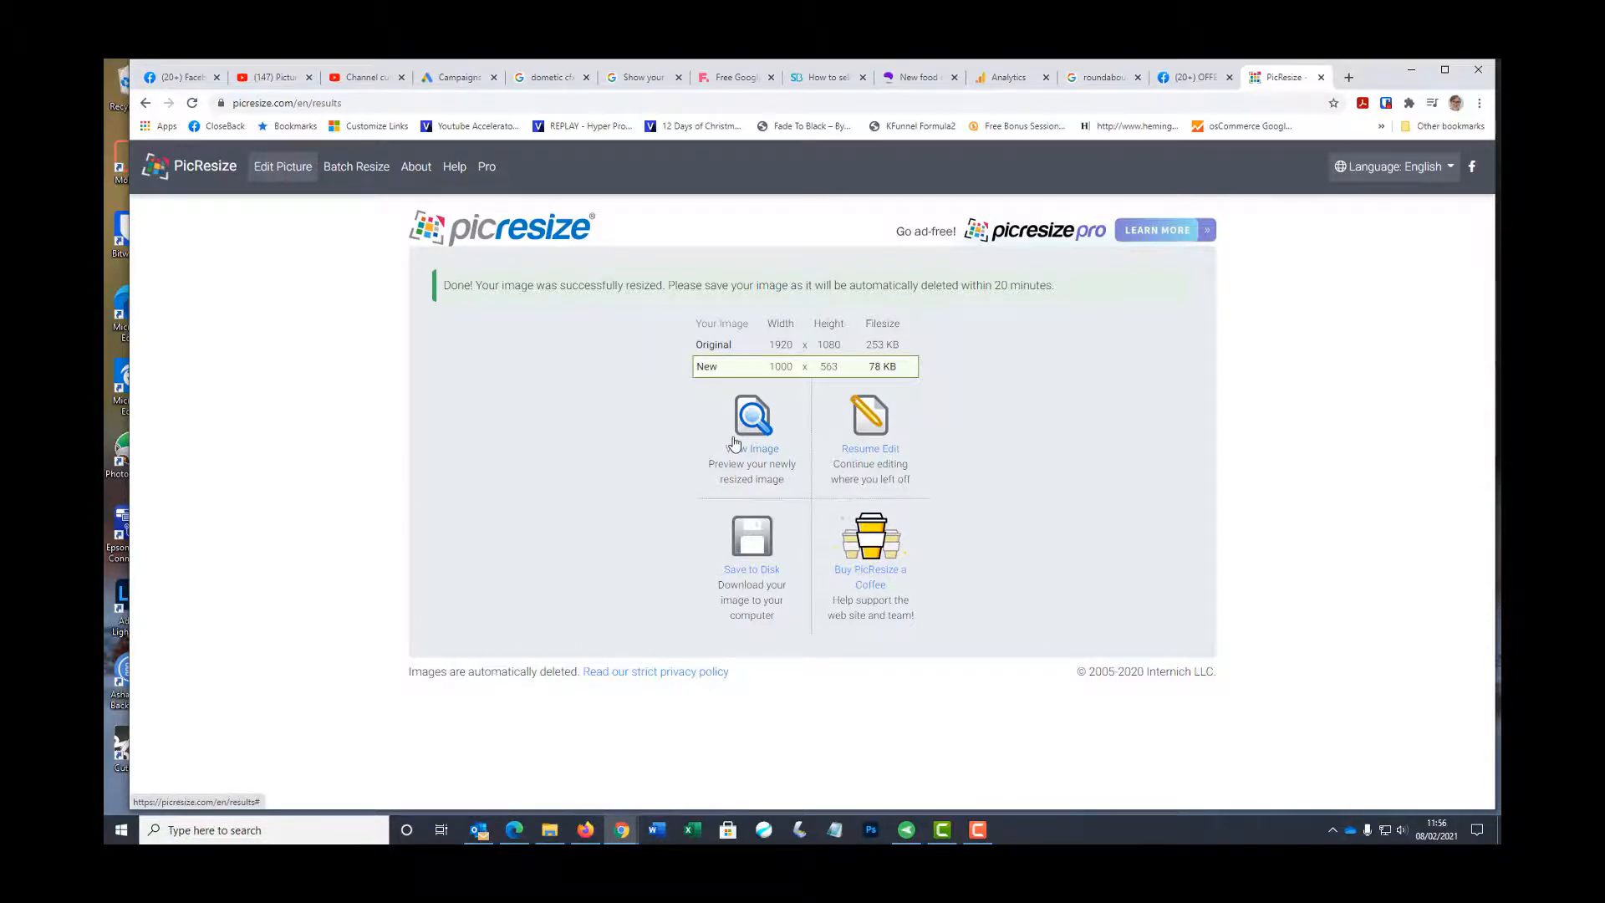
Step: Save the resized picture to the Downloads folder as final_shot
{"action": "left_click", "coordinate": [758, 541]}
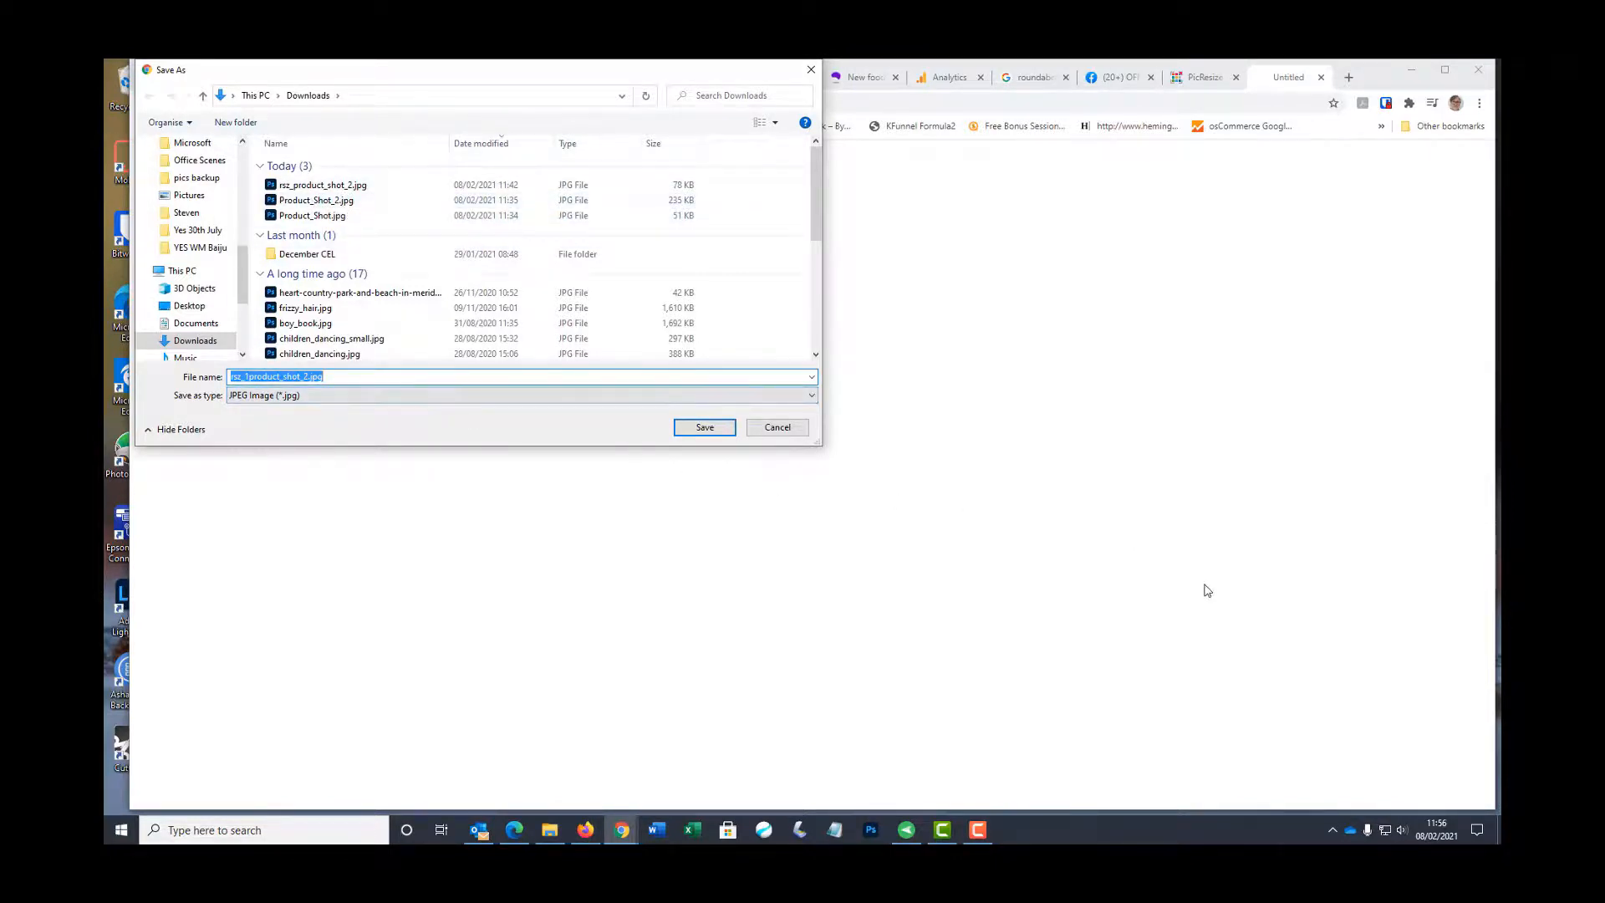
{"action": "type", "text": "final"}
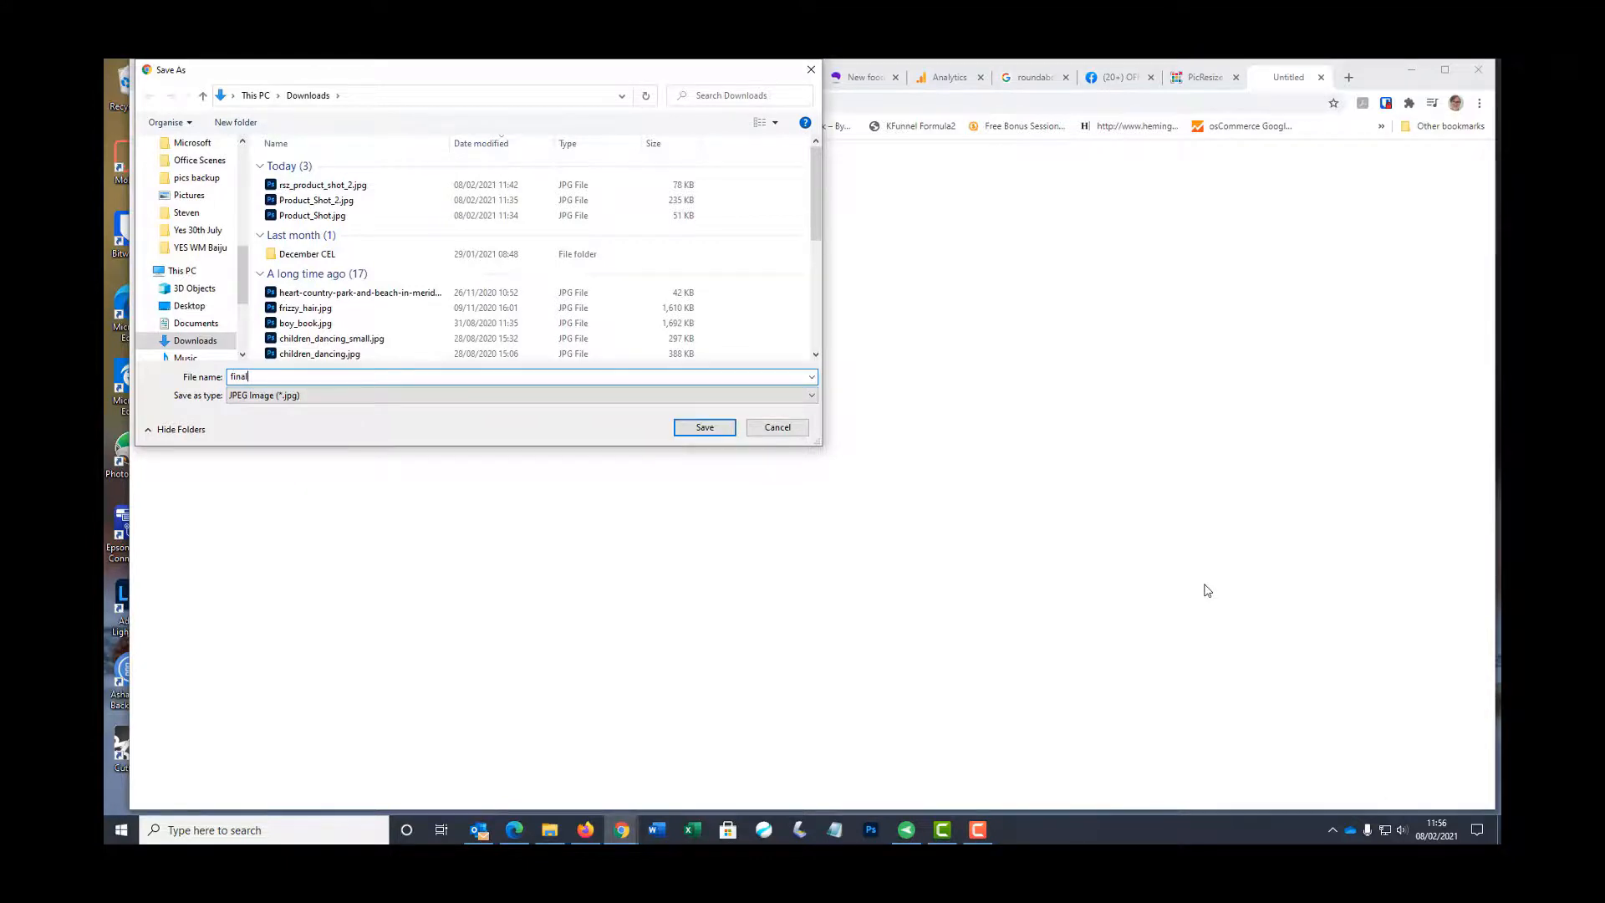
{"action": "type", "text": "_shot"}
{"action": "left_click", "coordinate": [703, 430]}
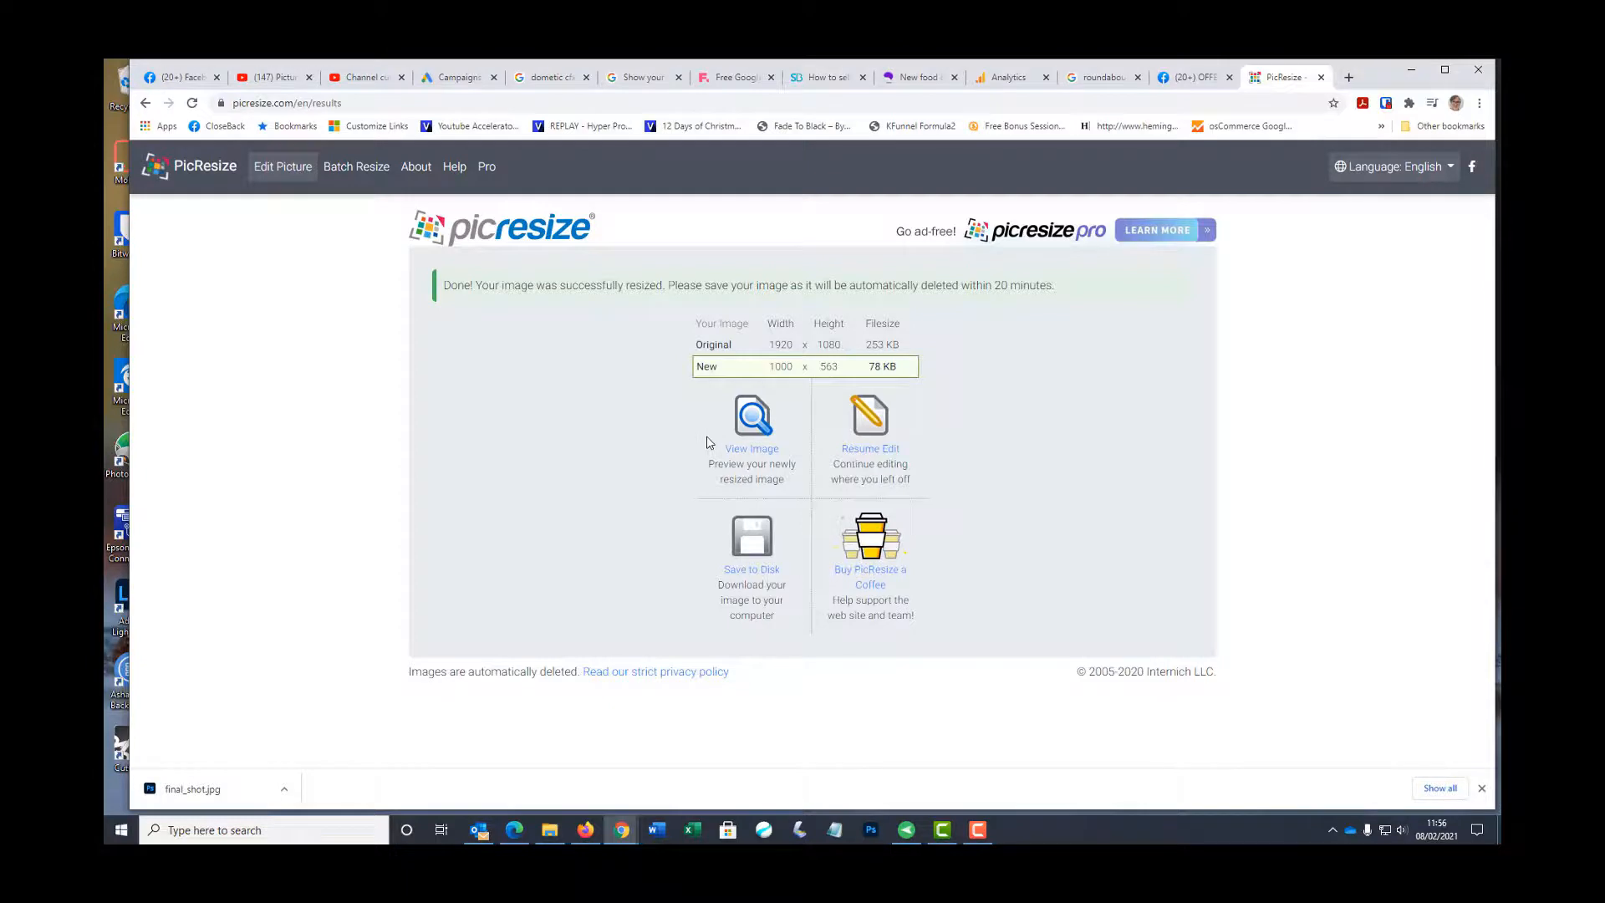
{"action": "left_click", "coordinate": [527, 239]}
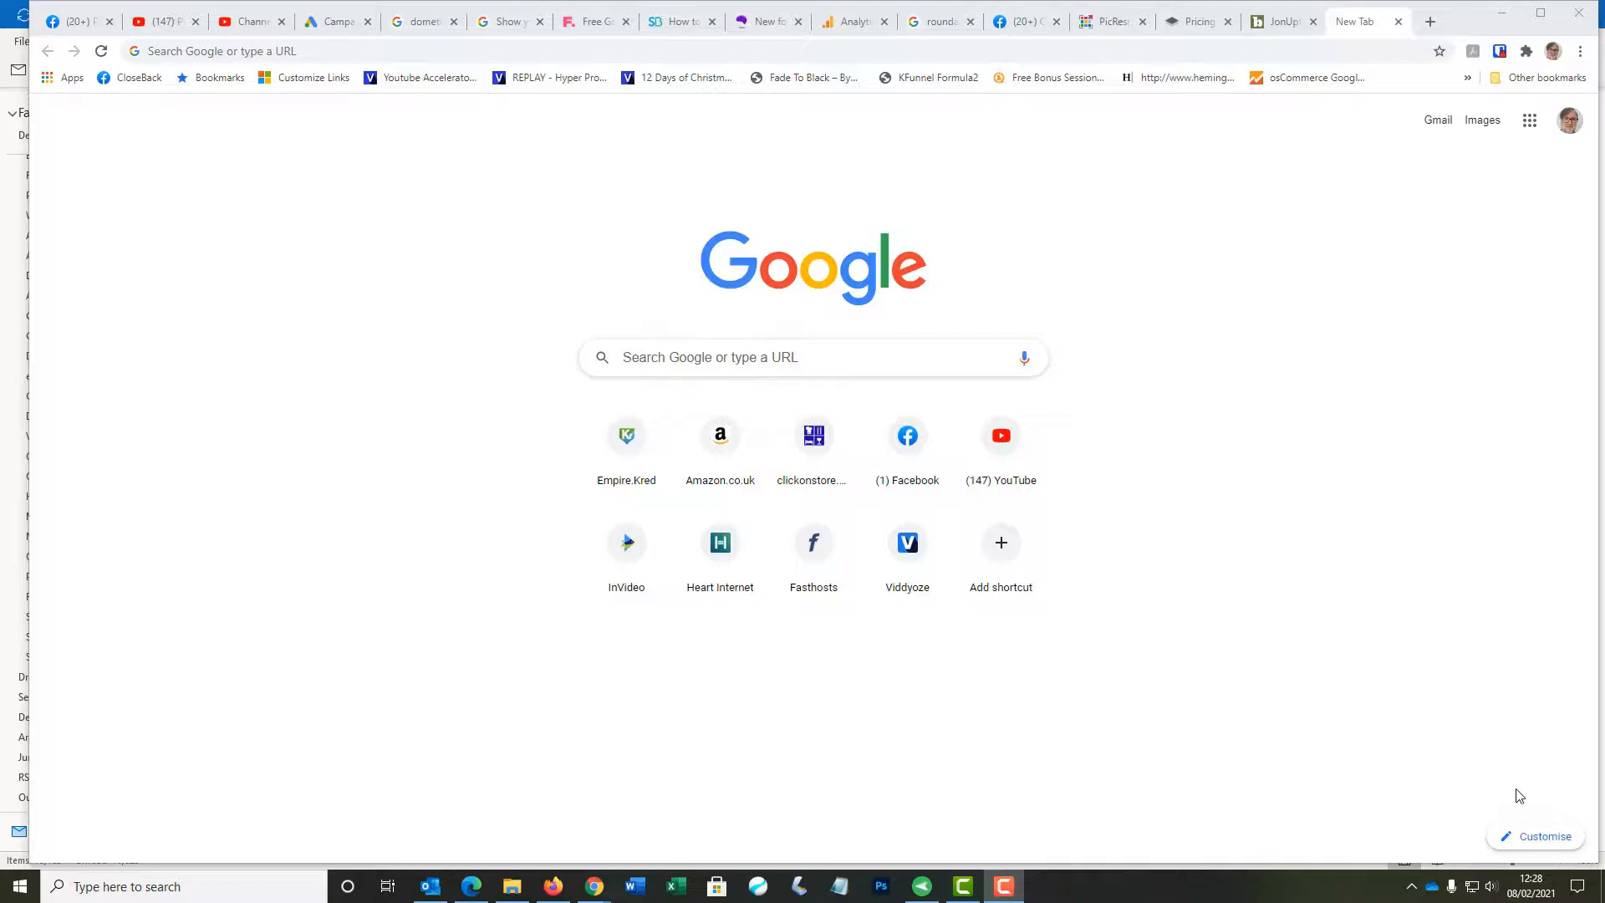
Step: Open the burner.bonanza.com background removal website in the browser's empty tab
{"action": "left_click", "coordinate": [316, 49]}
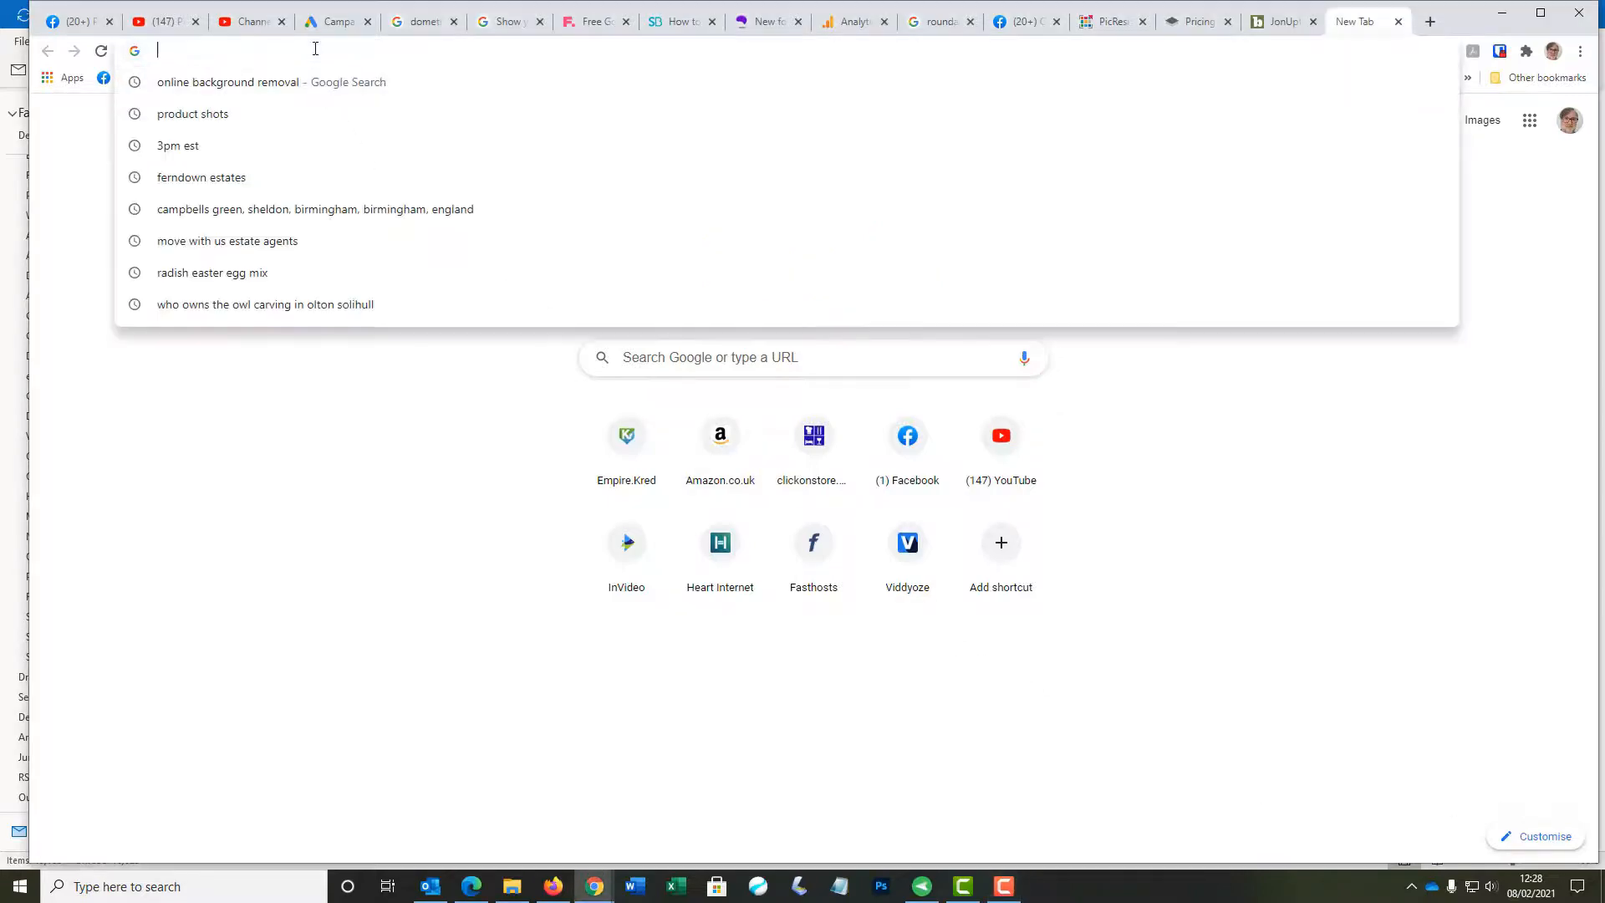
{"action": "type", "text": "burner."}
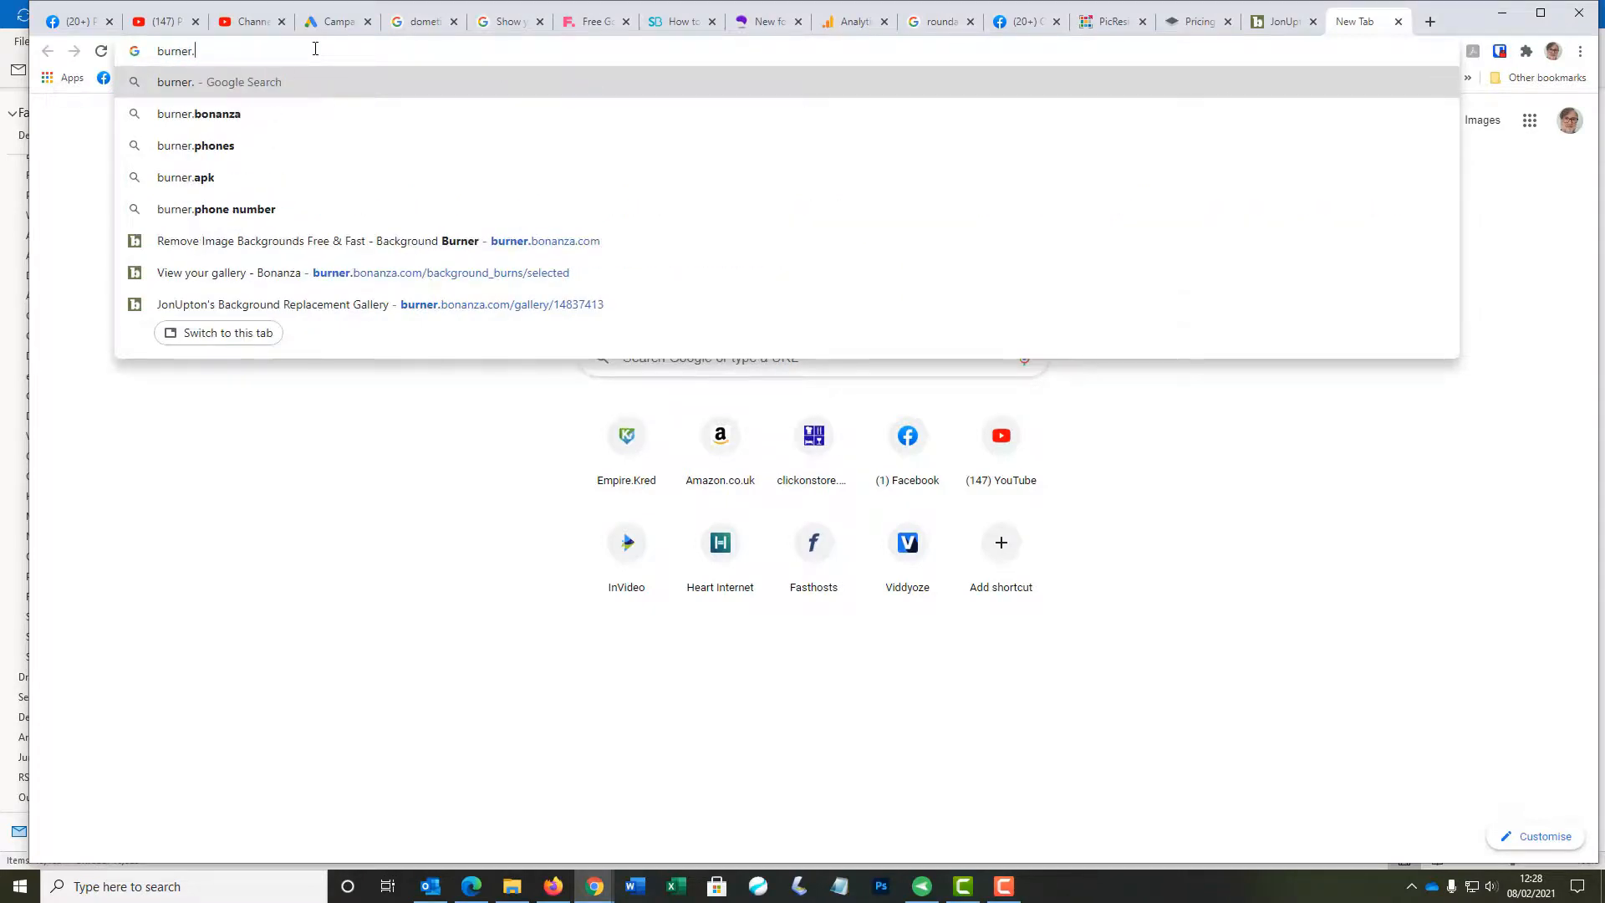
{"action": "type", "text": "bonan"}
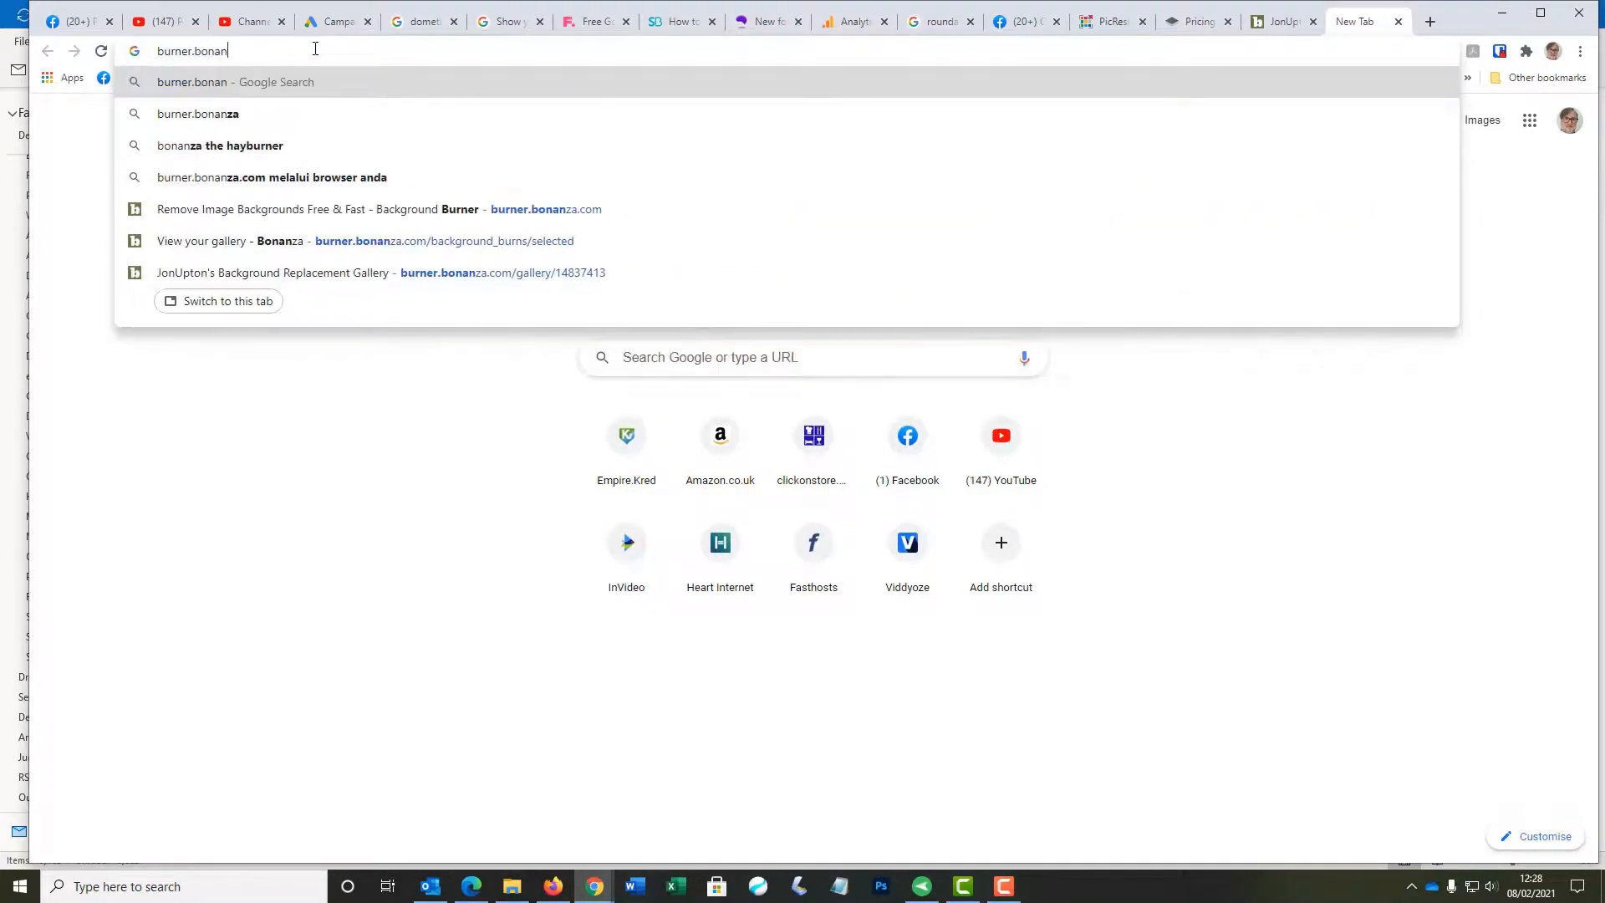
{"action": "type", "text": "za.co"}
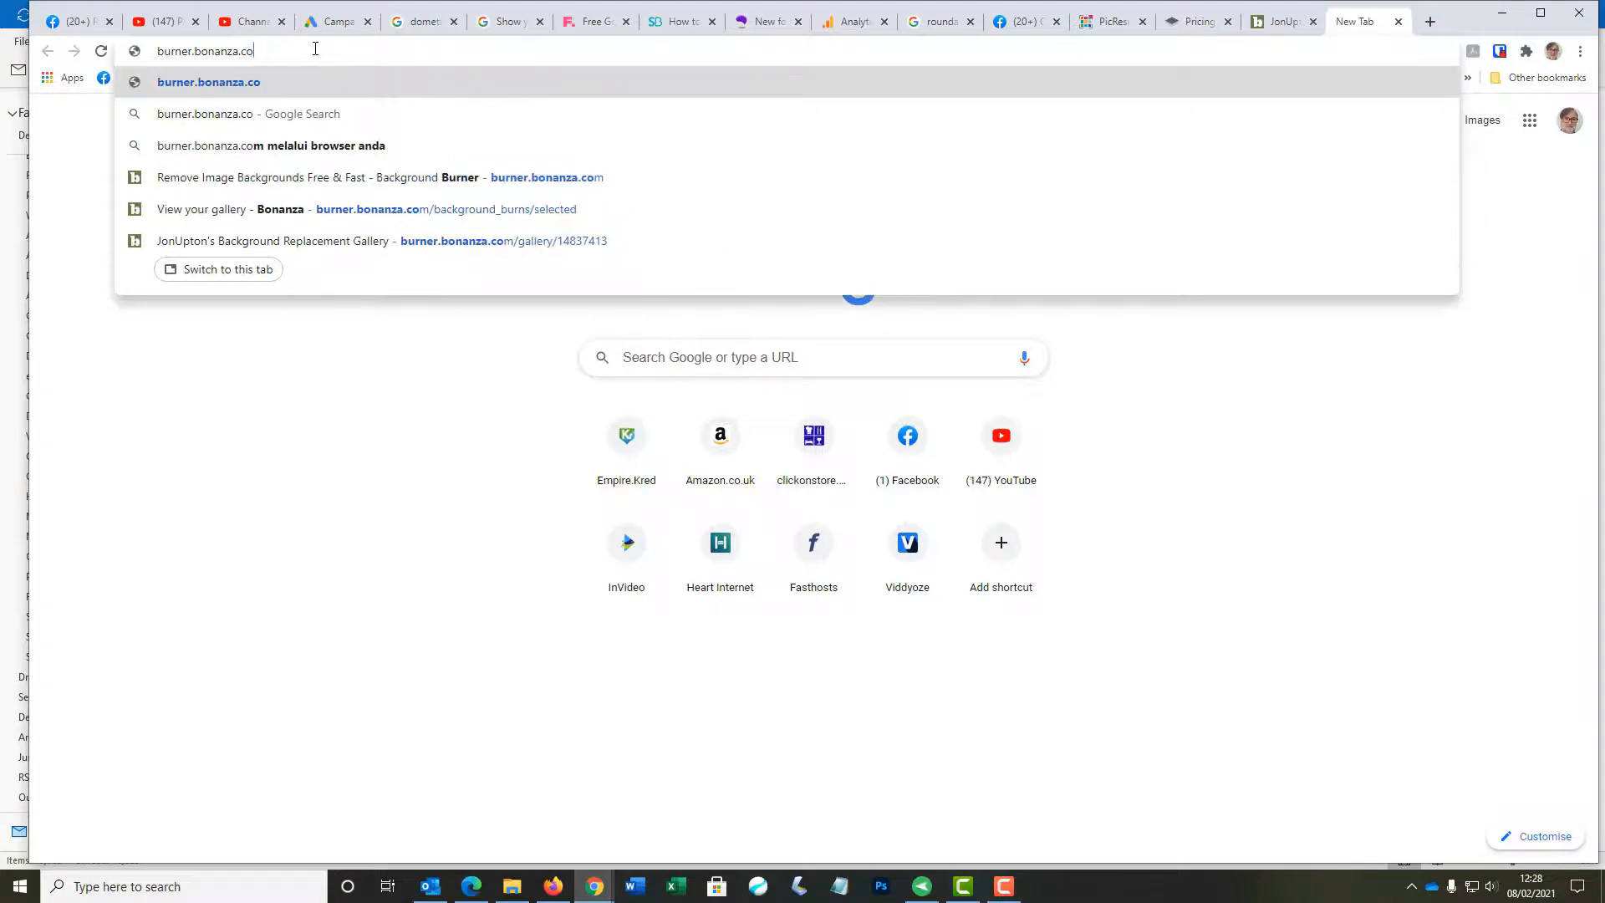
{"action": "type", "text": "m"}
{"action": "key", "text": "Return"}
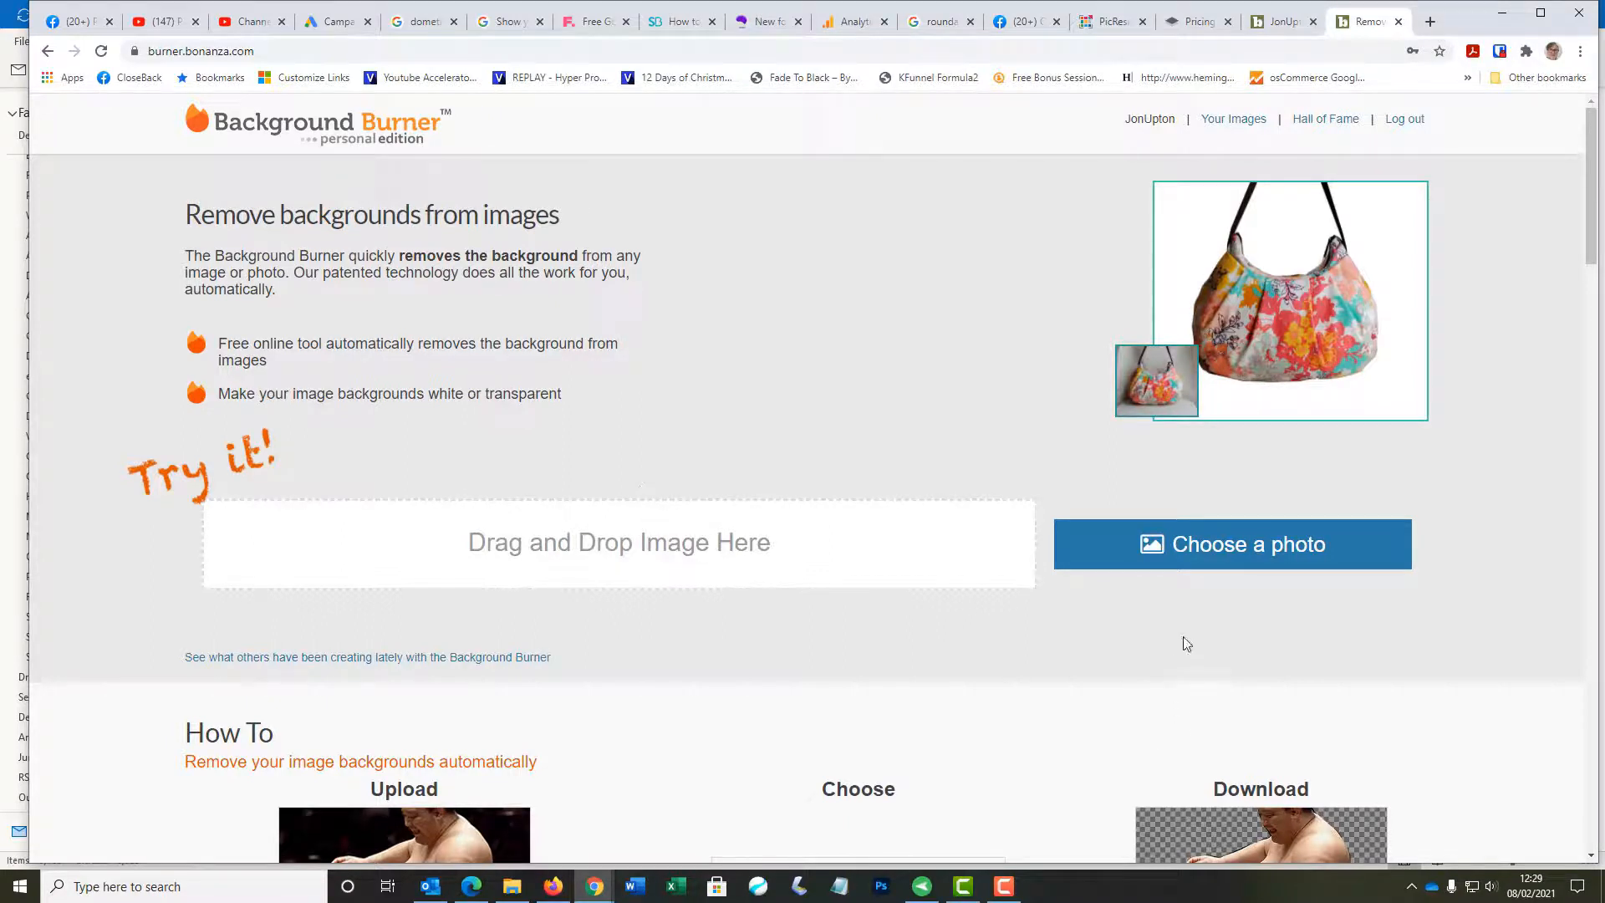
Step: Upload Product_Shot_2.jpg from the Downloads folder to have its background removed
{"action": "left_click", "coordinate": [1215, 550]}
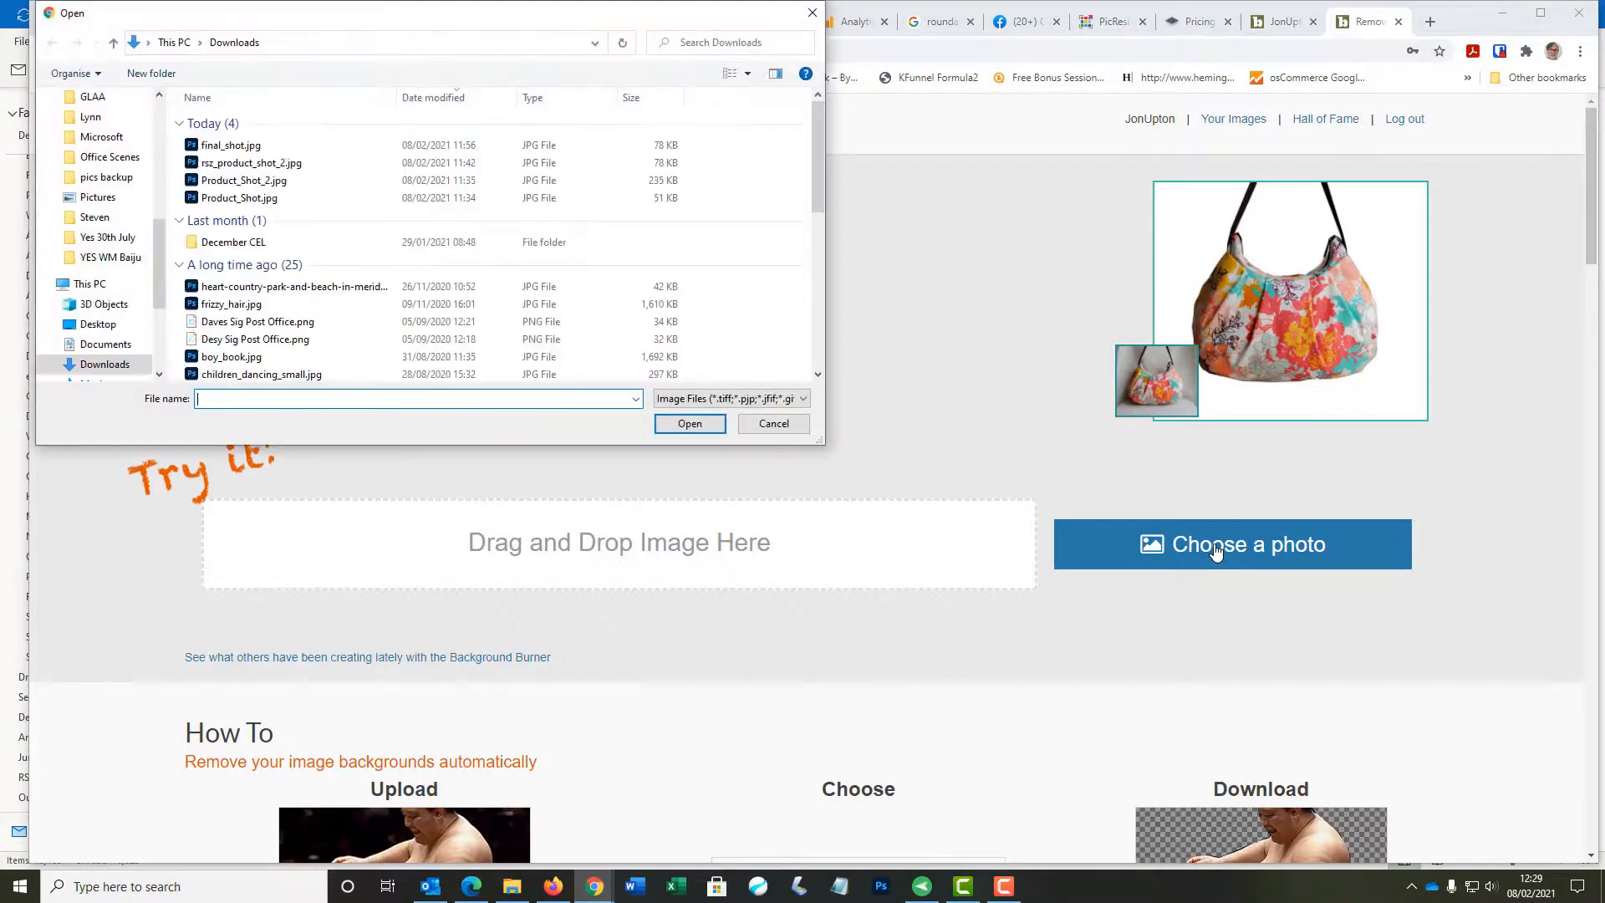
{"action": "left_click", "coordinate": [234, 183]}
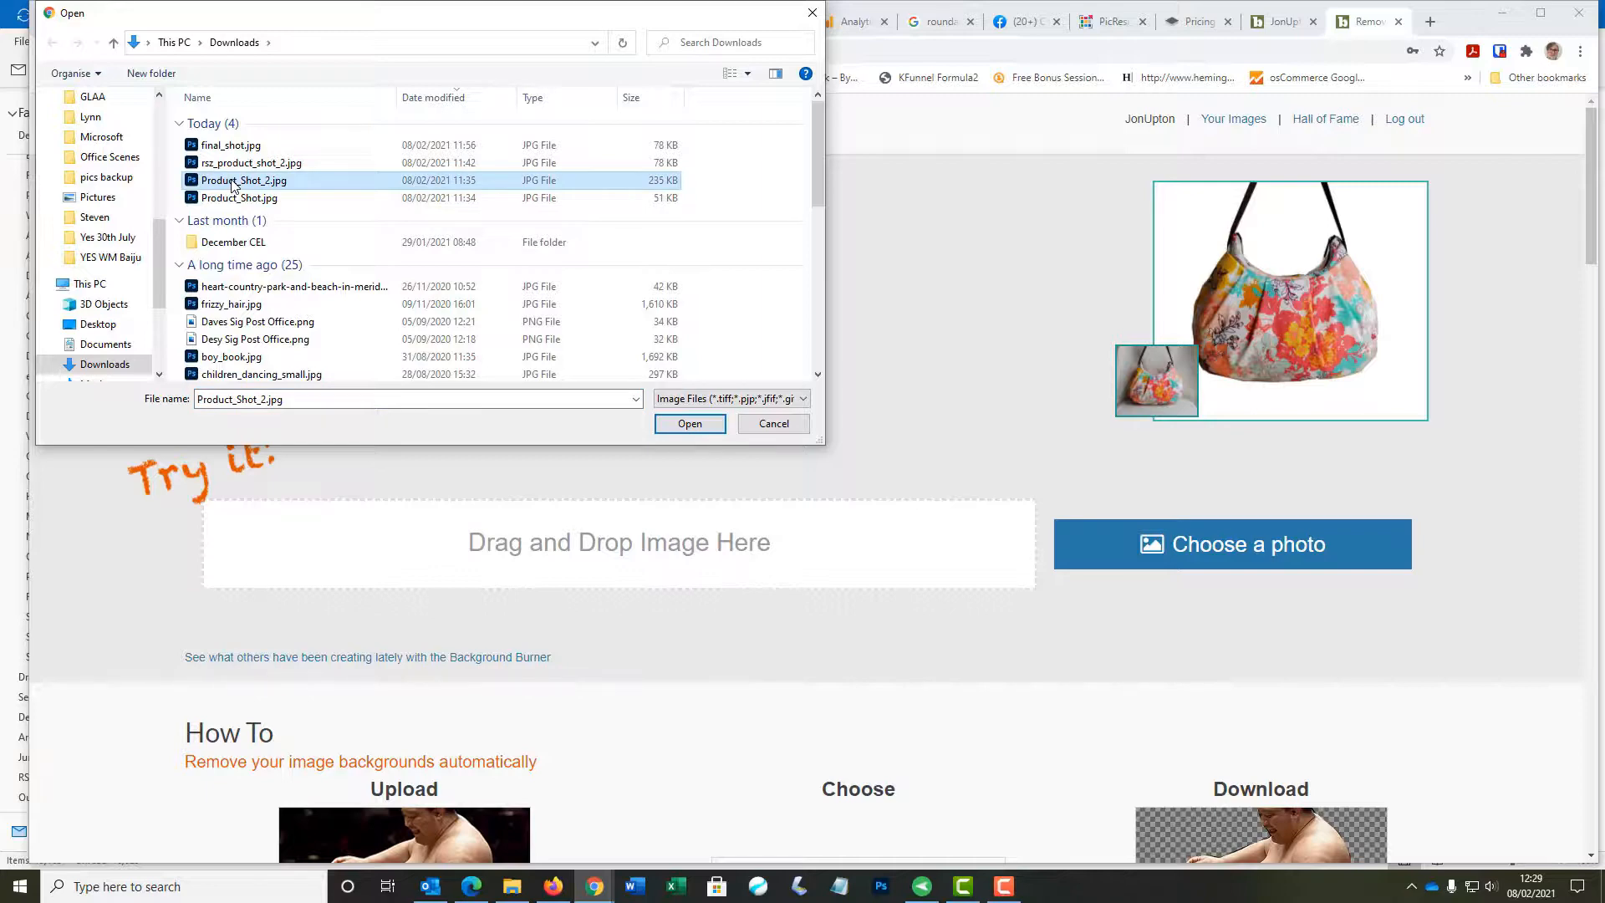
{"action": "left_click", "coordinate": [690, 424]}
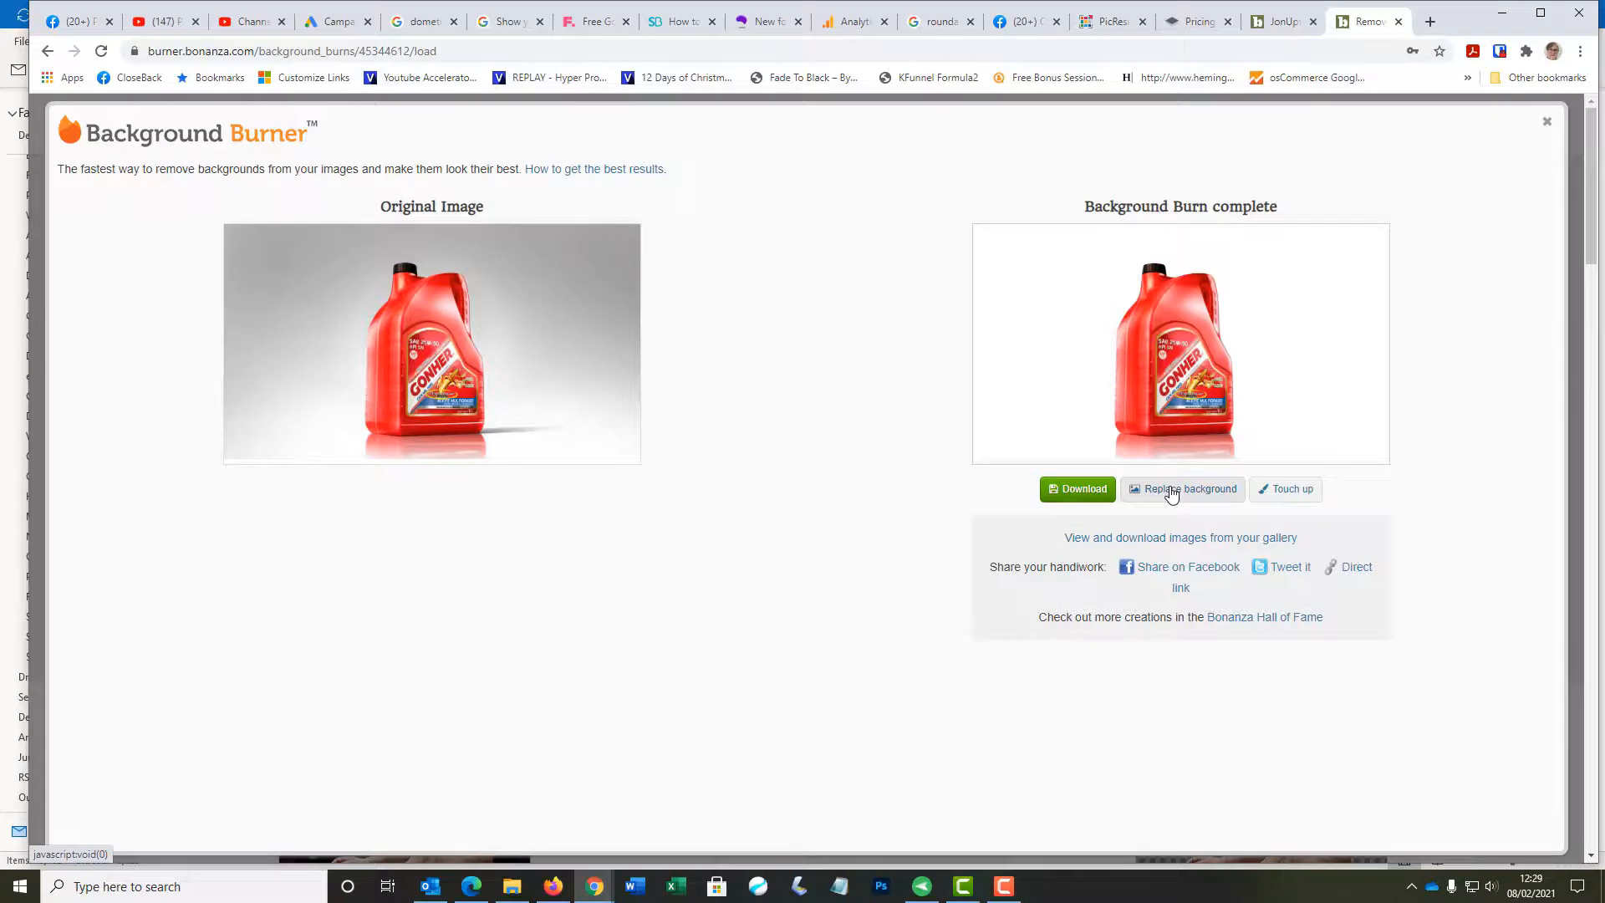
Step: Start replacing the background with a custom file and browse to the Deal Fuel folder on the 2.5 2Gb Disk (F:)
{"action": "left_click", "coordinate": [1172, 493]}
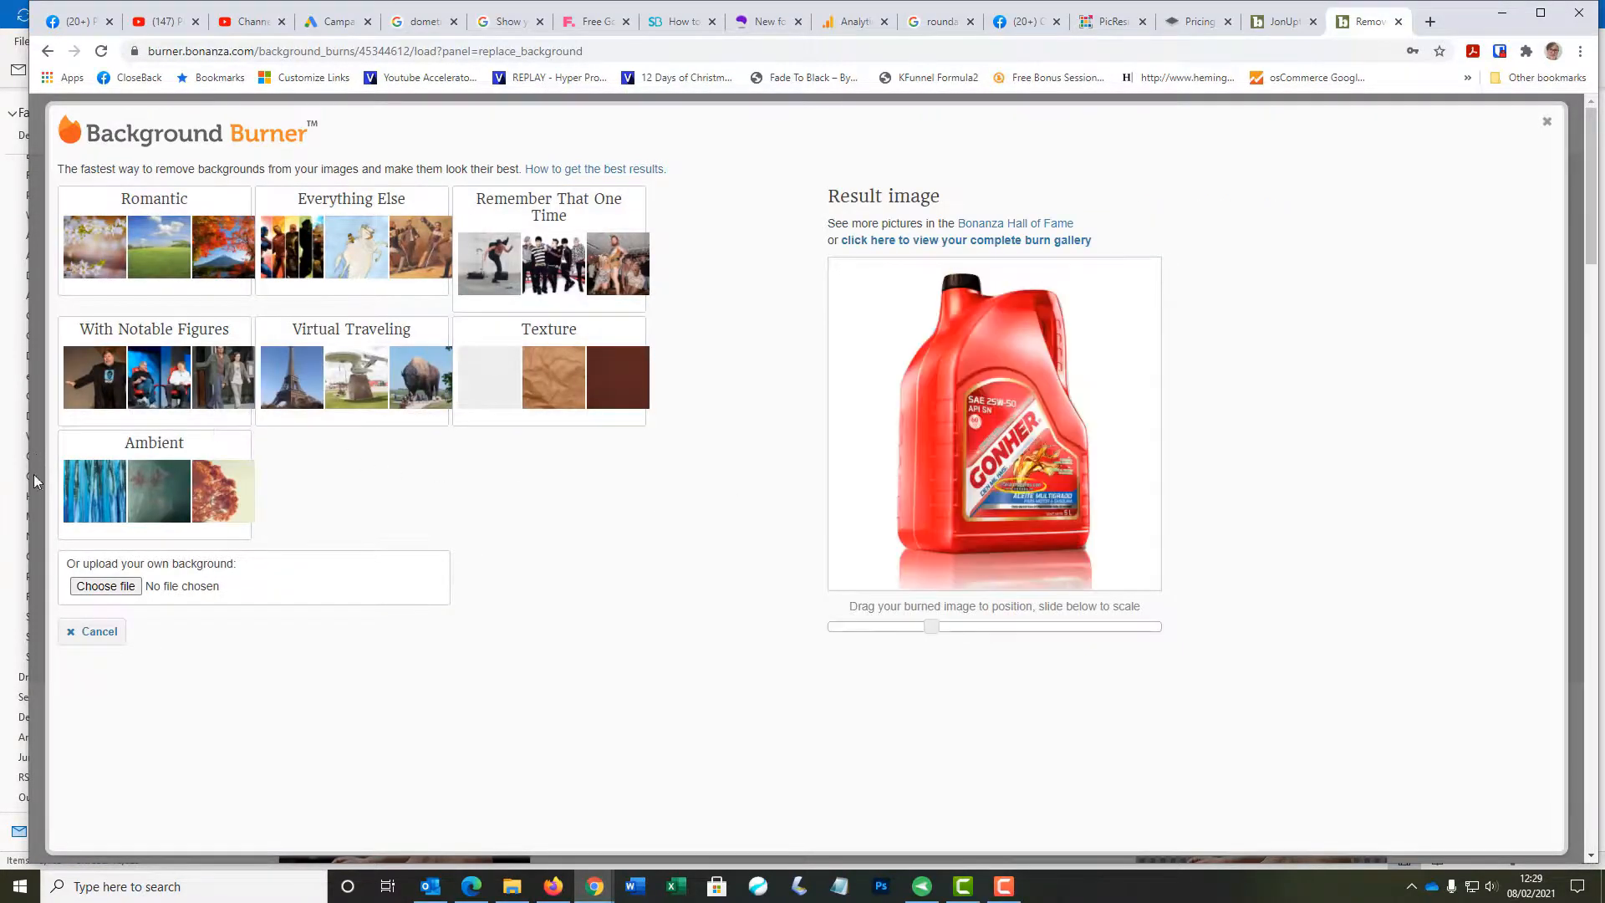
{"action": "left_click", "coordinate": [103, 587]}
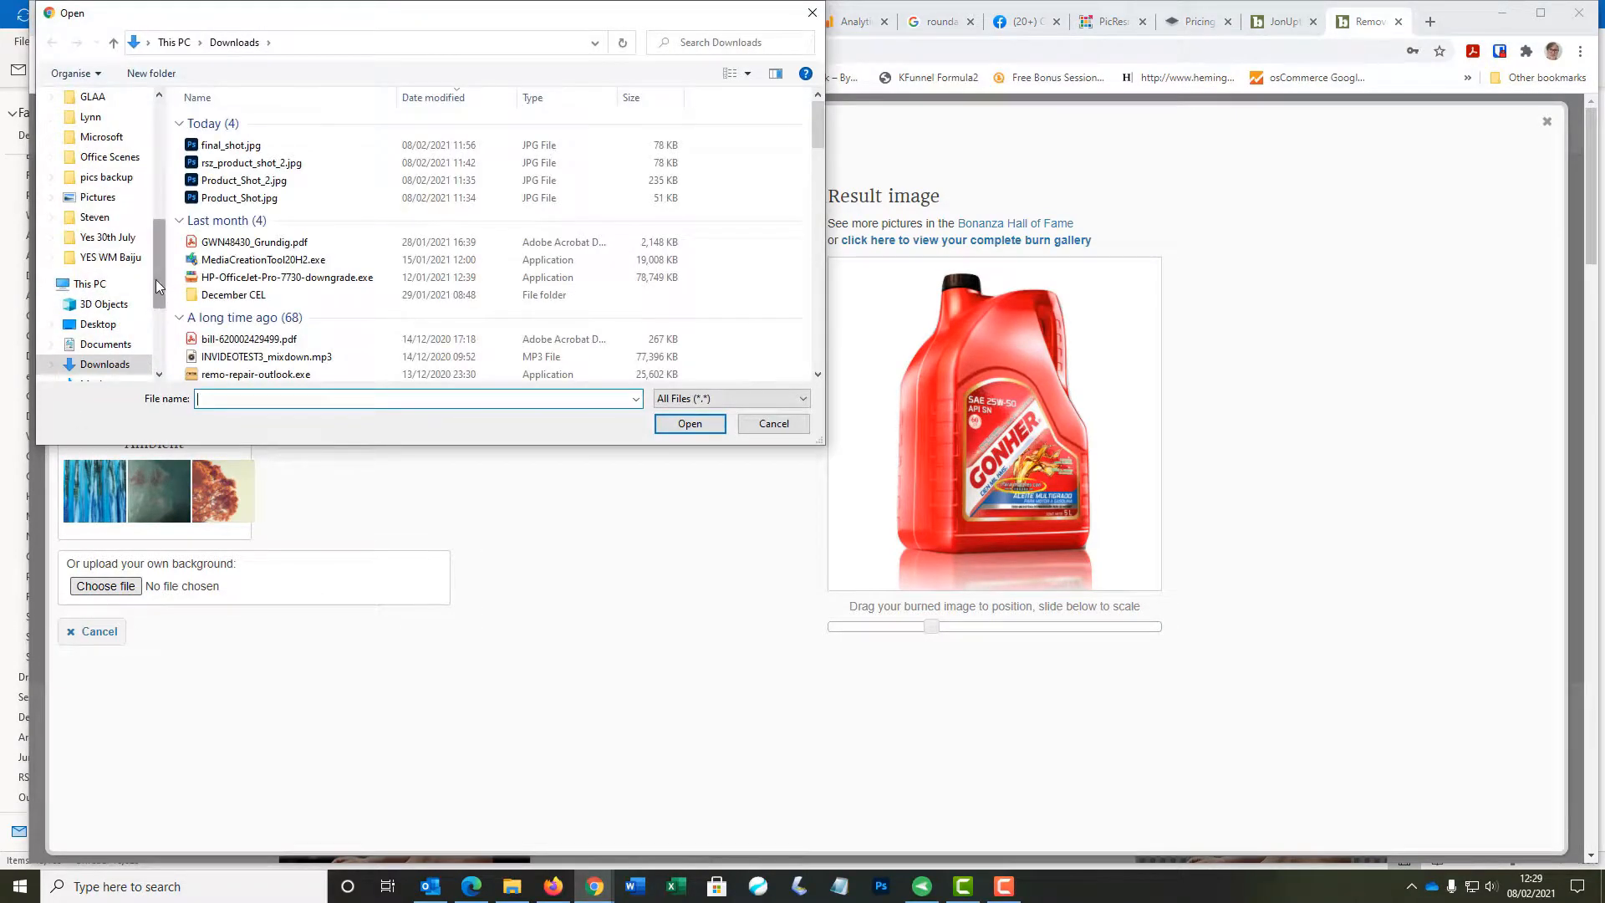
{"action": "left_click_drag", "start_coordinate": [156, 279], "coordinate": [156, 337]}
{"action": "left_click", "coordinate": [122, 306]}
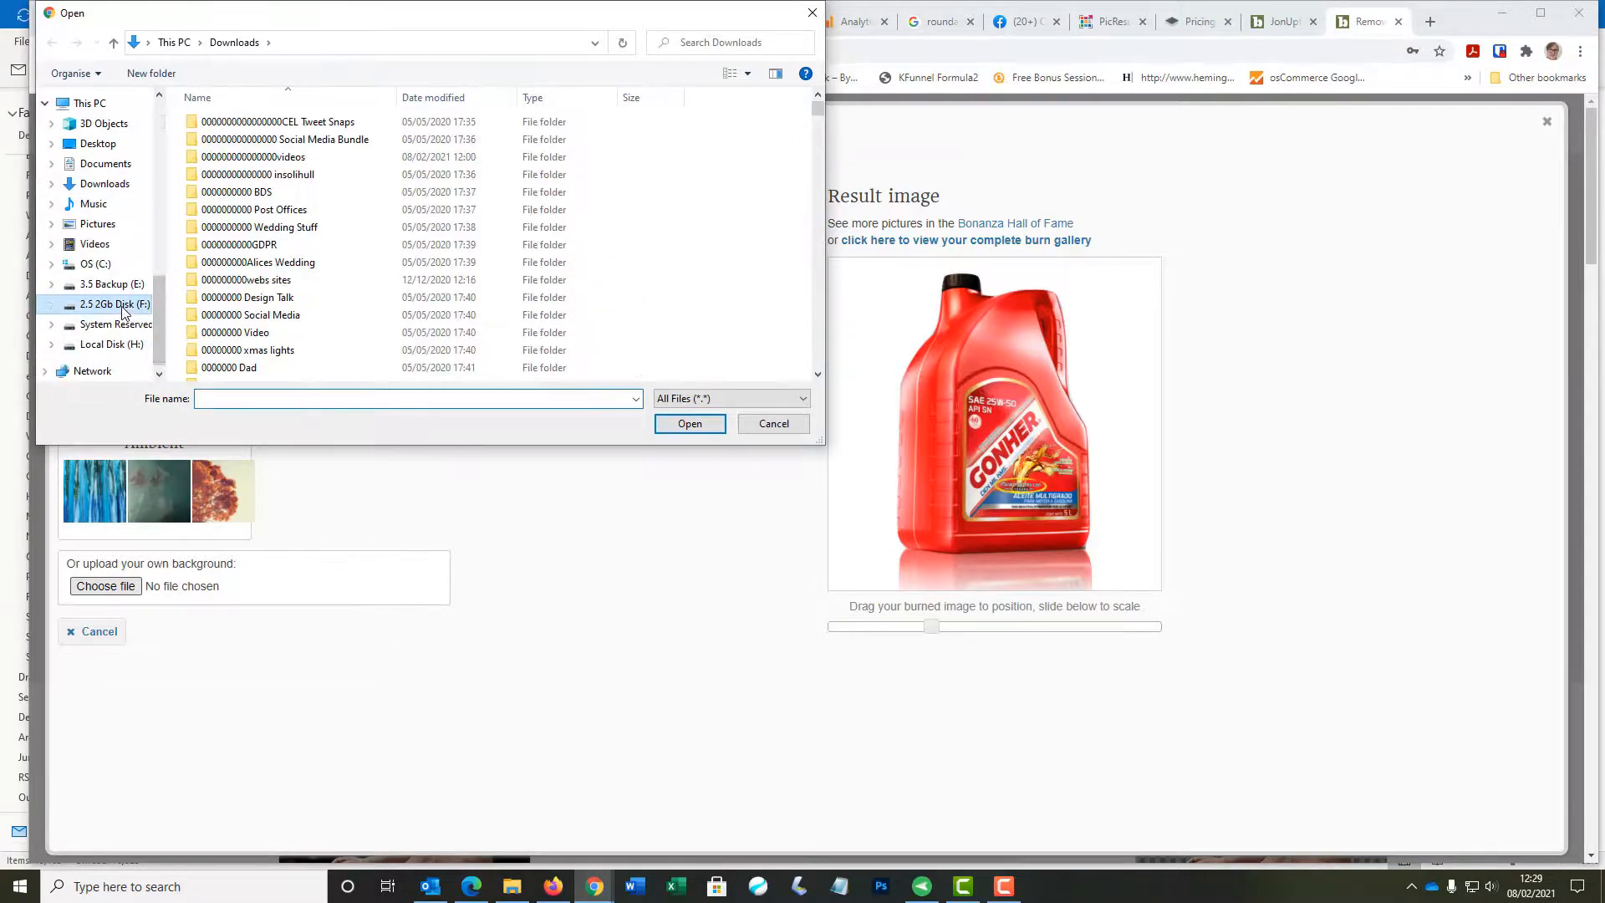
{"action": "scroll", "coordinate": [339, 258], "scroll_direction": "down", "scroll_amount": 11}
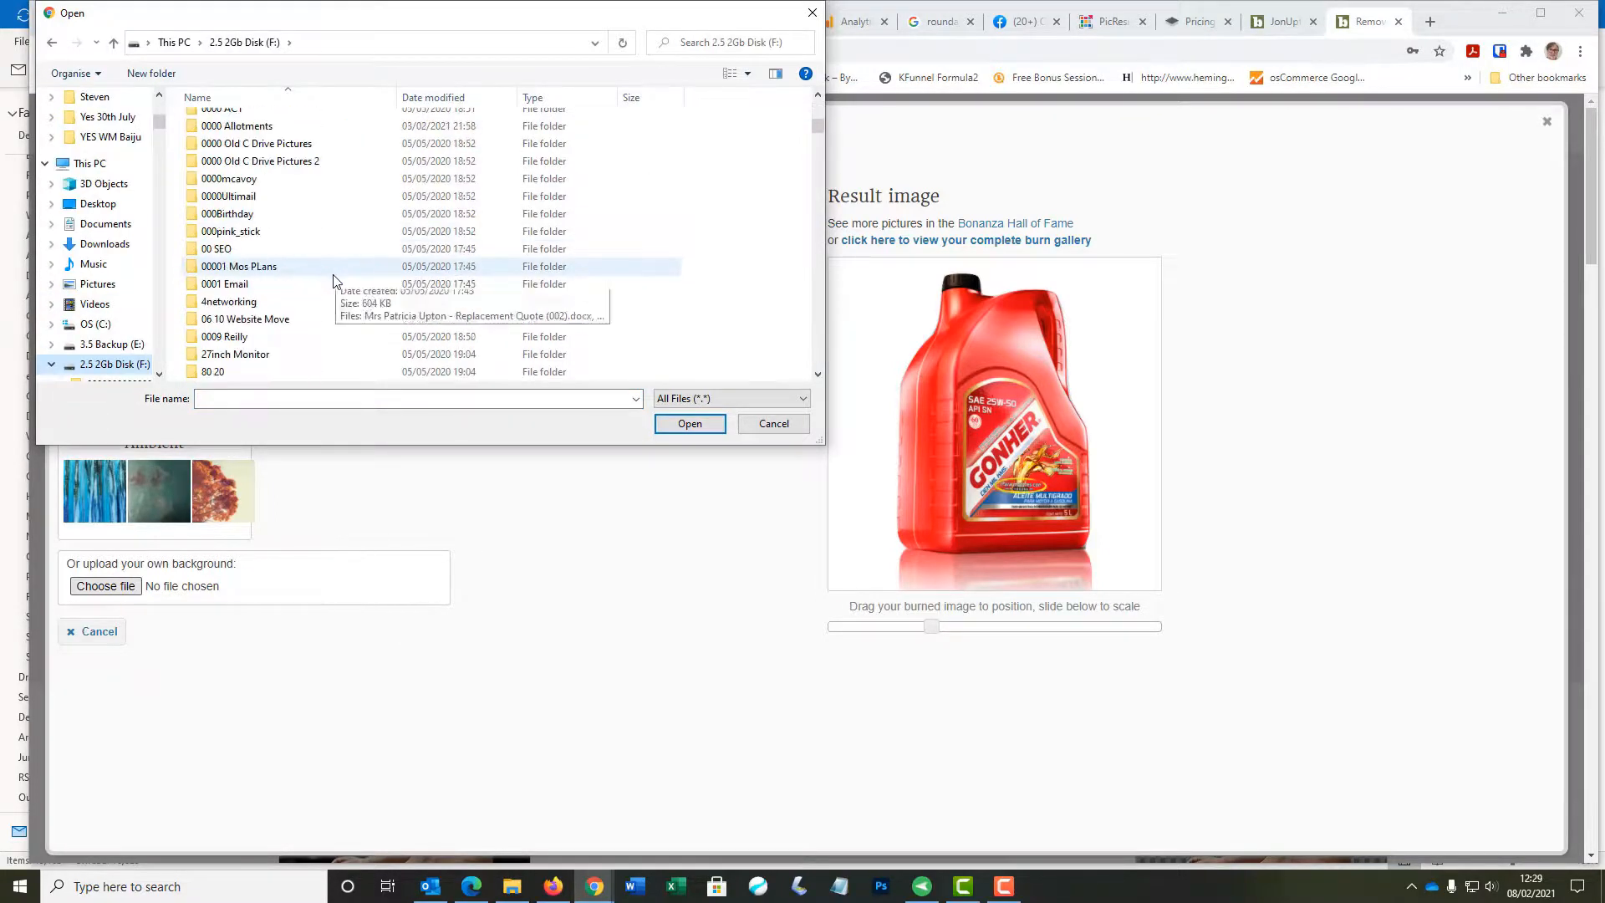
{"action": "scroll", "coordinate": [333, 280], "scroll_direction": "down", "scroll_amount": 13}
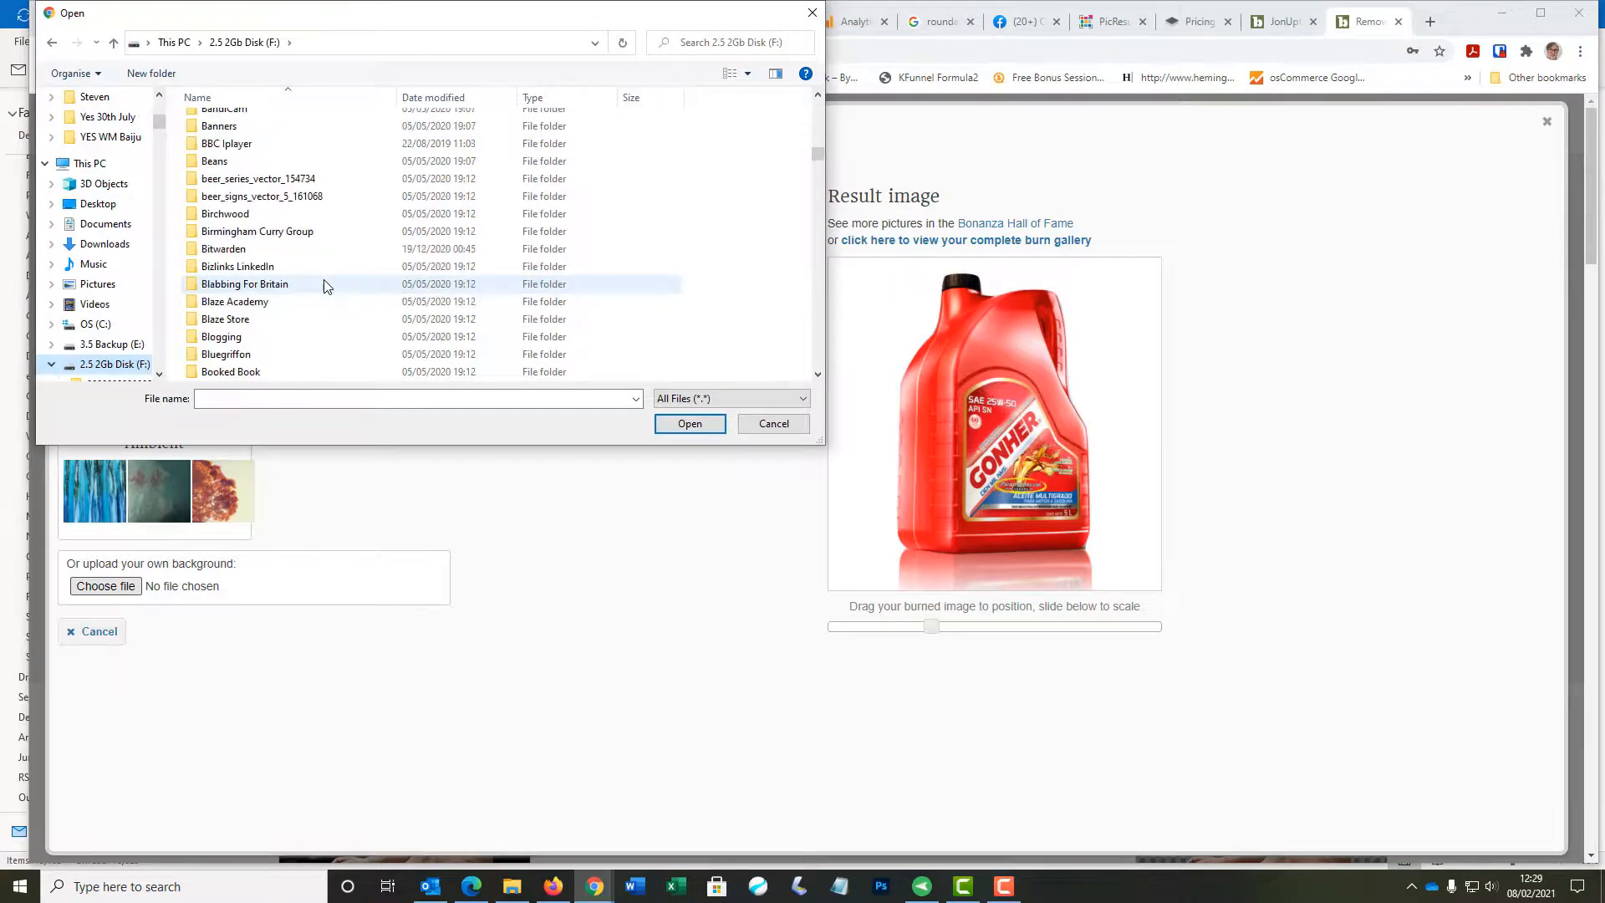
{"action": "scroll", "coordinate": [324, 286], "scroll_direction": "down", "scroll_amount": 10}
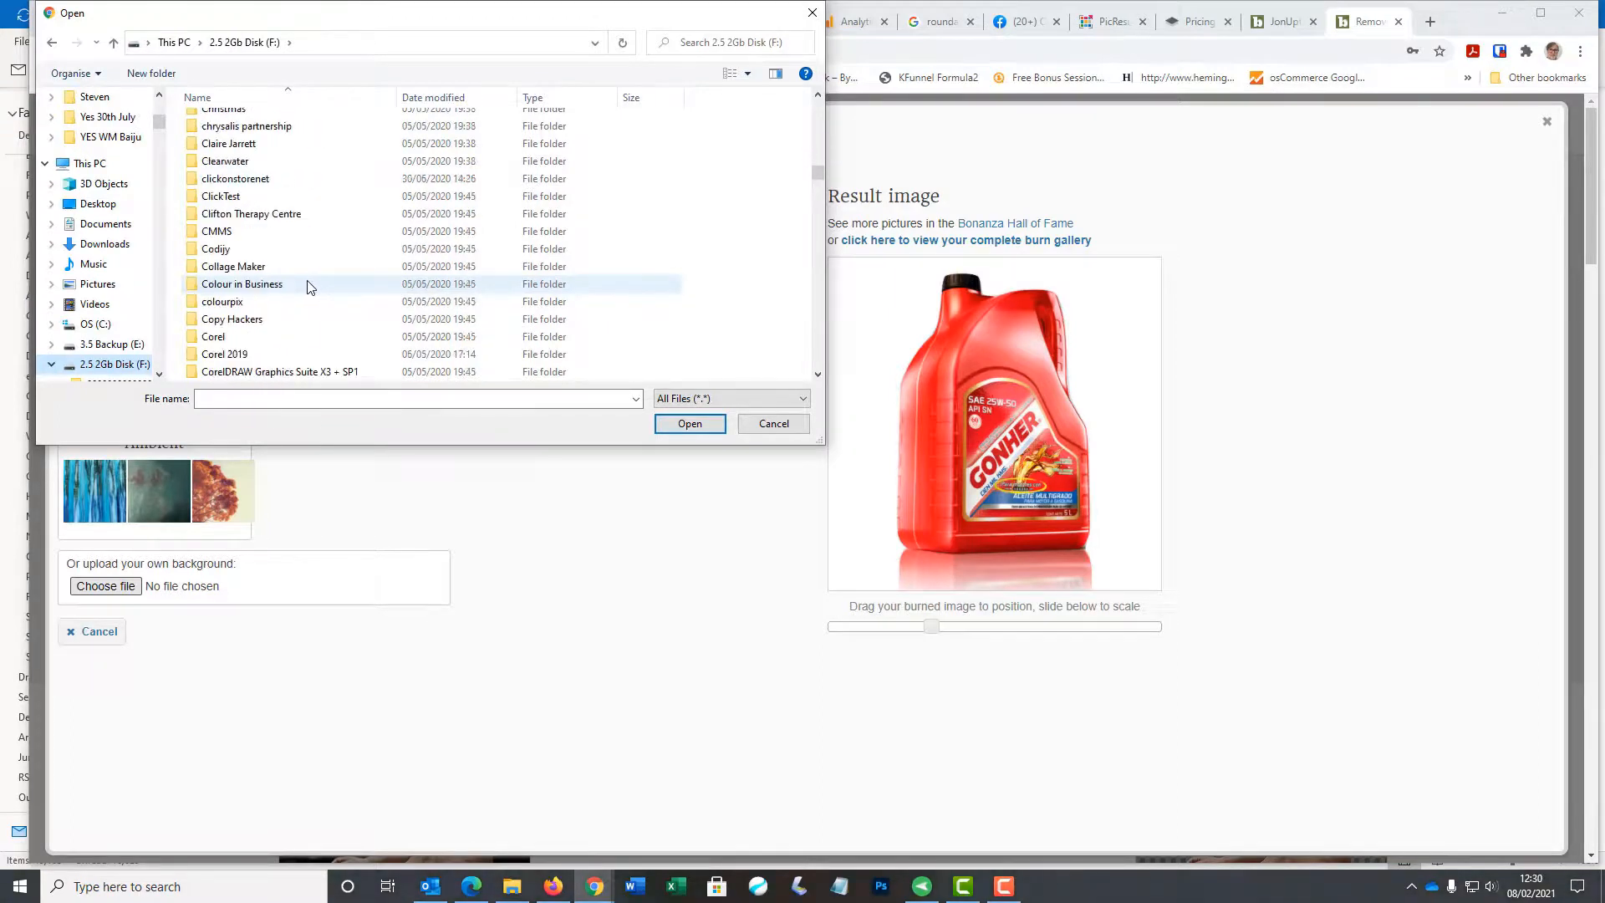
{"action": "scroll", "coordinate": [309, 286], "scroll_direction": "down", "scroll_amount": 2}
{"action": "scroll", "coordinate": [310, 287], "scroll_direction": "down", "scroll_amount": 6}
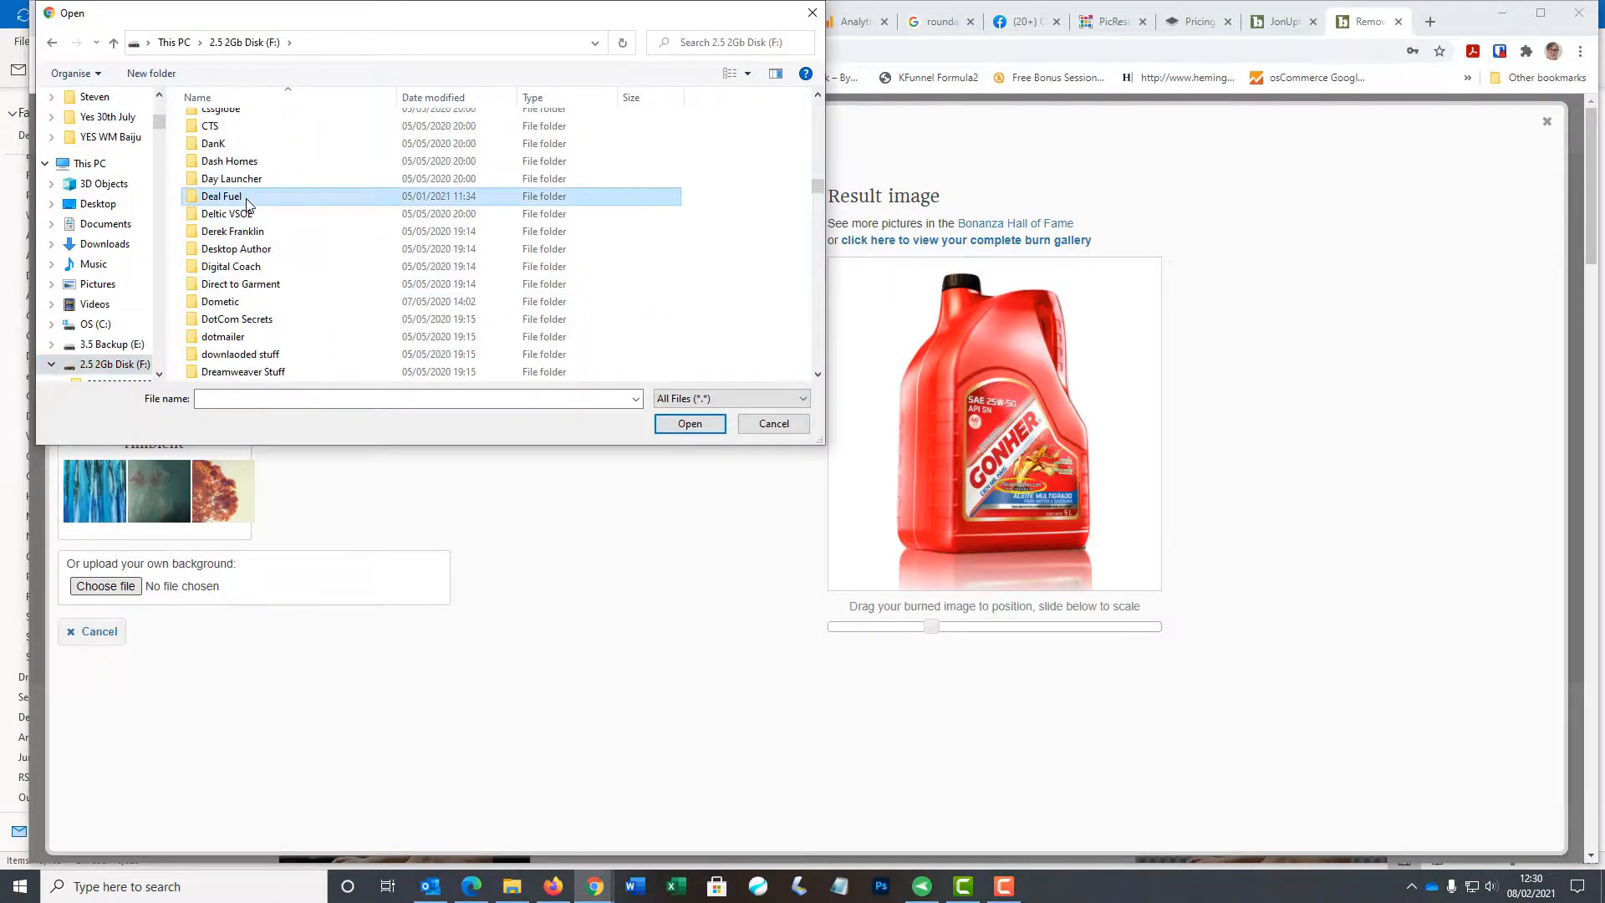
{"action": "double_click", "coordinate": [249, 194]}
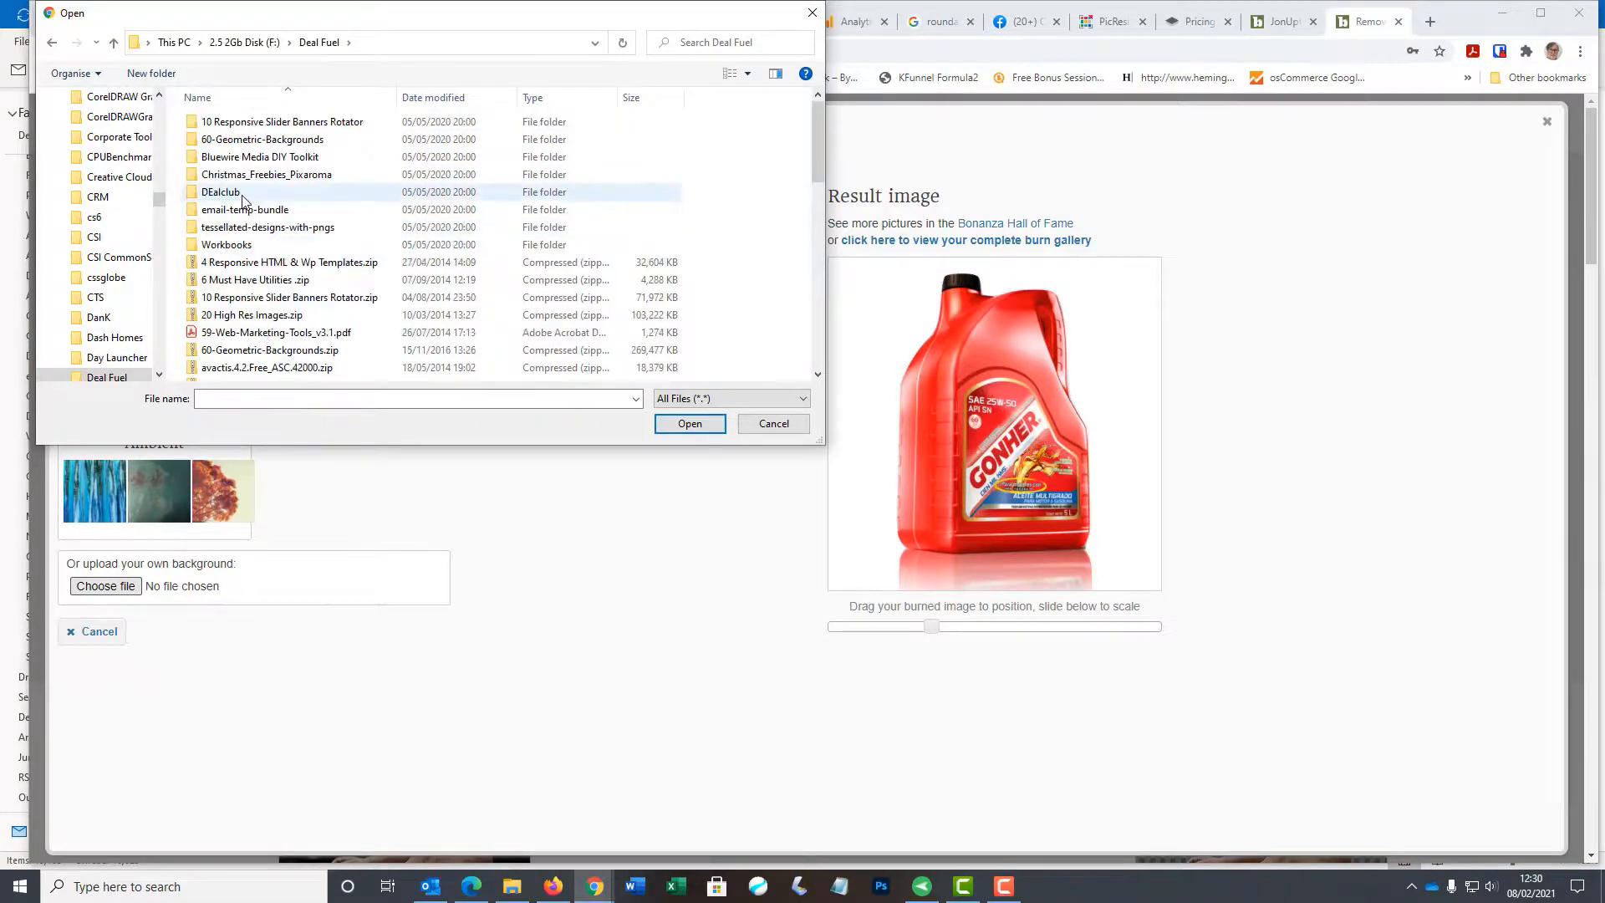
Step: Try to use 13.jpg from the jpg folder inside 60-Geometric-Backgrounds as the replacement background
{"action": "double_click", "coordinate": [251, 140]}
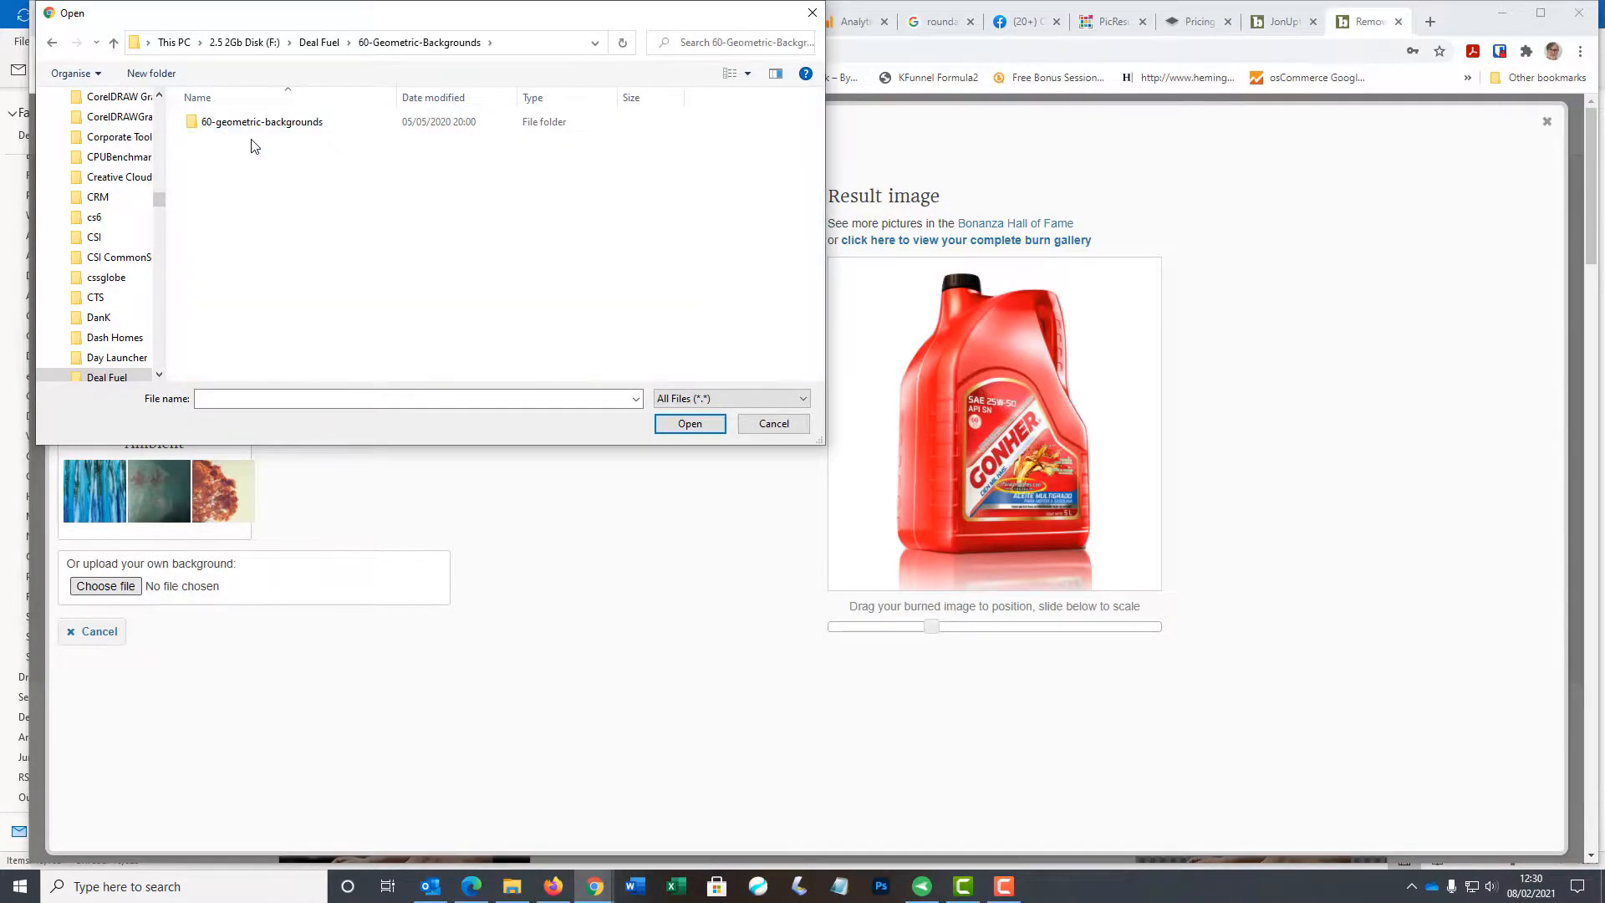
{"action": "double_click", "coordinate": [254, 127]}
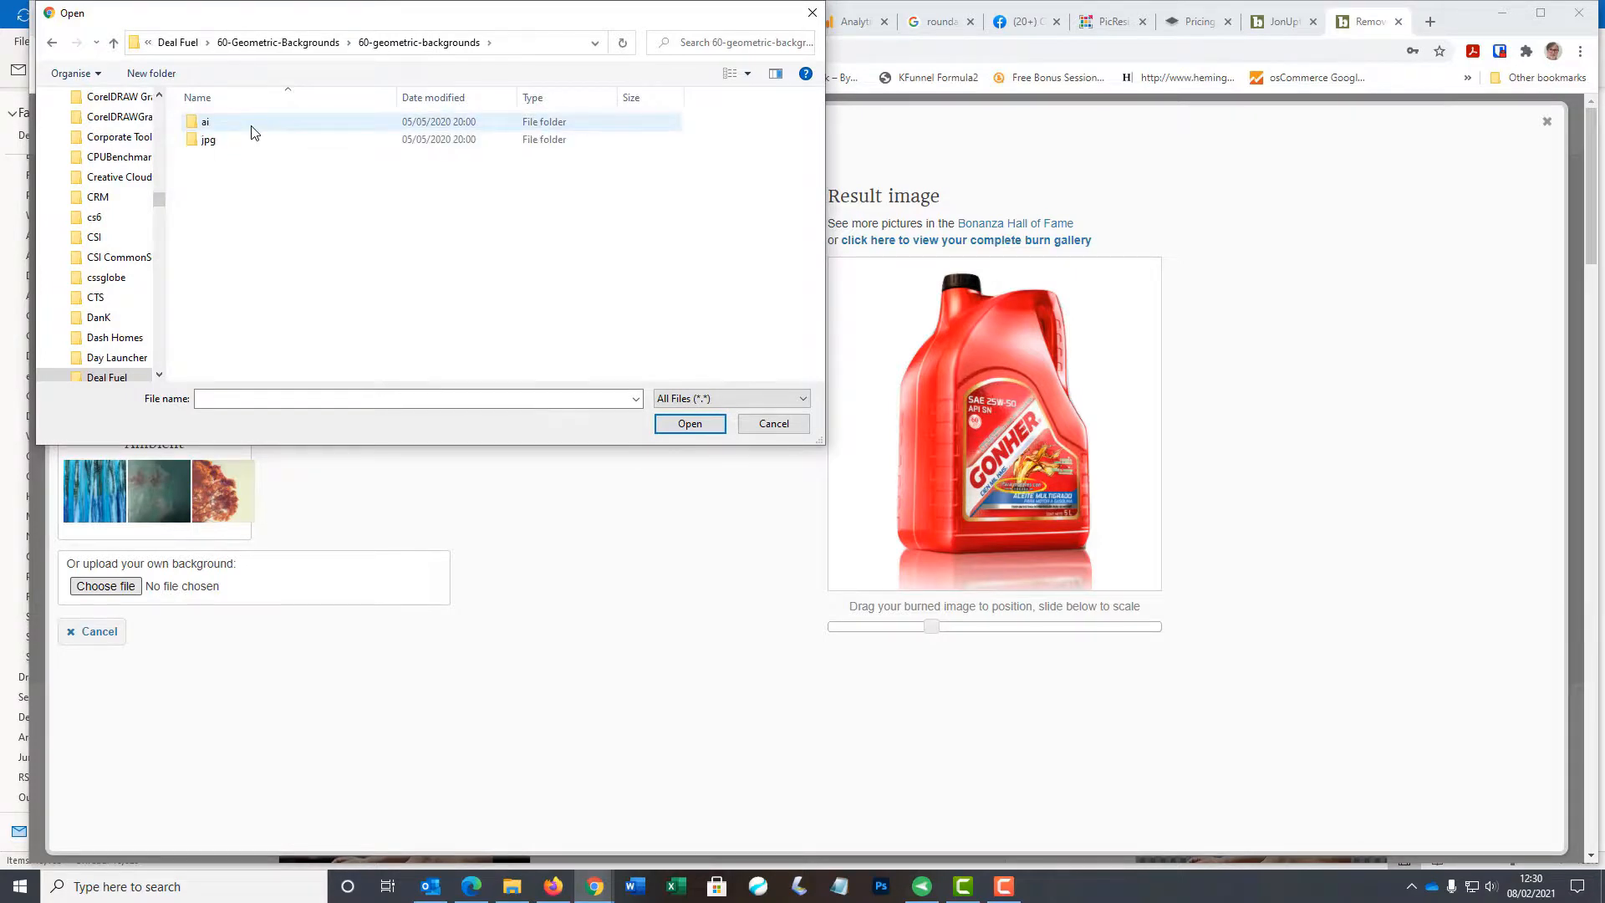
{"action": "double_click", "coordinate": [244, 138]}
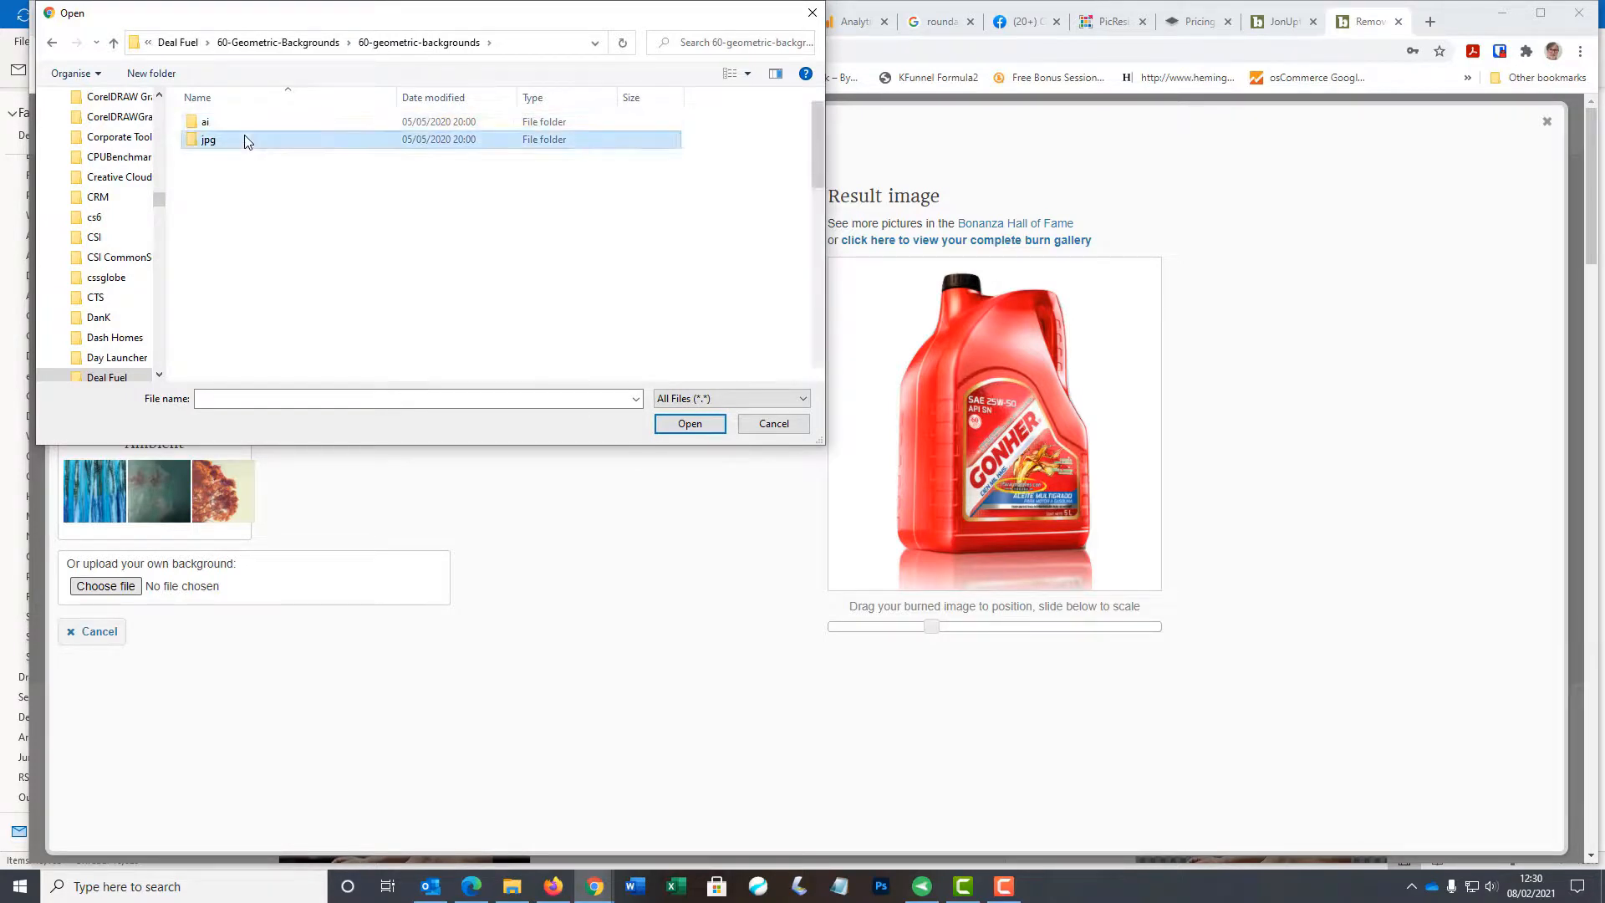
{"action": "left_click", "coordinate": [646, 220]}
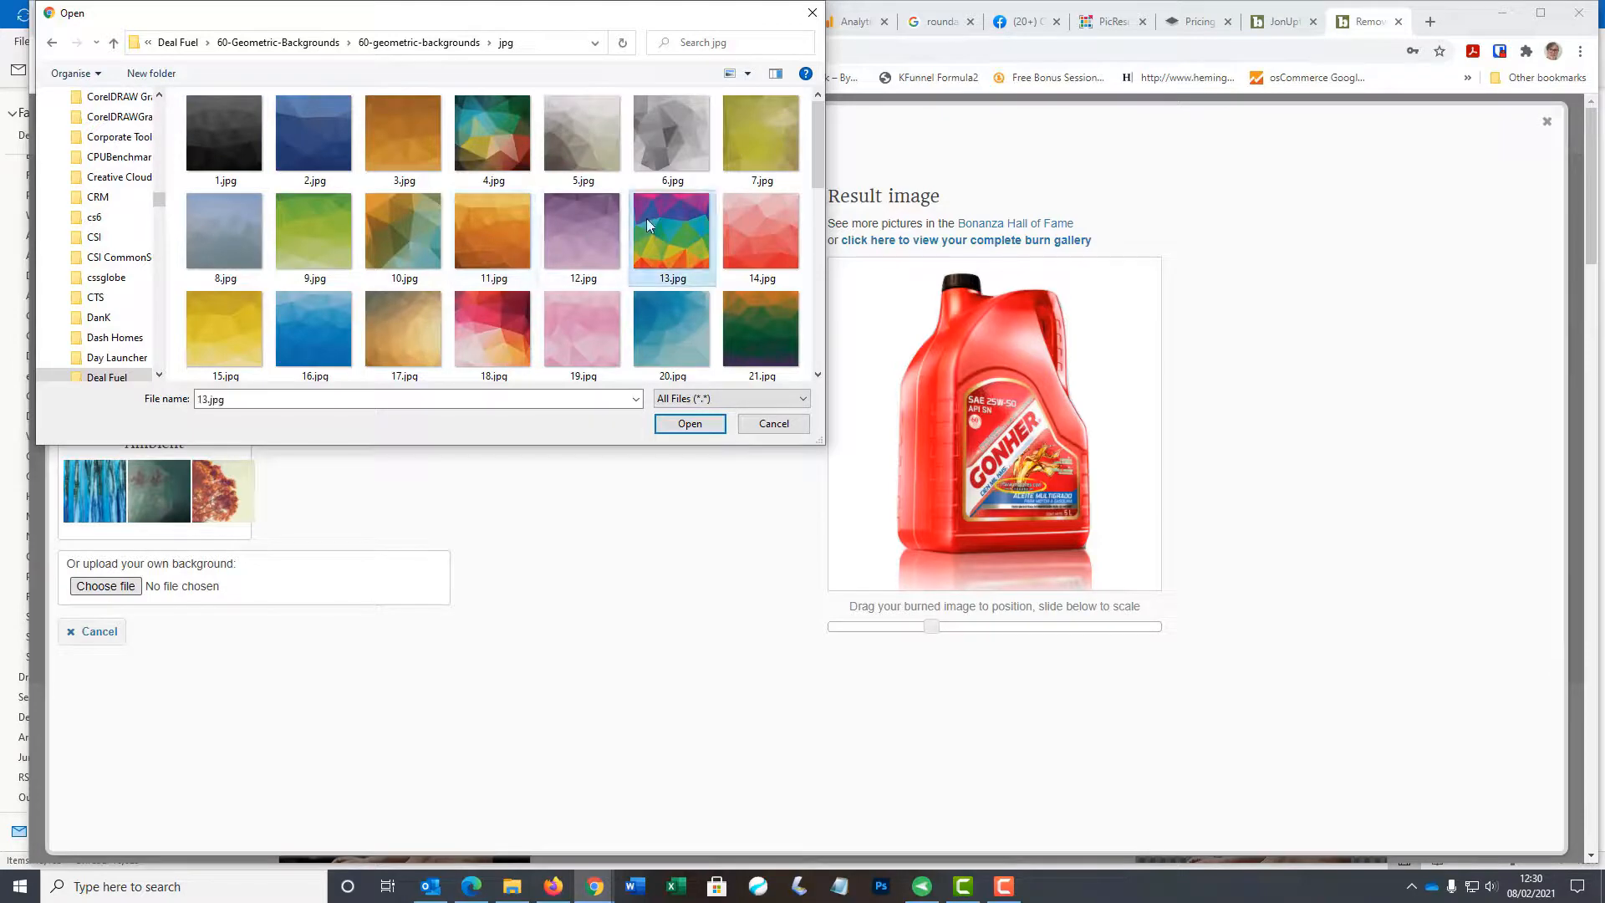
{"action": "left_click", "coordinate": [699, 424]}
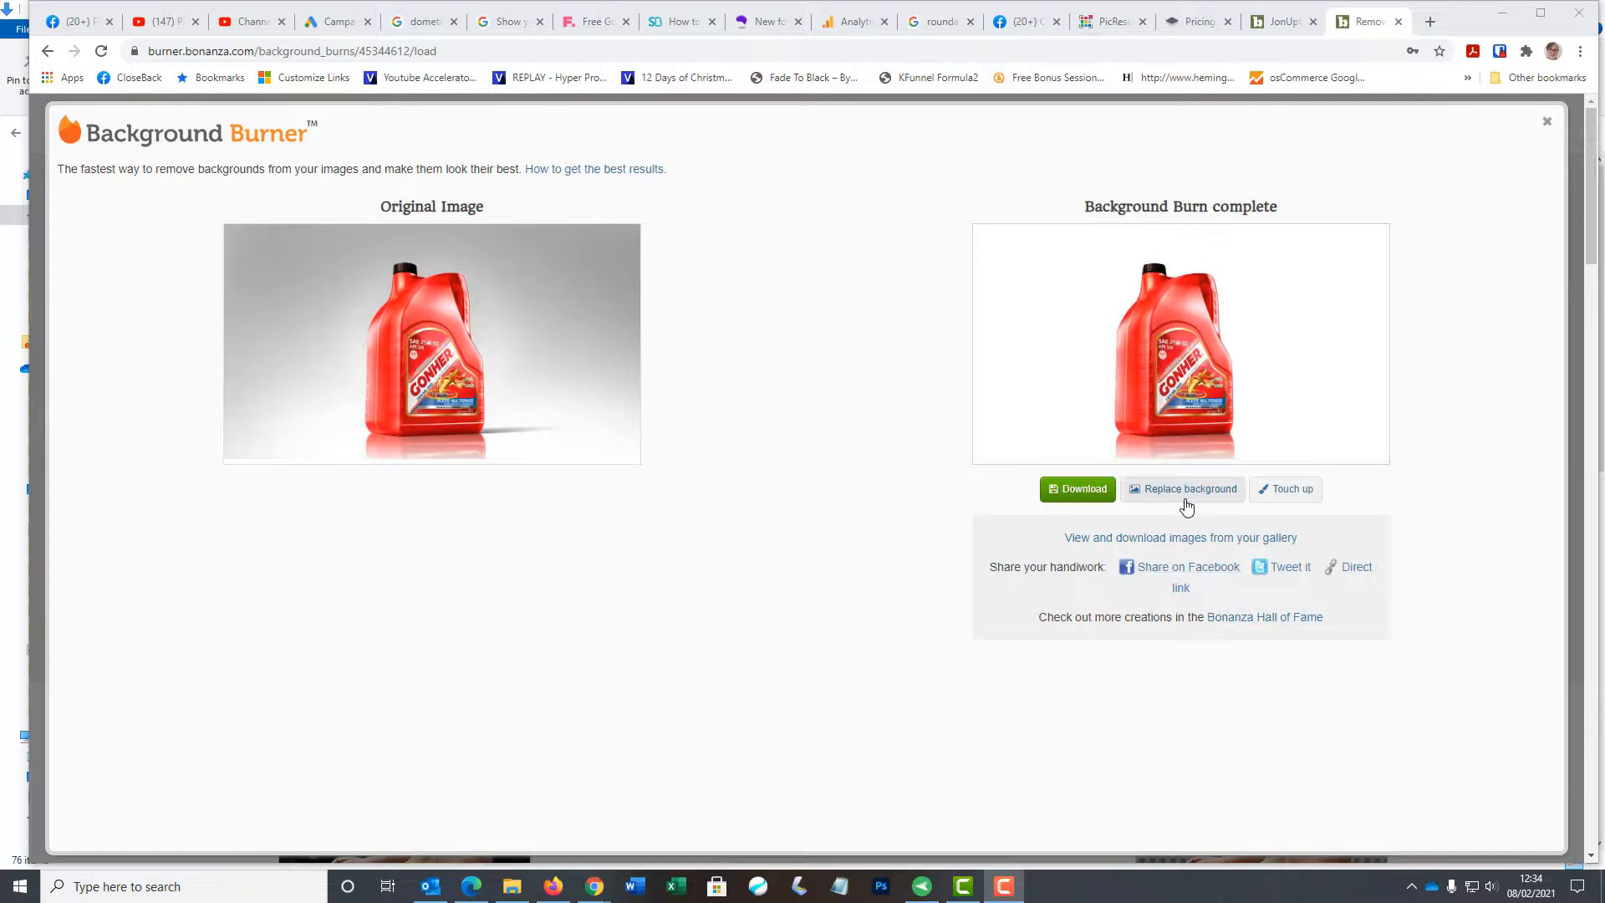
Step: Download the burned image as a JPG with white background, saving it to Downloads as "porduct on white background"
{"action": "left_click", "coordinate": [1085, 493]}
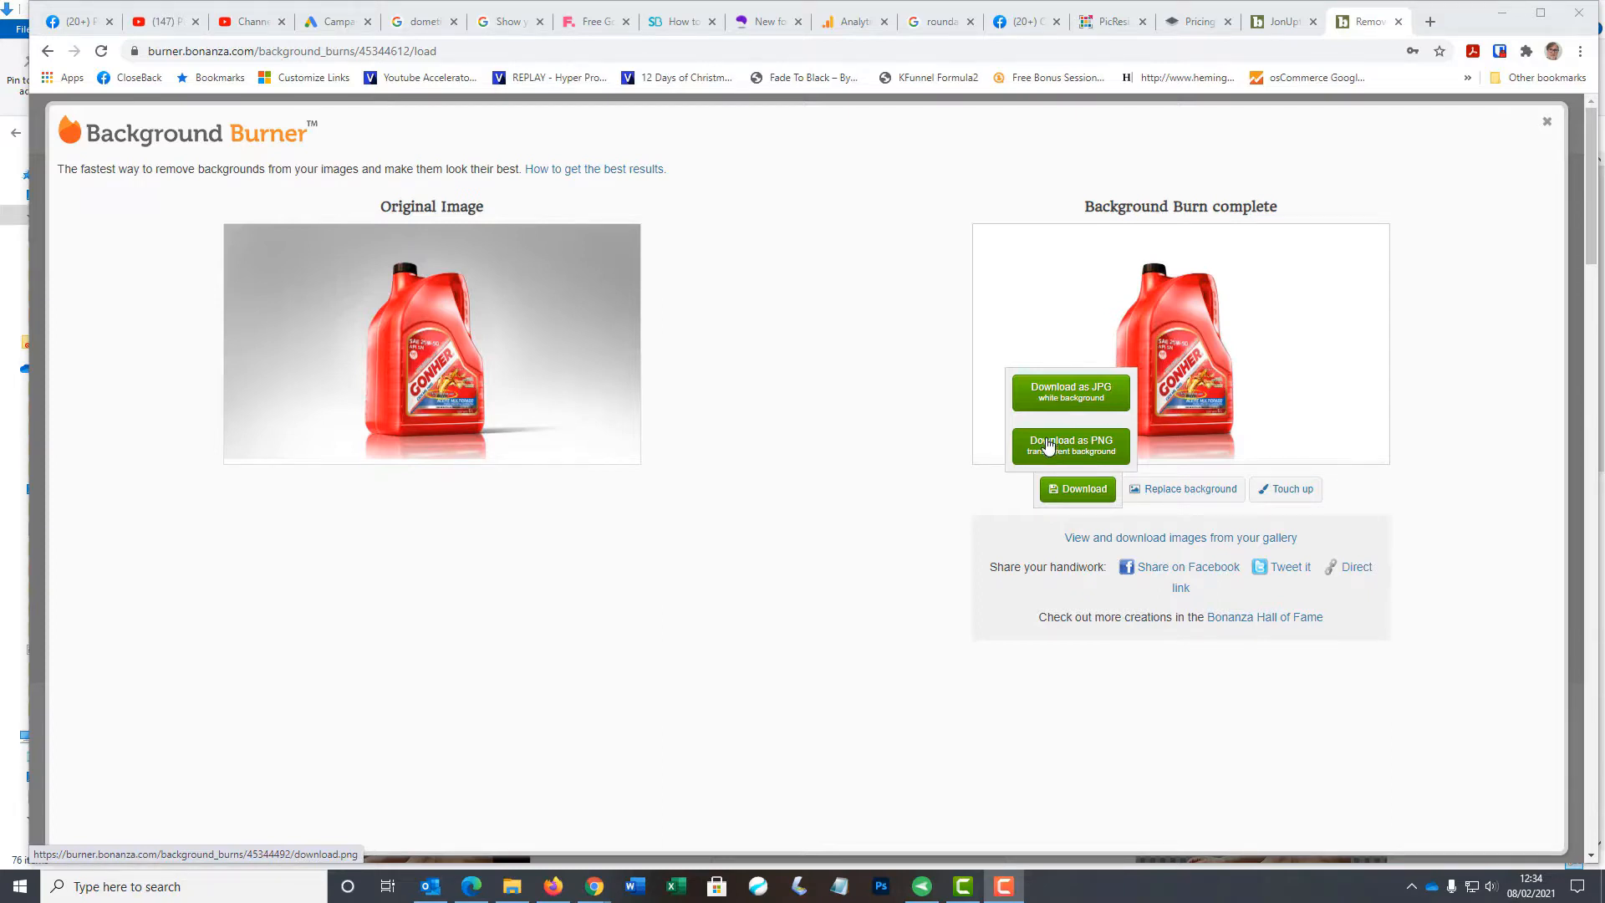
{"action": "left_click", "coordinate": [1071, 397]}
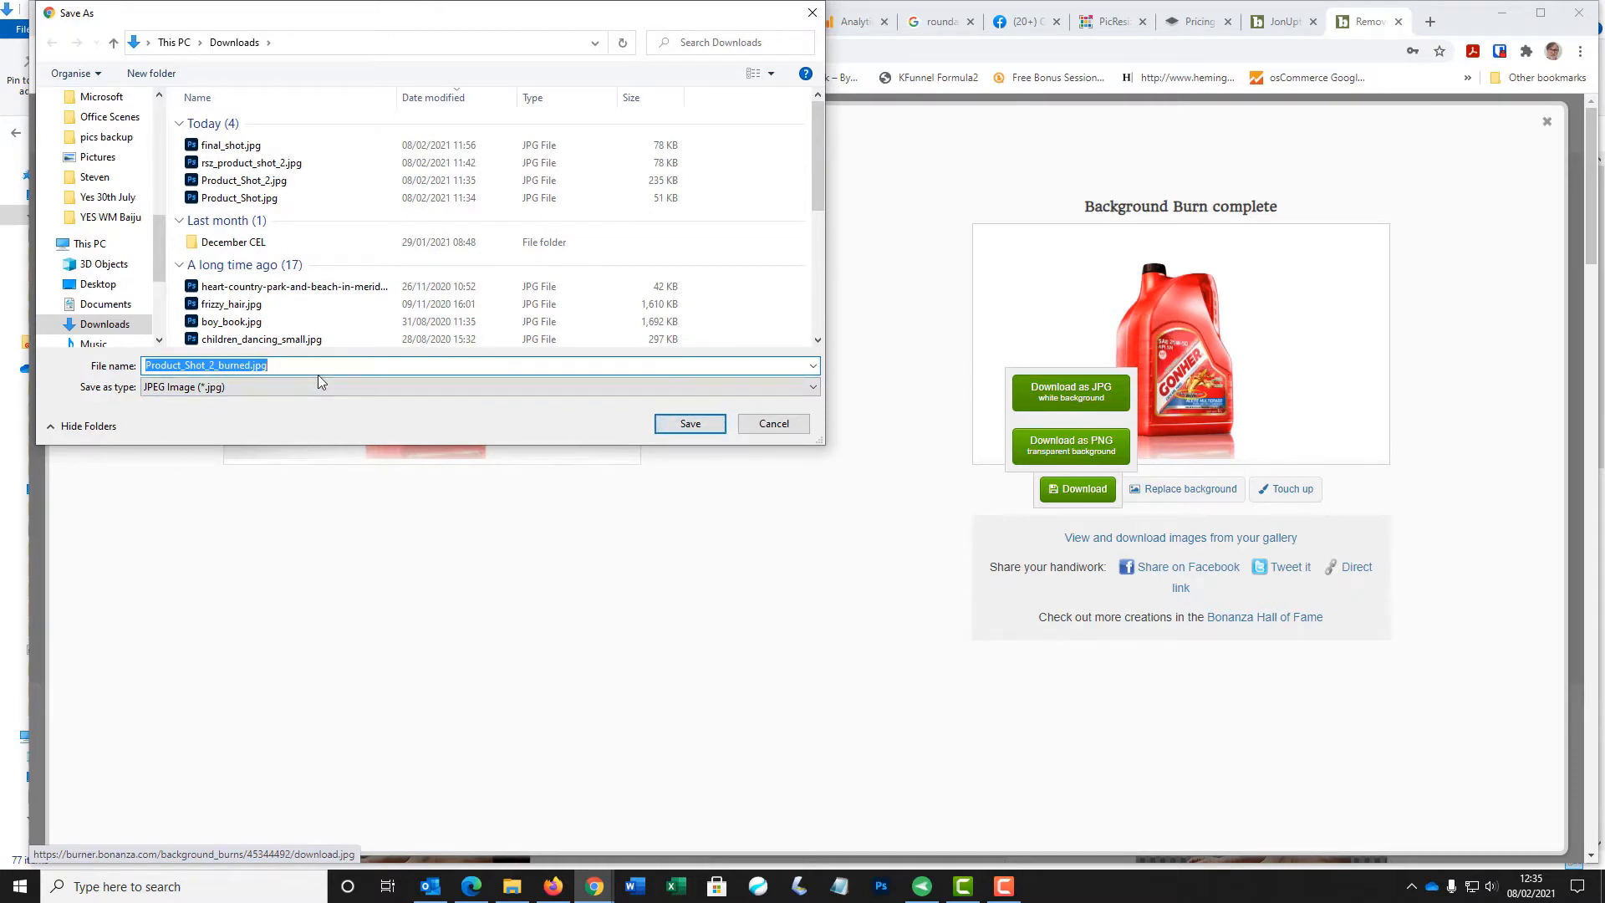
{"action": "type", "text": "p"}
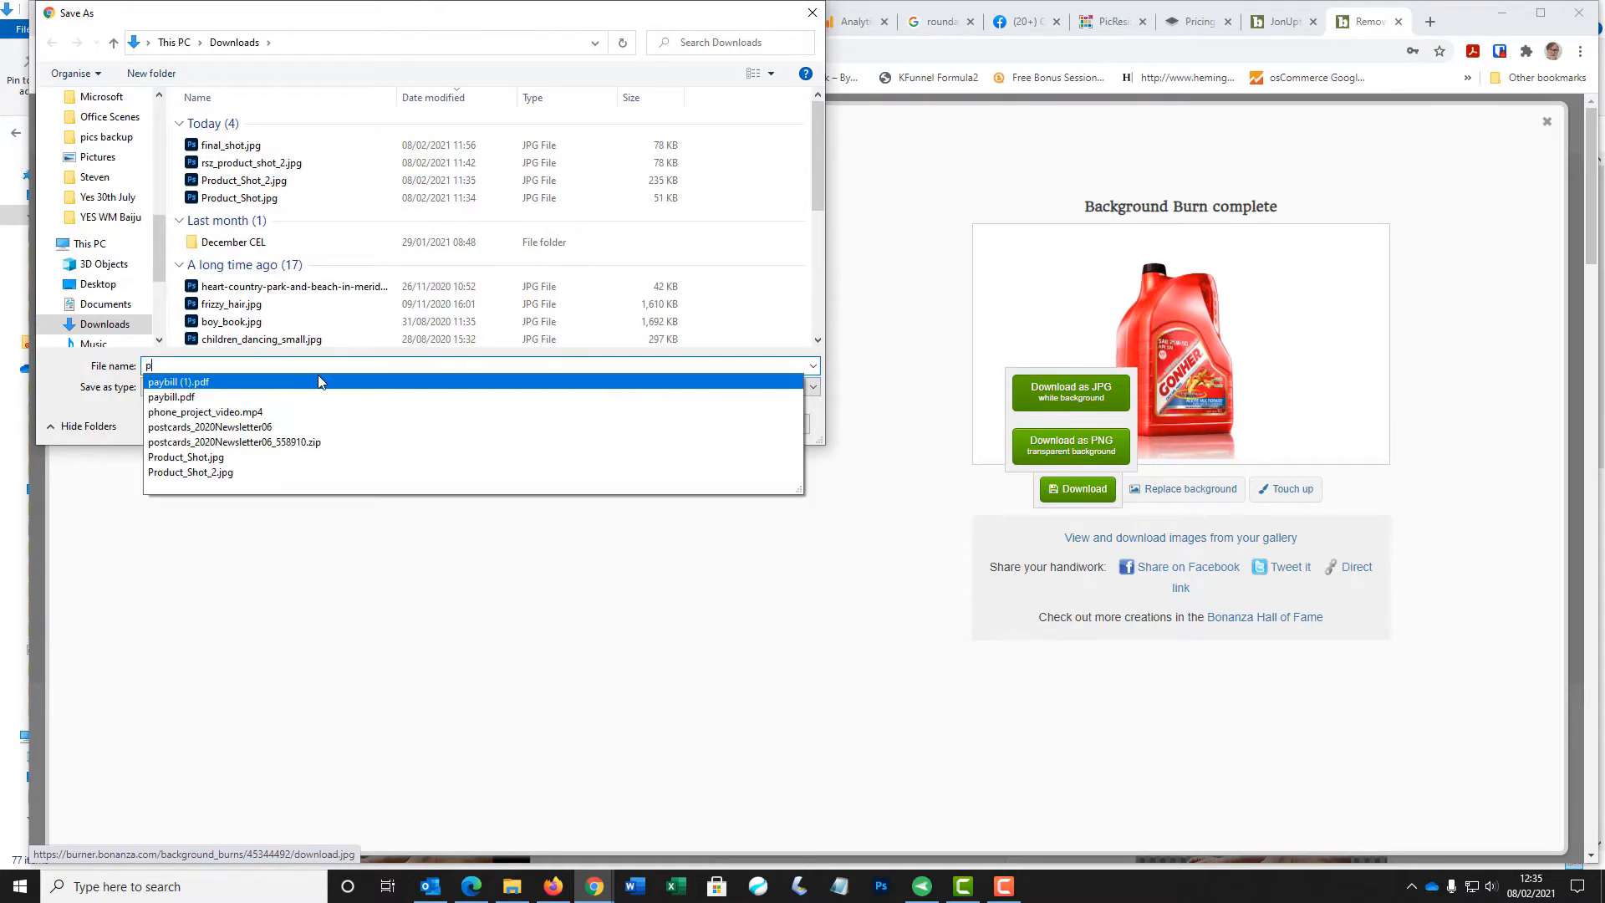
{"action": "type", "text": "orduct o"}
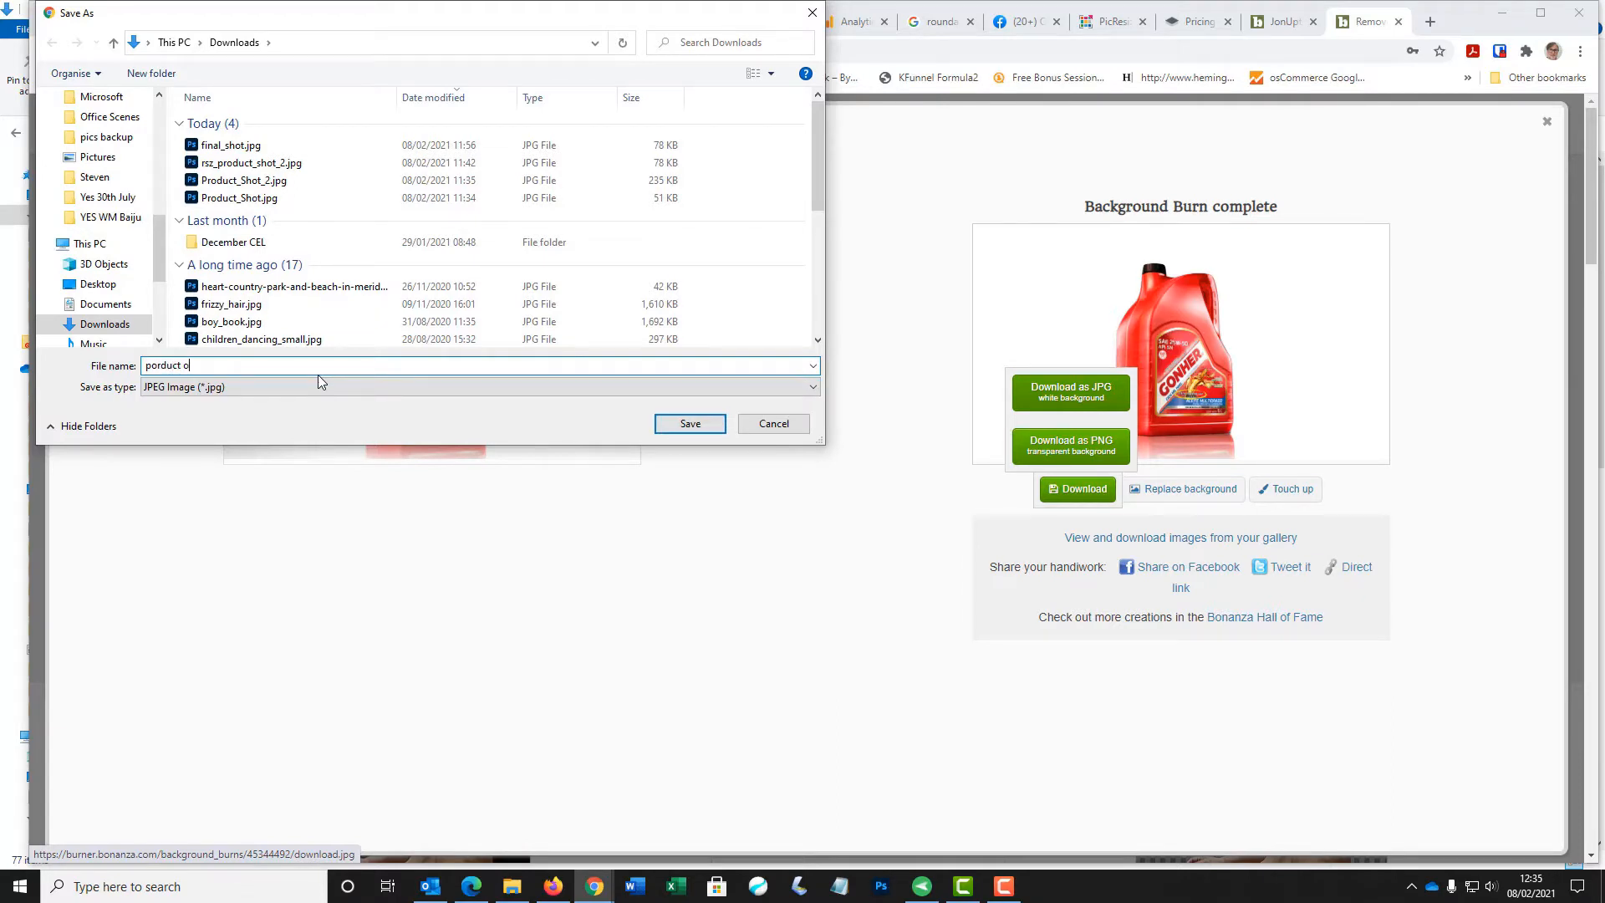
{"action": "type", "text": "n white background"}
{"action": "left_click", "coordinate": [671, 424]}
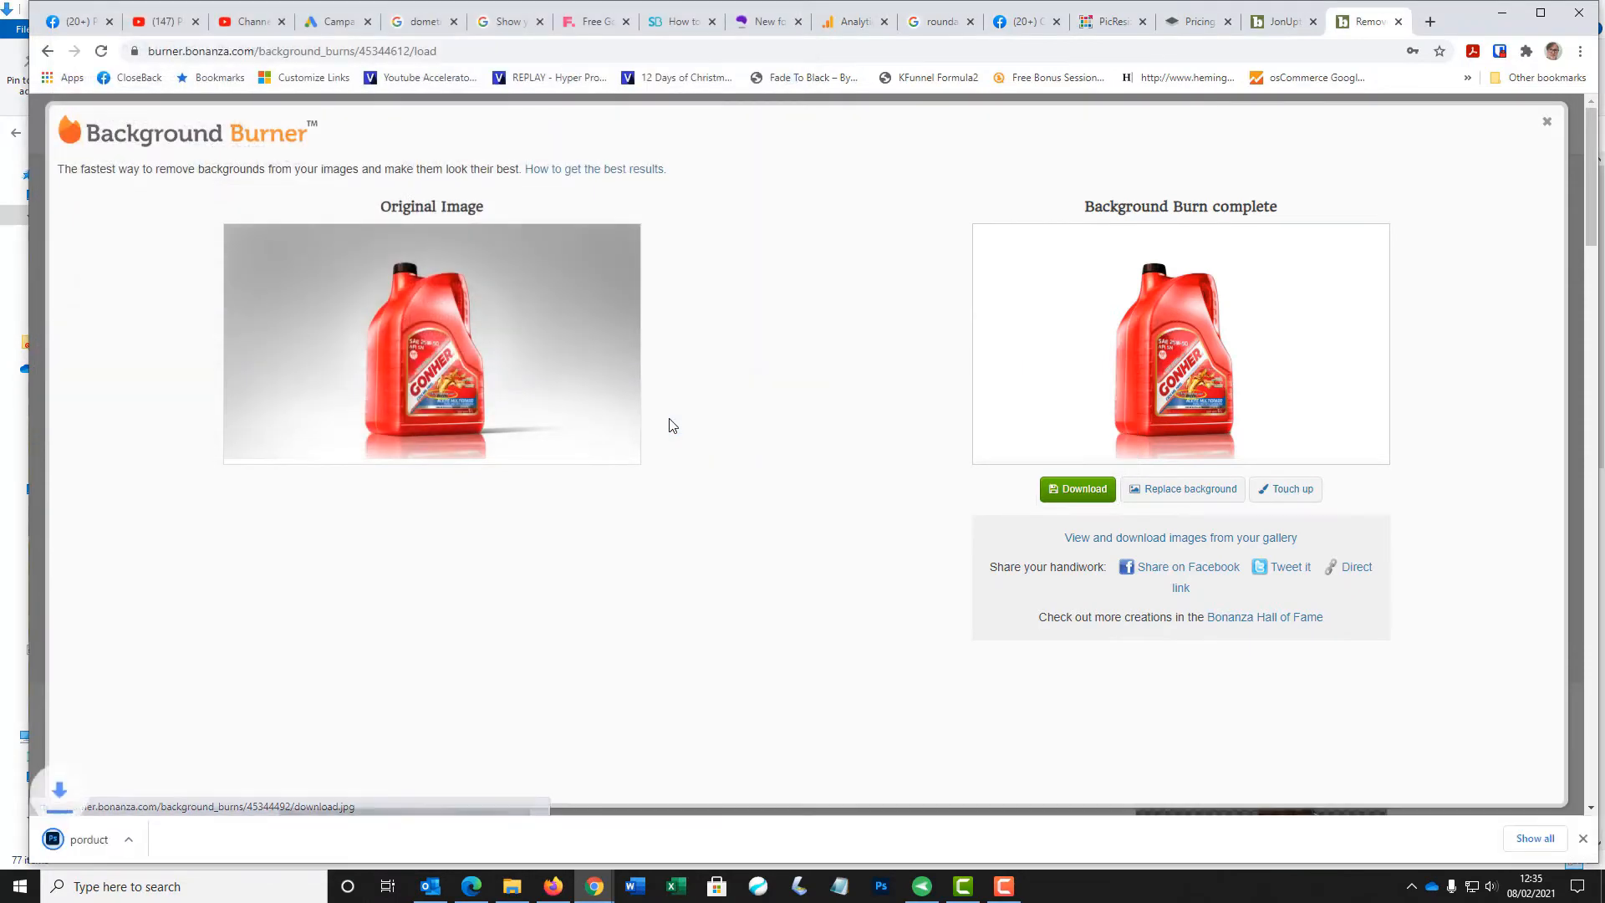